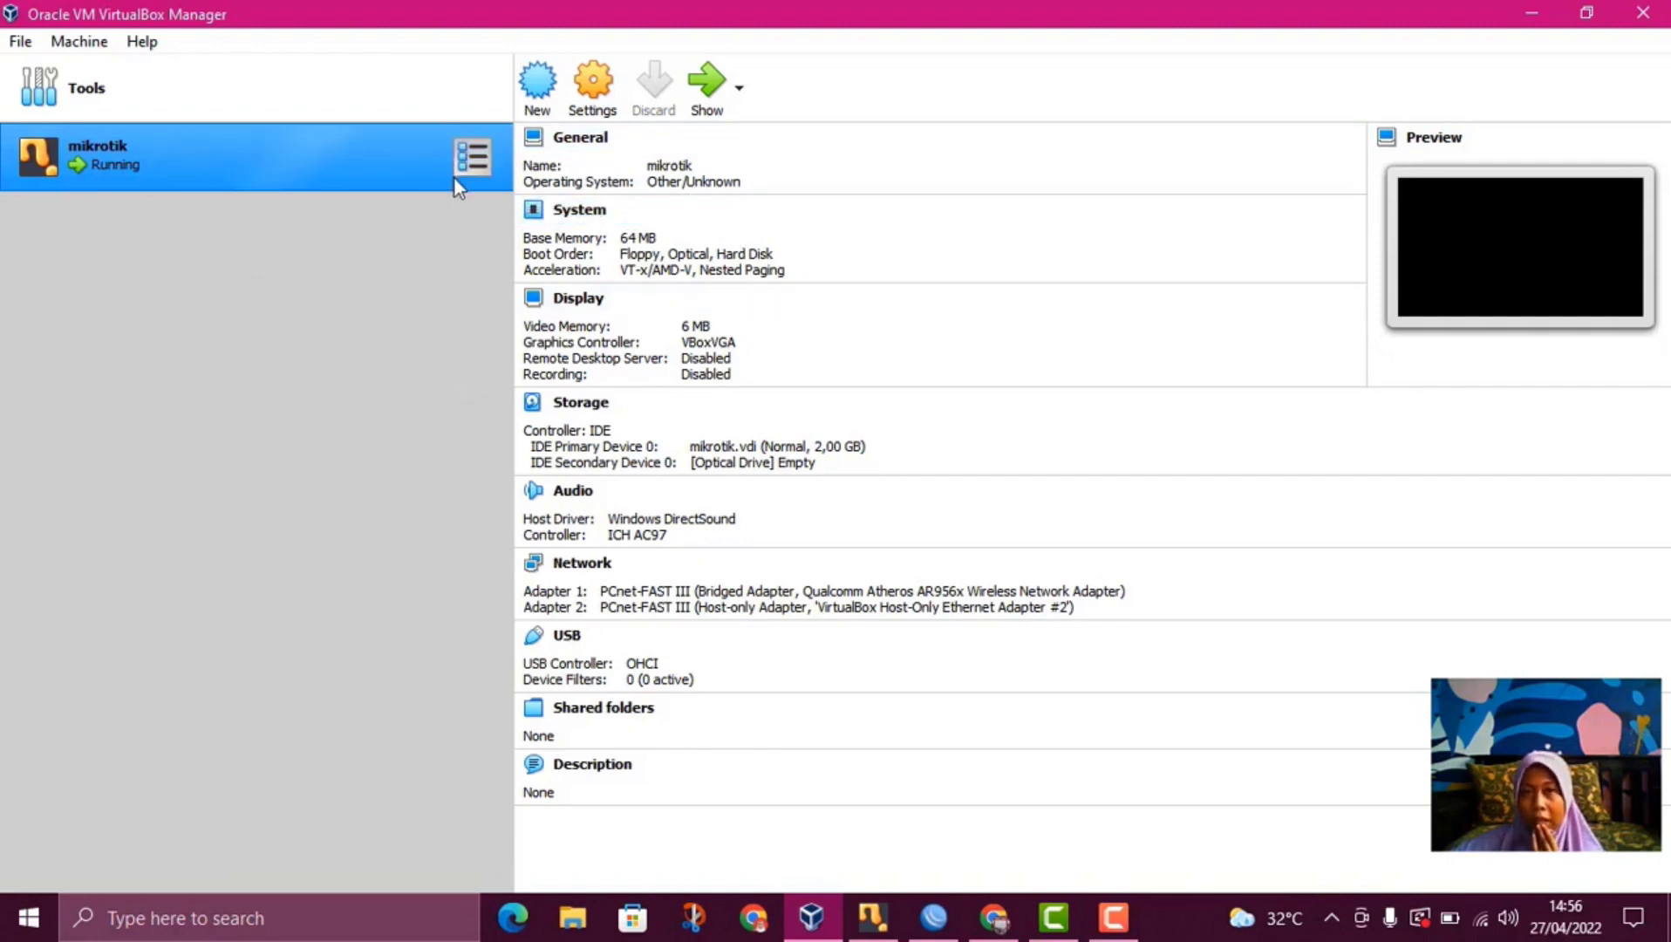
Open the mikrotik machine's network settings and review how Adapter 1 and Adapter 2 are attached.
left_click(595, 95)
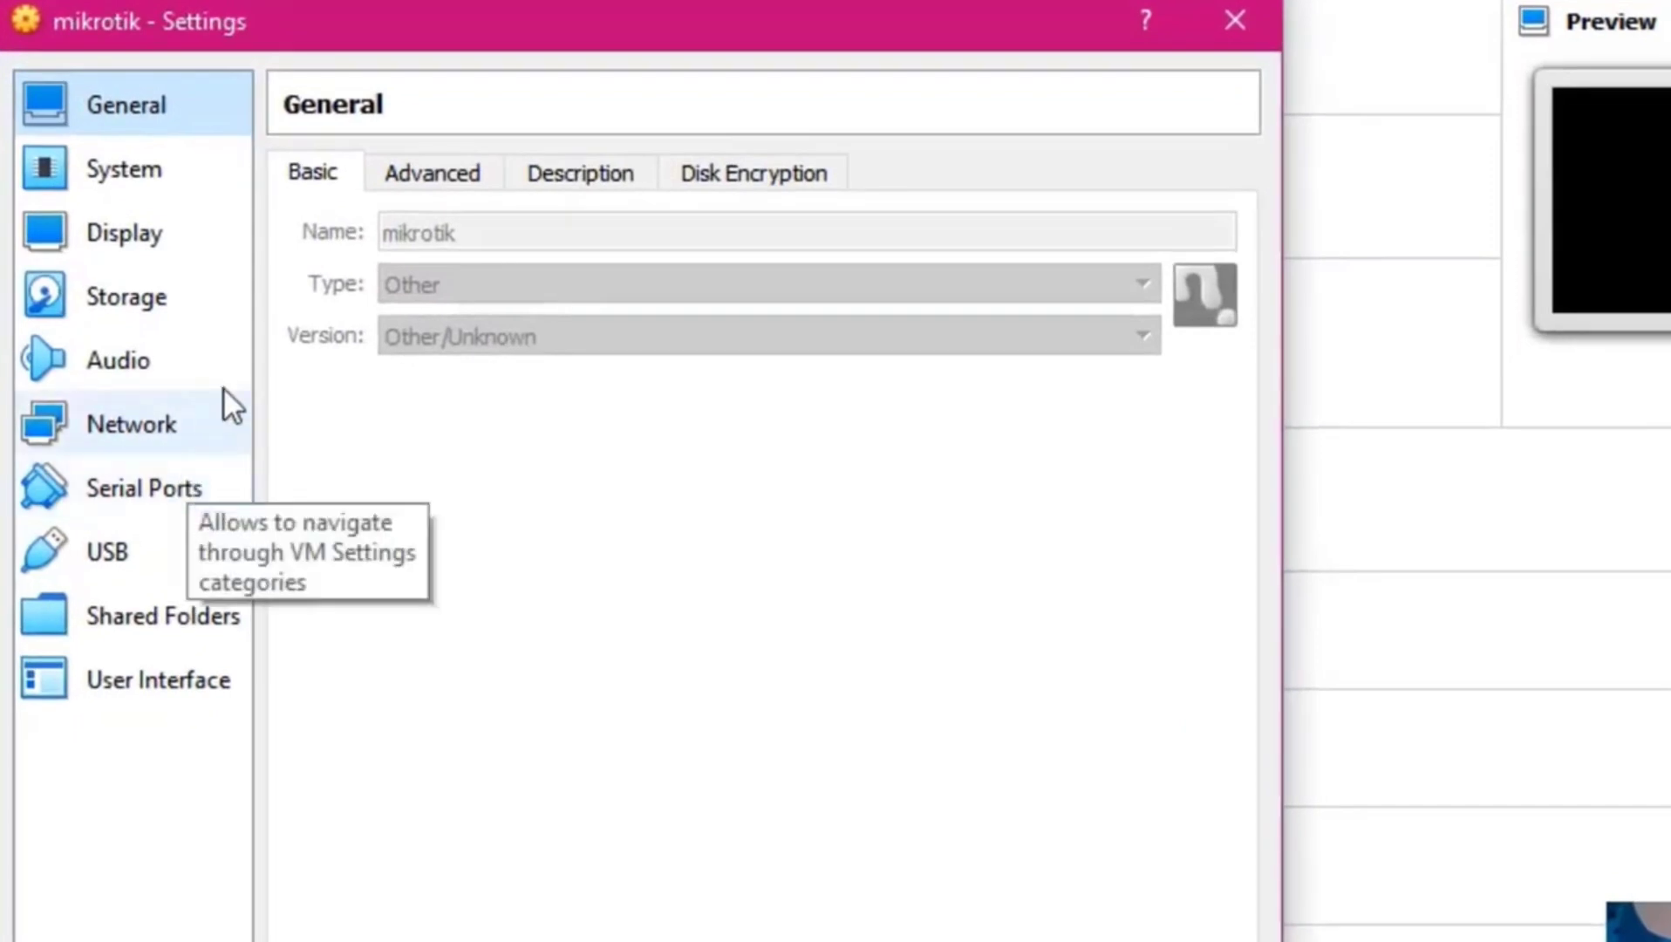
left_click(218, 414)
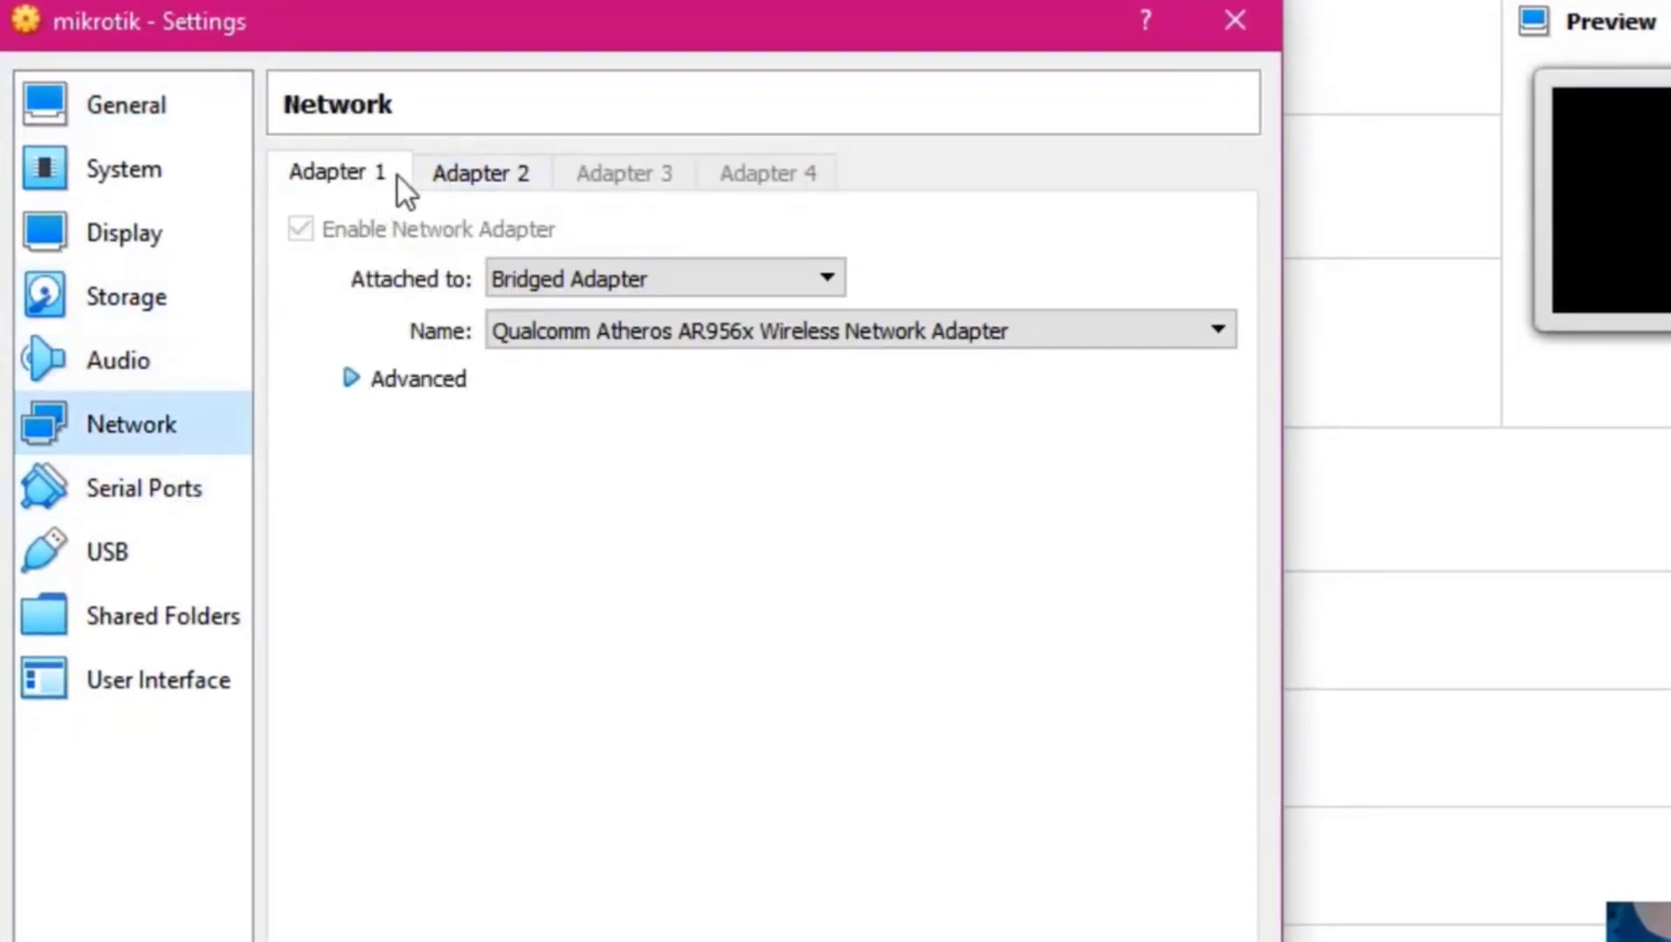
left_click(467, 171)
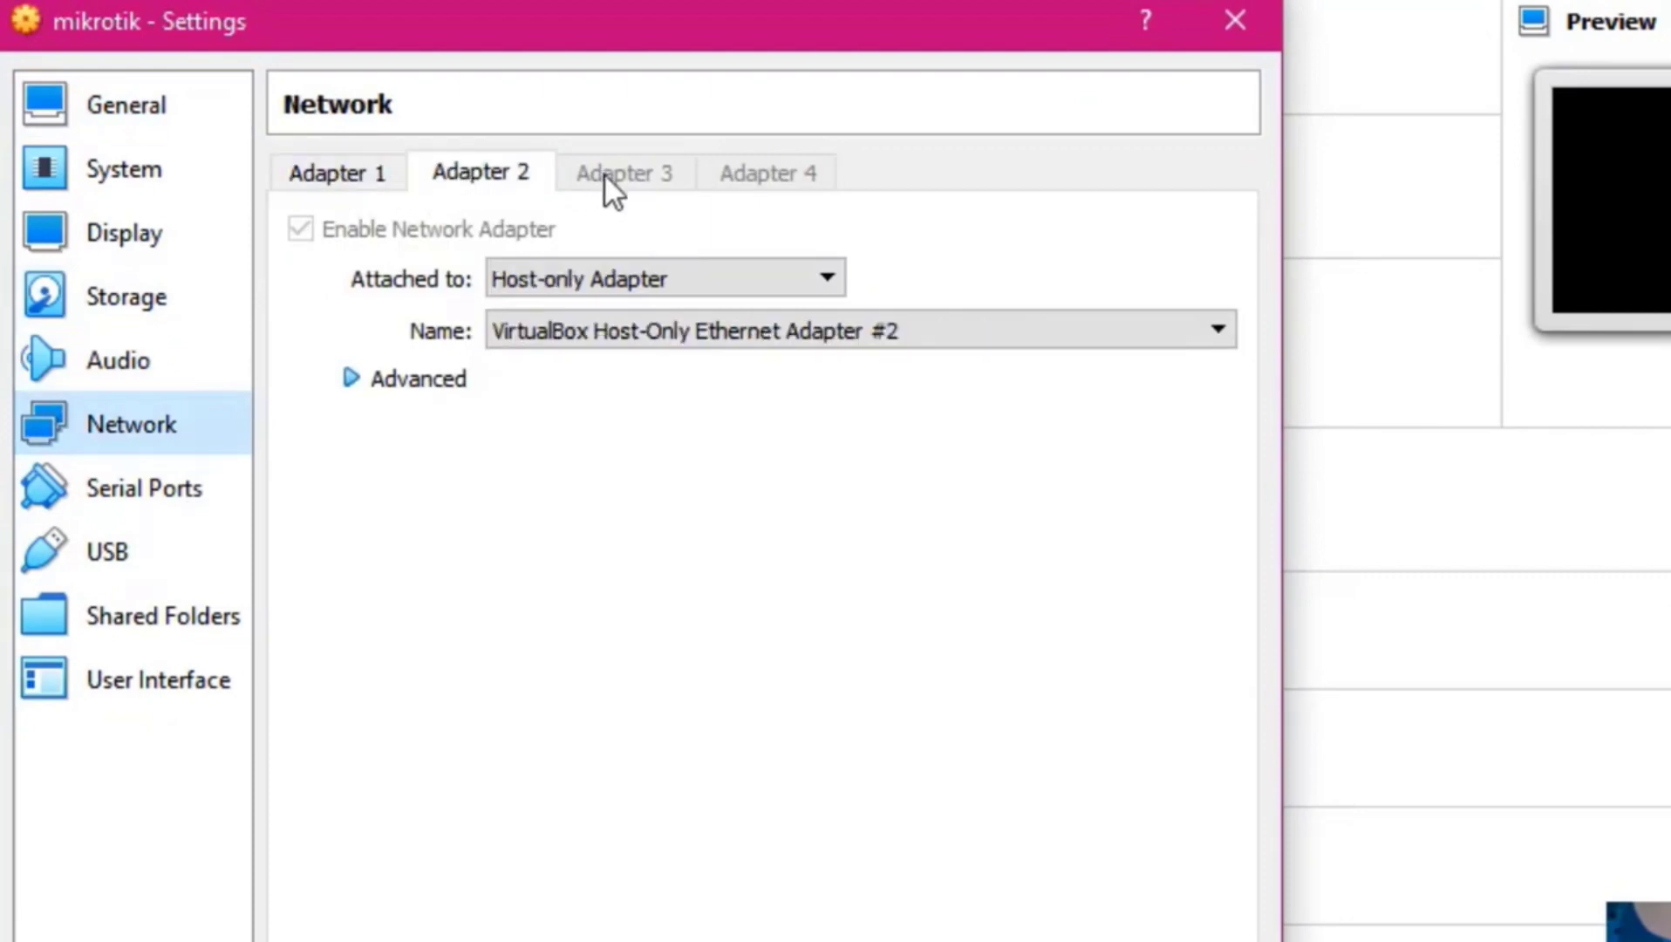
left_click(327, 170)
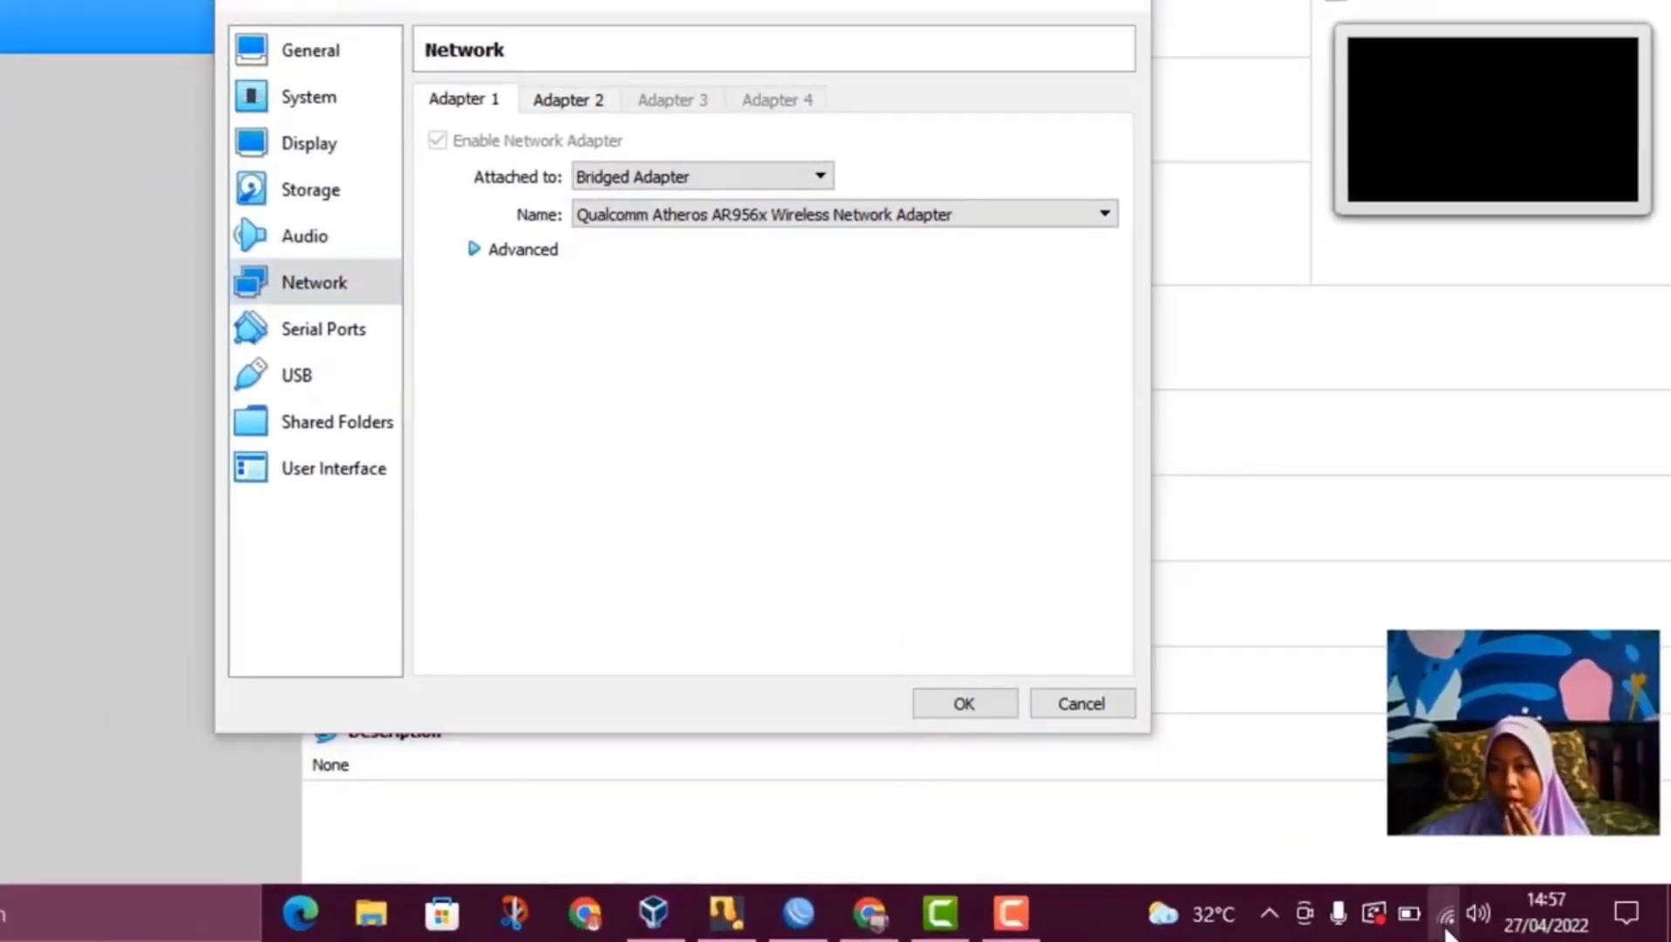
Check which Wi-Fi network the host is connected to and show Adapter 1's advanced settings.
left_click(1444, 915)
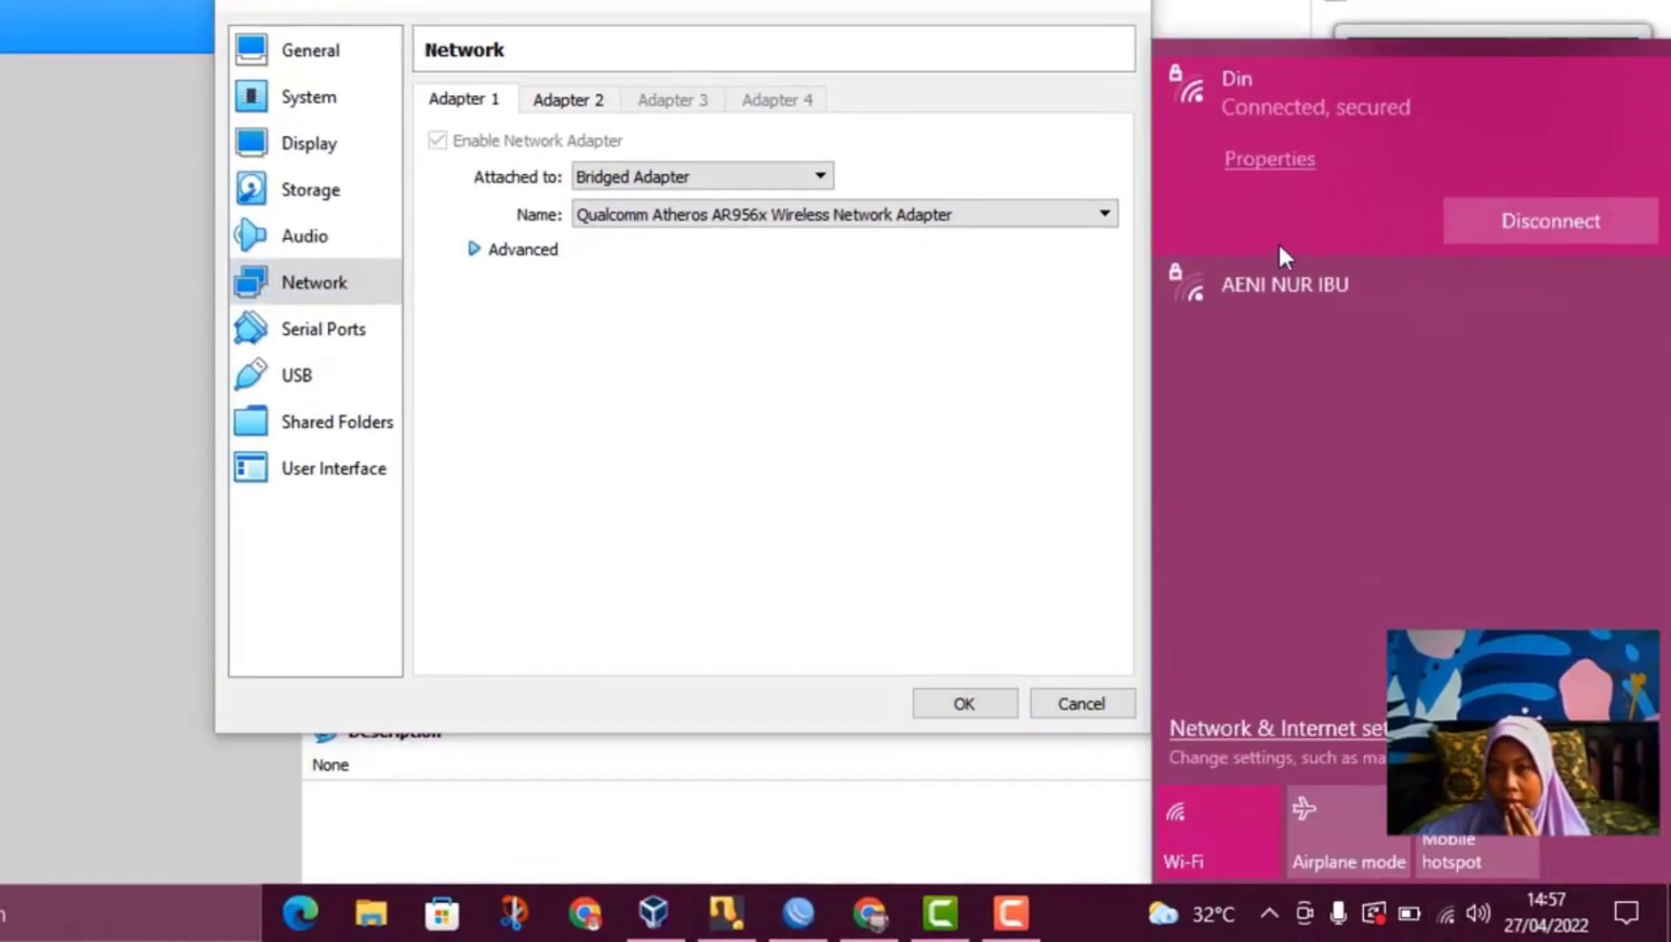
left_click(661, 50)
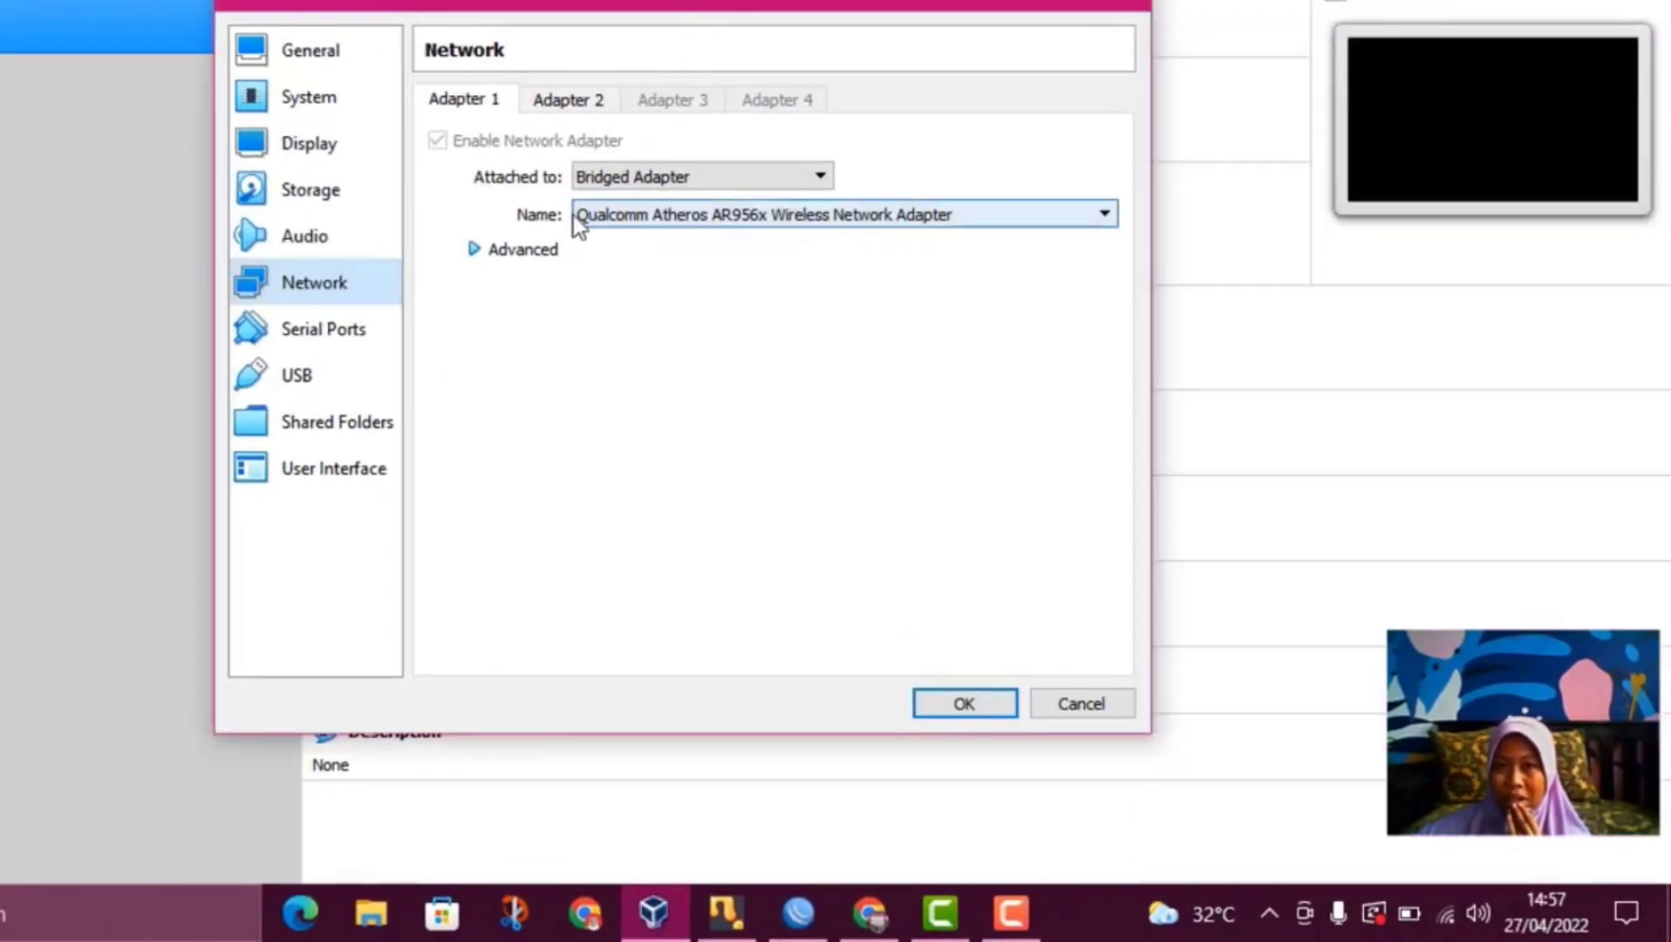
left_click(542, 250)
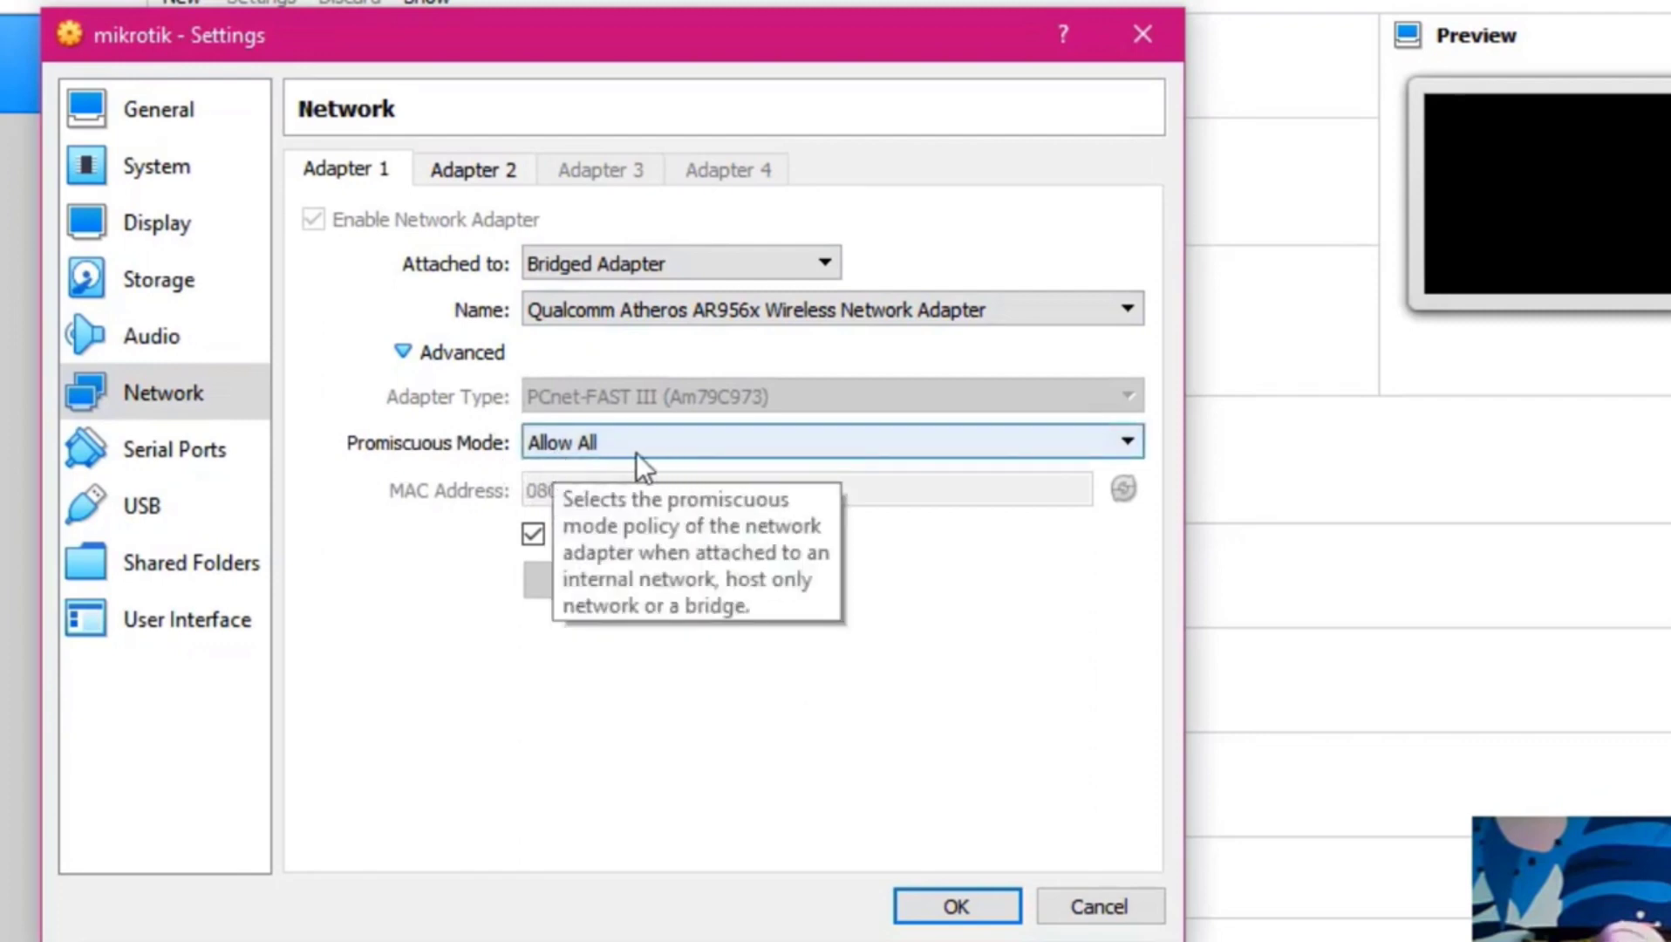
Review Adapter 2's attachment choices and advanced settings, and close the machine settings with OK.
left_click(471, 175)
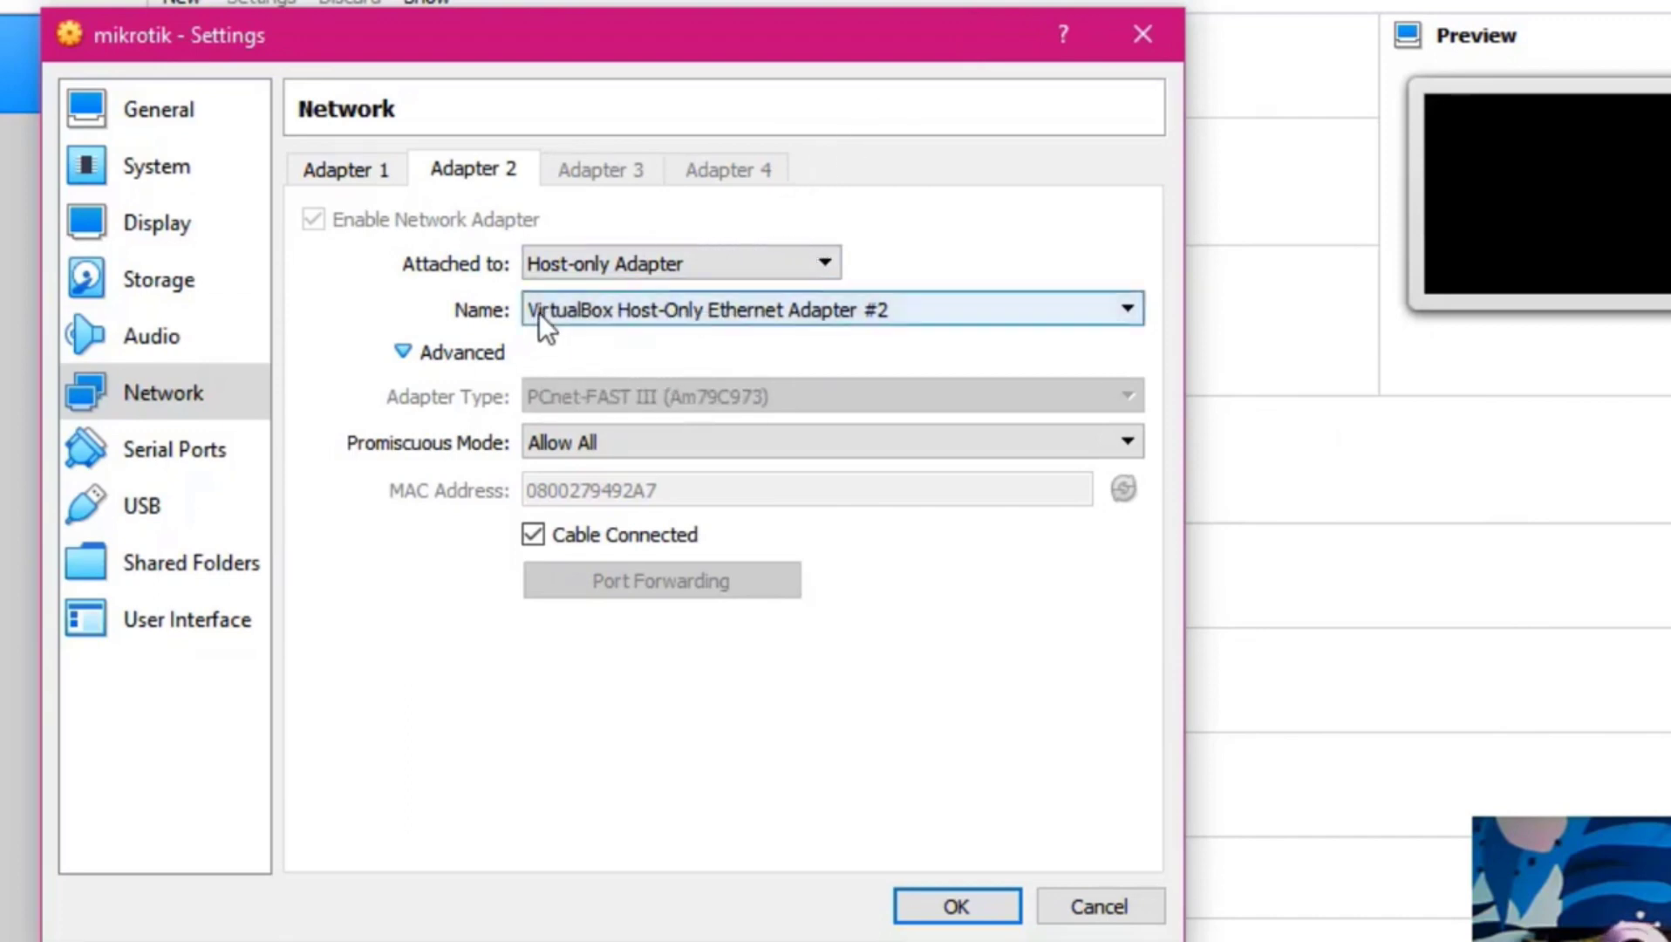
left_click(675, 266)
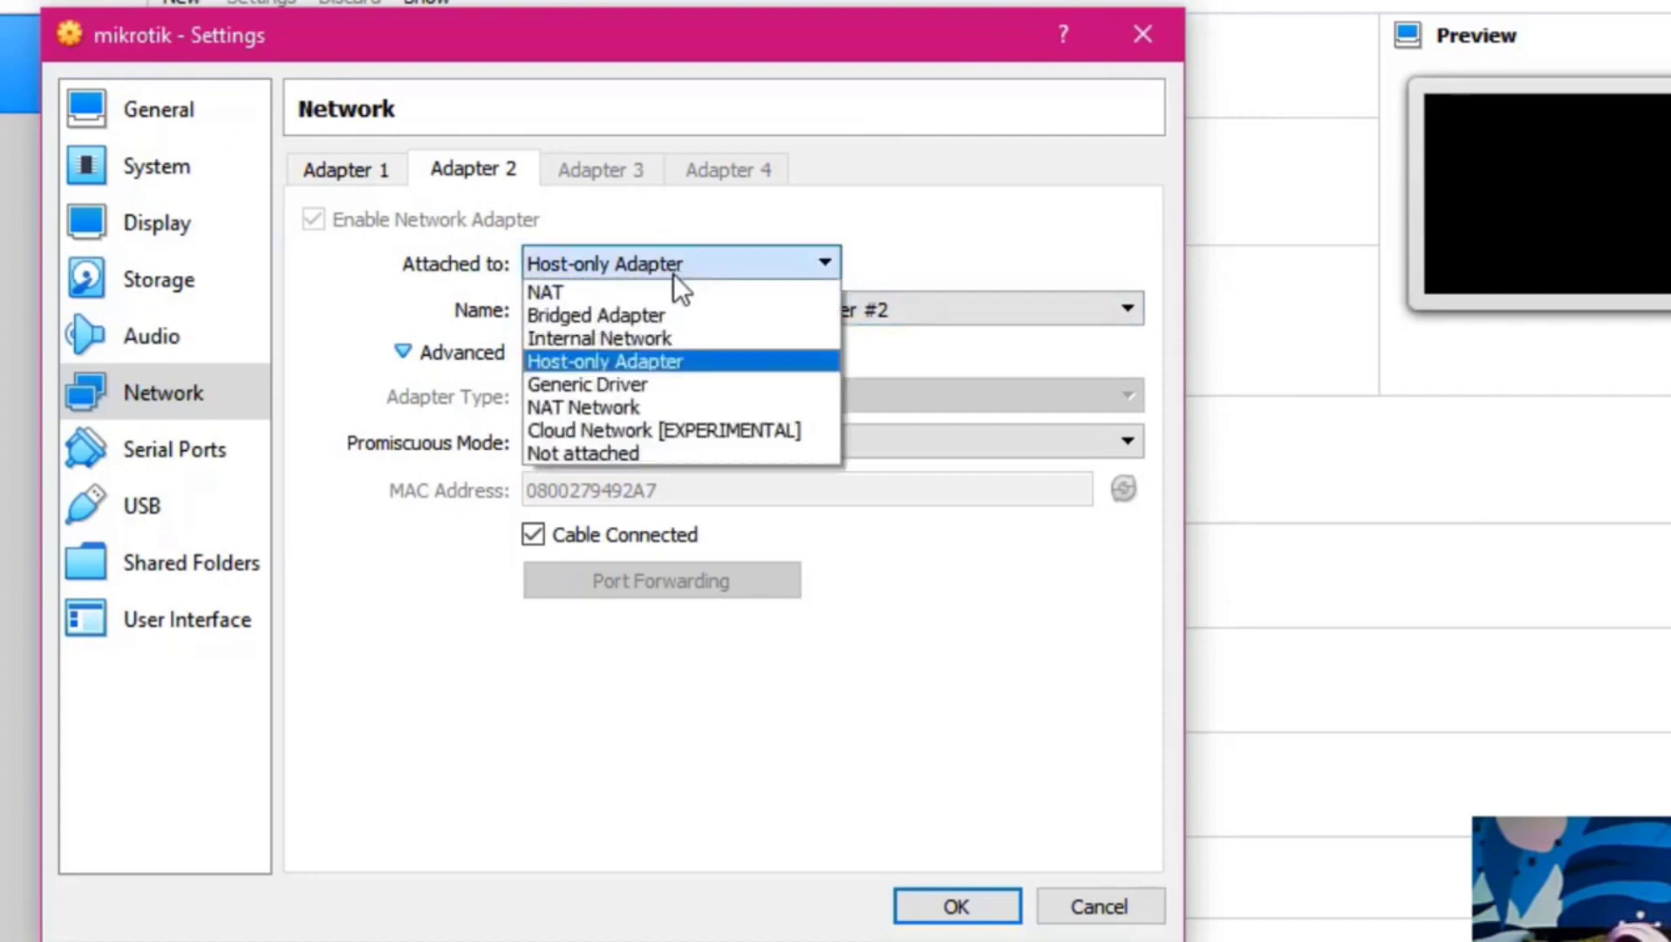
left_click(930, 231)
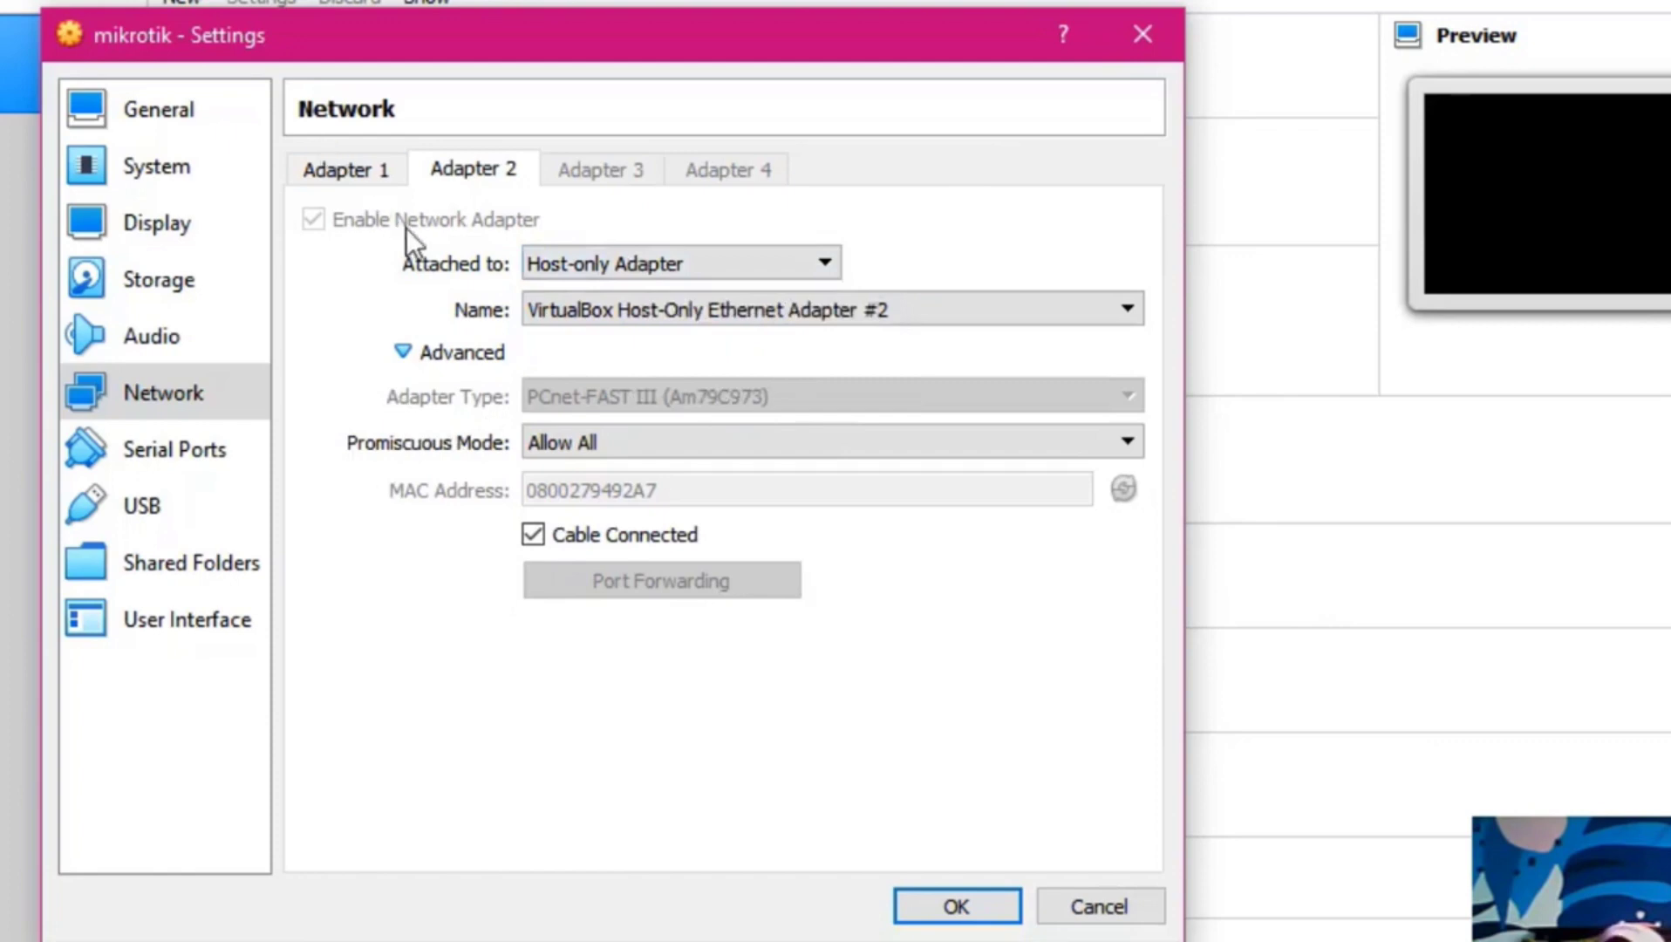
left_click(357, 167)
left_click(477, 167)
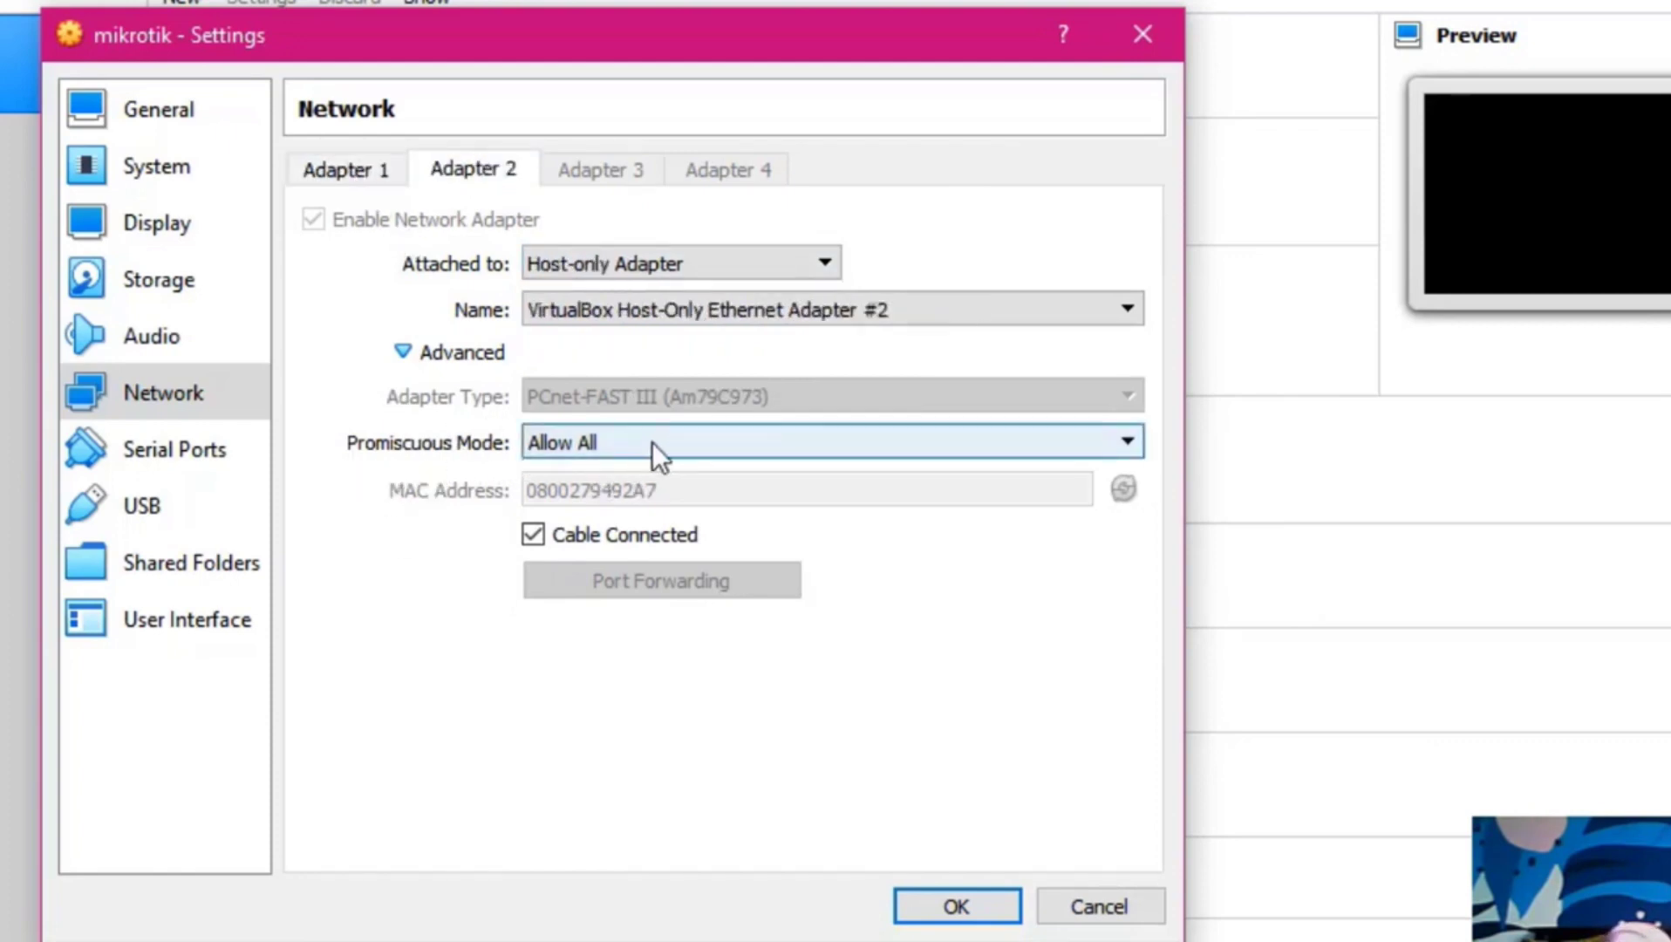
left_click(988, 907)
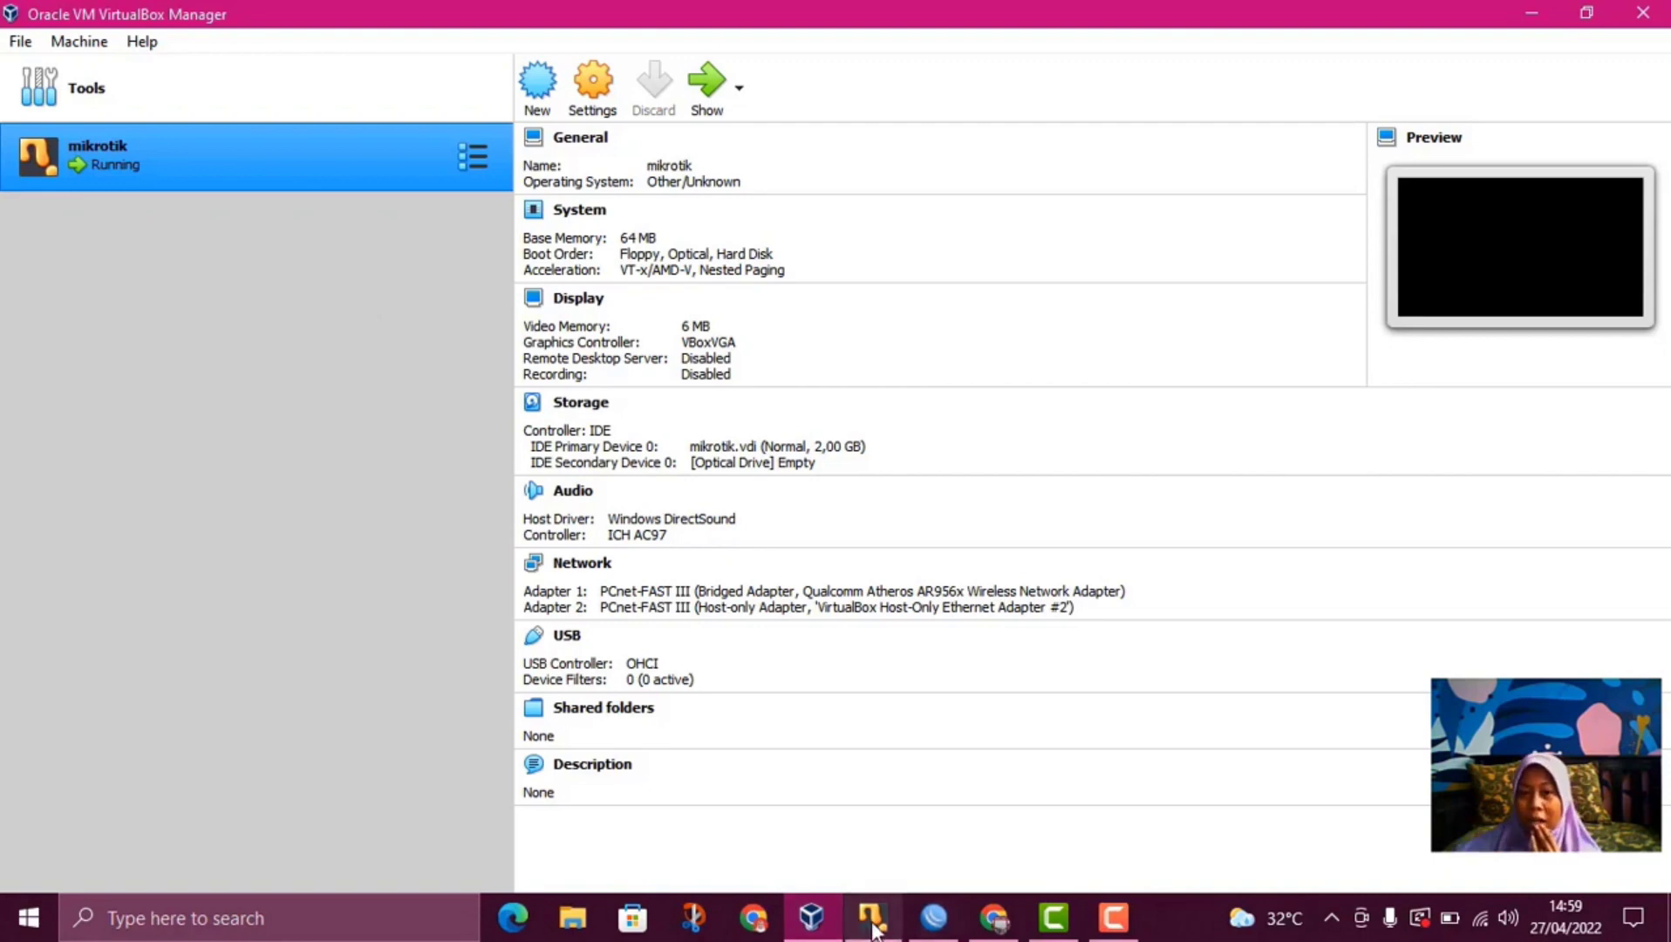
Bring up the running mikrotik console, dismiss the keyboard capture notice, and wake the screen to the router prompt.
mouse_move(872, 917)
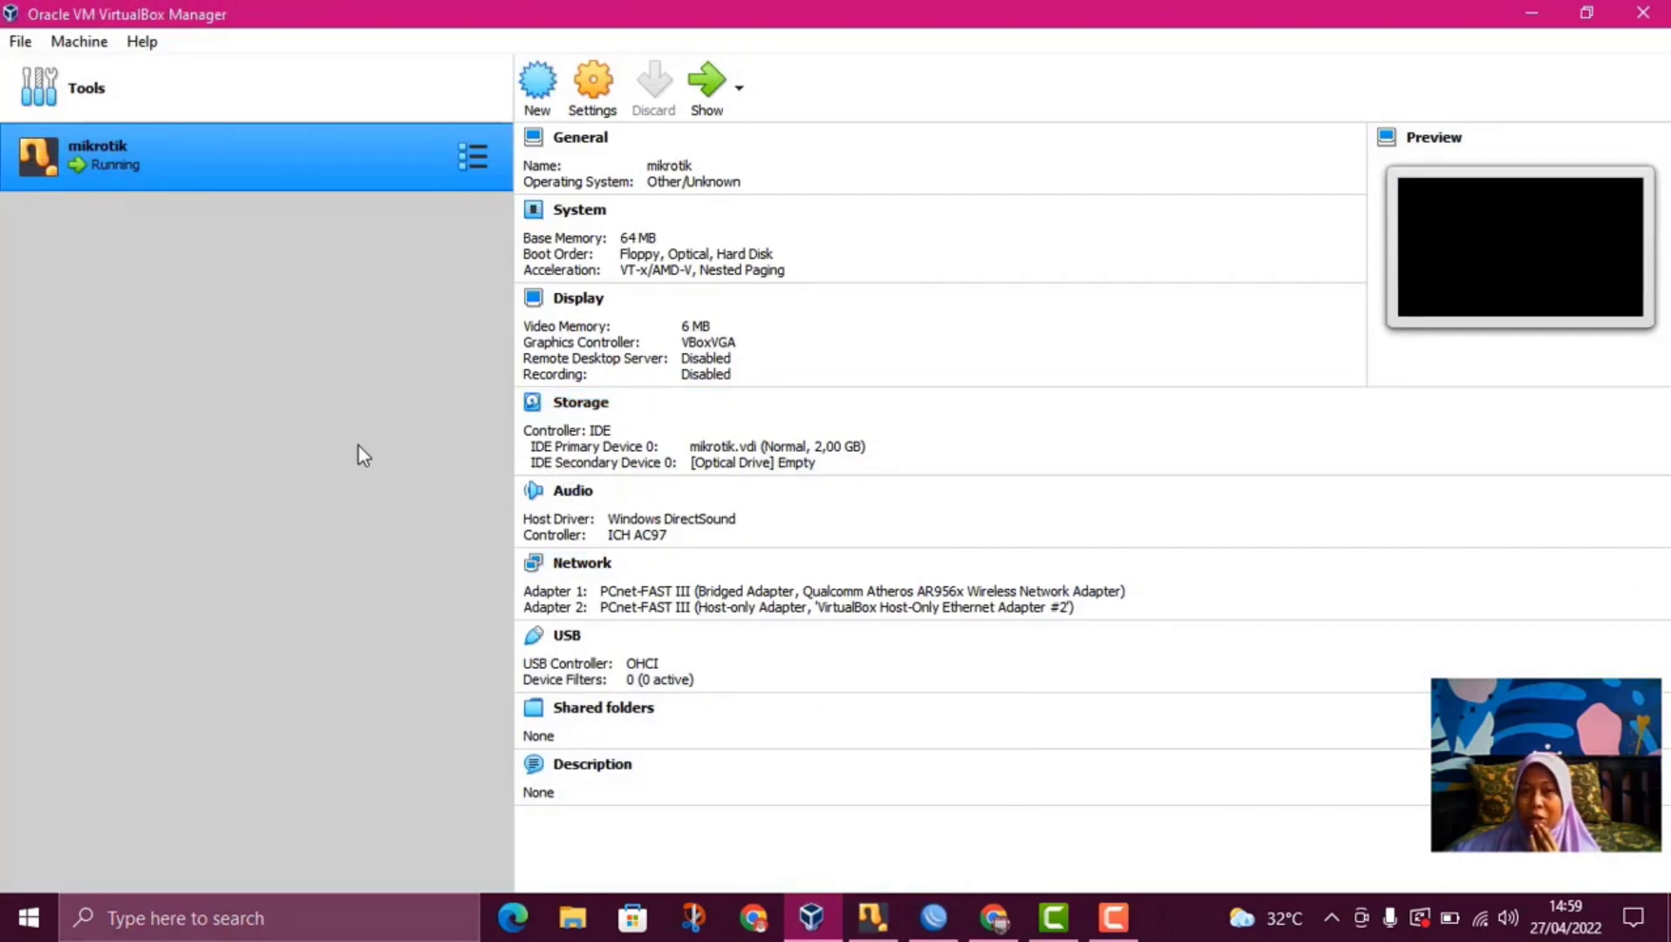
left_click(872, 918)
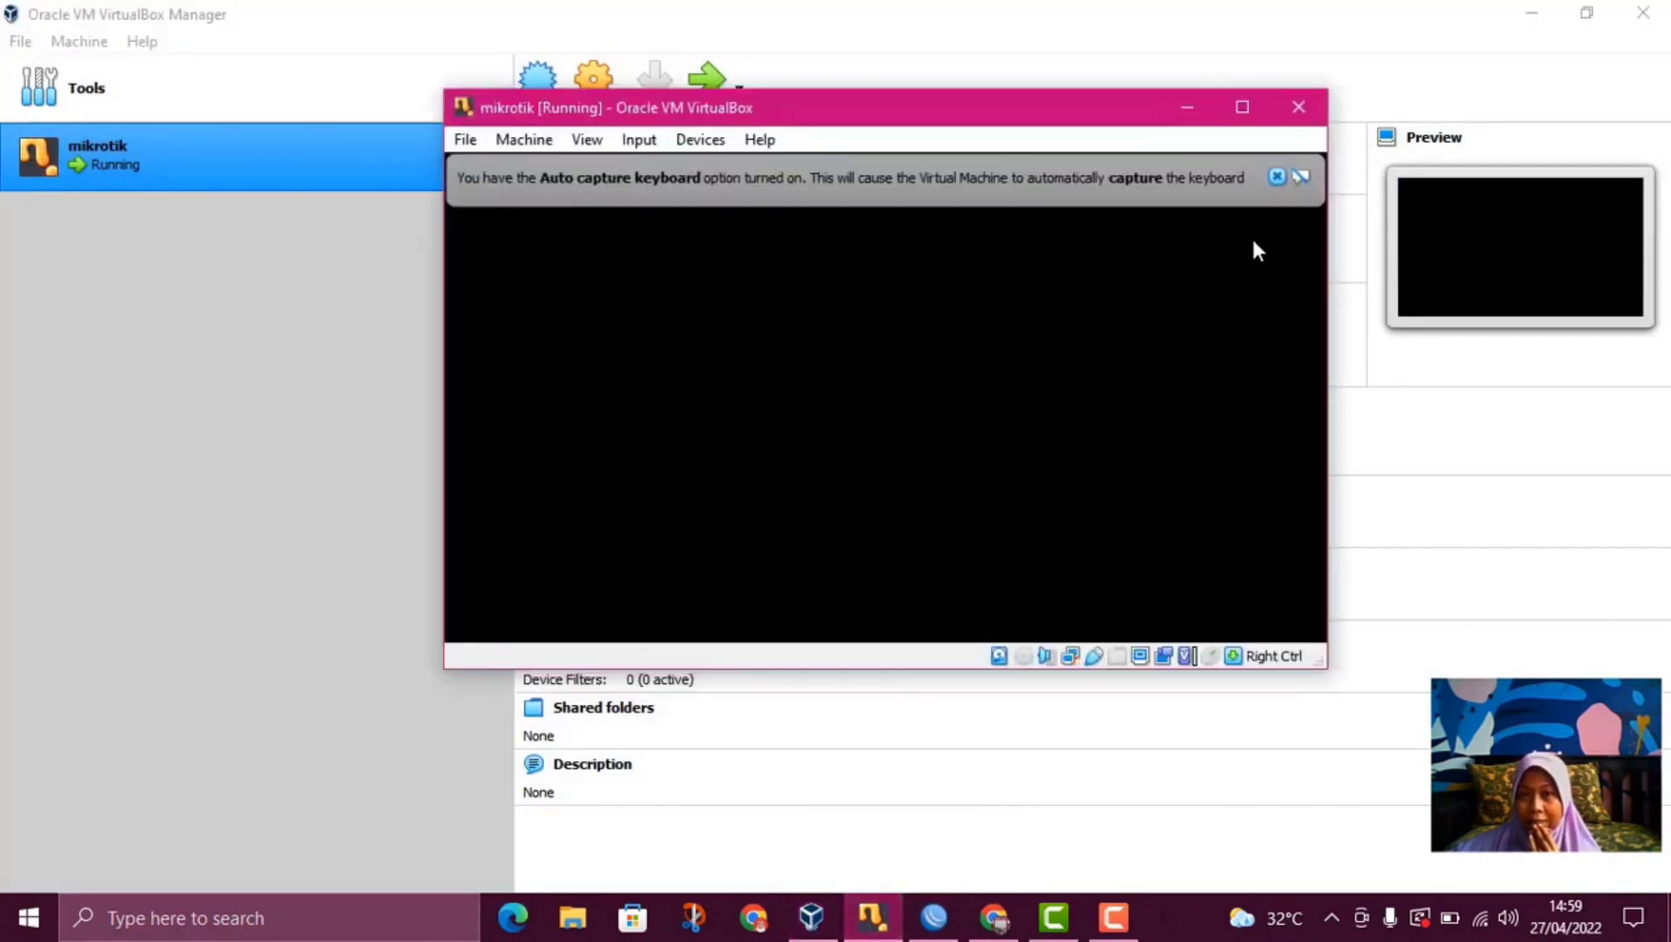
left_click(1278, 177)
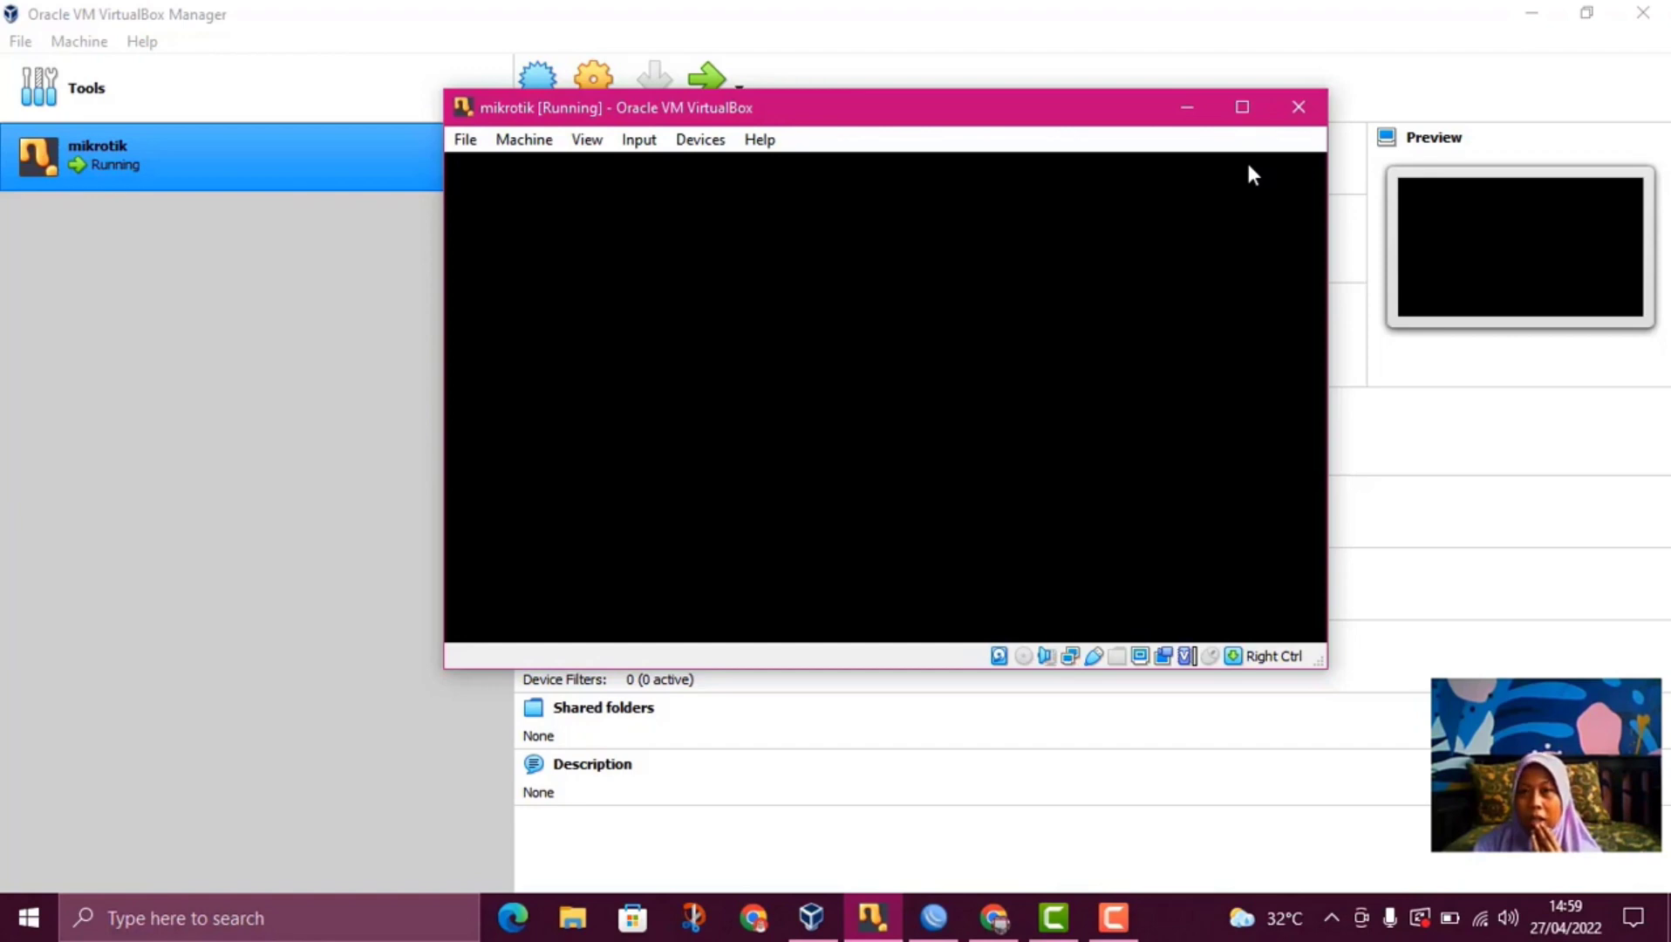
key("Return")
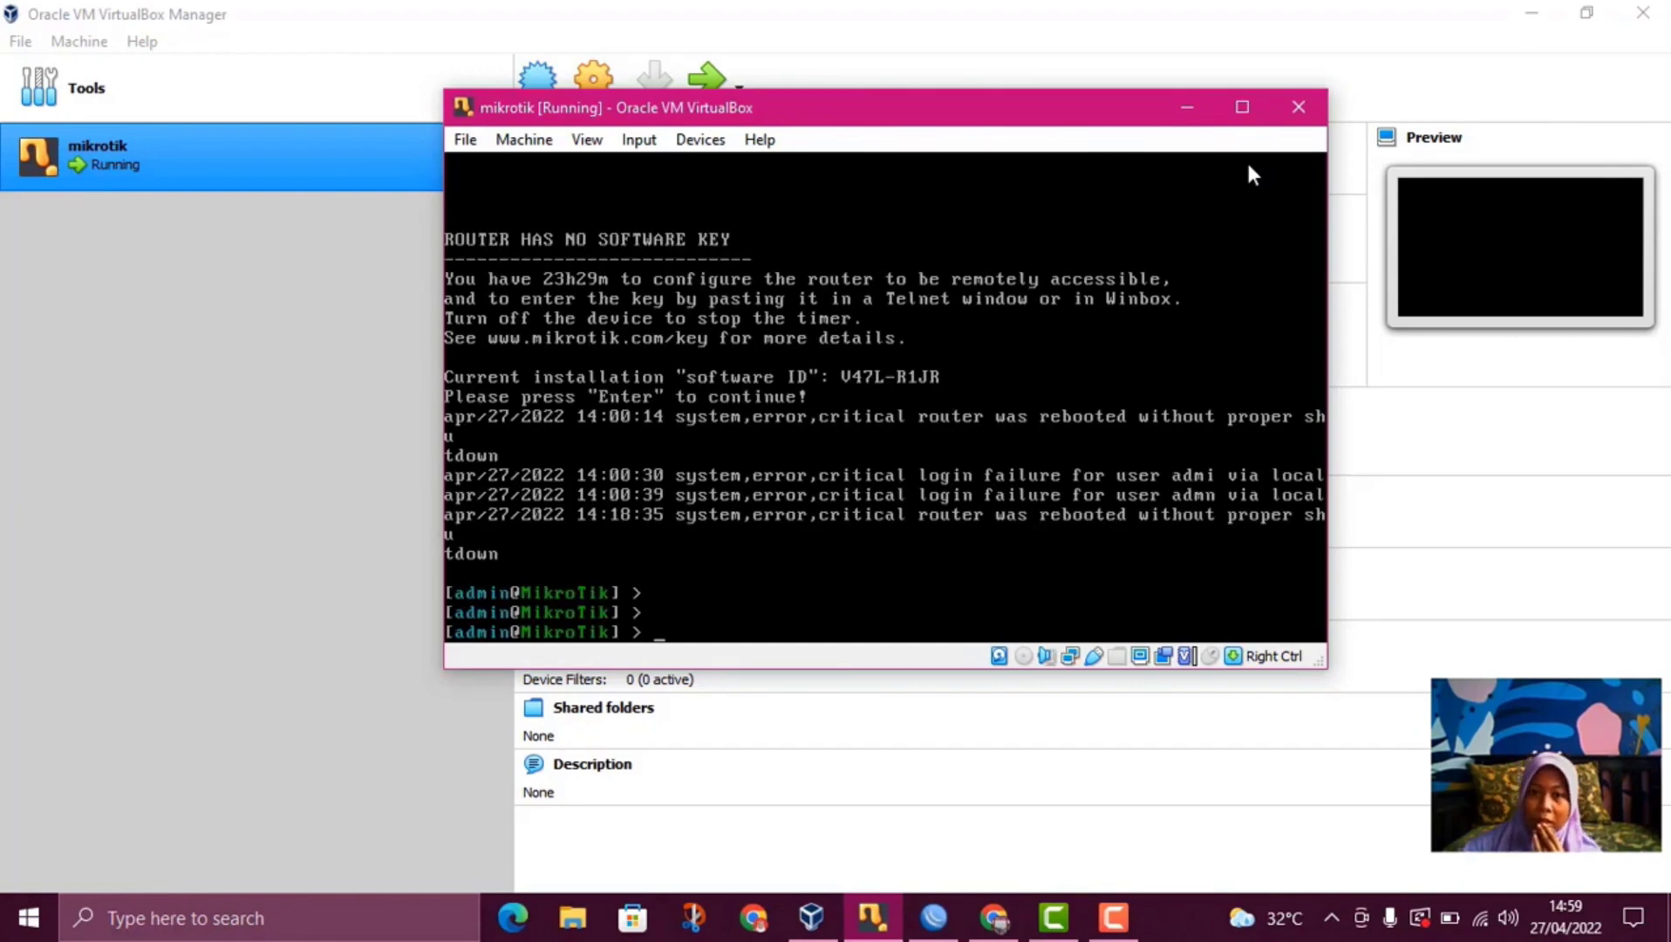
Compare the MAC address of the WinBox session with the one in Adapter 1's advanced network settings in VirtualBox.
left_click(933, 926)
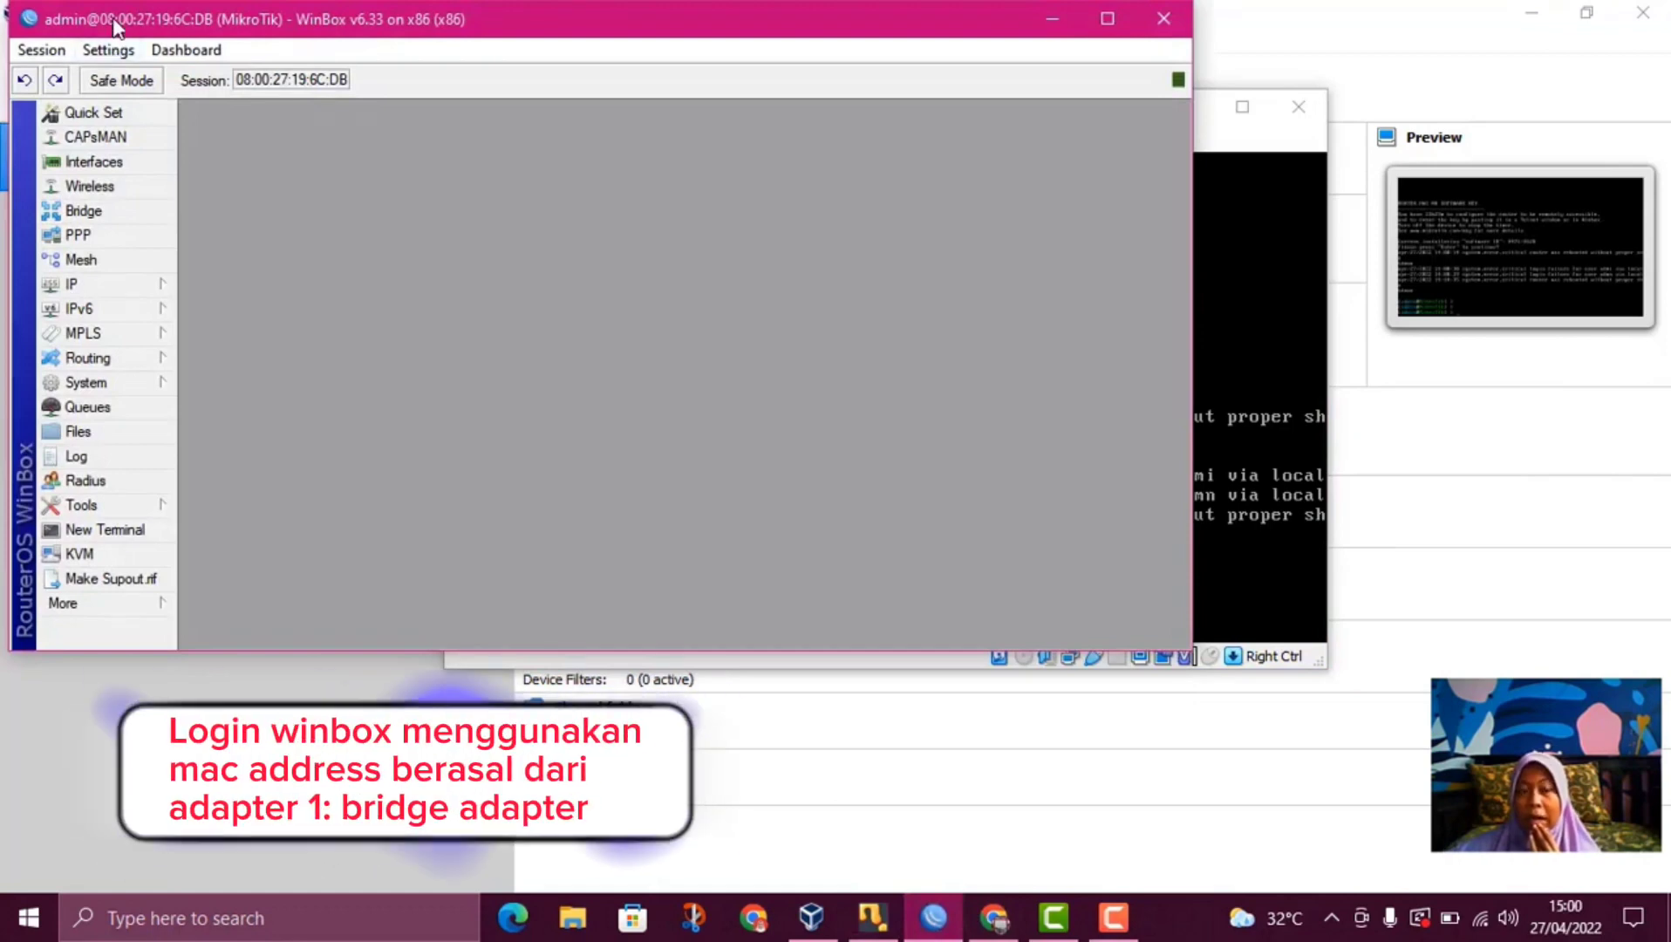
left_click_drag(128, 12, 268, 30)
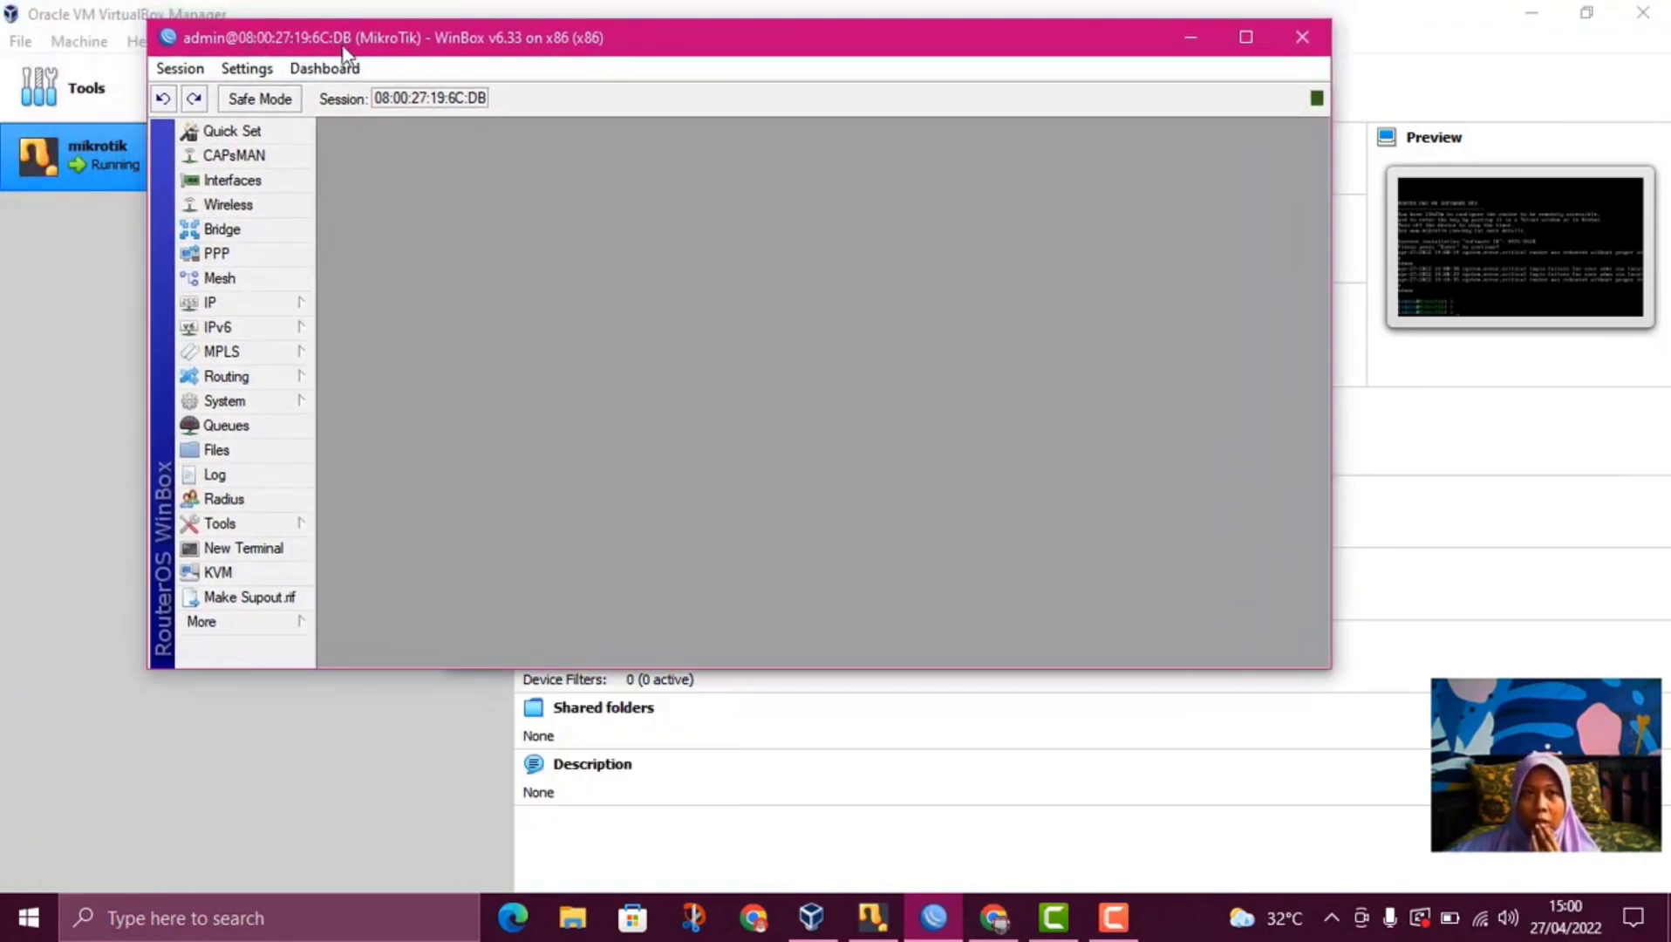
left_click(118, 237)
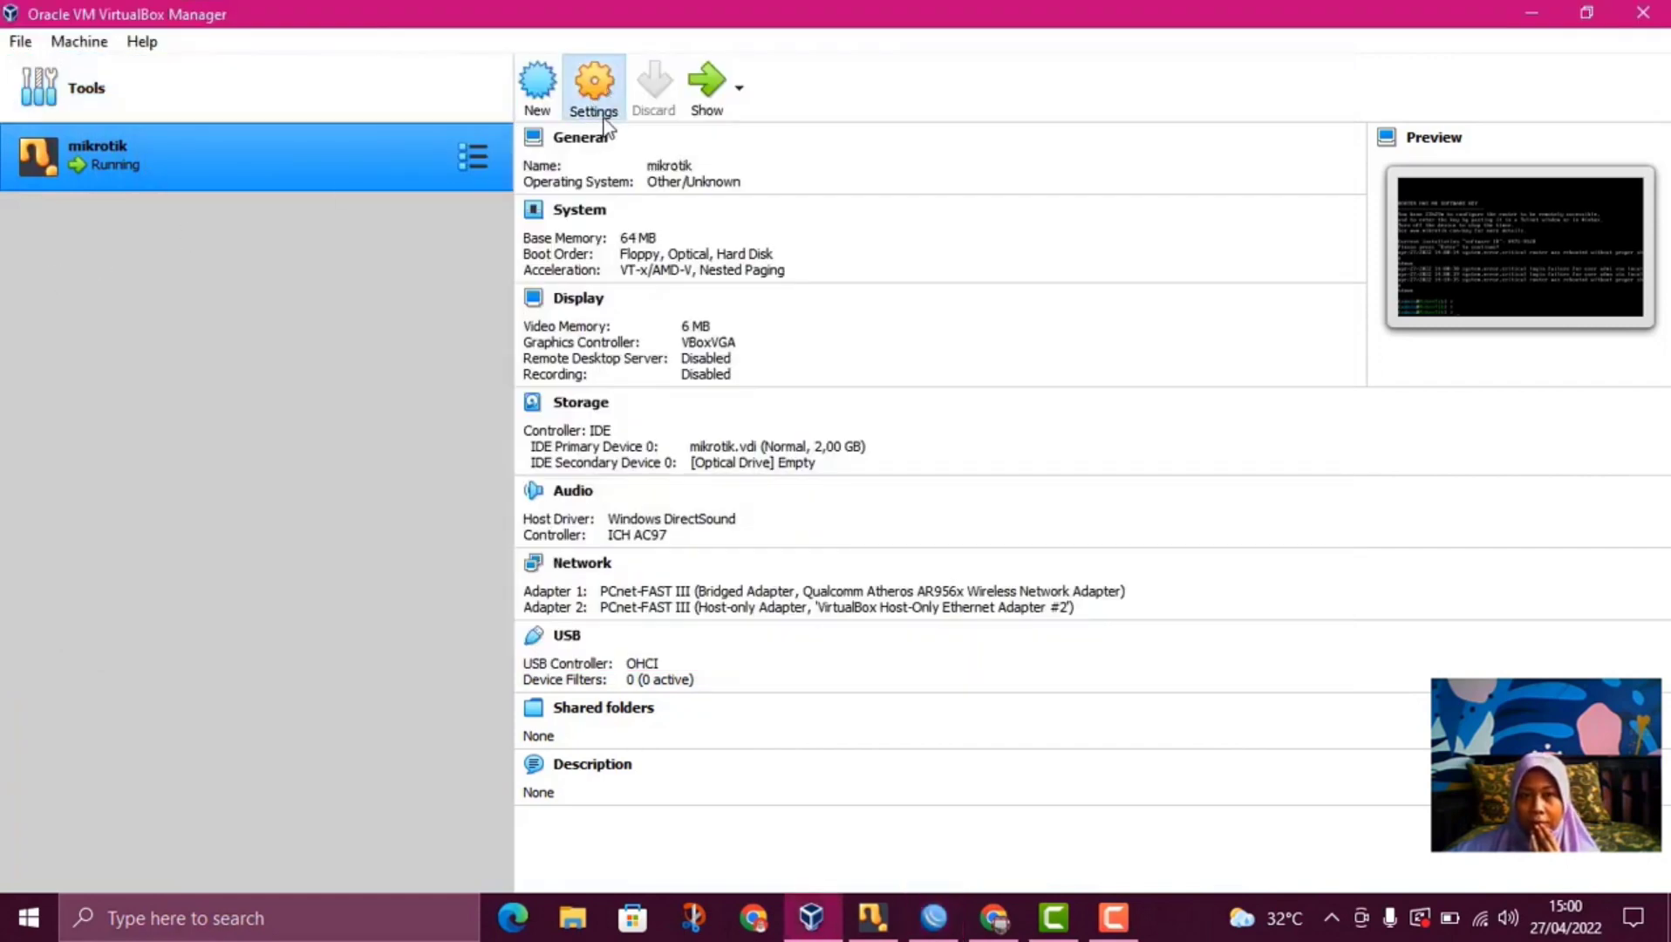
left_click(593, 96)
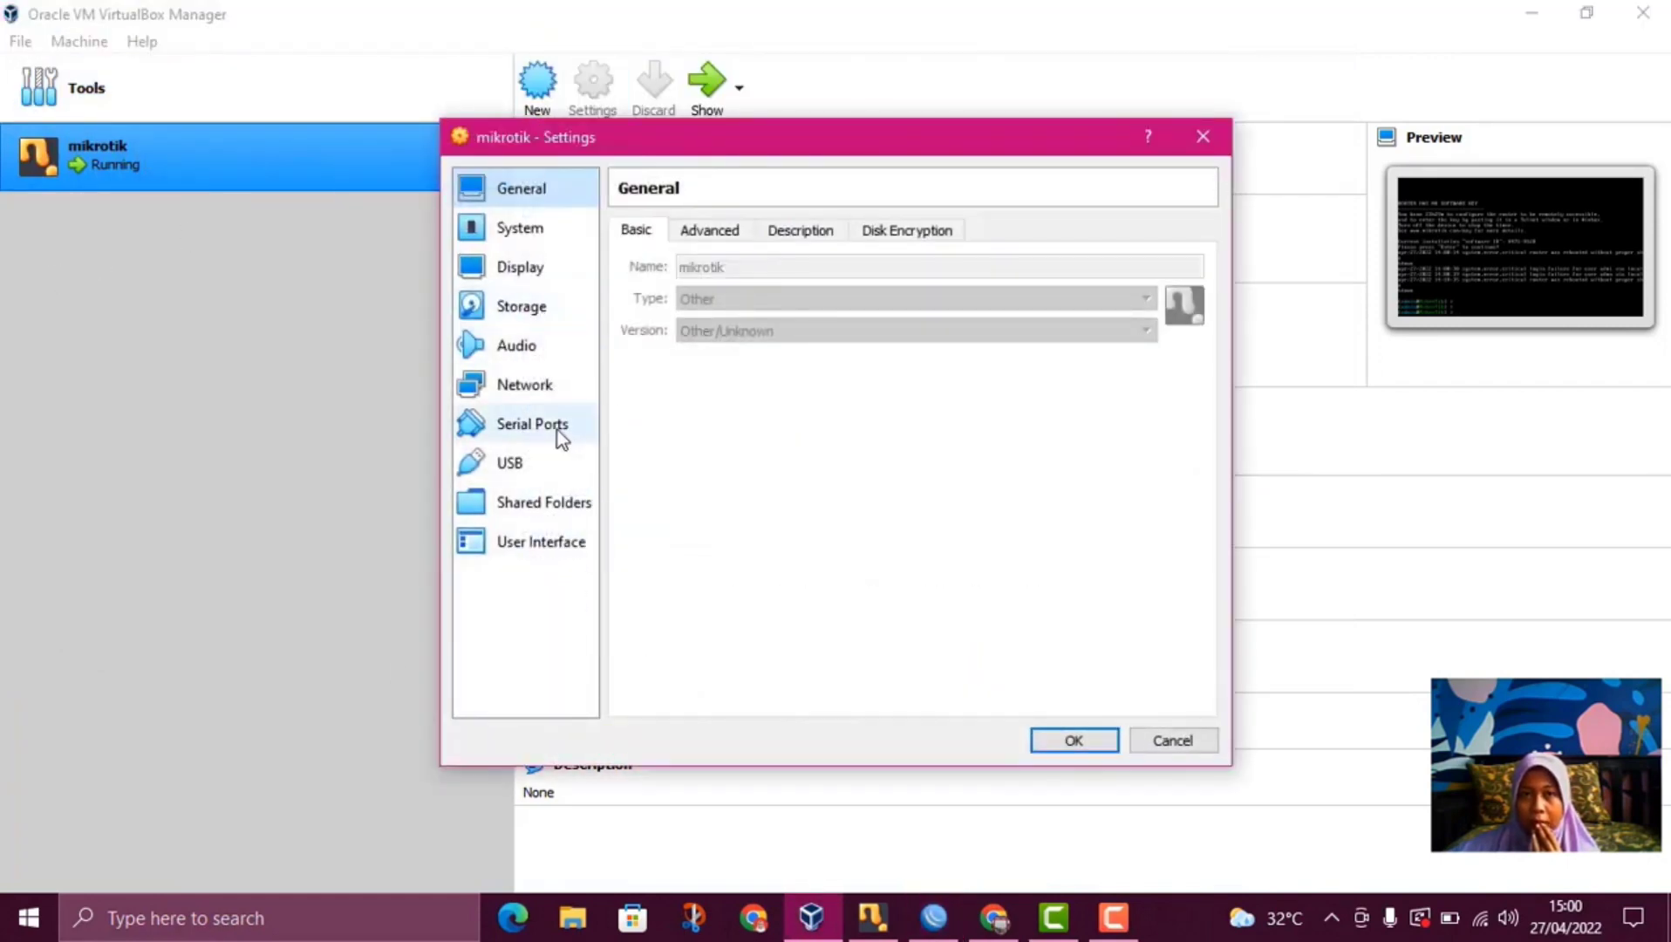
left_click(551, 389)
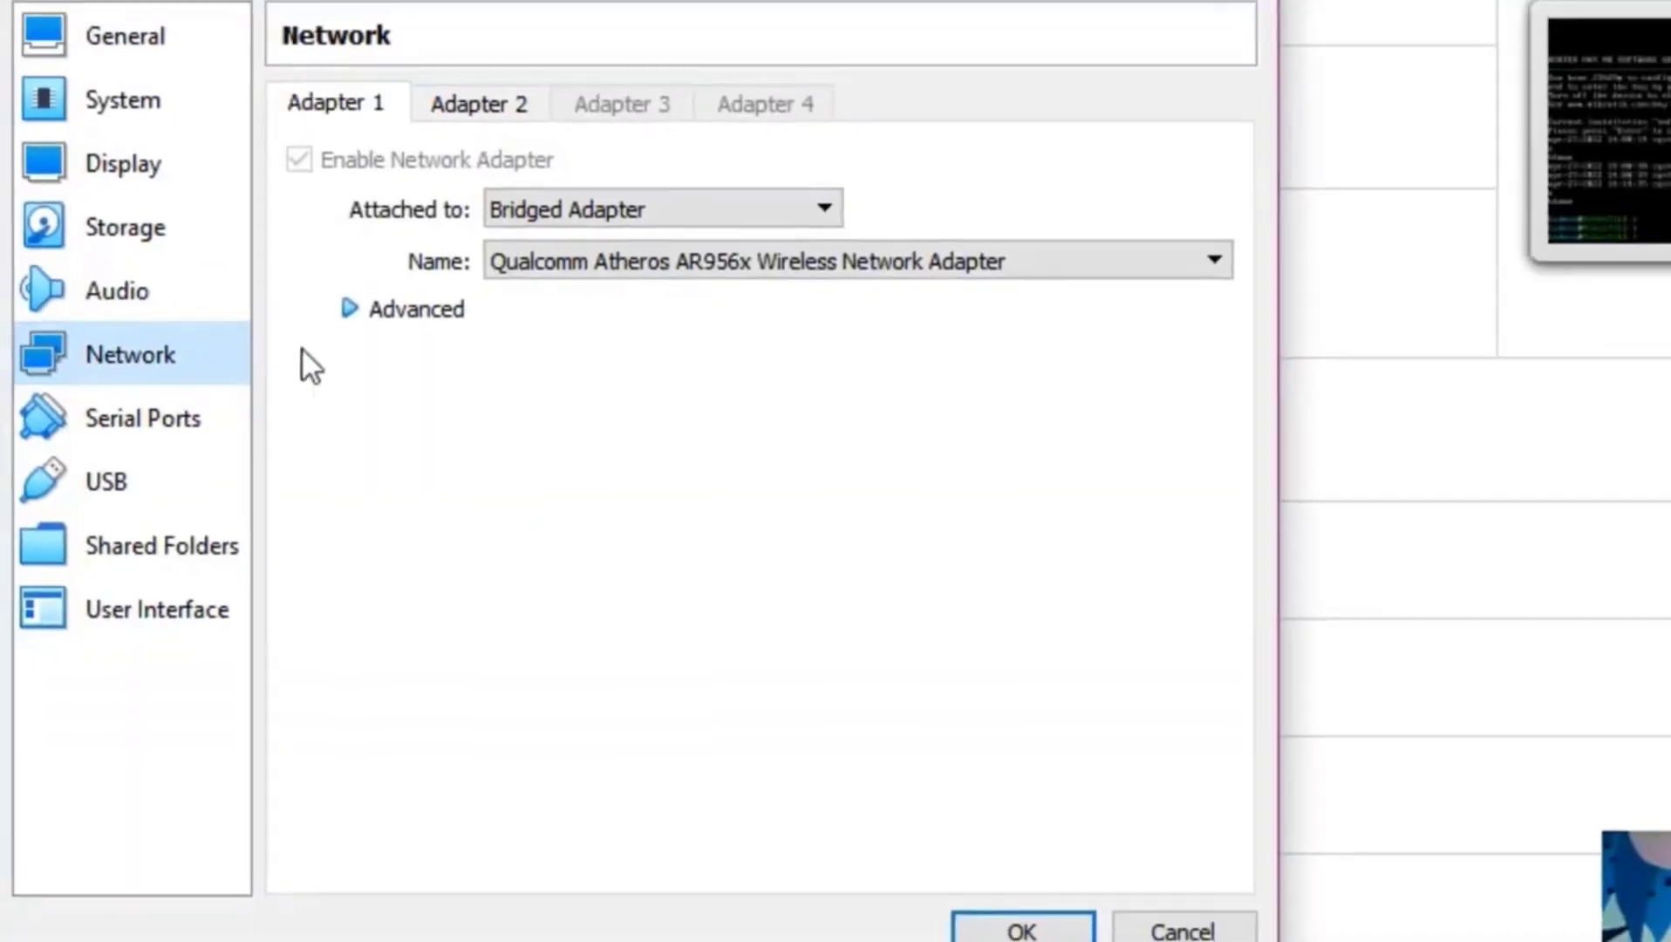
left_click(397, 310)
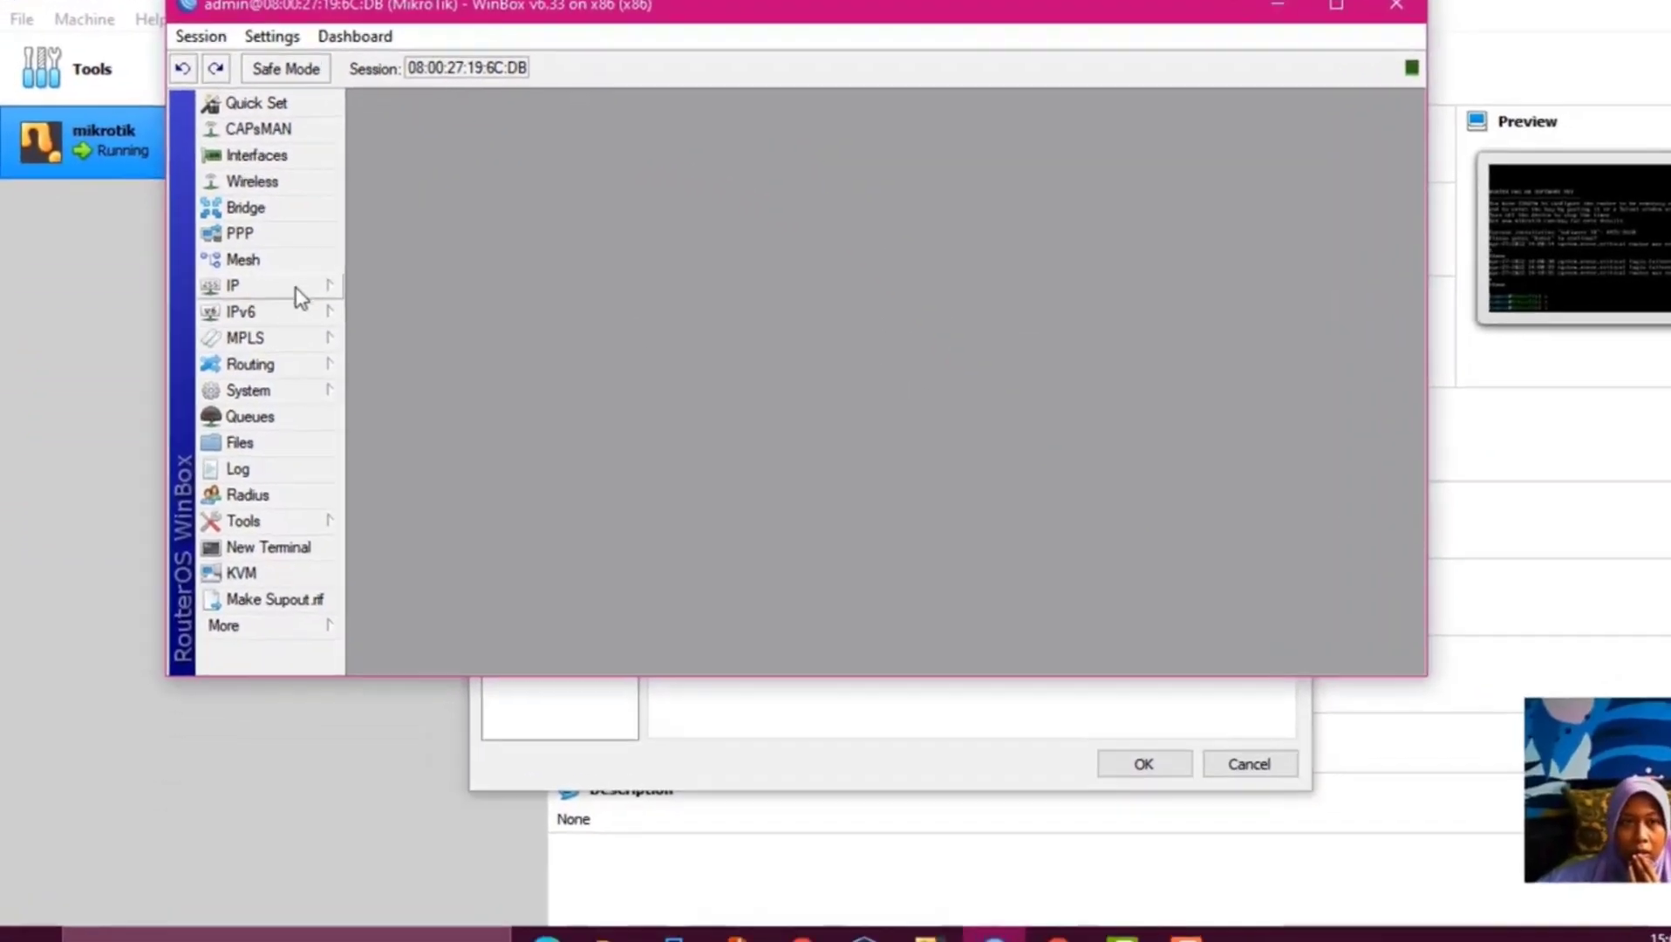
View the router's IP address list in WinBox.
left_click(272, 293)
left_click(373, 341)
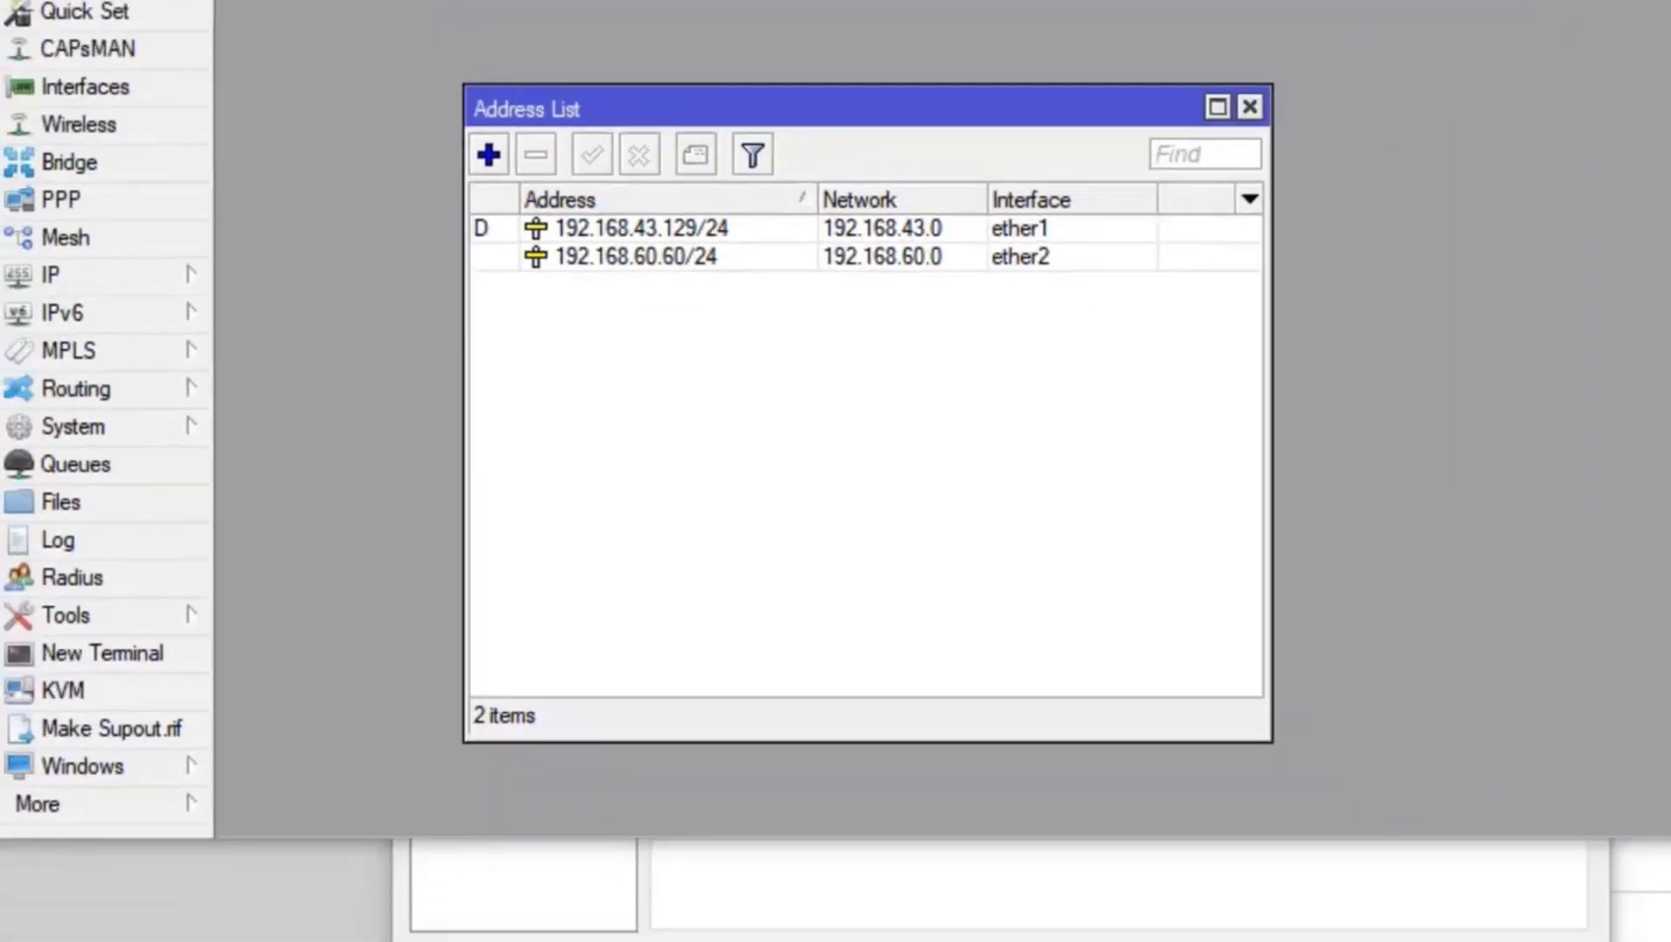
Look up the host Wi-Fi adapter's IPv4 address in its Windows network connection details, and close the details.
right_click(1481, 912)
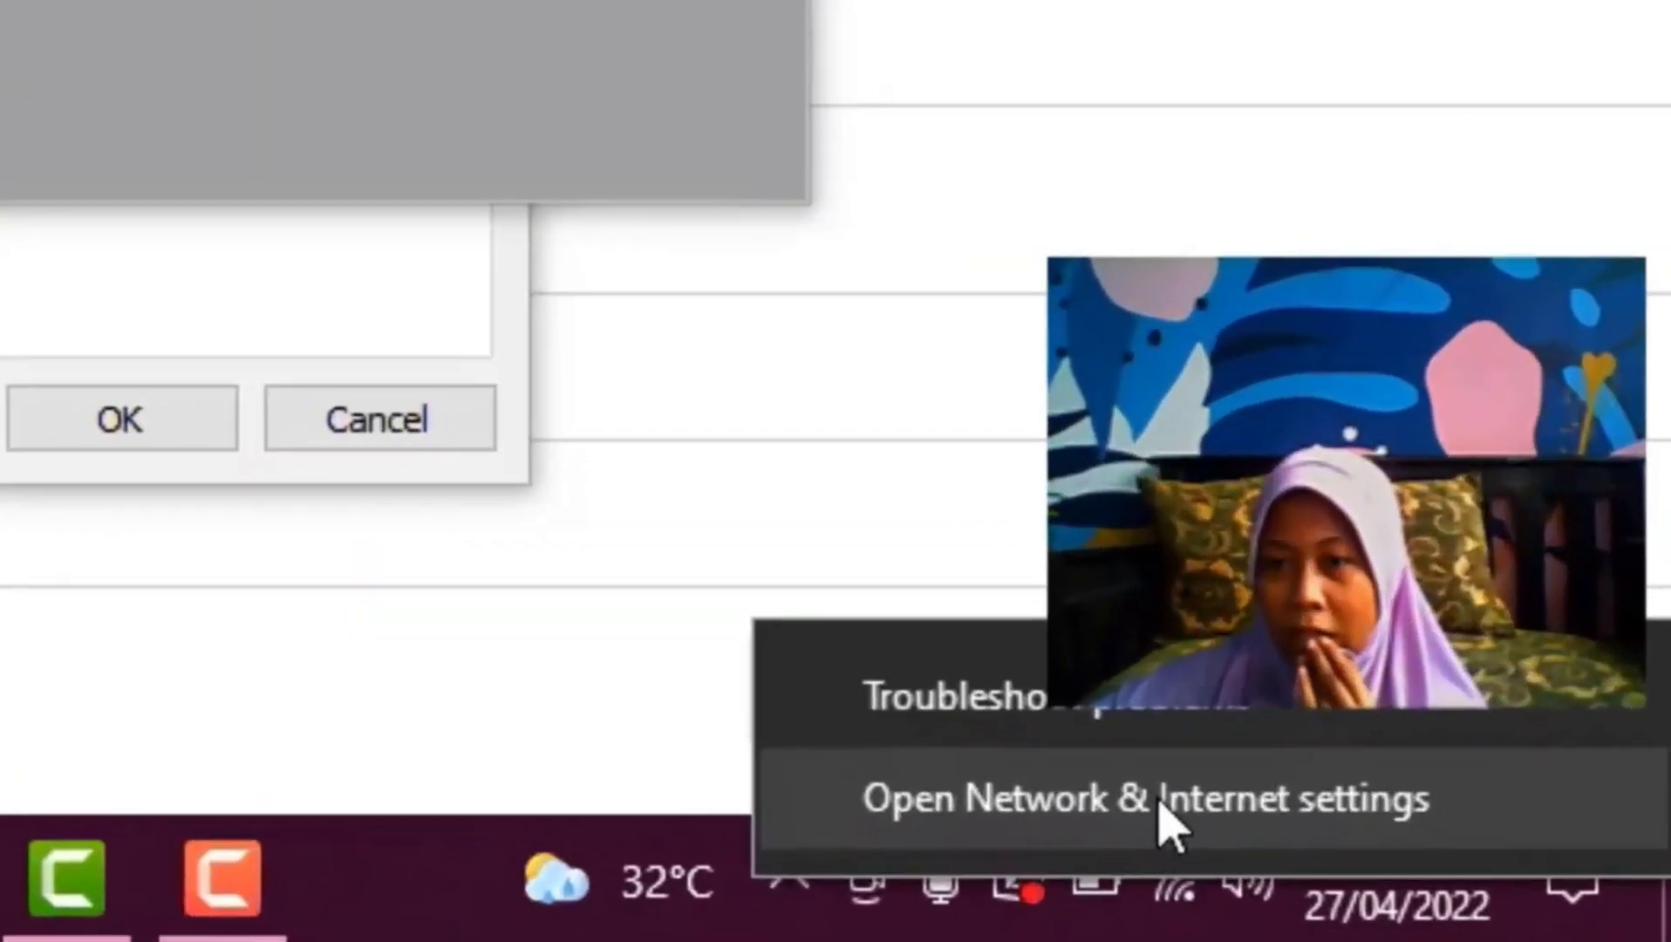
left_click(1477, 888)
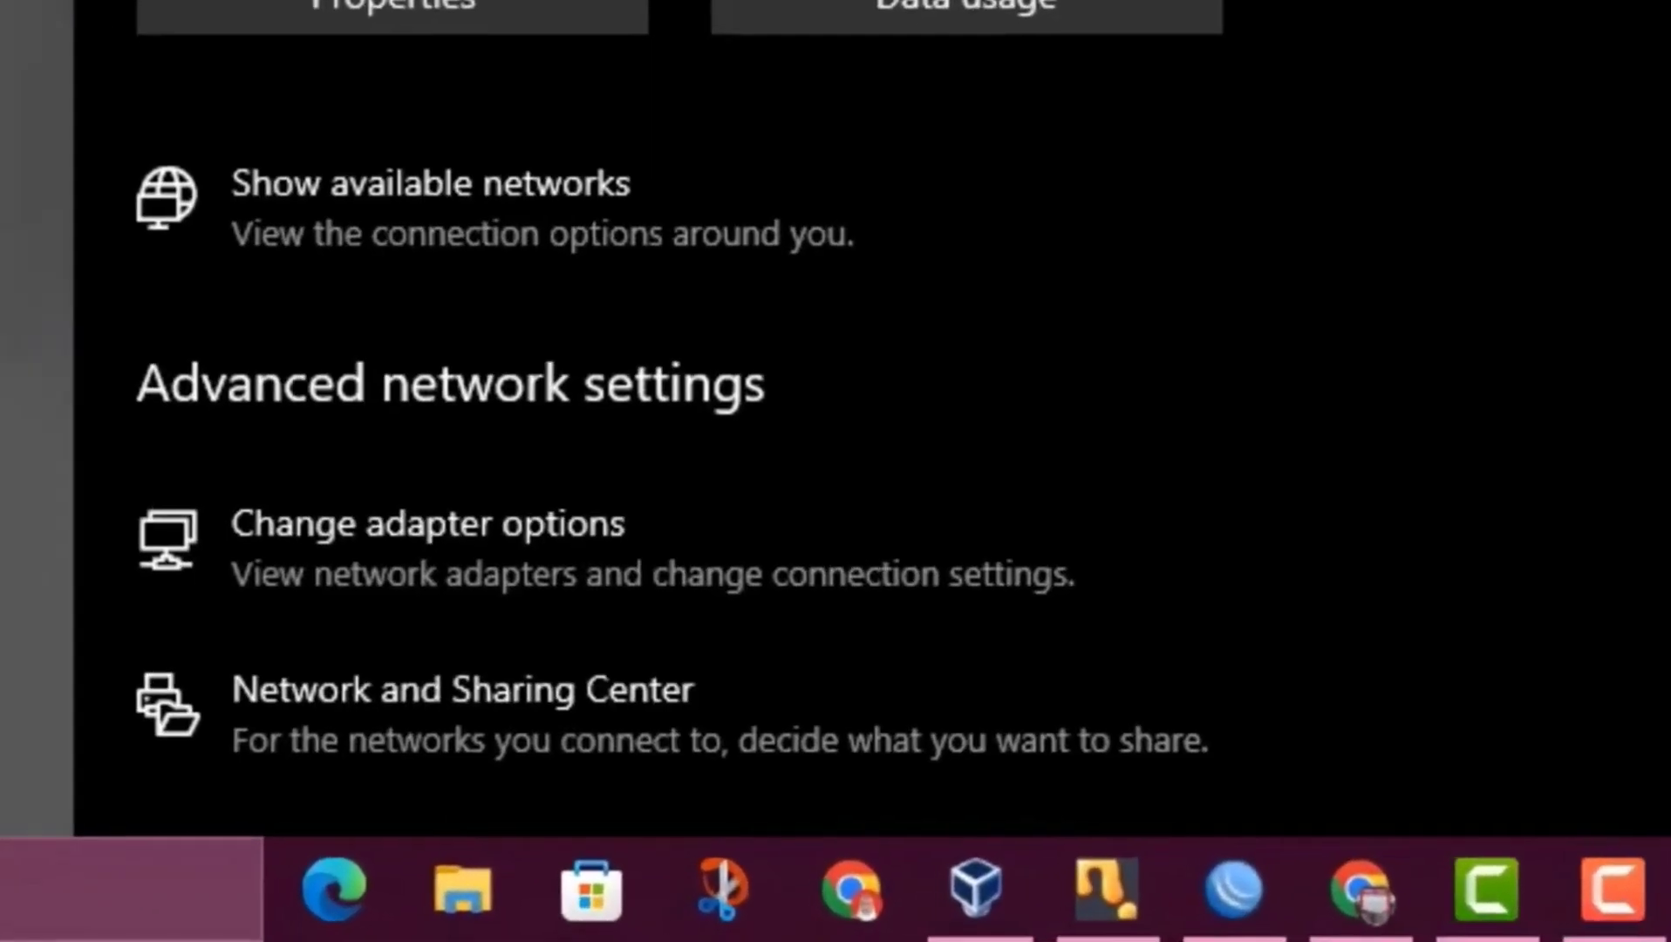
left_click(728, 572)
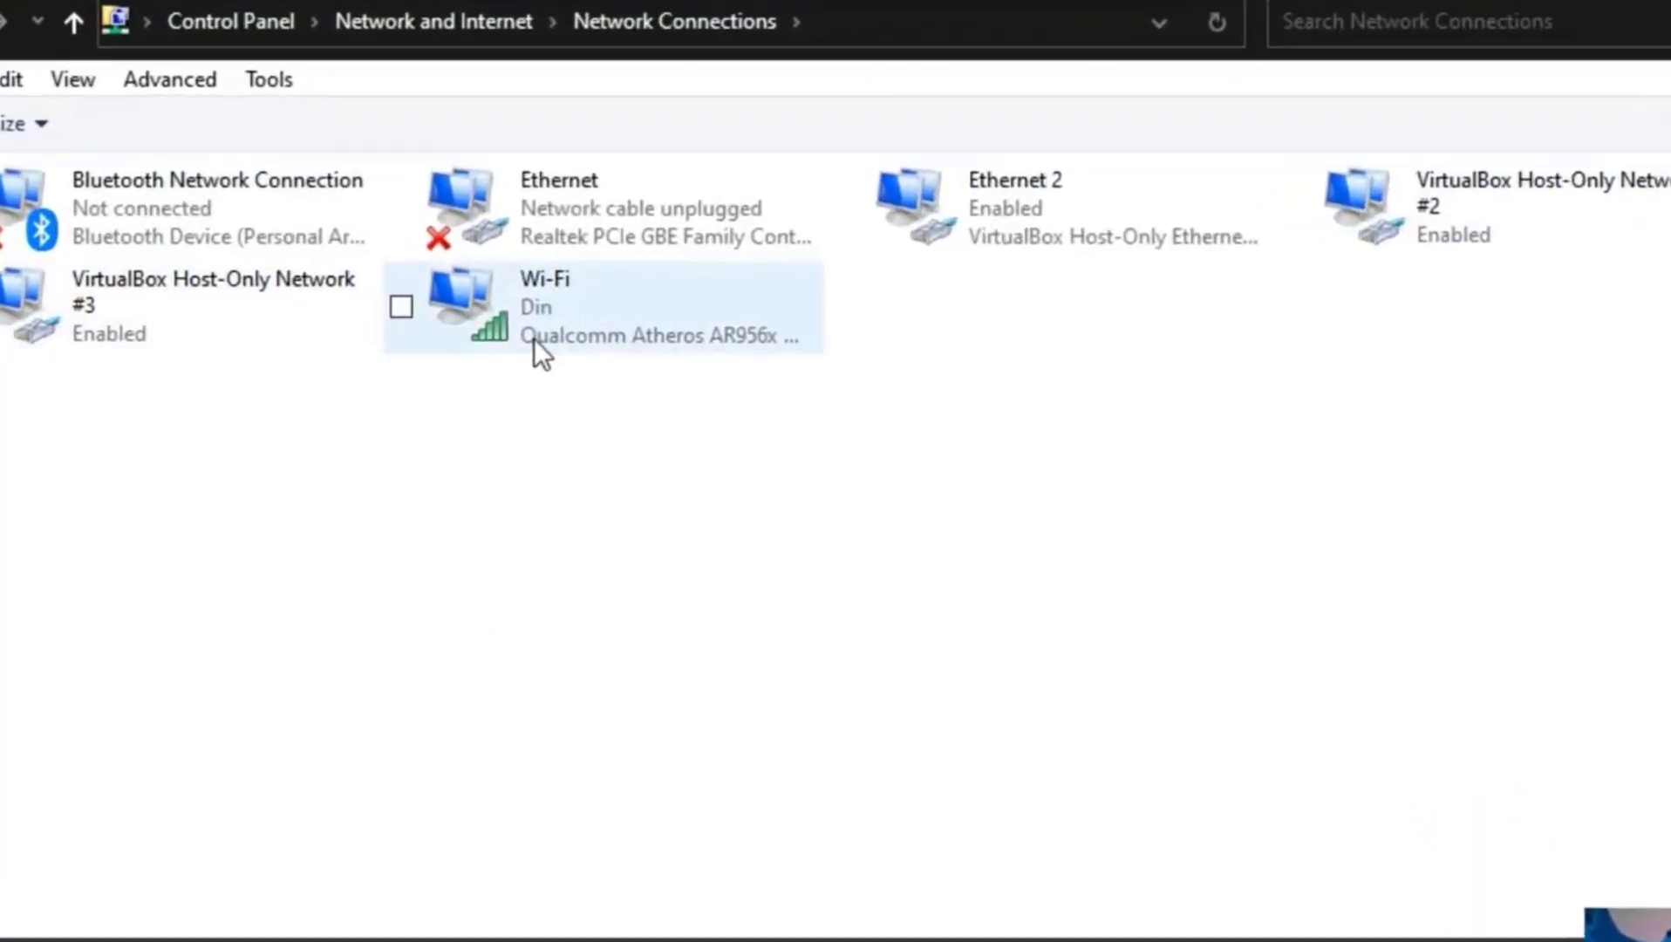
double_click(523, 340)
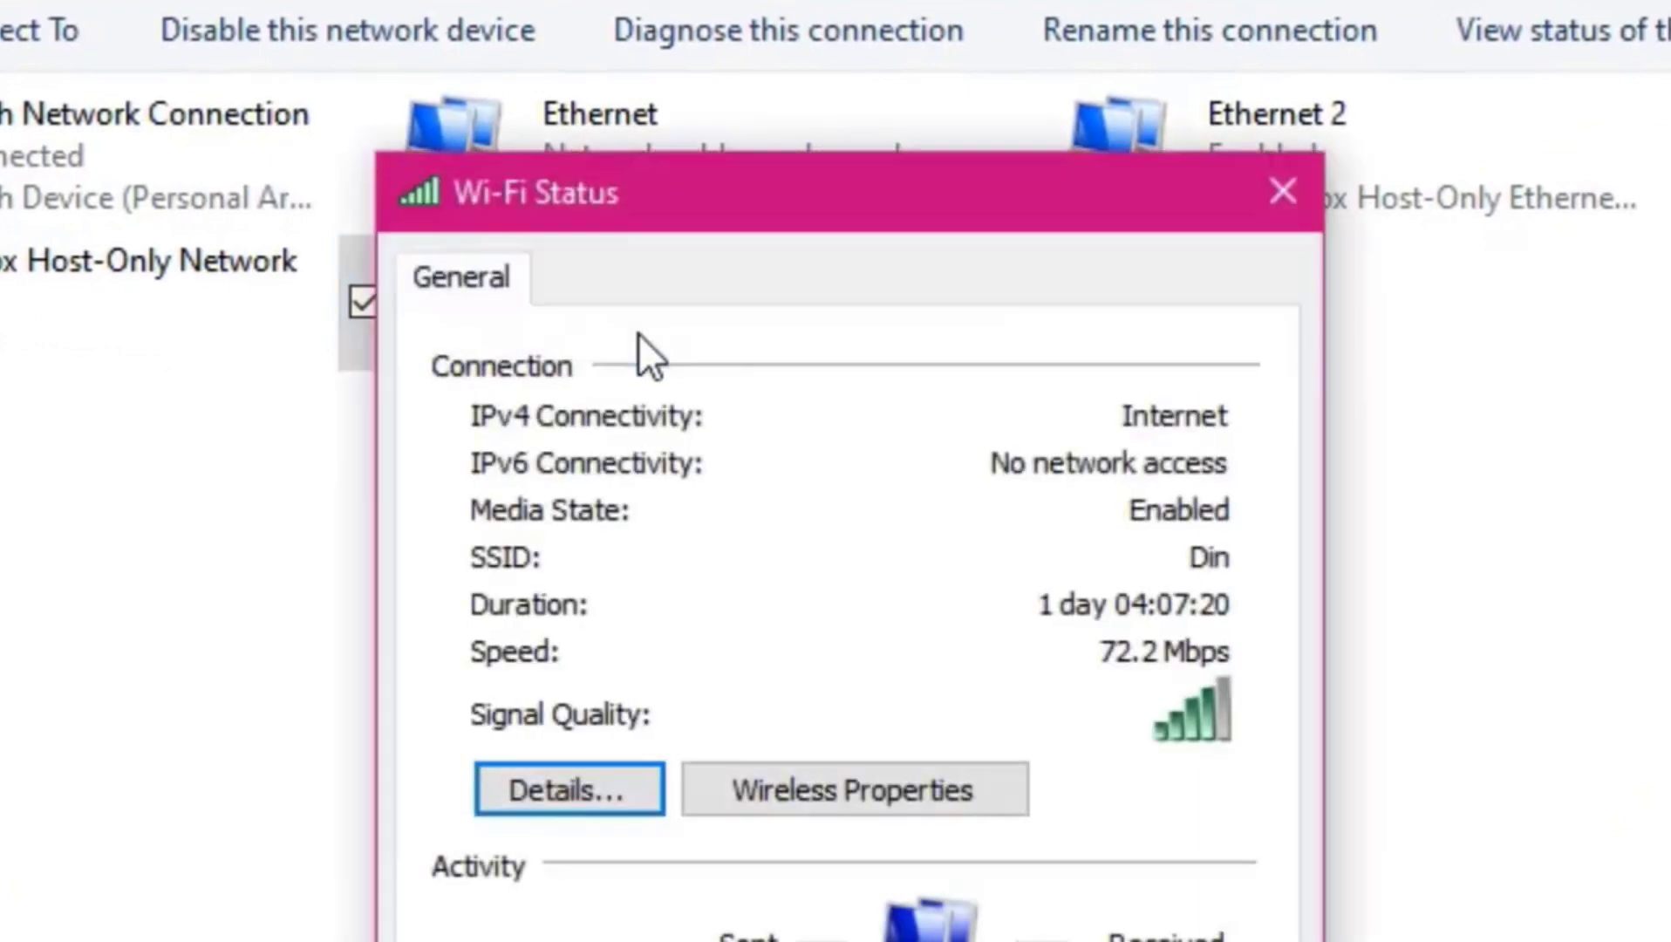
left_click(620, 795)
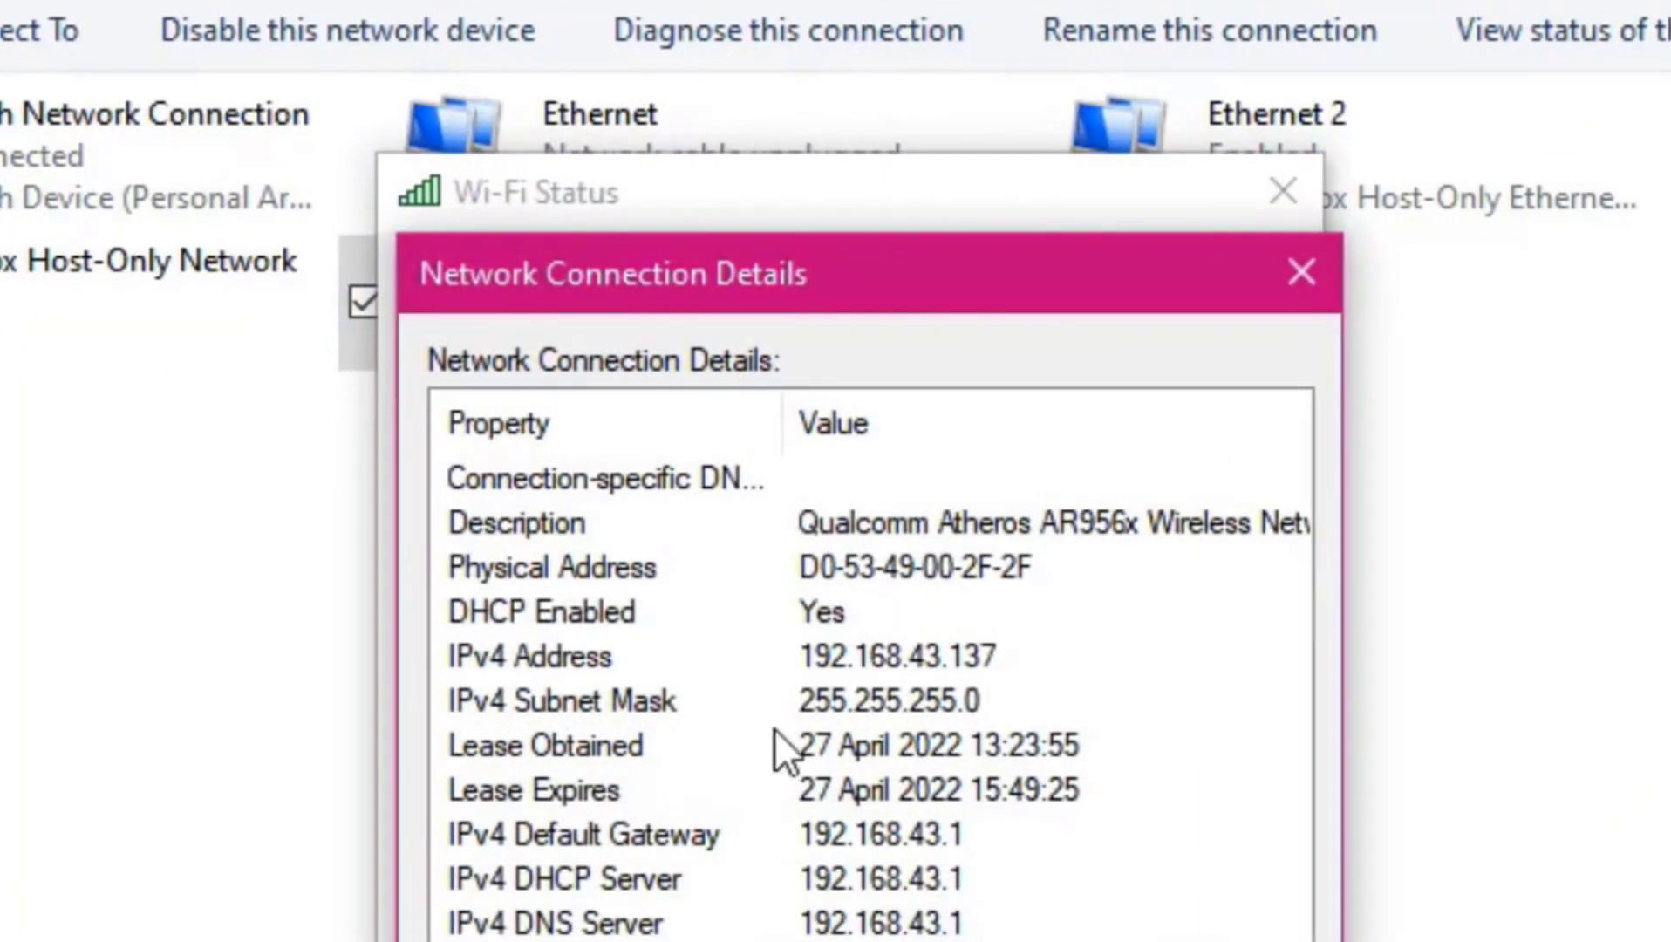
left_click(808, 660)
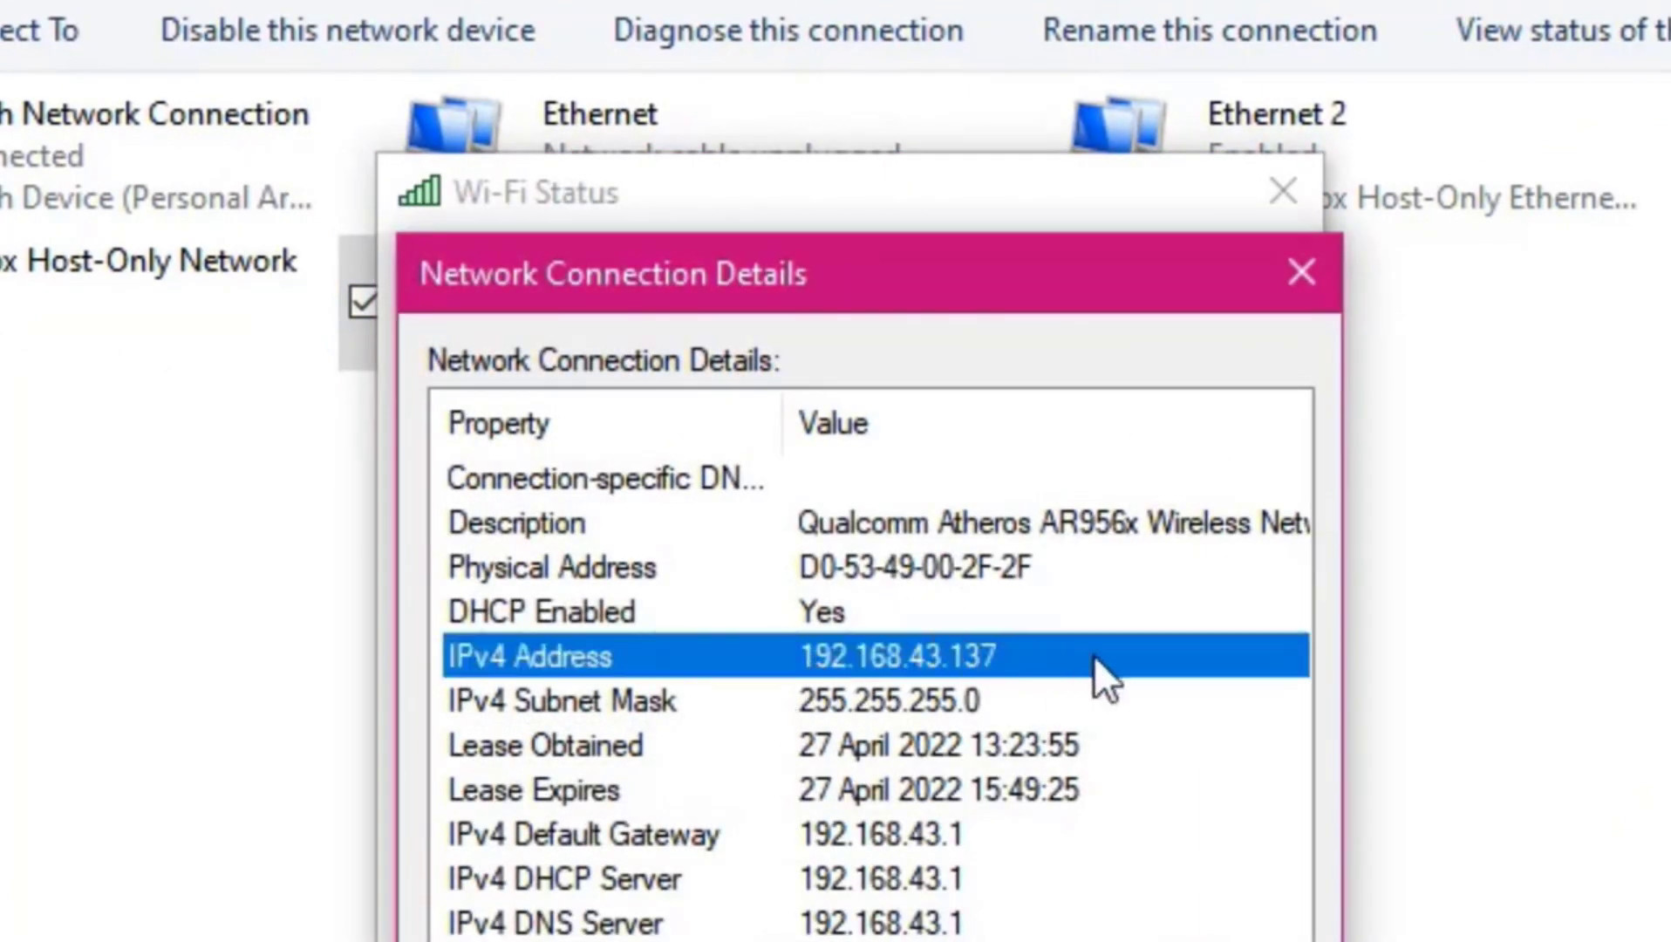
left_click(1324, 269)
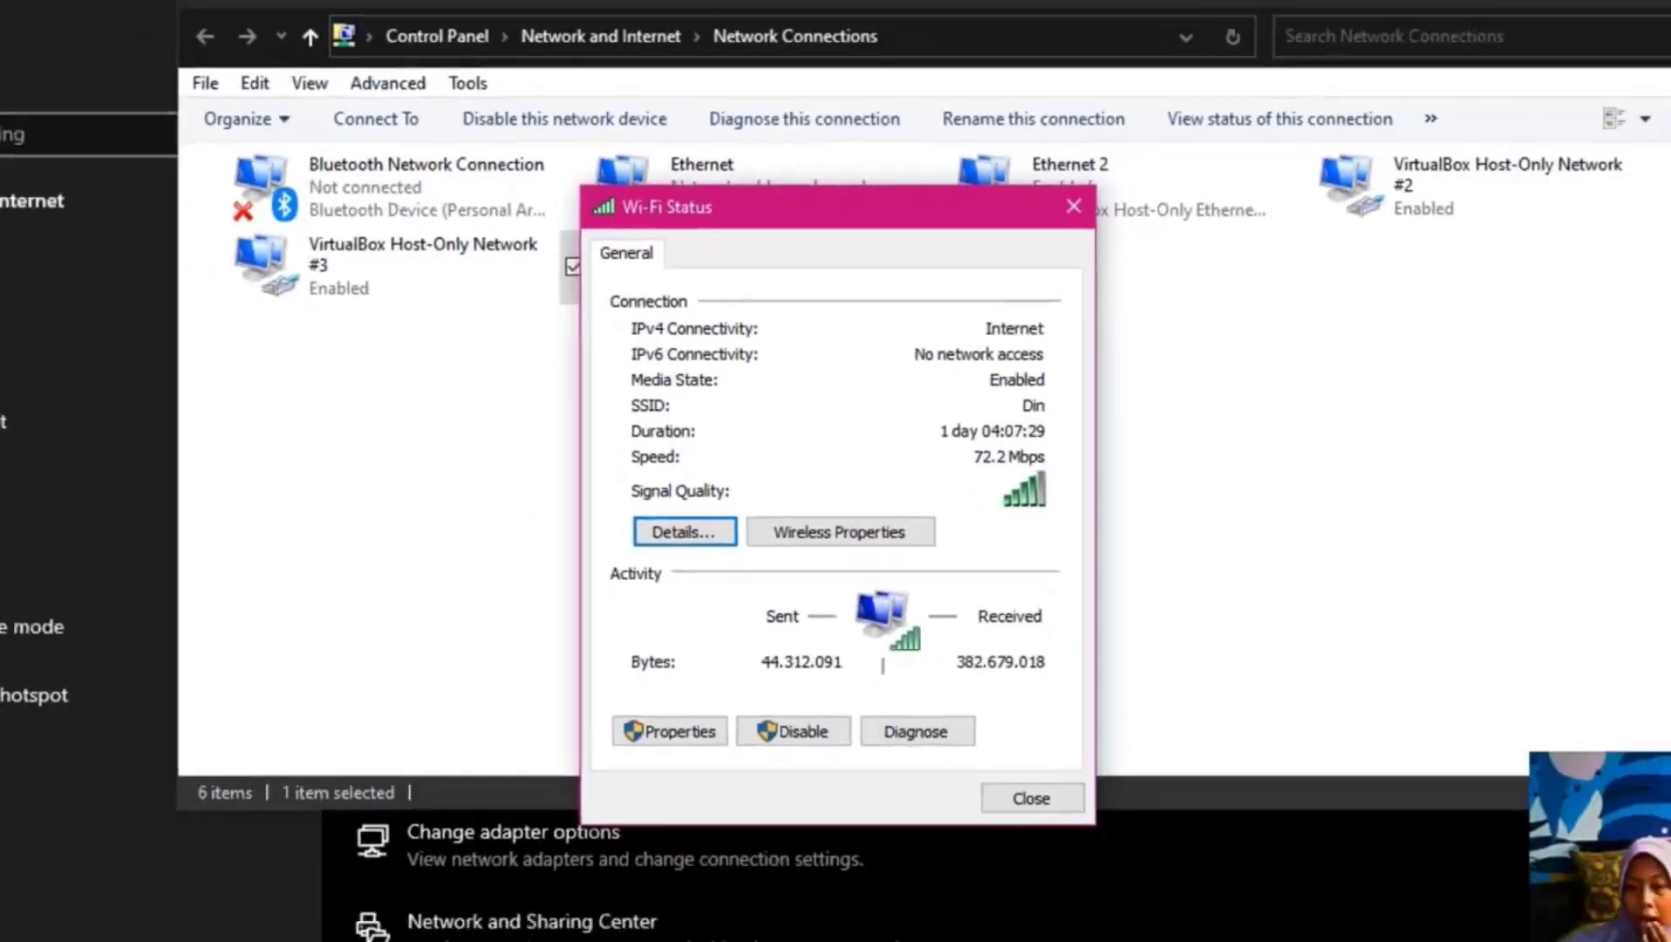
Switch back to WinBox and check which interface the dhcp1 DHCP server uses.
mouse_move(956, 922)
left_click(904, 922)
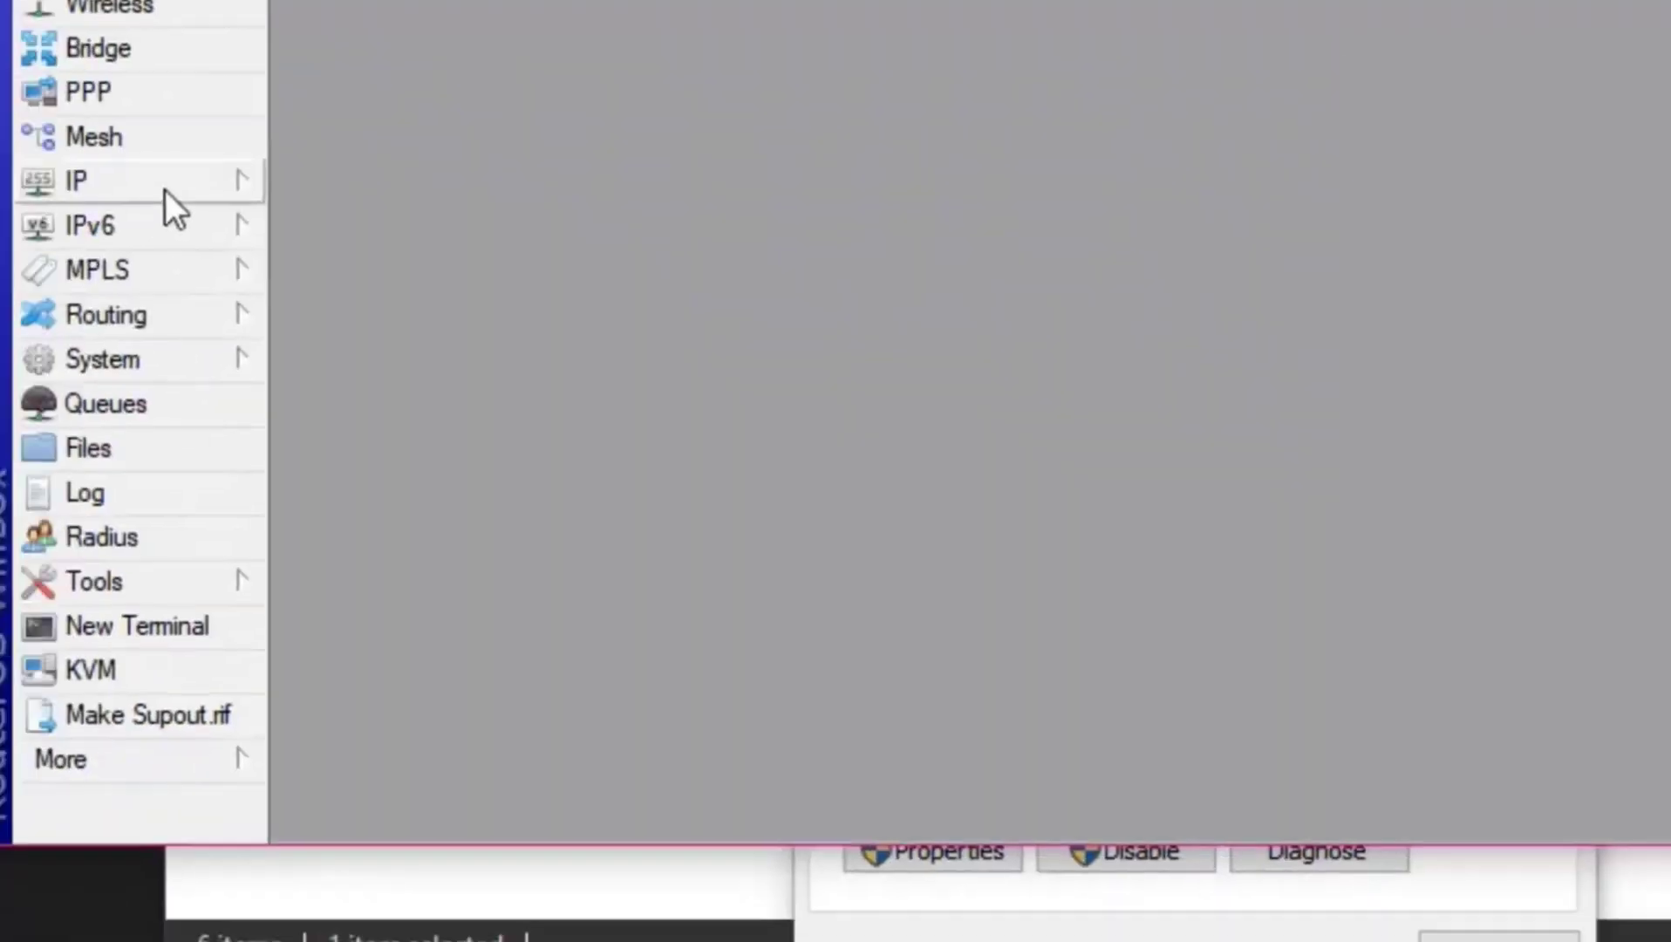
left_click(164, 189)
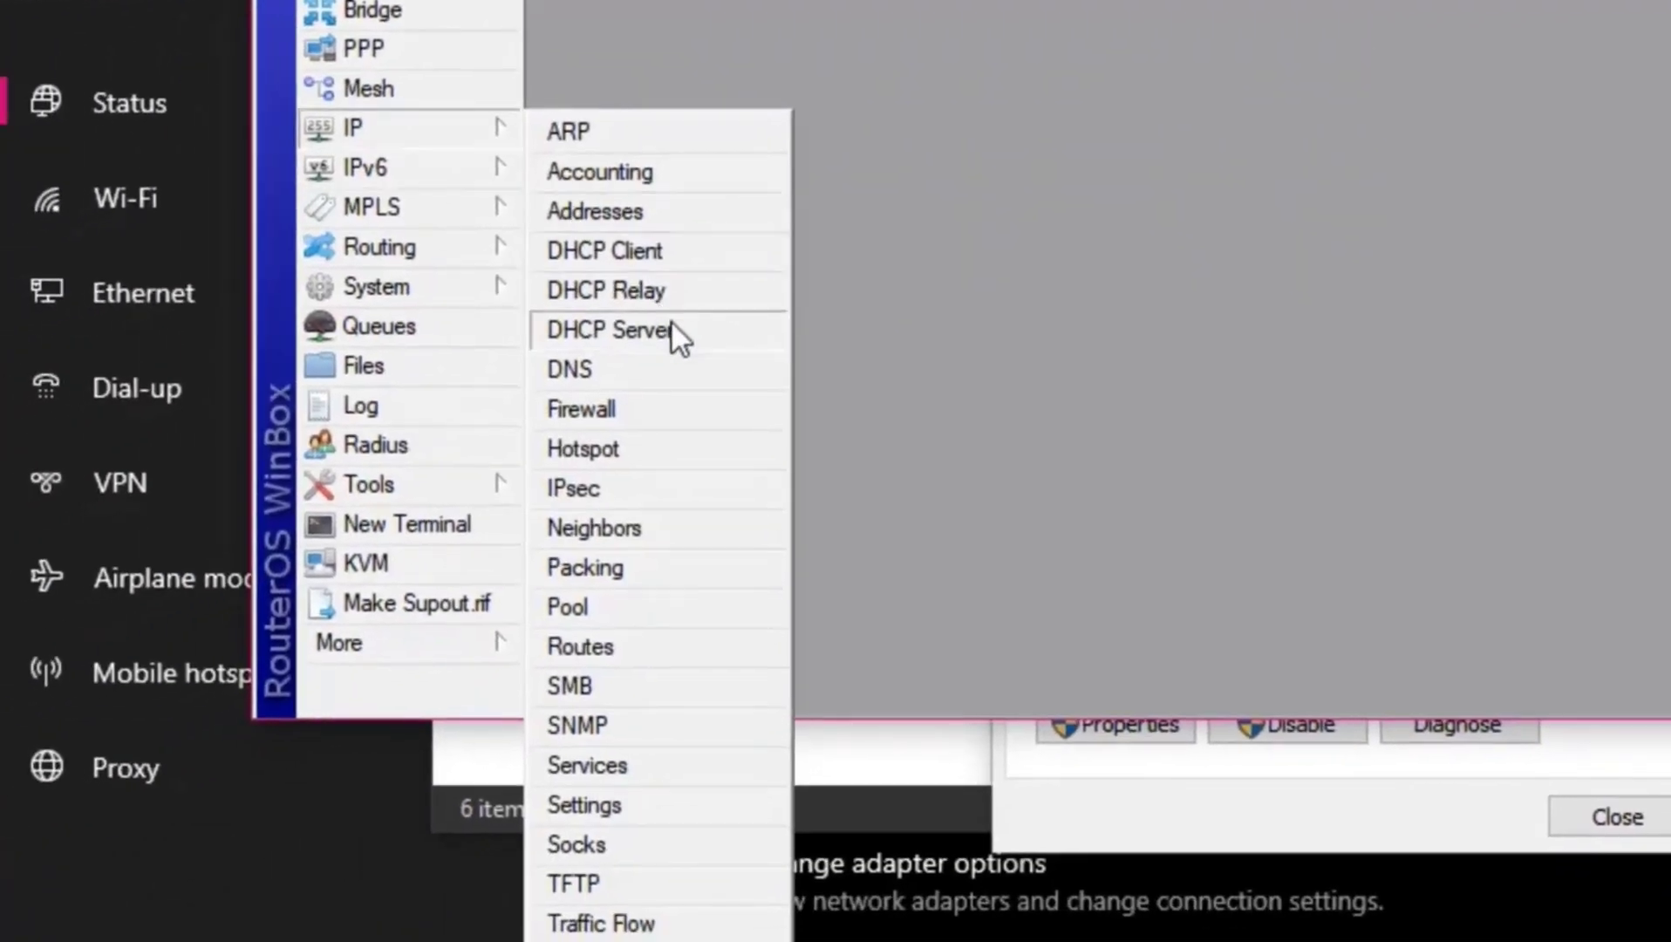
left_click(436, 401)
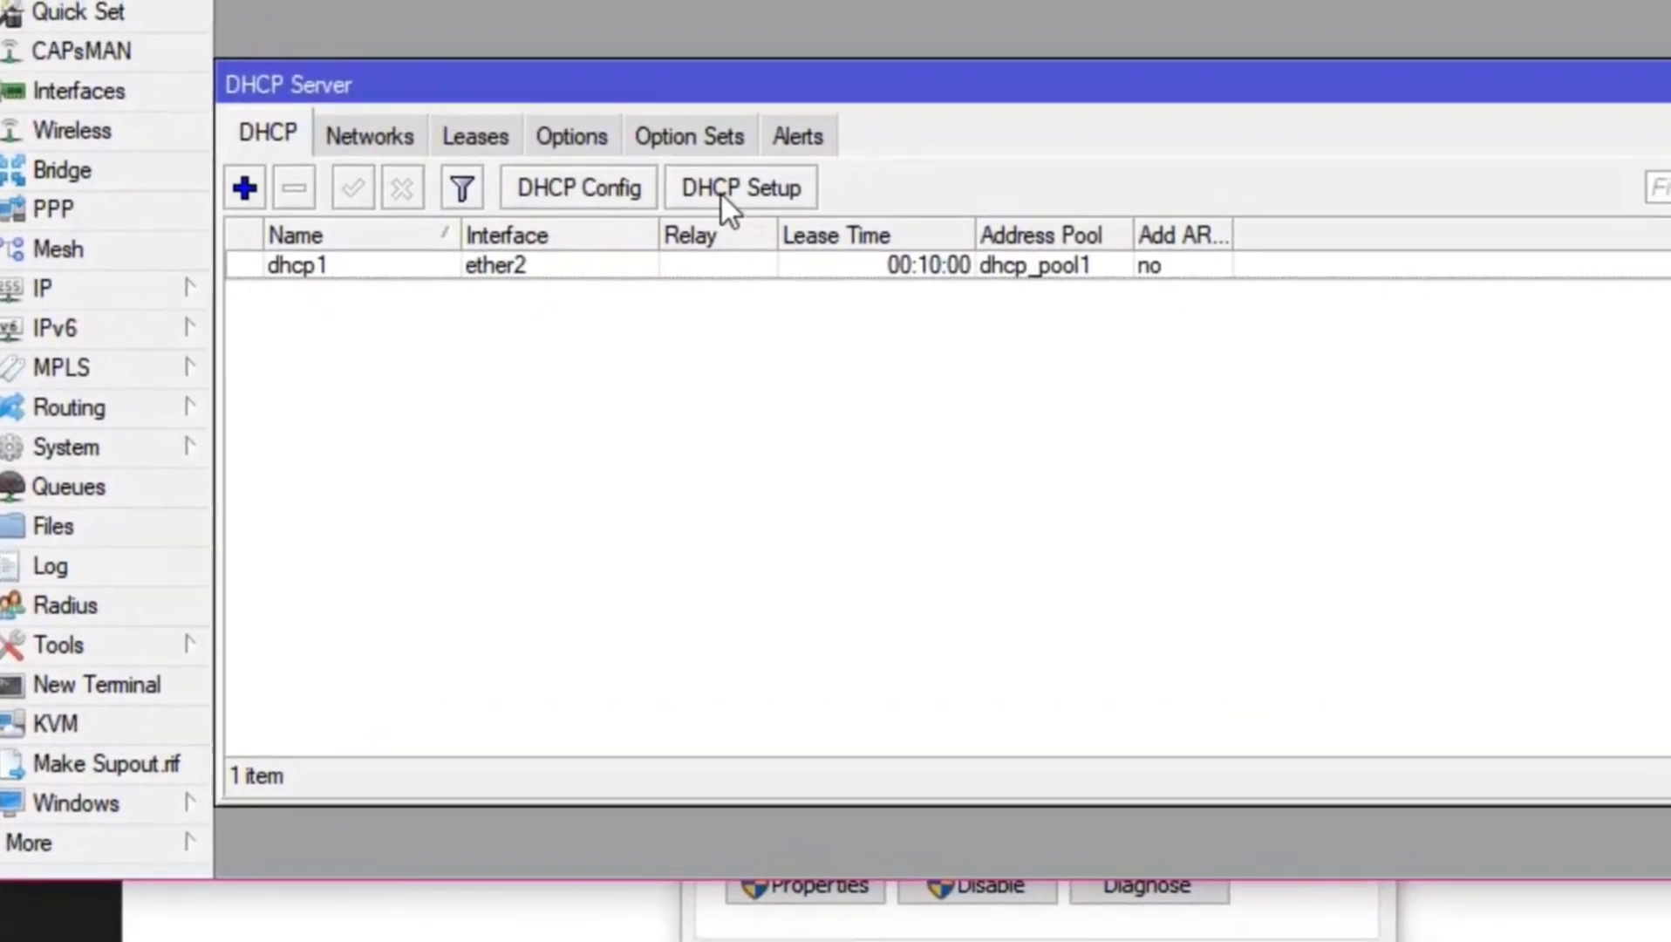
left_click(518, 268)
Open the router's DNS settings to examine its servers and remote request option.
left_click(103, 290)
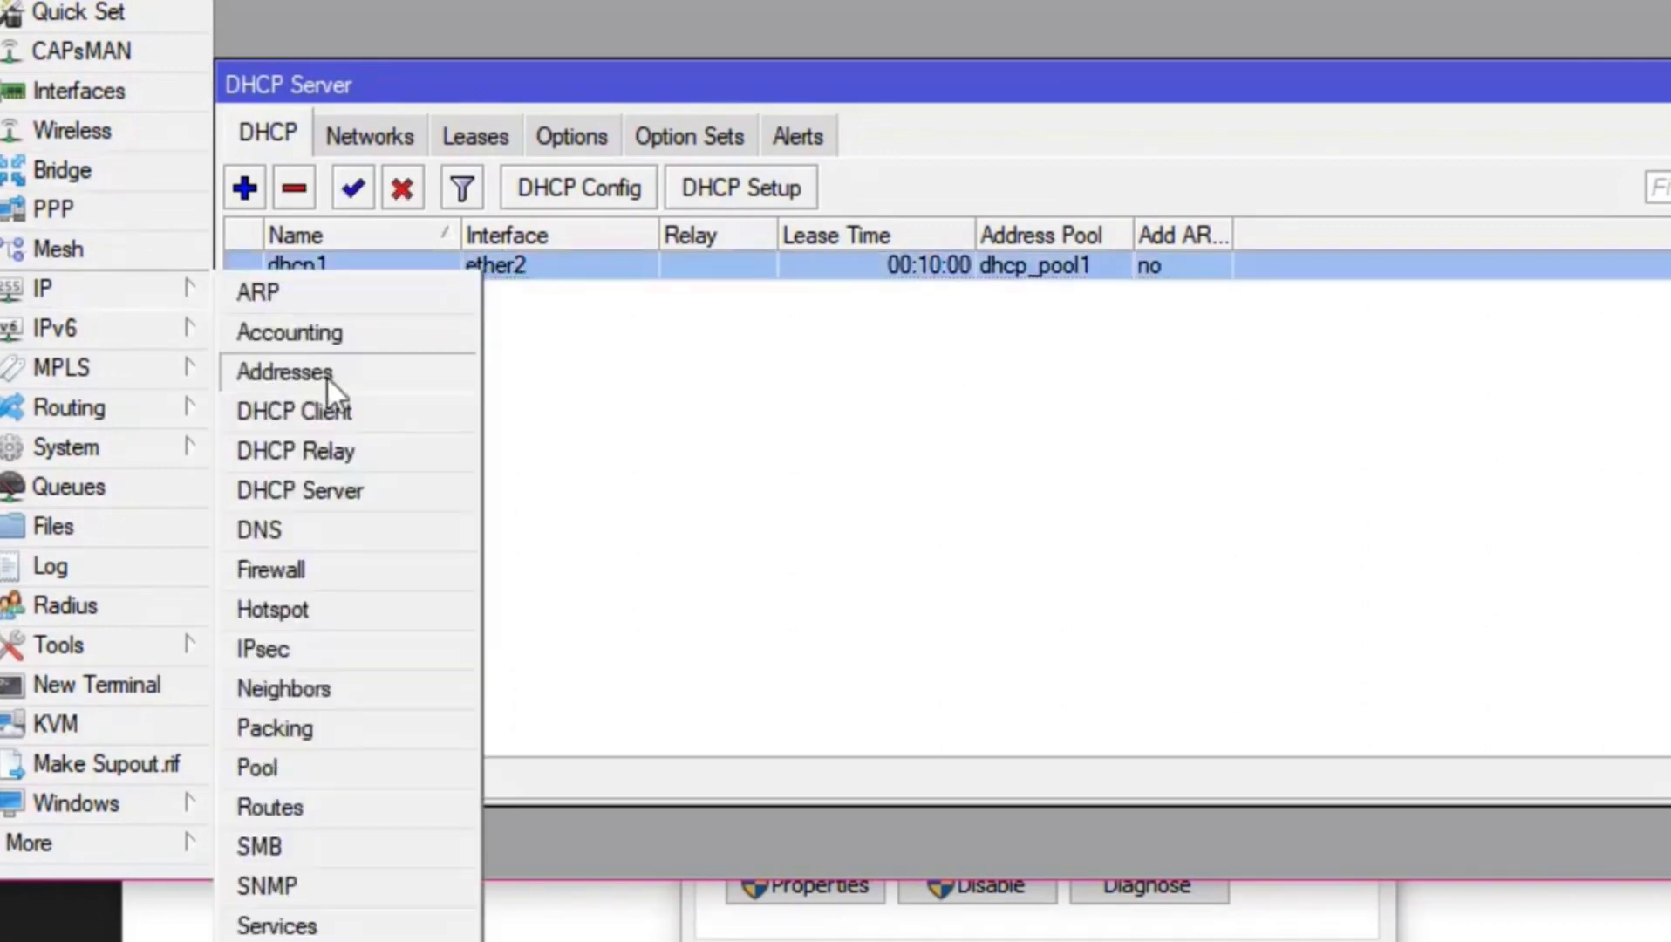
left_click(381, 530)
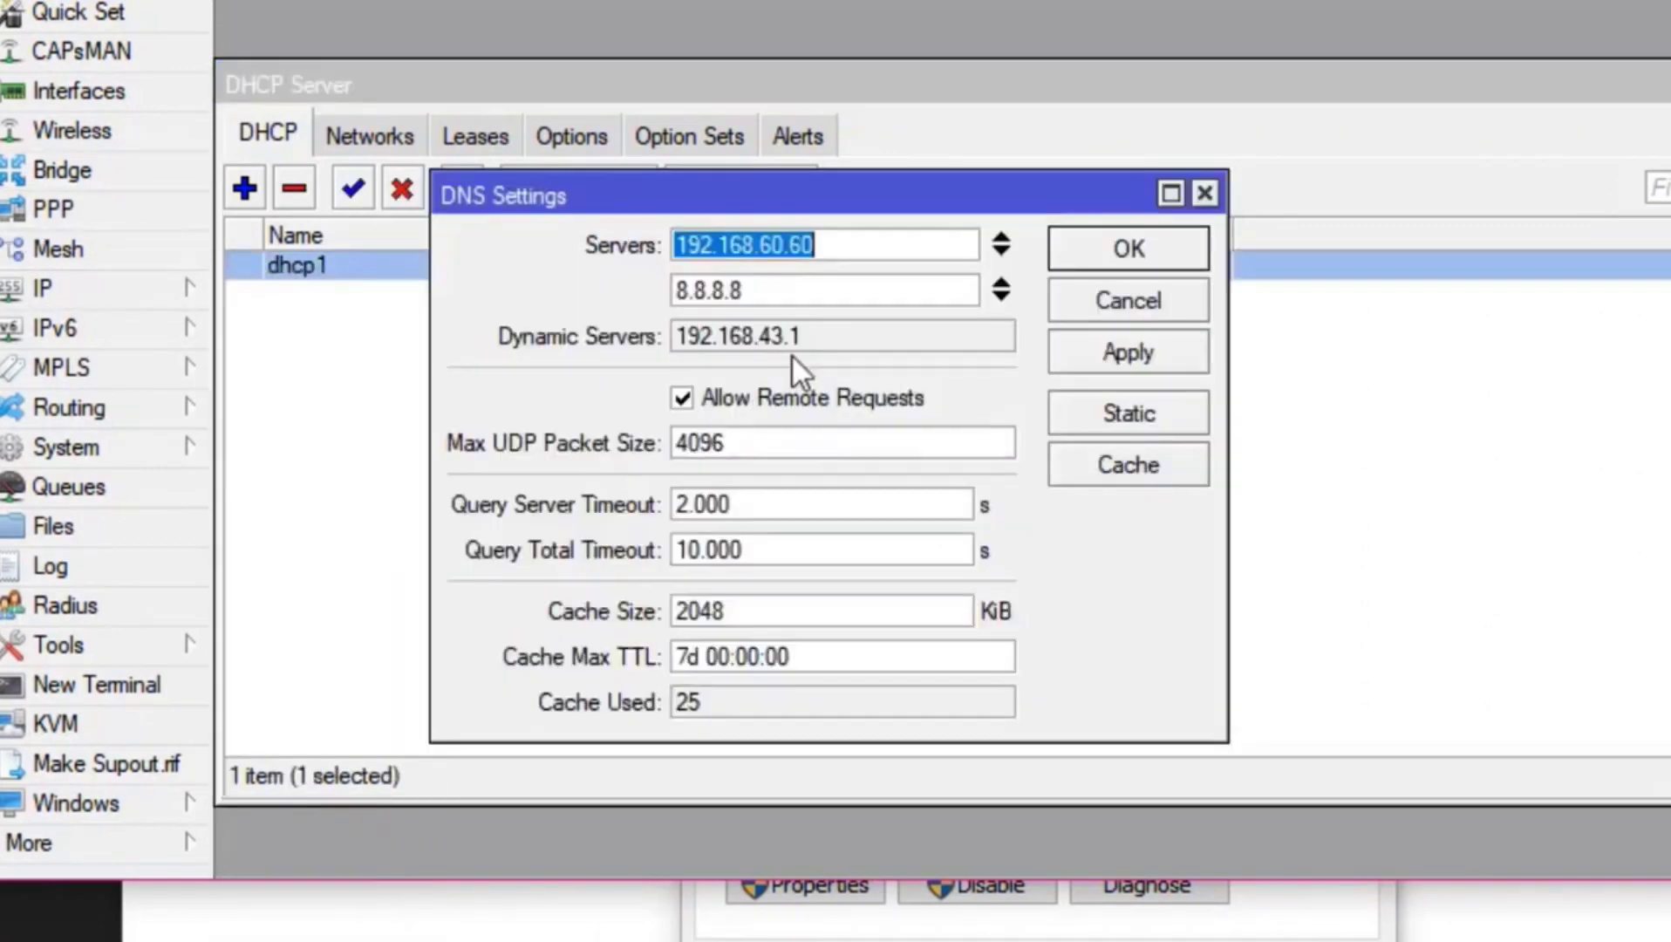
Check the router's static DNS entries, and close the DNS and DHCP server windows.
left_click(1158, 410)
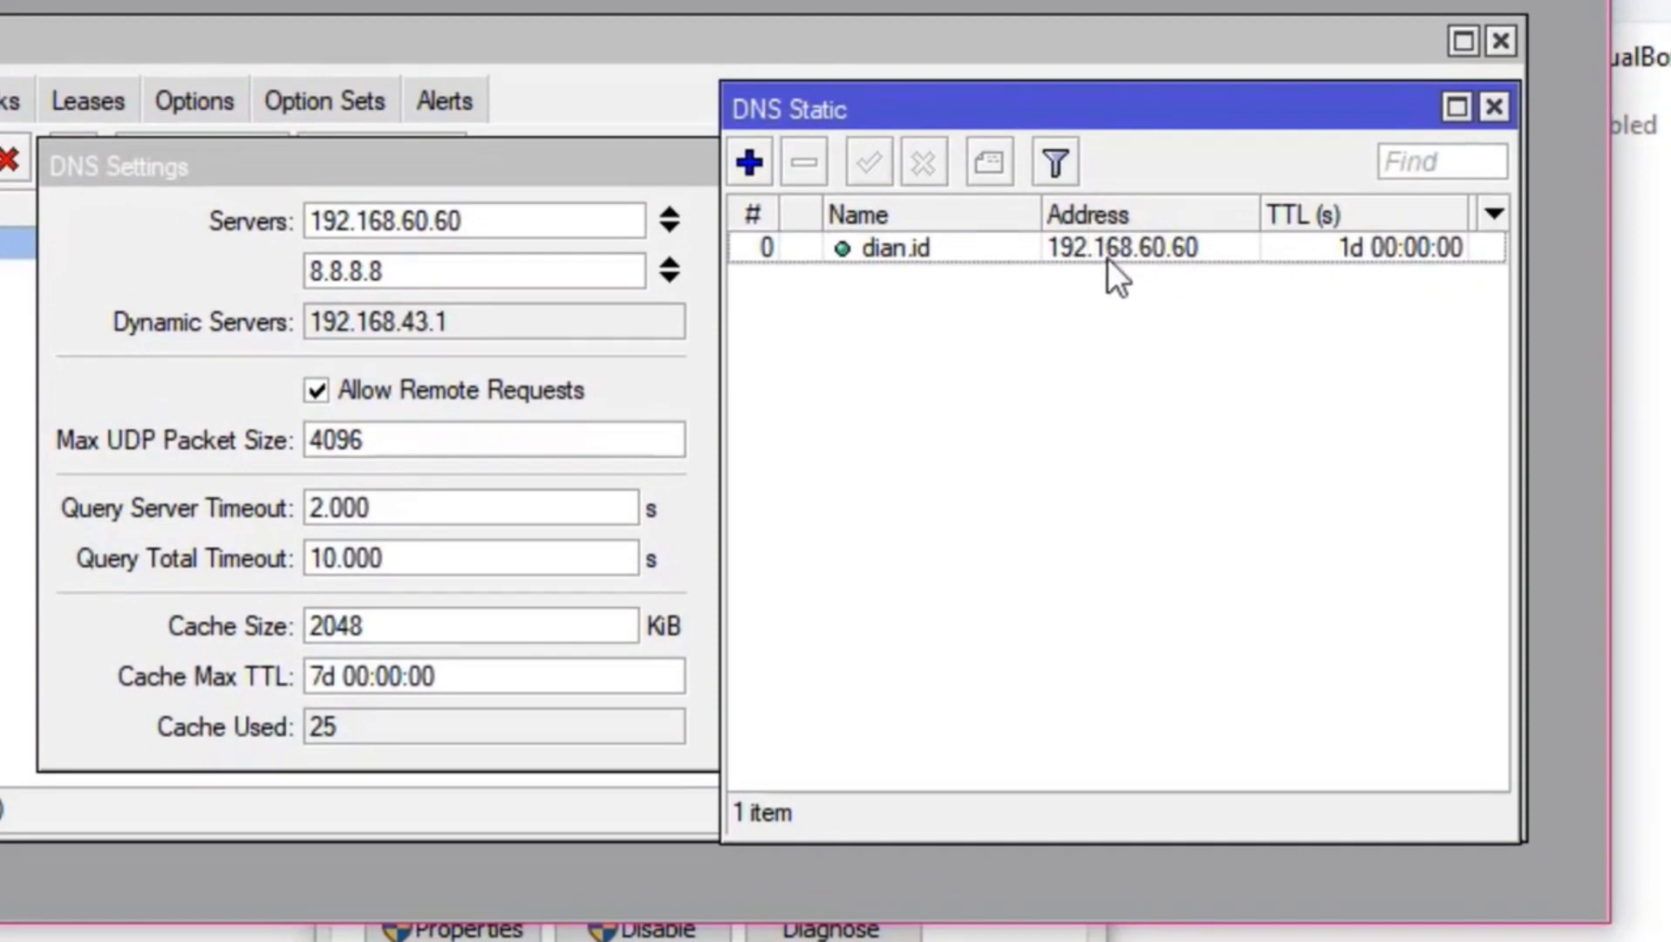
left_click(1495, 107)
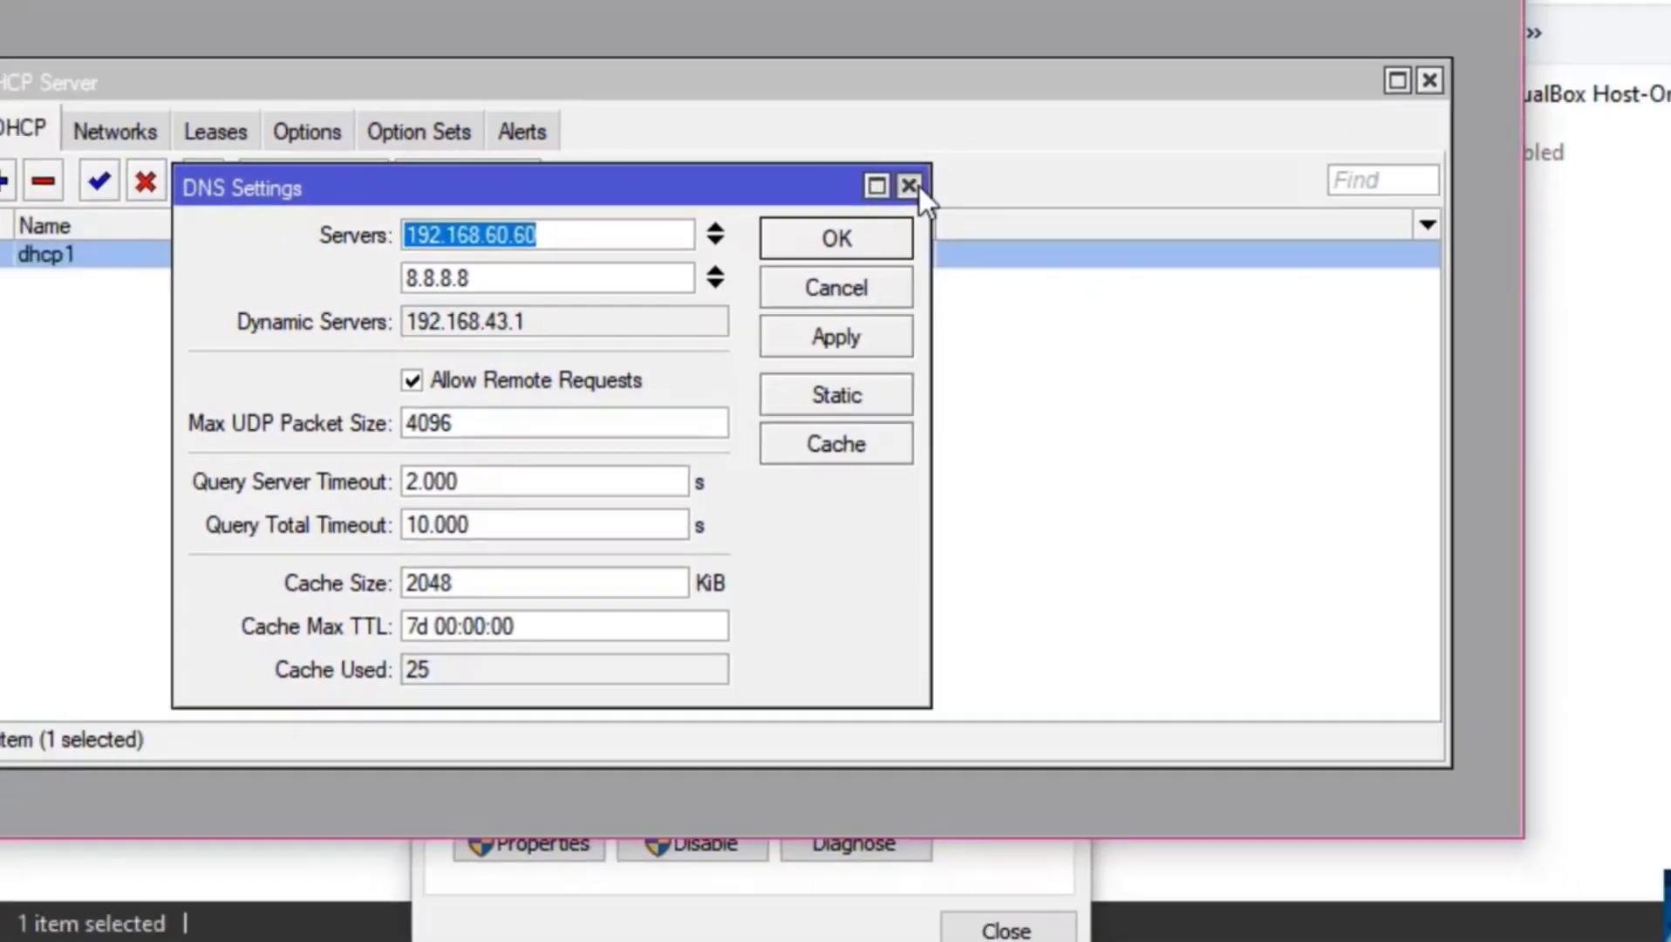
left_click(908, 186)
left_click(1295, 161)
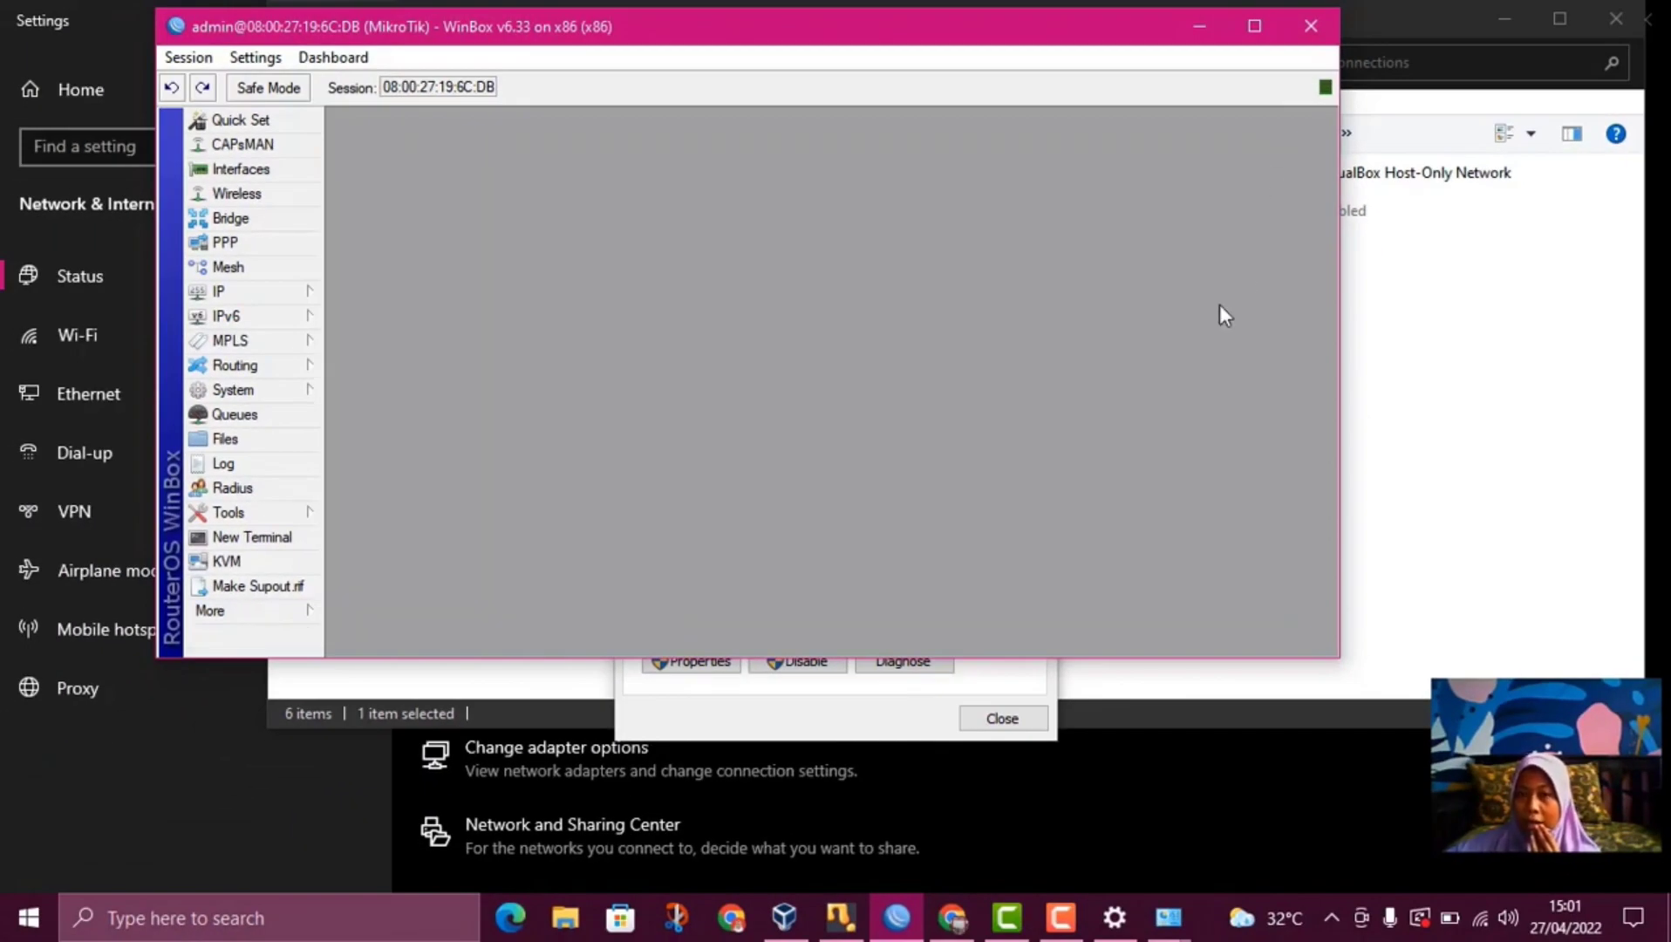
Switch to Network Connections, and check in the mikrotik VM's network settings which host-only adapter Adapter 2 uses.
left_click(1168, 920)
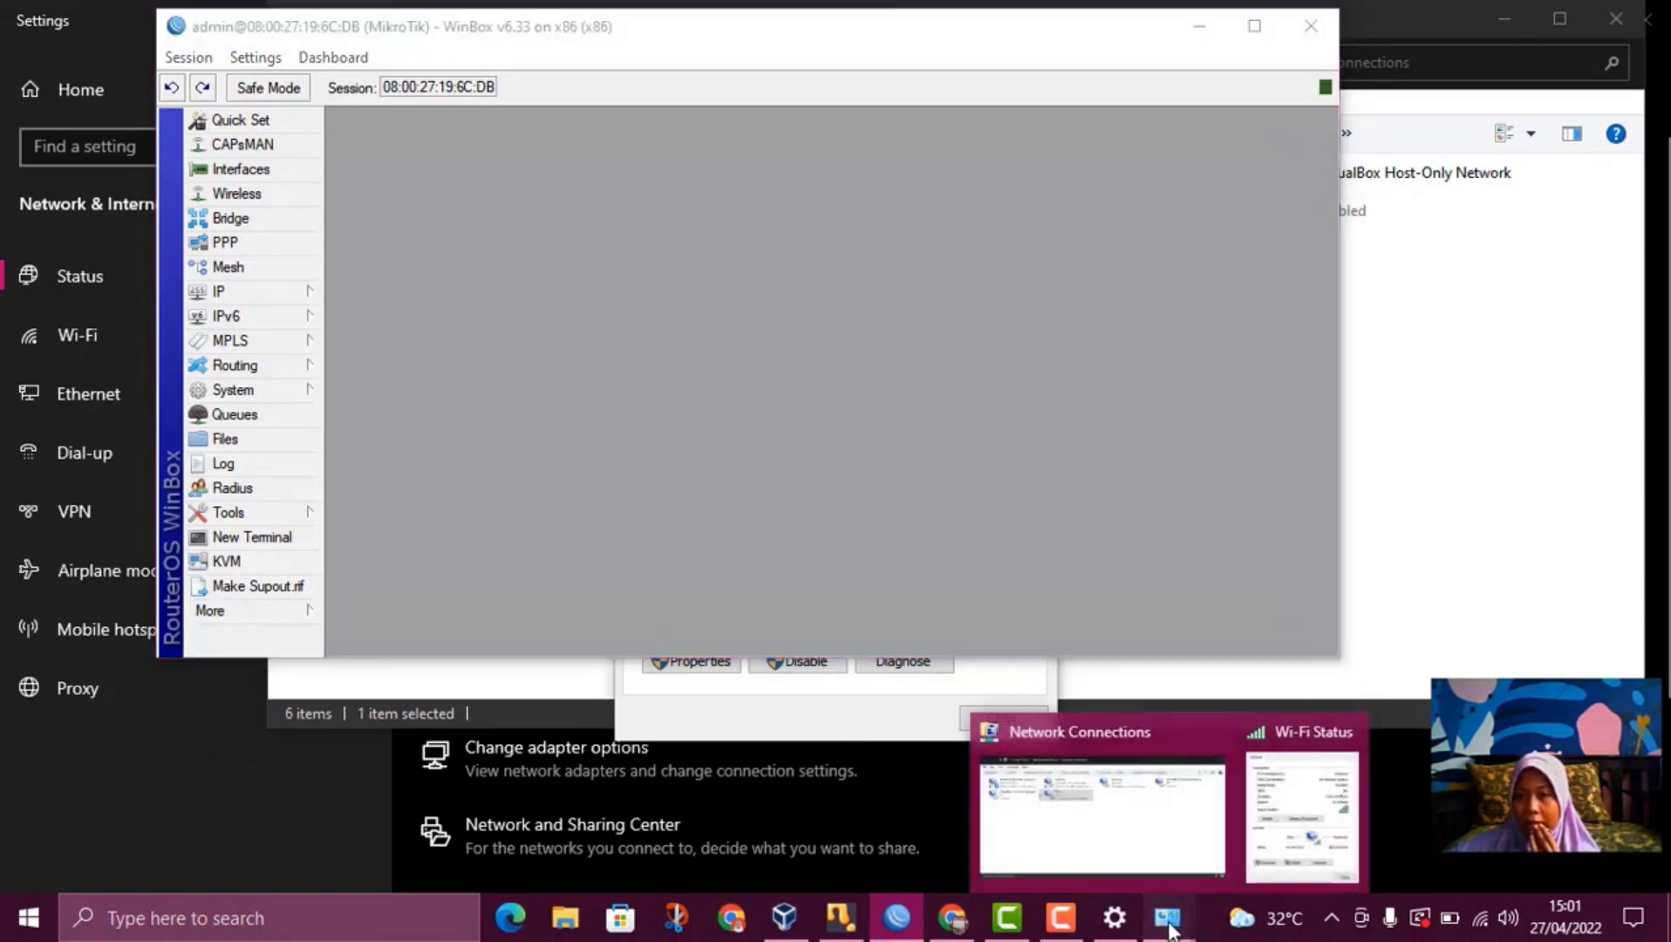
left_click(1192, 829)
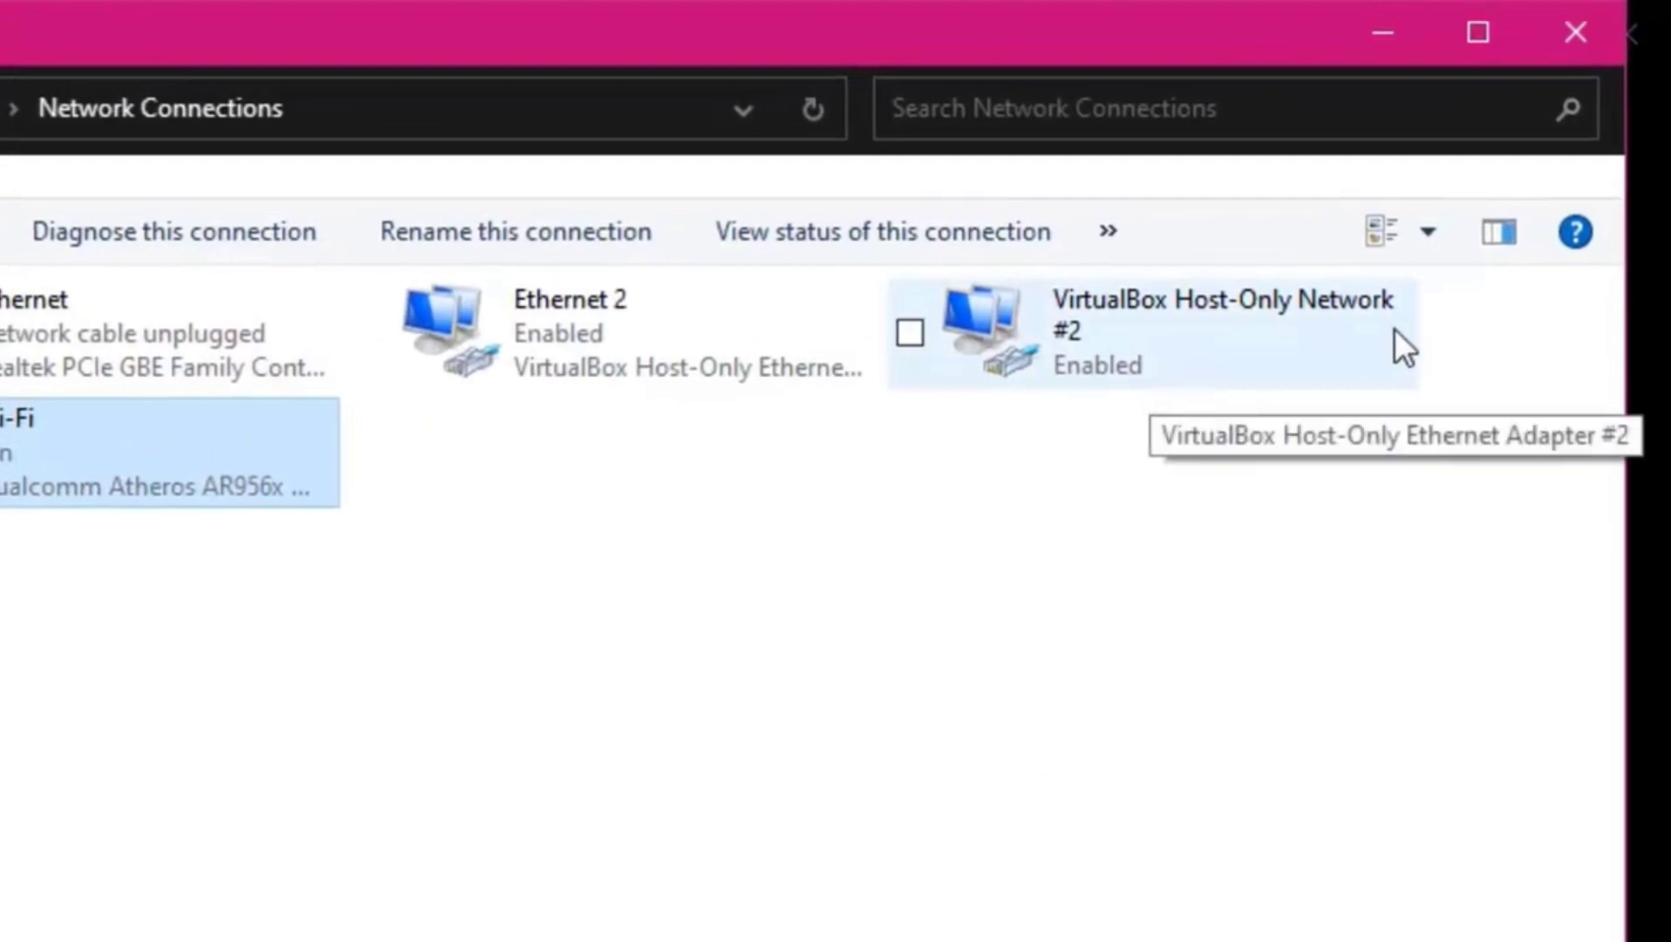
left_click(856, 910)
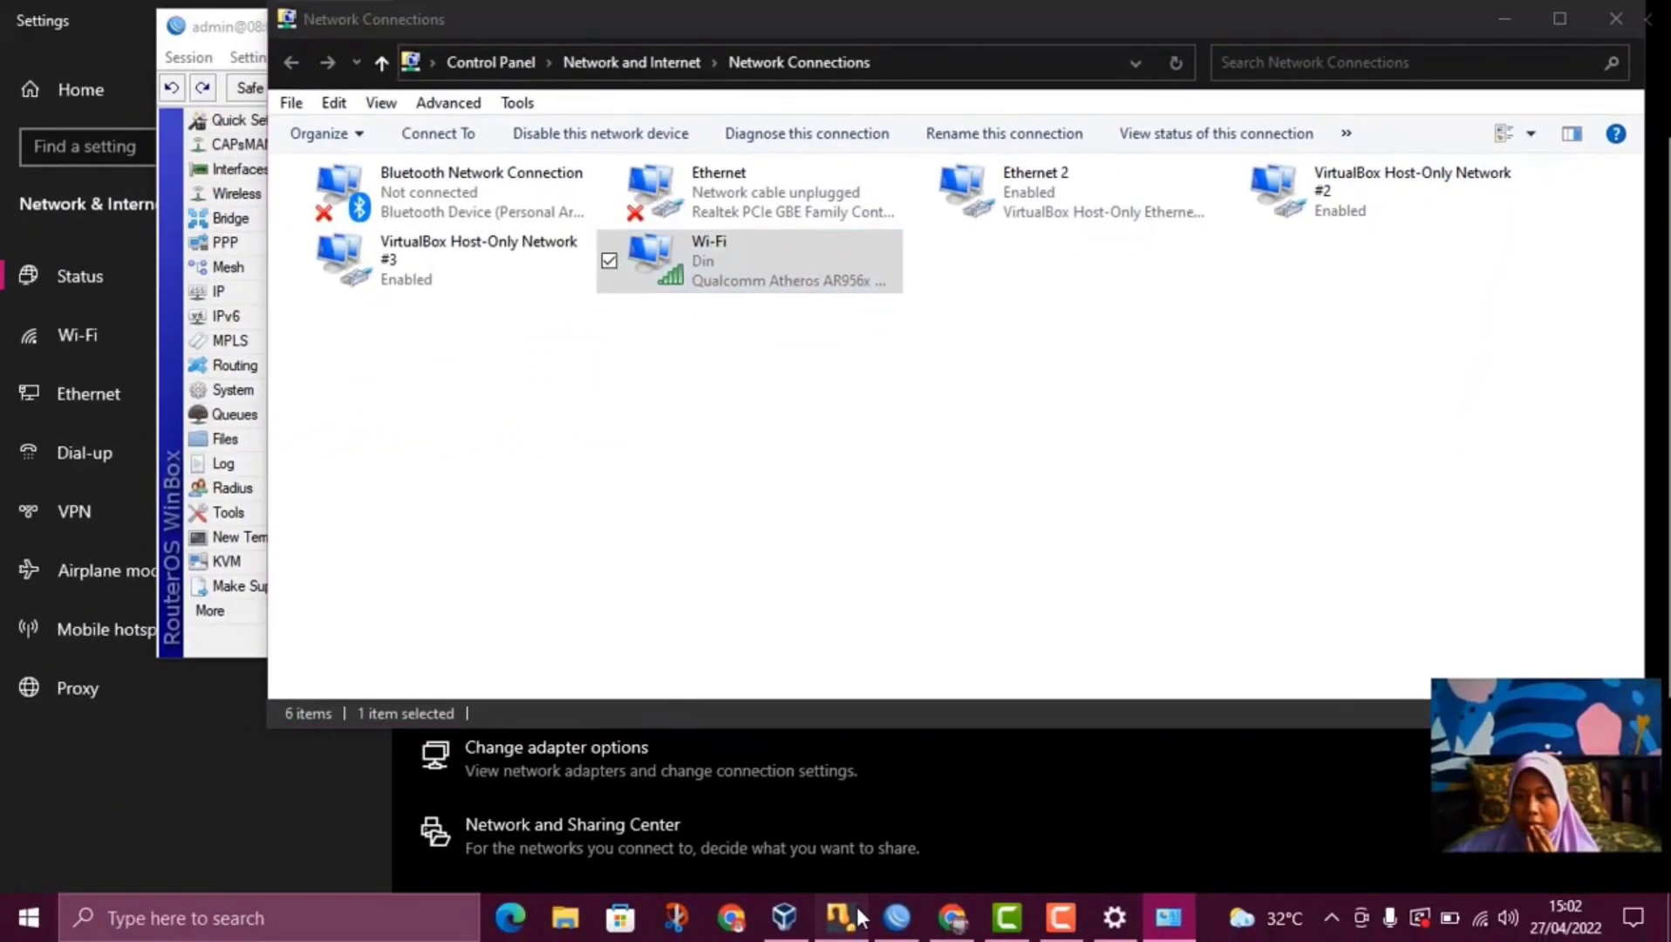
right_click(1072, 655)
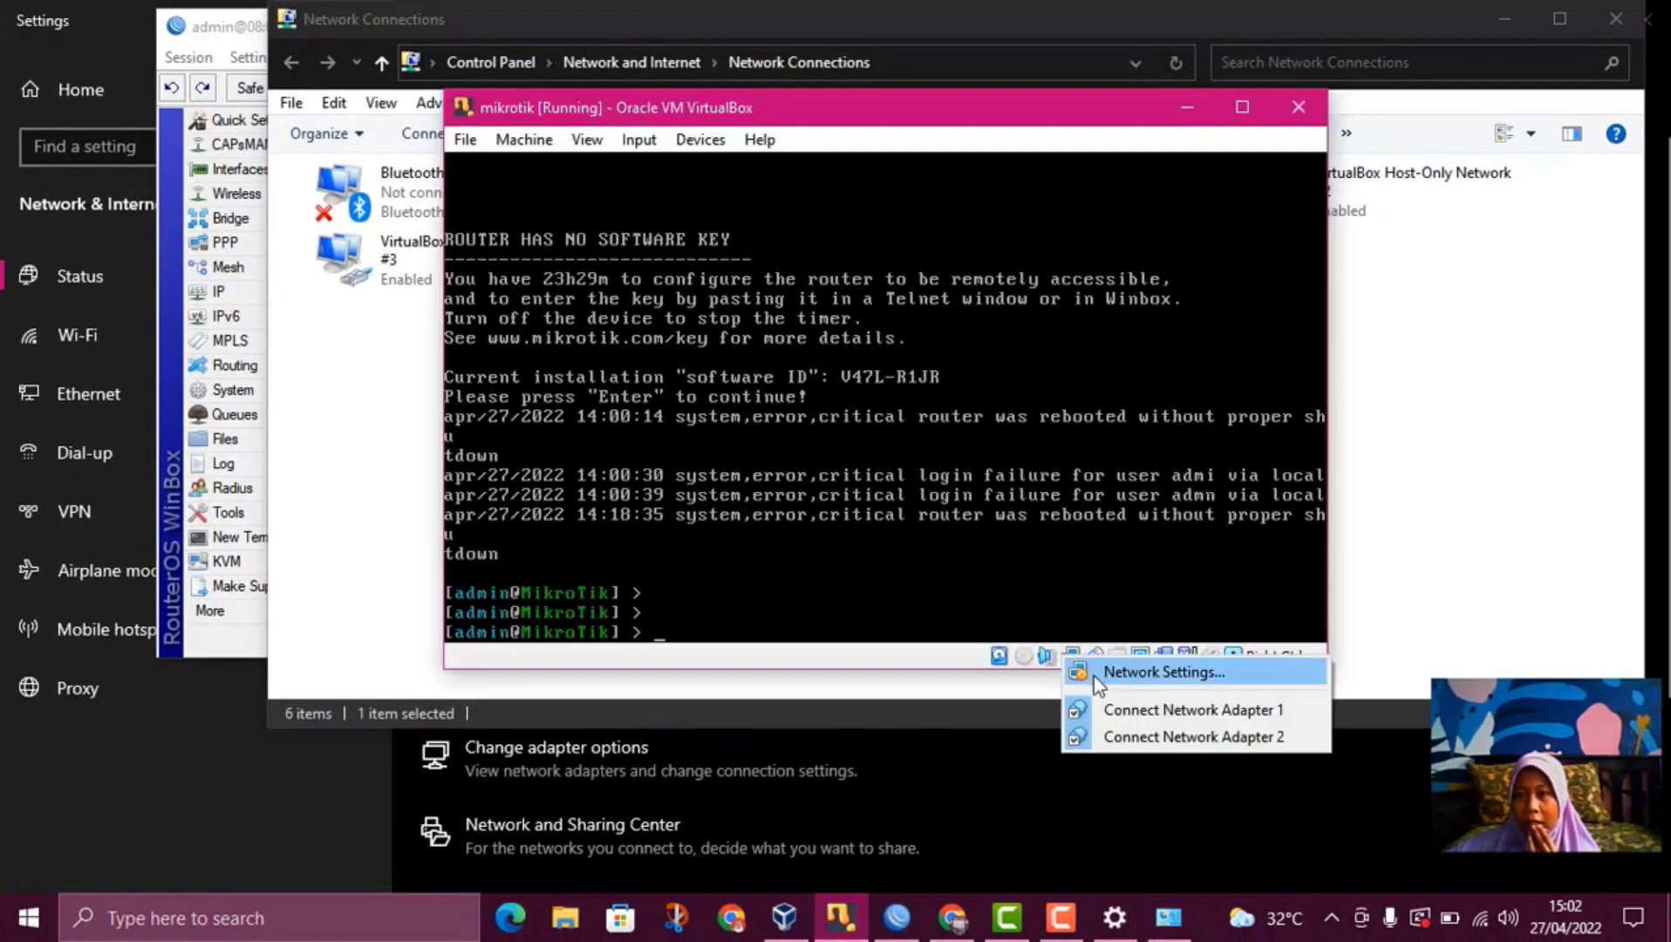
left_click(1094, 677)
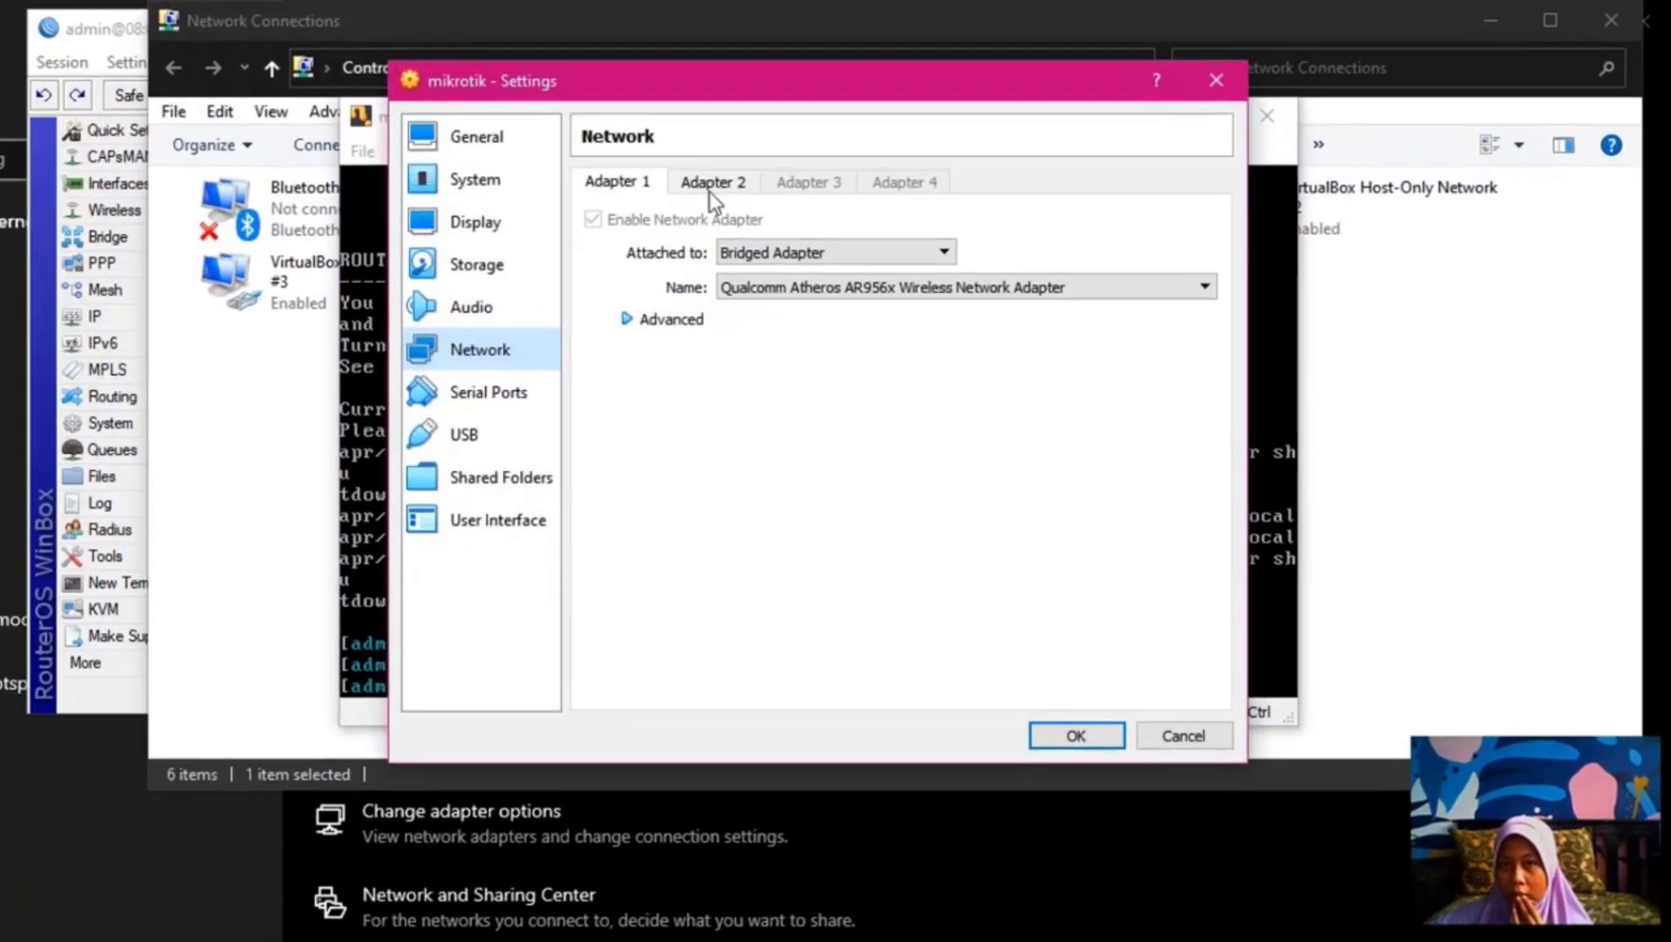
left_click(709, 184)
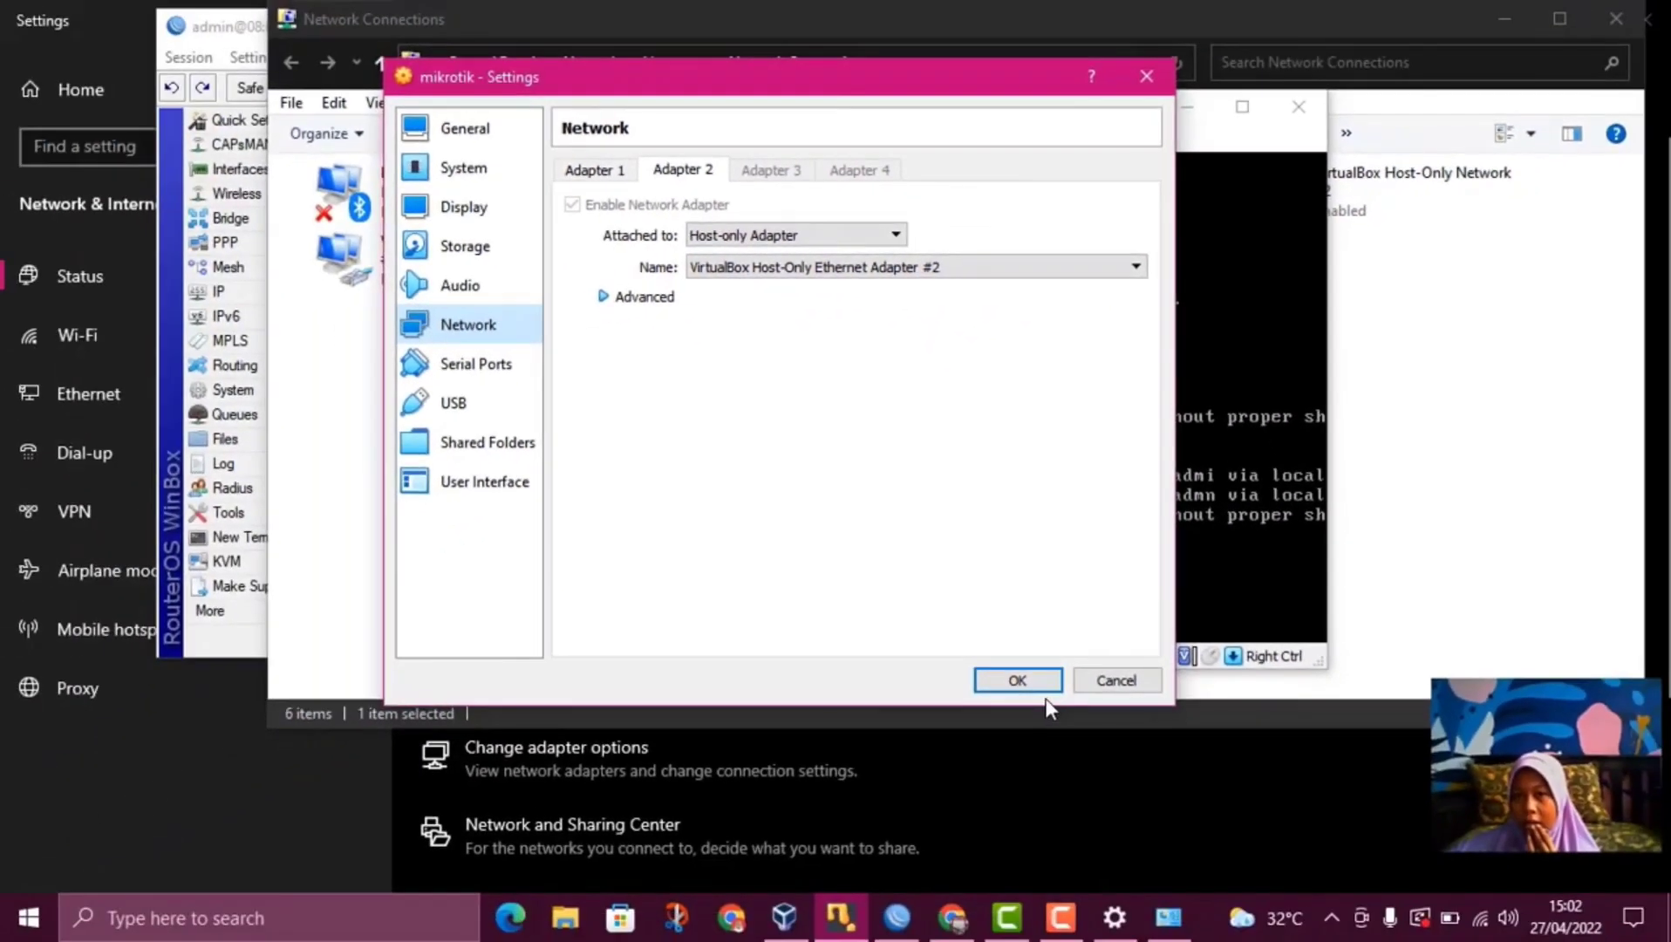
left_click(1057, 680)
Examine the IPv4 address, gateway, DHCP and DNS details of the VirtualBox Host-Only Network #2 connection, and close its dialogs.
left_click(1441, 393)
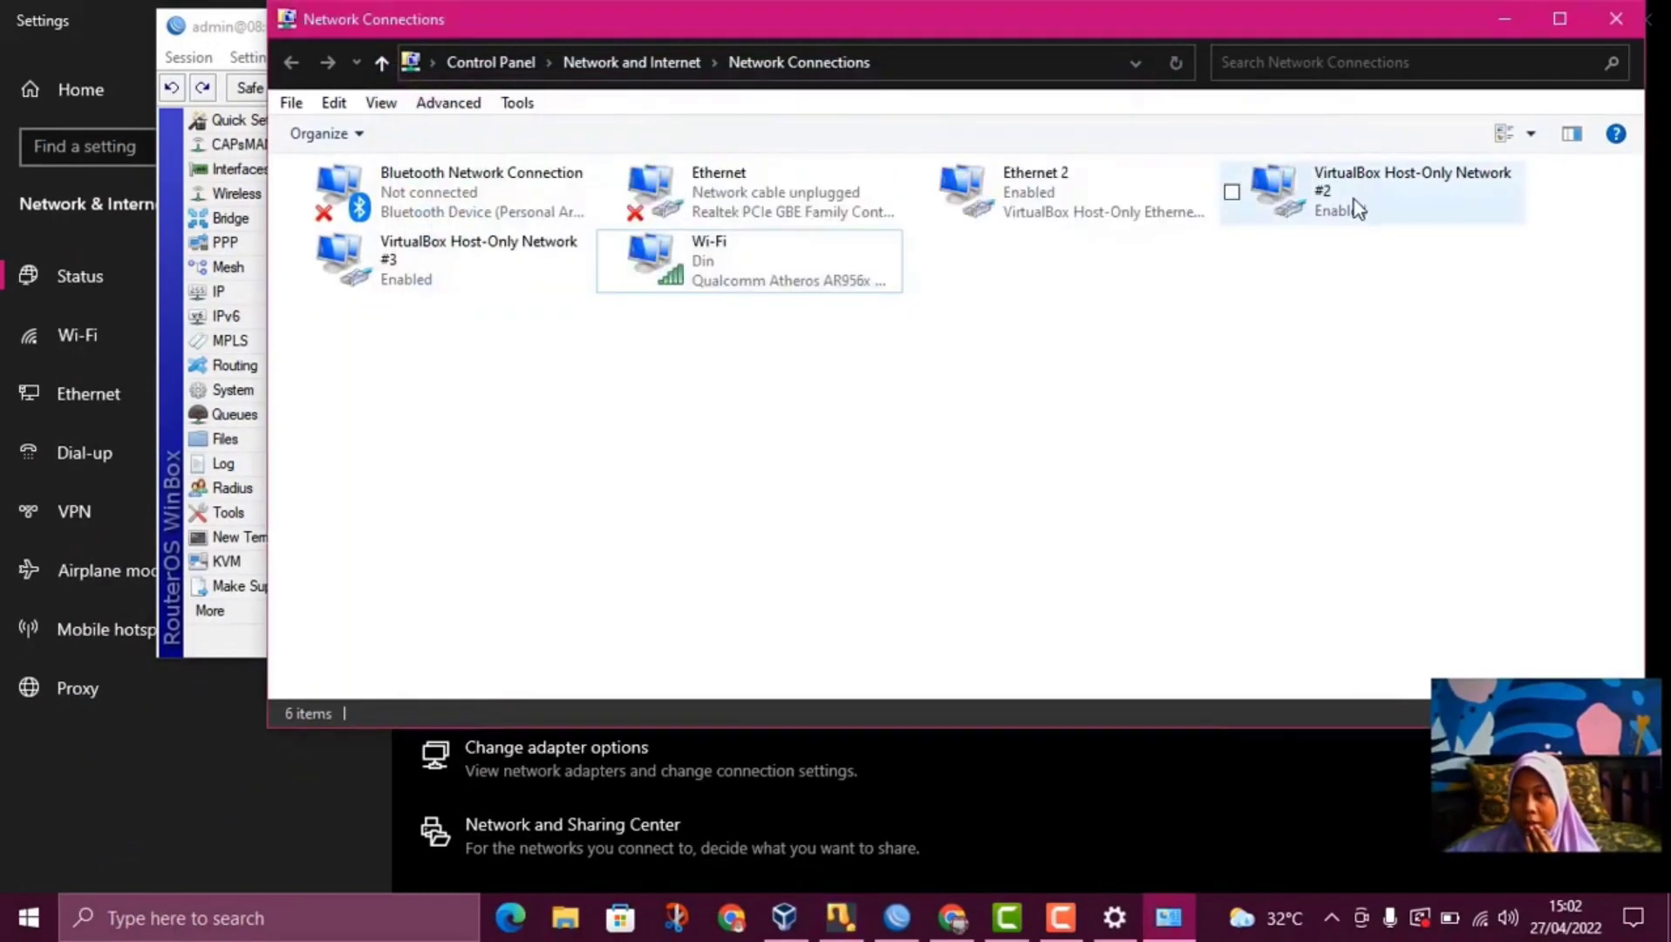
left_click(1354, 203)
double_click(1347, 202)
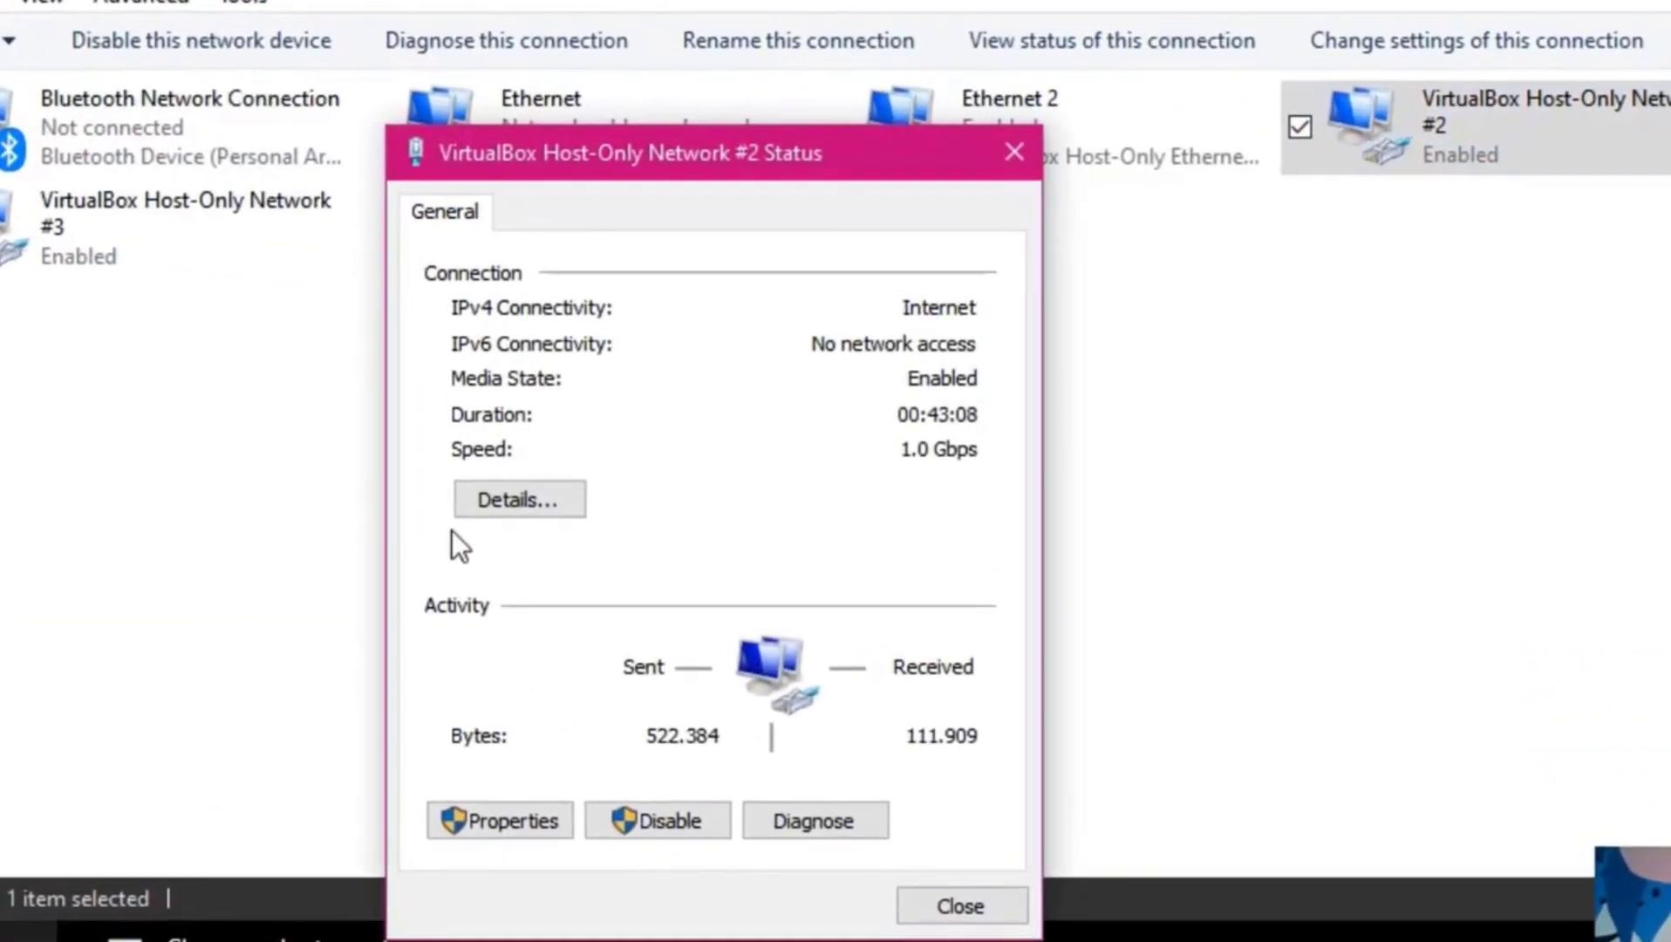
left_click(469, 499)
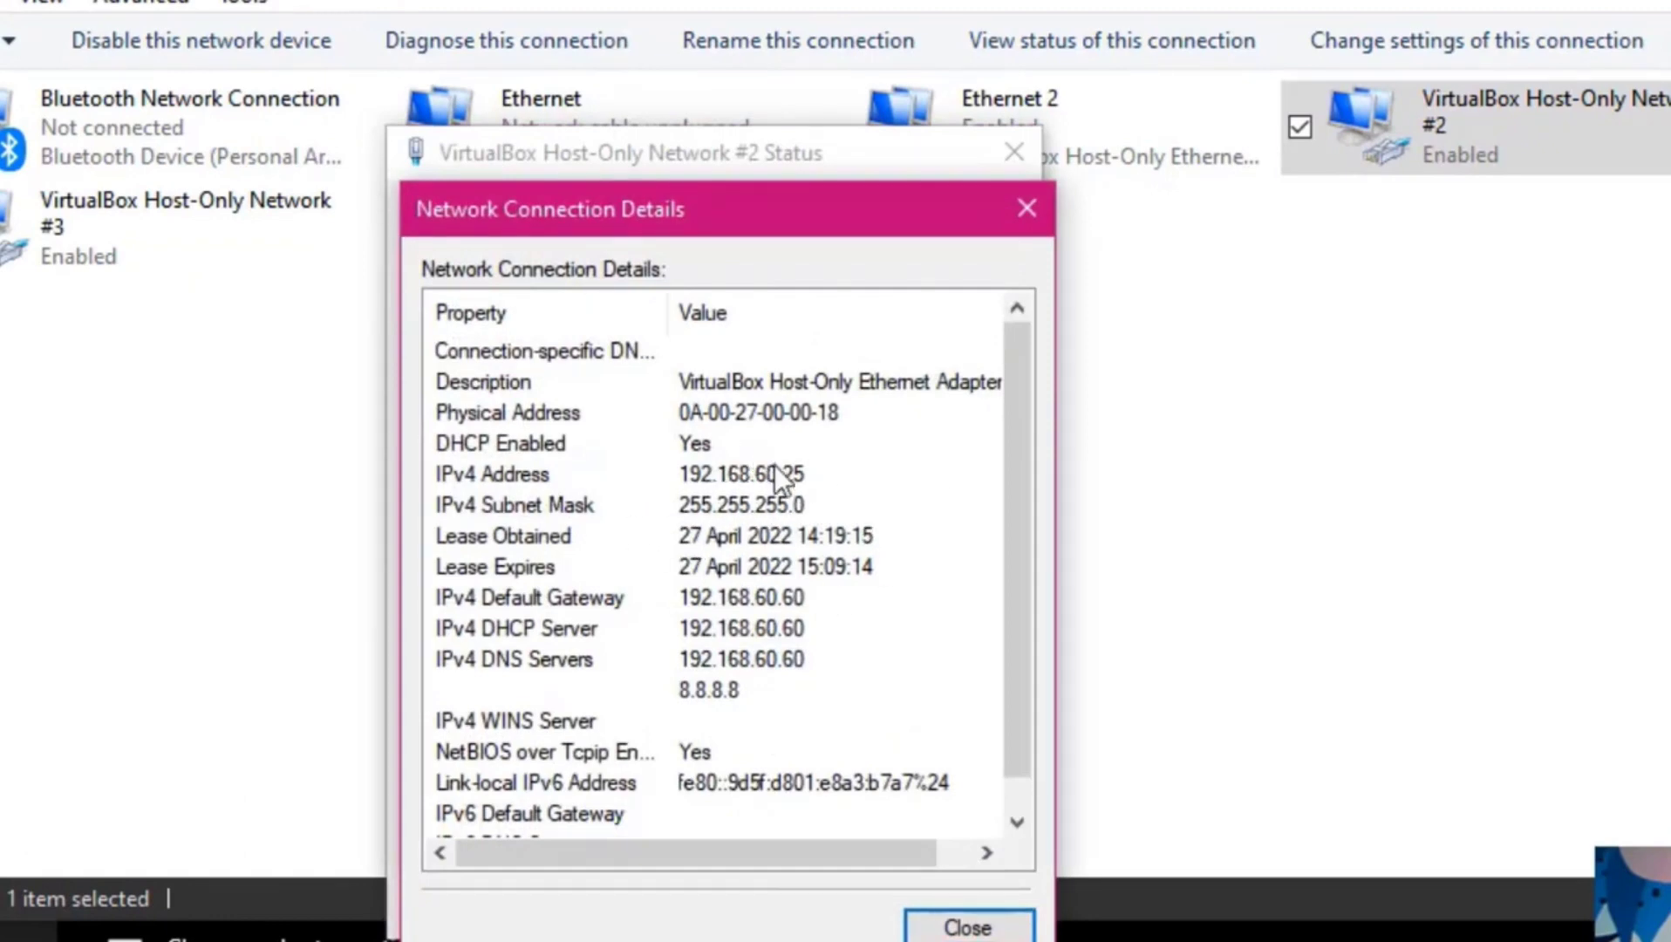
left_click(689, 606)
left_click(852, 658)
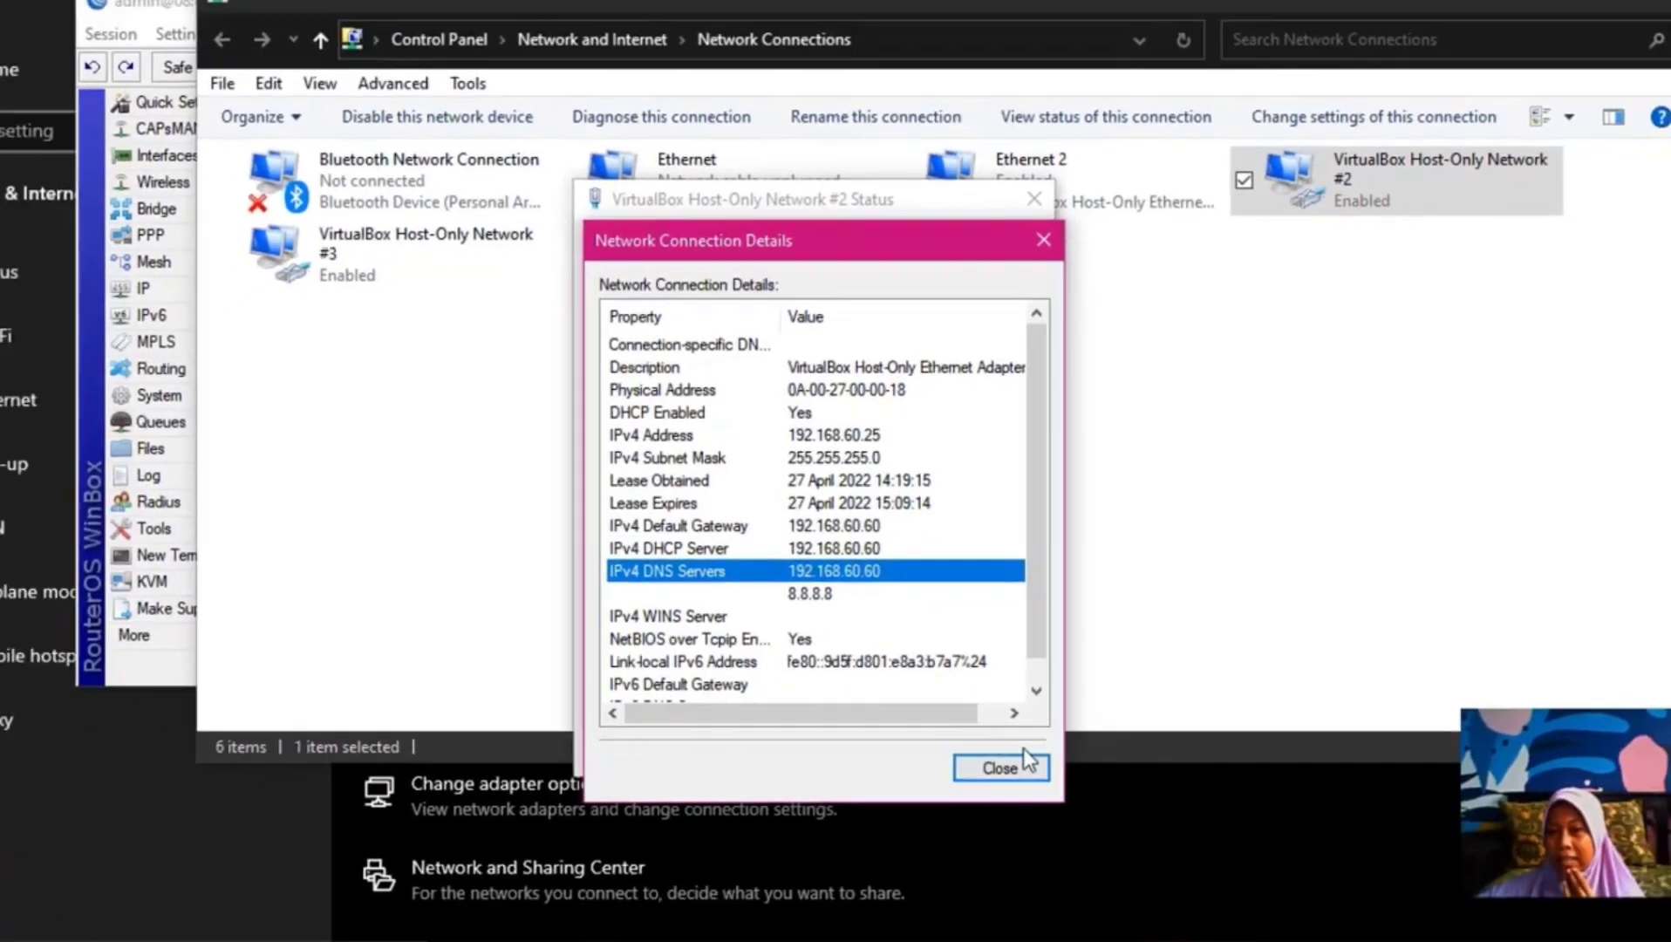
left_click(1001, 767)
left_click(988, 752)
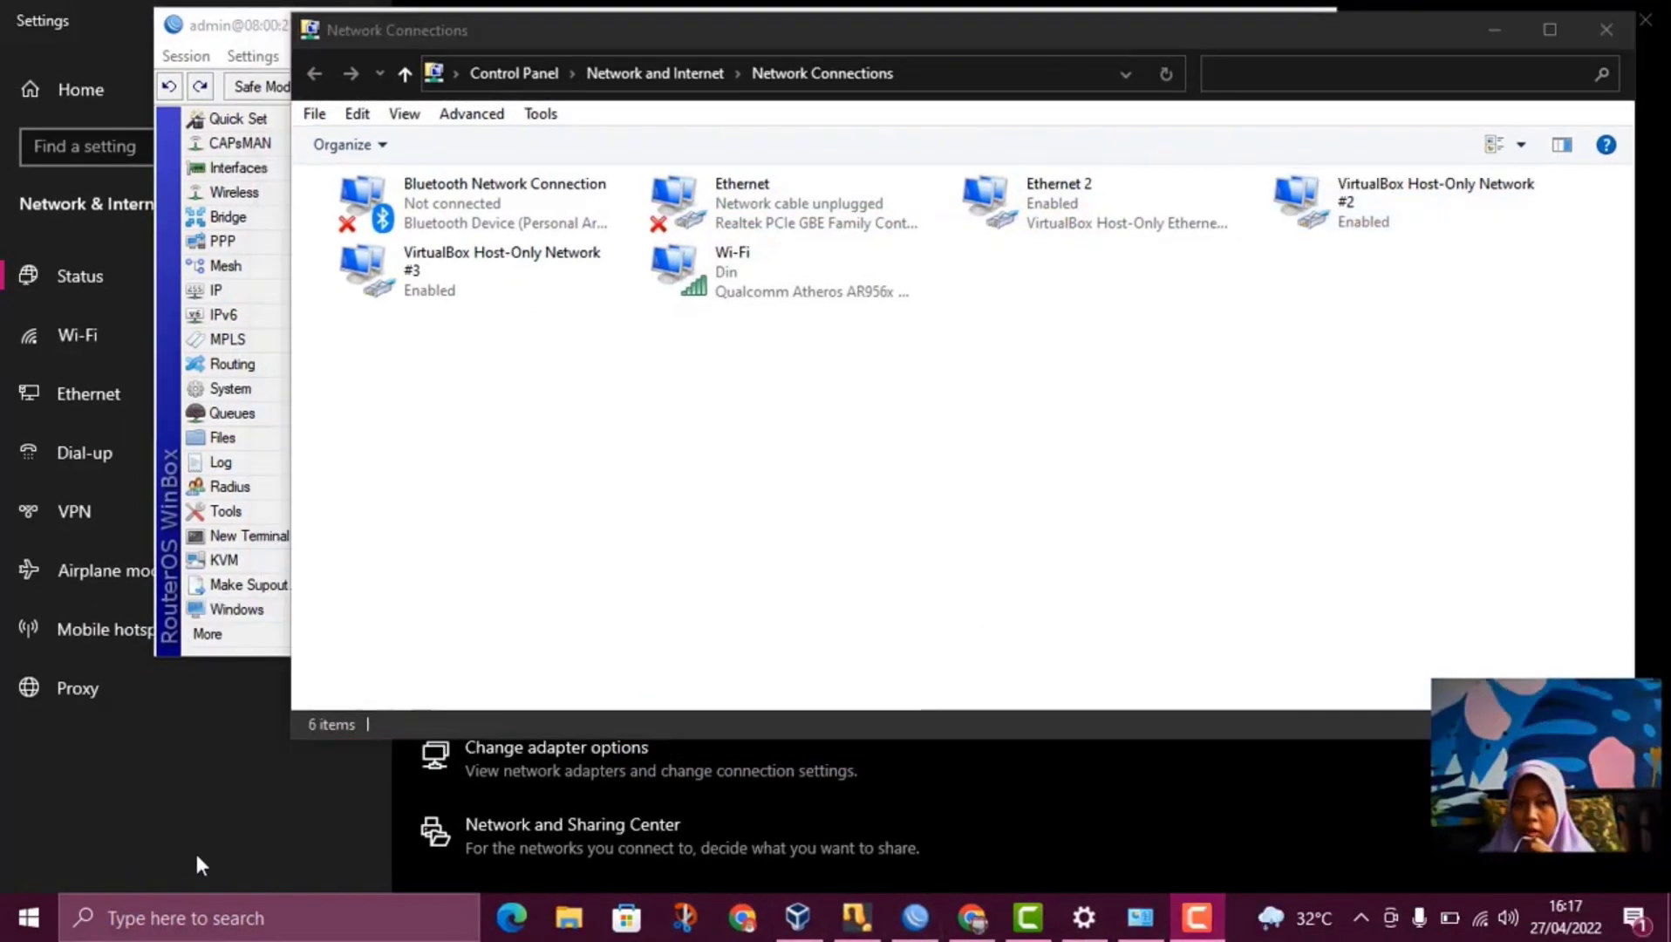
Open Command Prompt and test the internet connection by running ping 8.8.8.8.
left_click(201, 917)
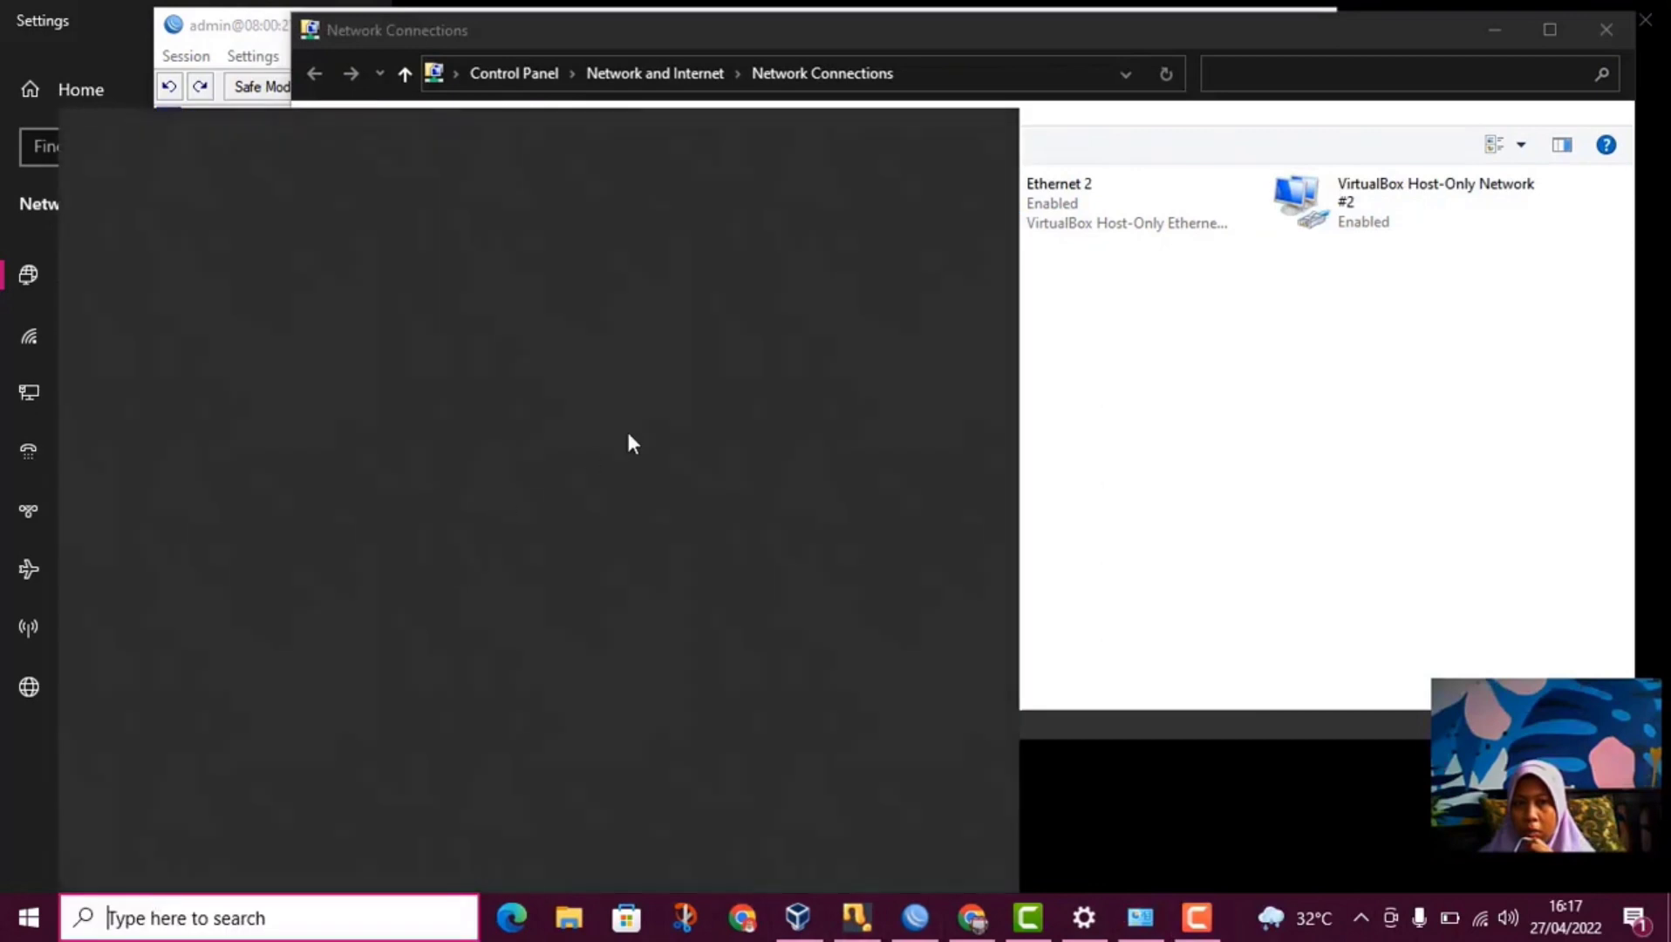
left_click(925, 268)
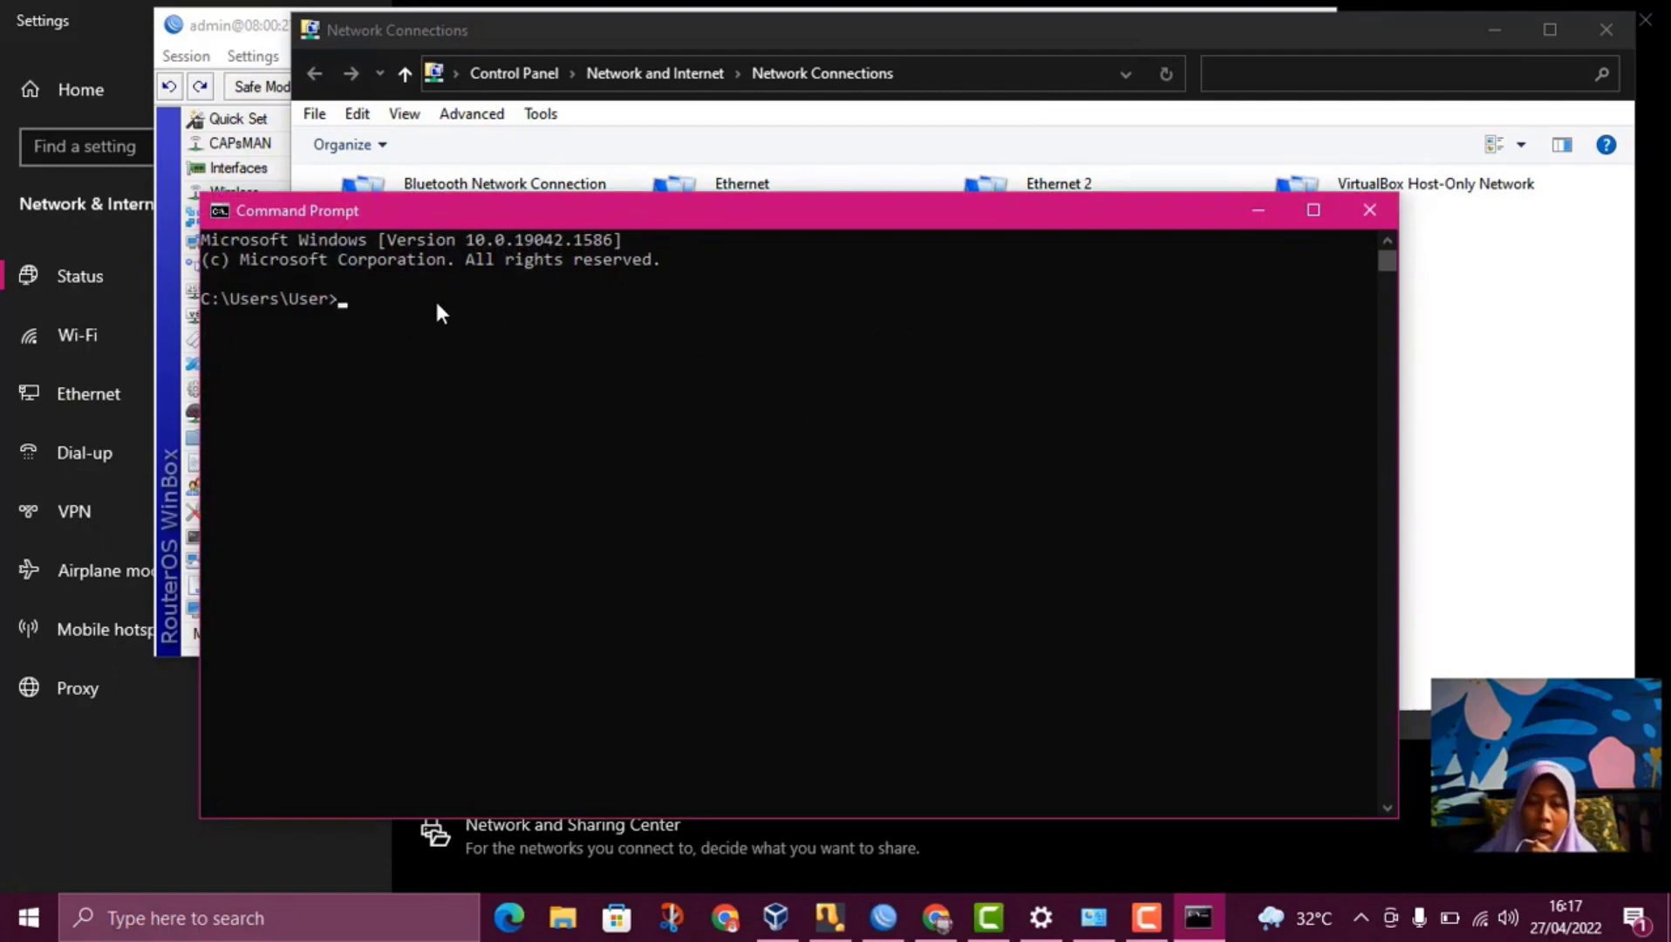
type("pi")
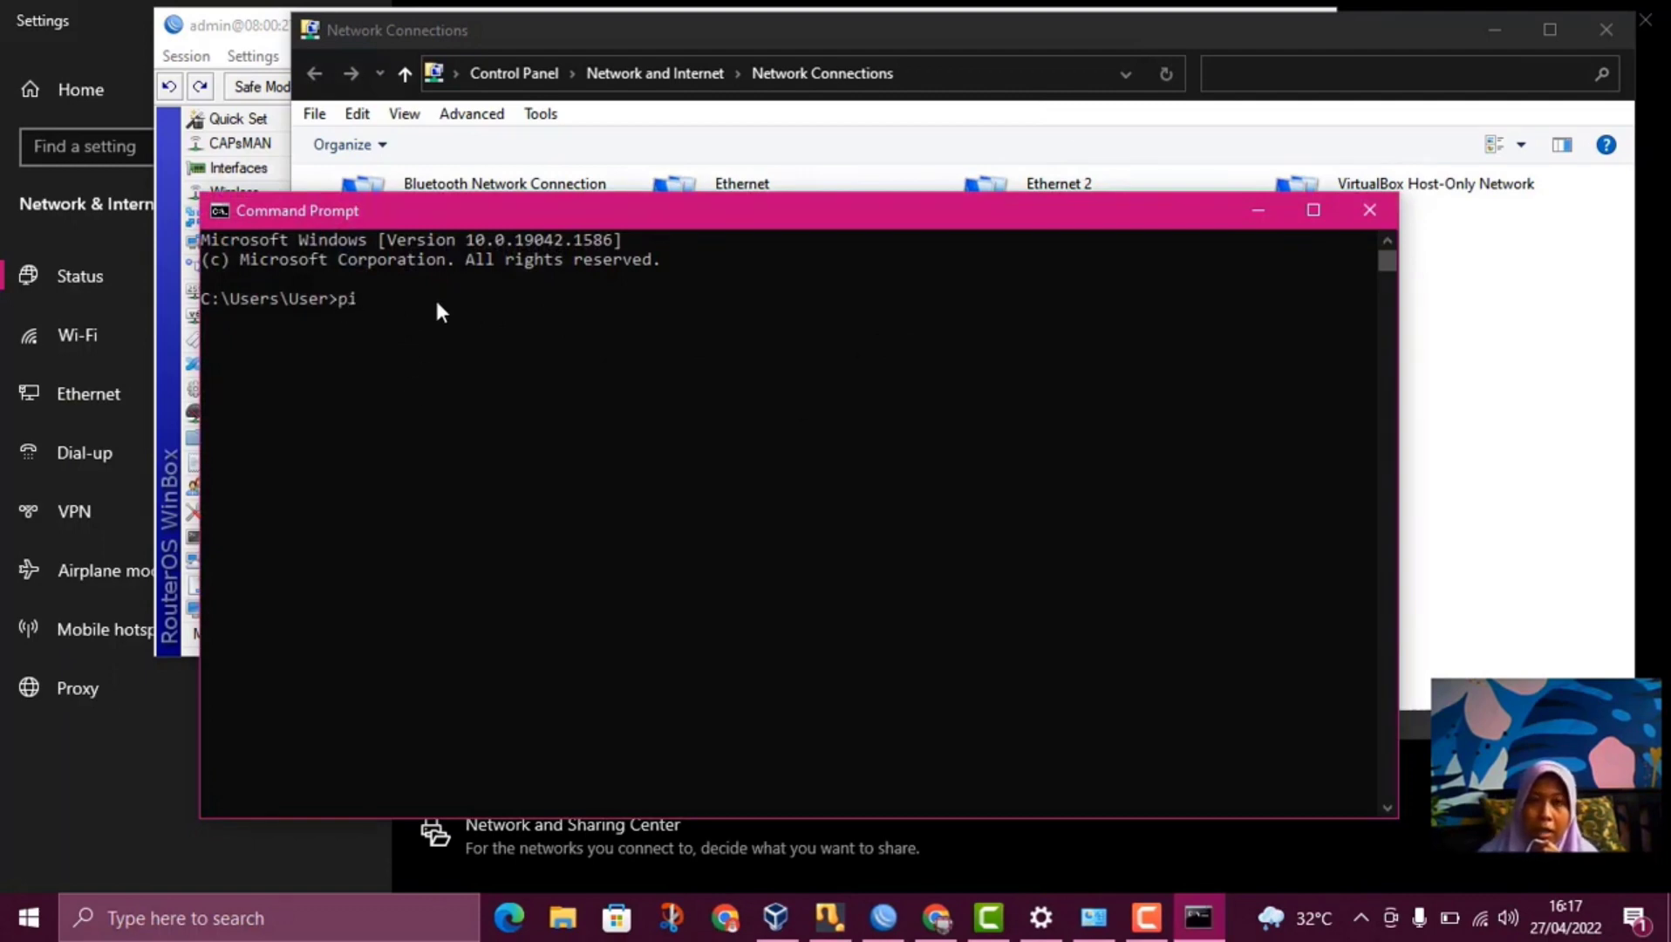
type("ng 8.8.8.8")
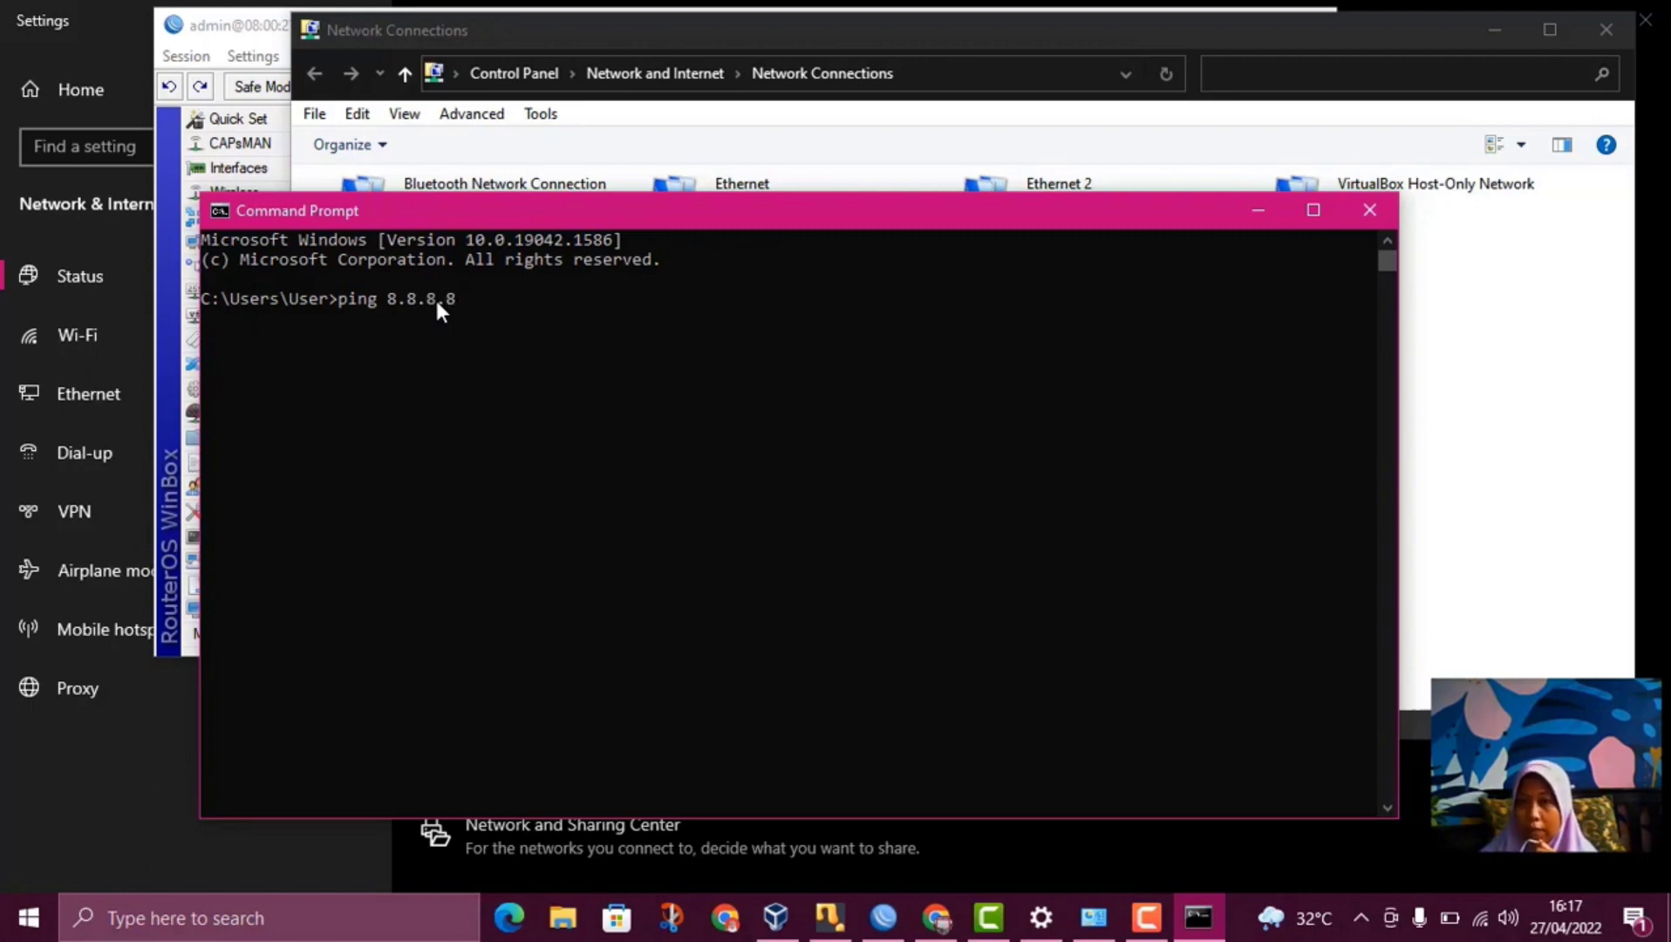
key("Return")
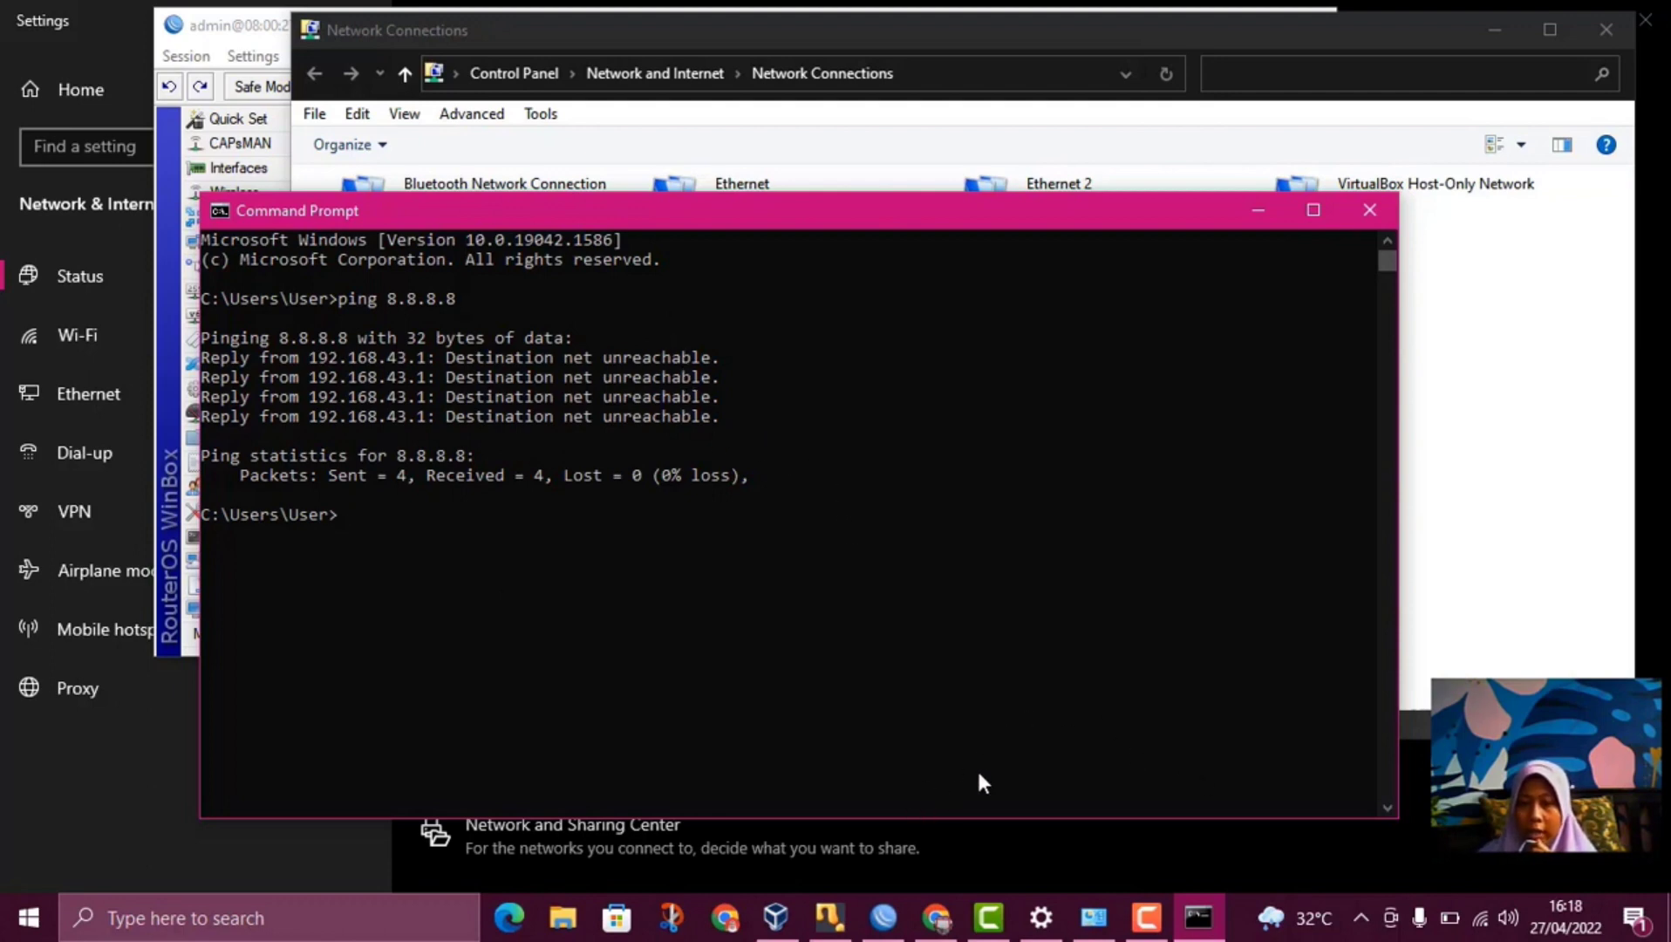
Switch to WinBox and open the router's firewall NAT rules.
left_click(863, 820)
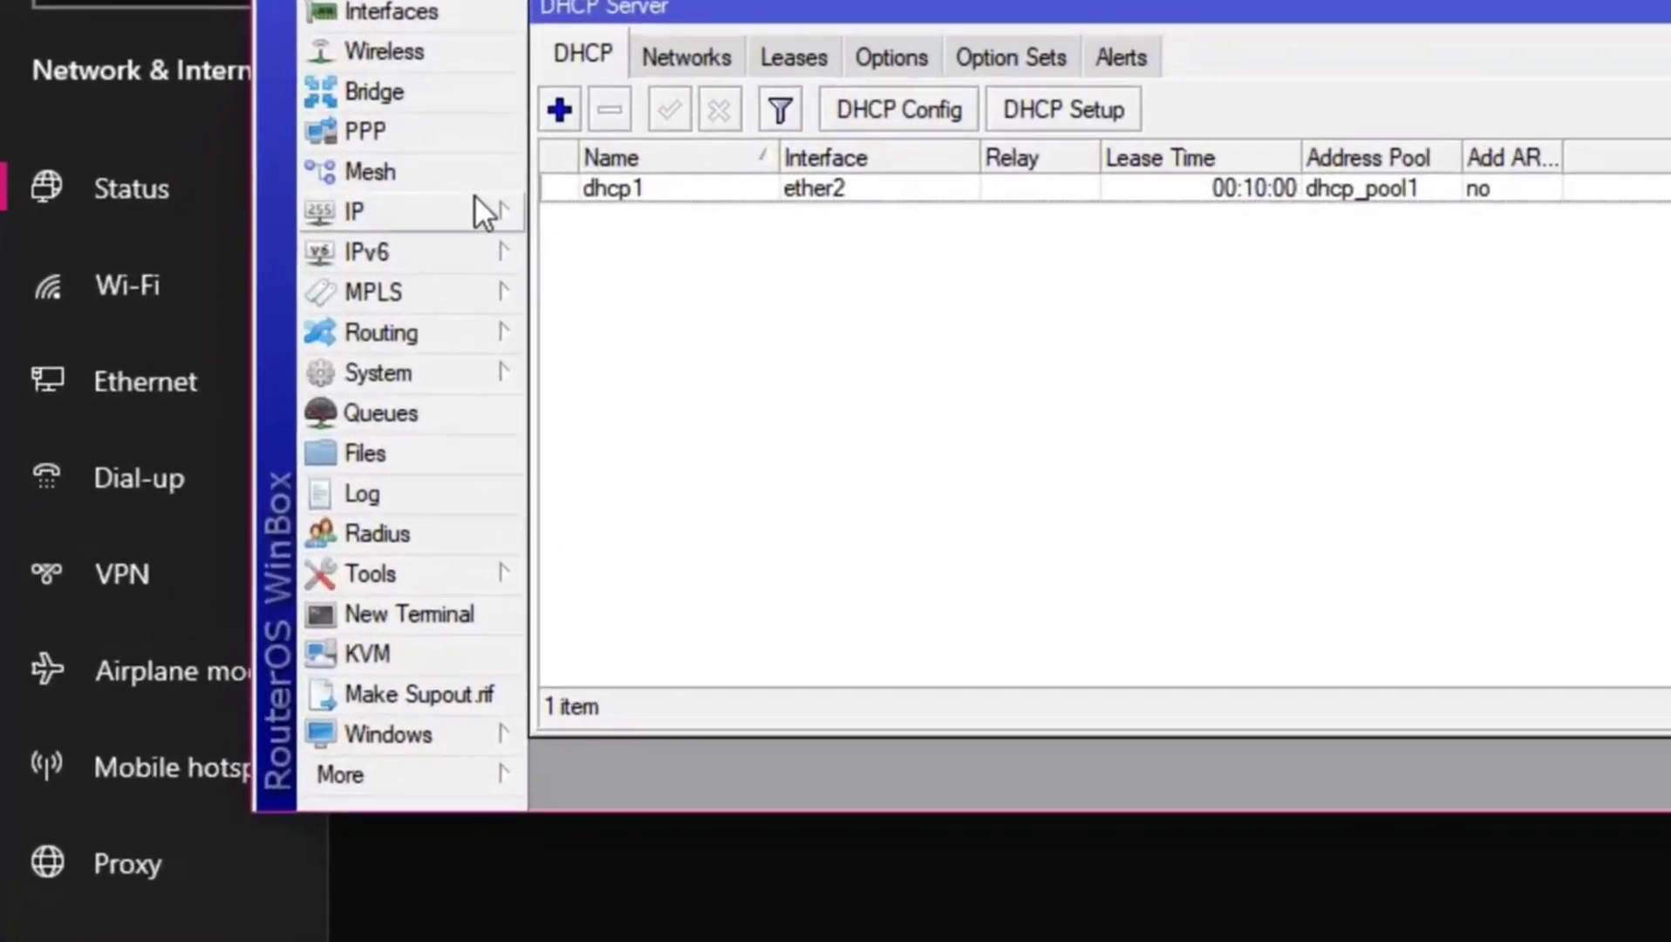
left_click(295, 290)
left_click(702, 502)
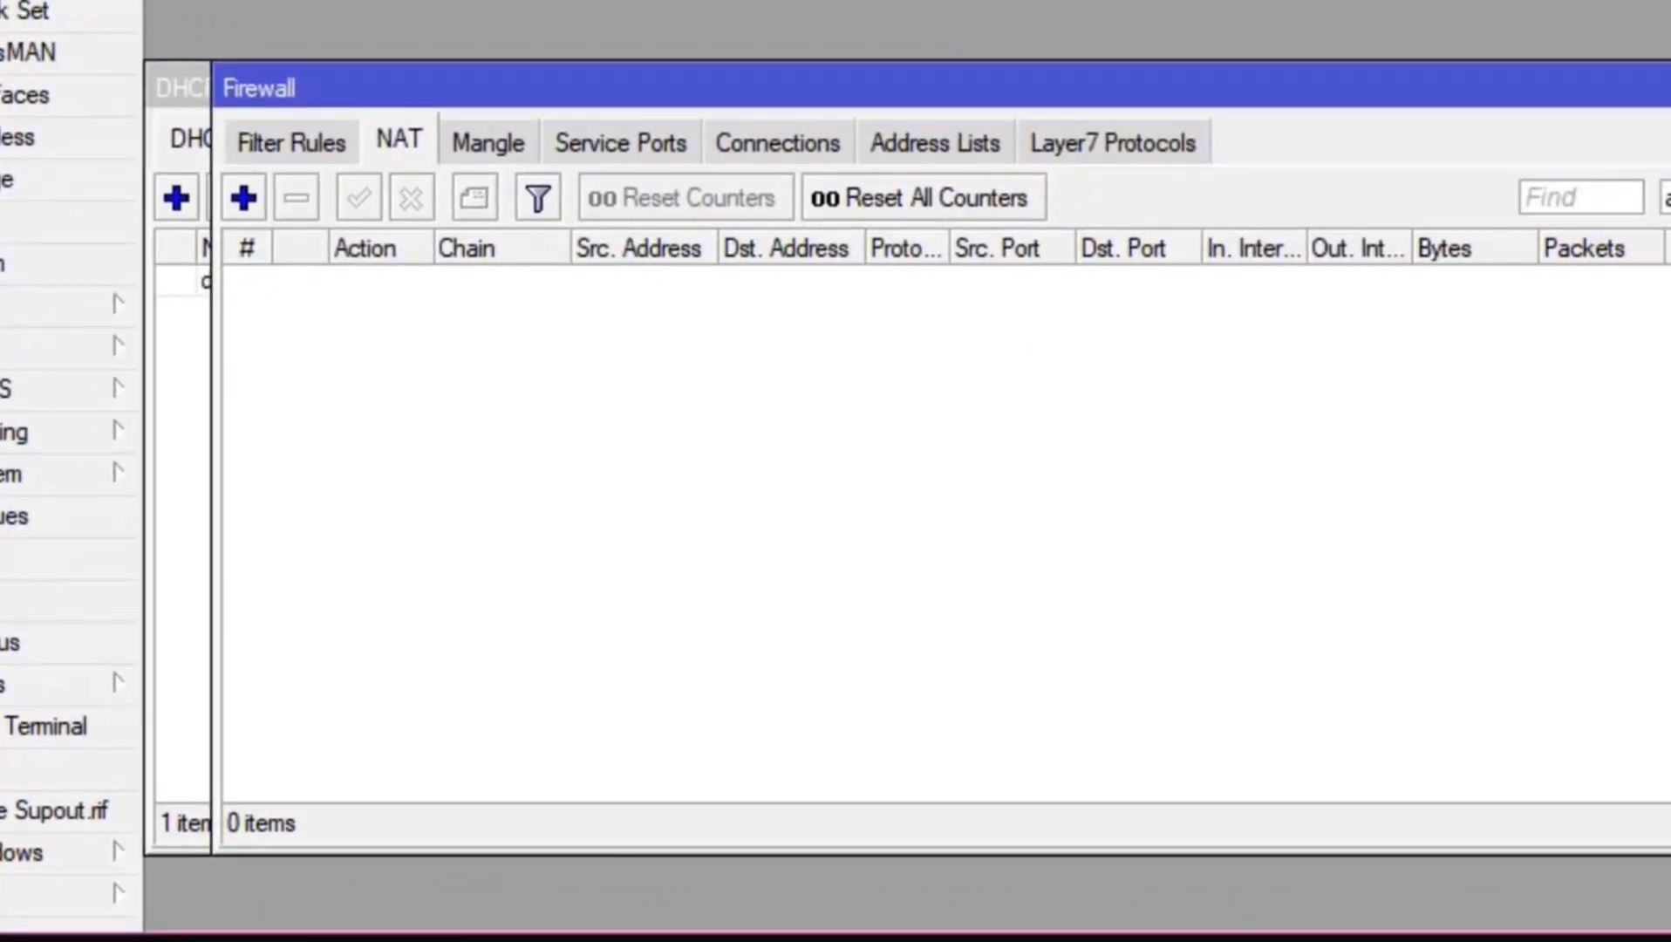
left_click(299, 140)
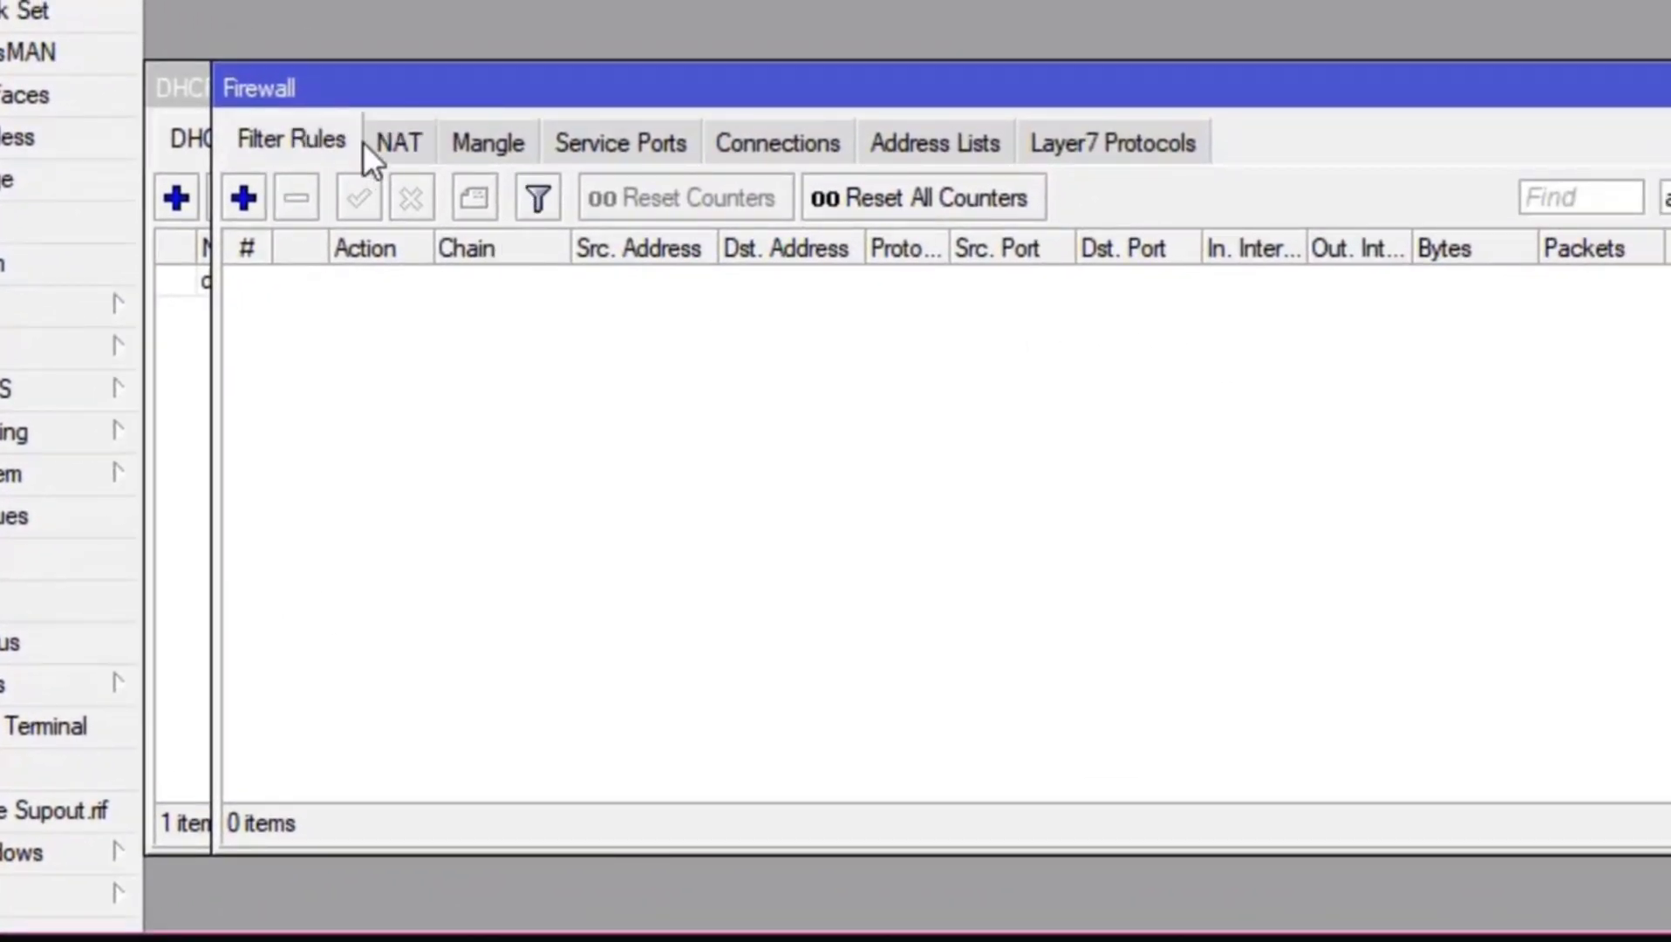
left_click(401, 148)
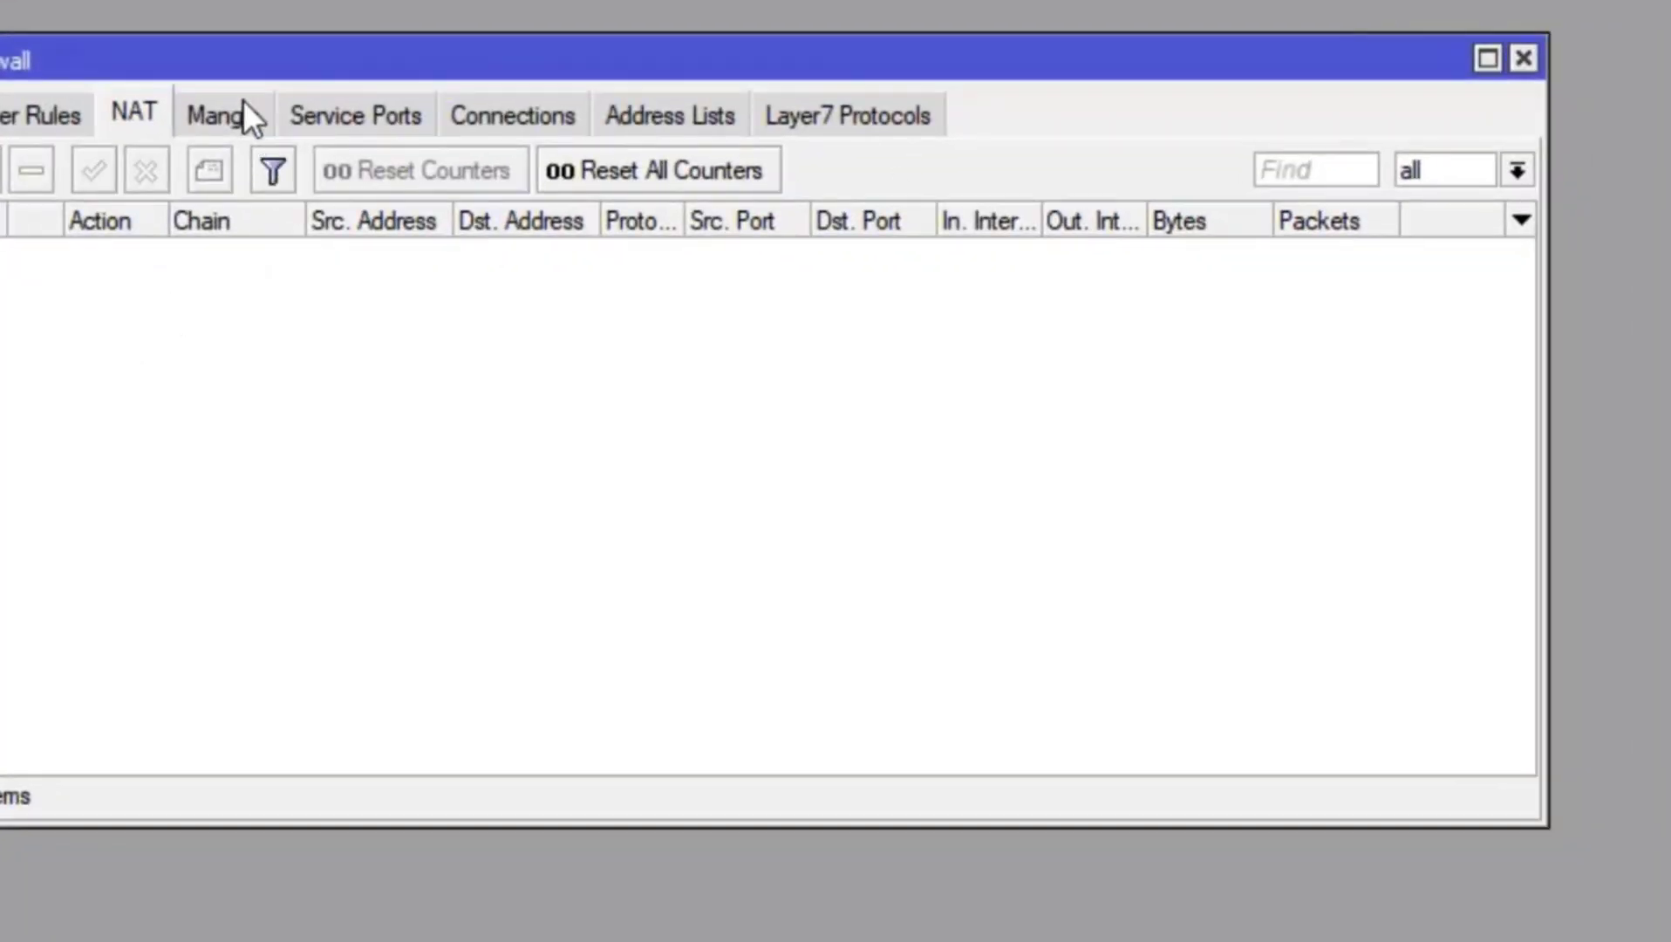
left_click_drag(242, 59, 554, 229)
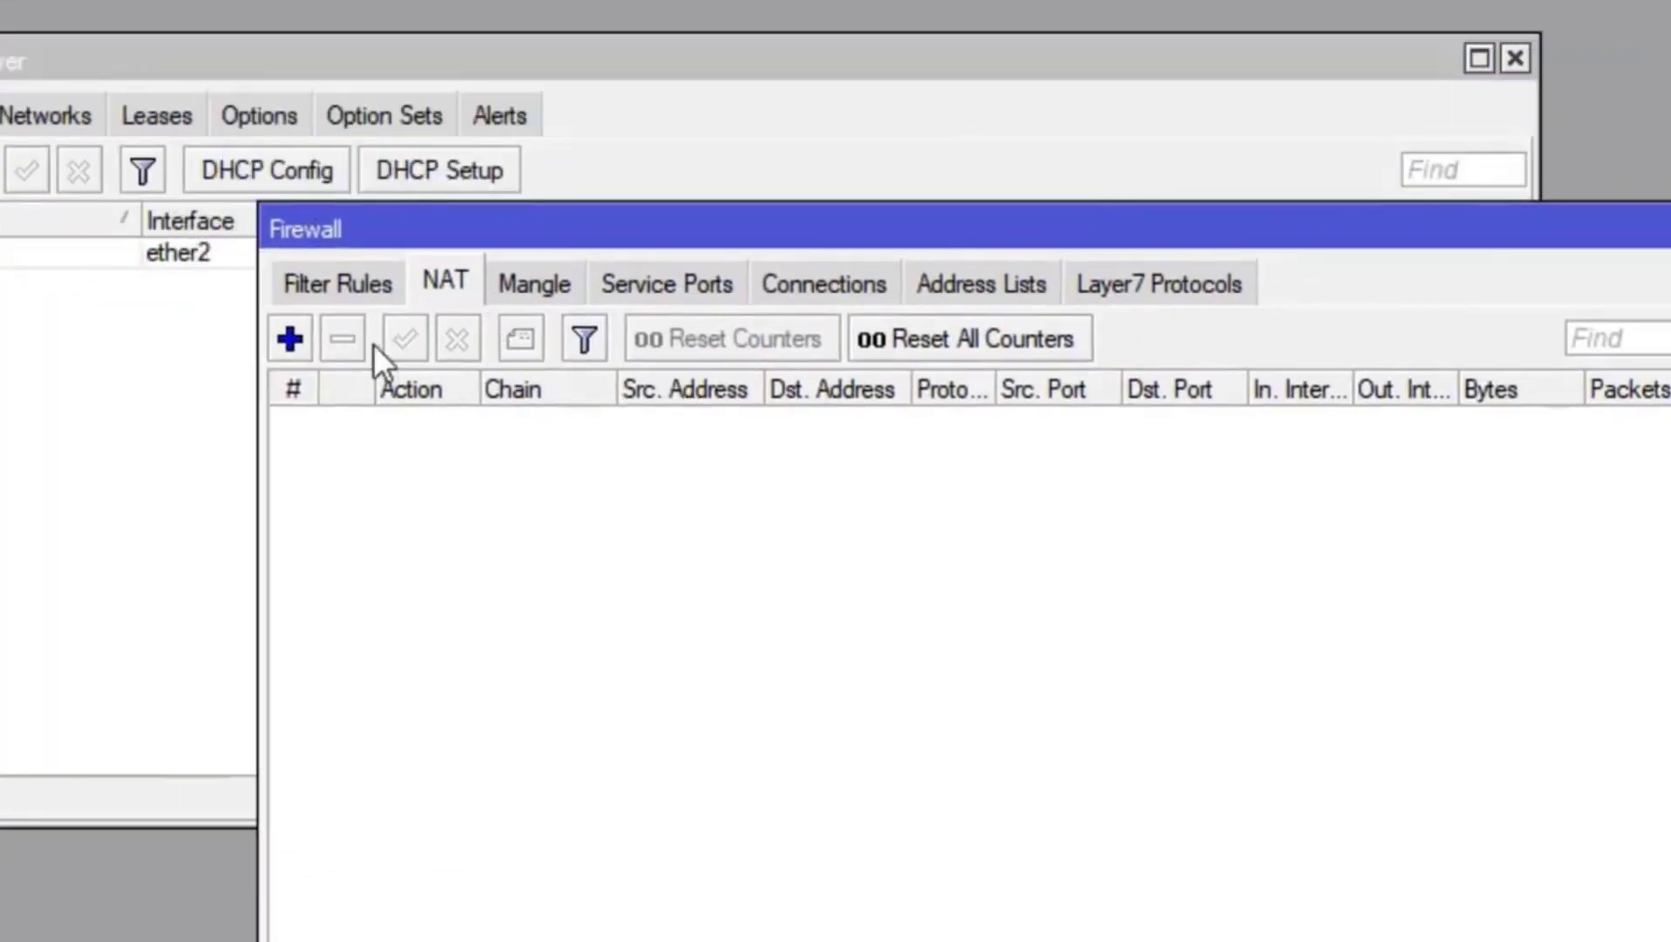
Start a new NAT rule with chain srcnat and out interface ether1.
left_click(291, 340)
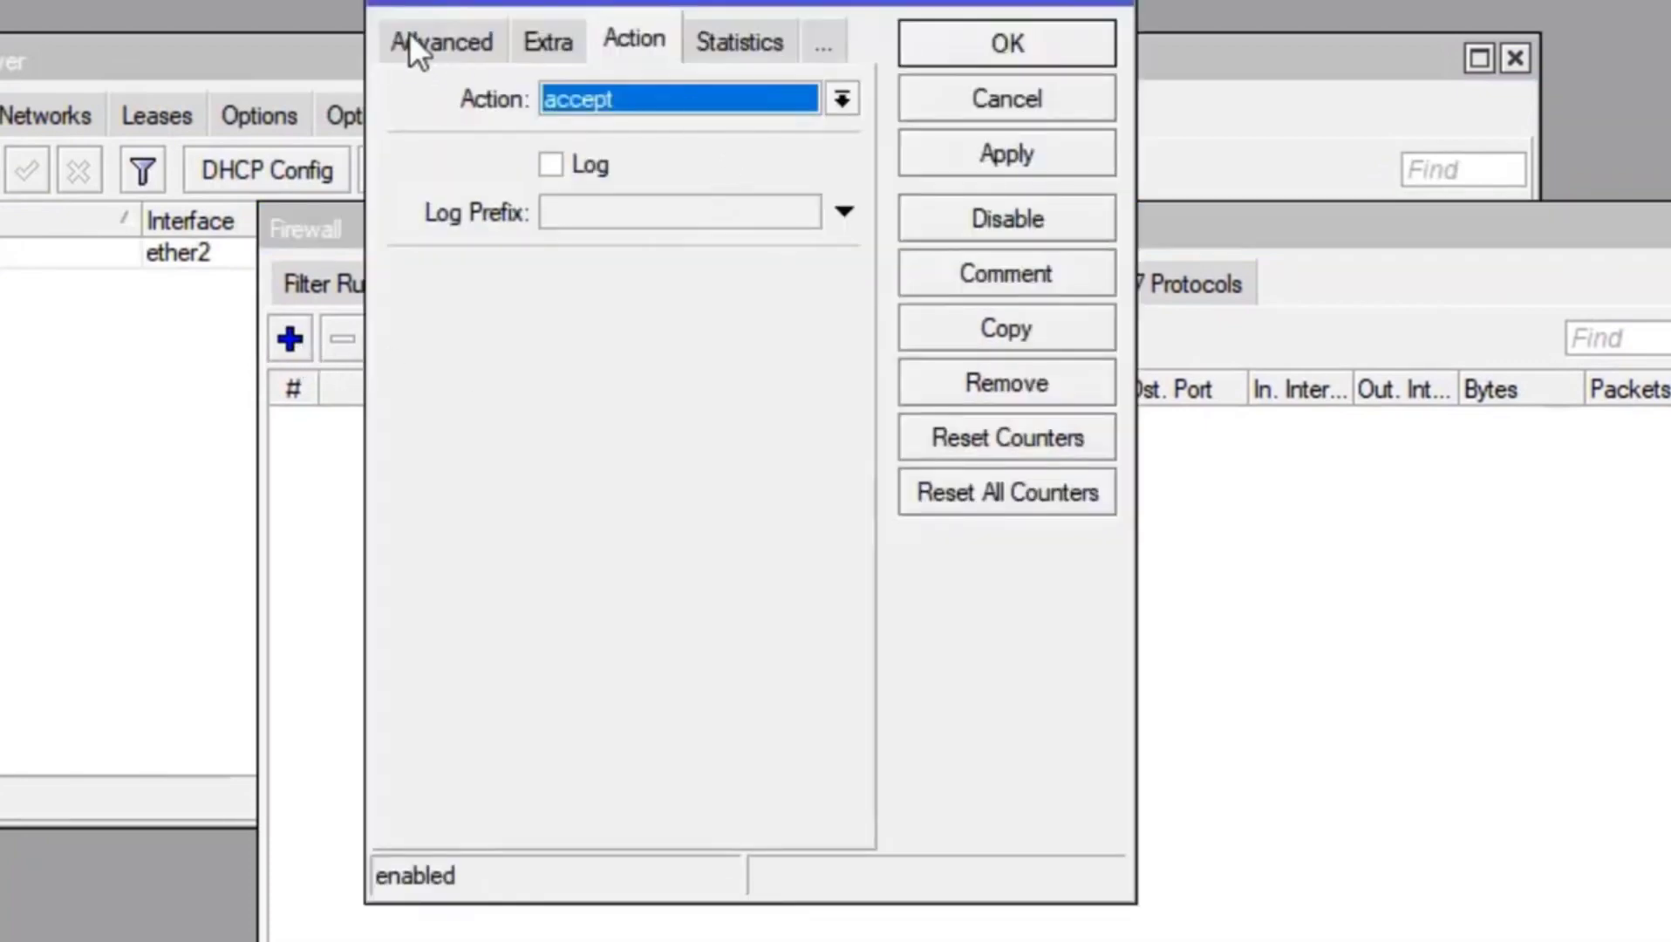
left_click(409, 33)
left_click(842, 99)
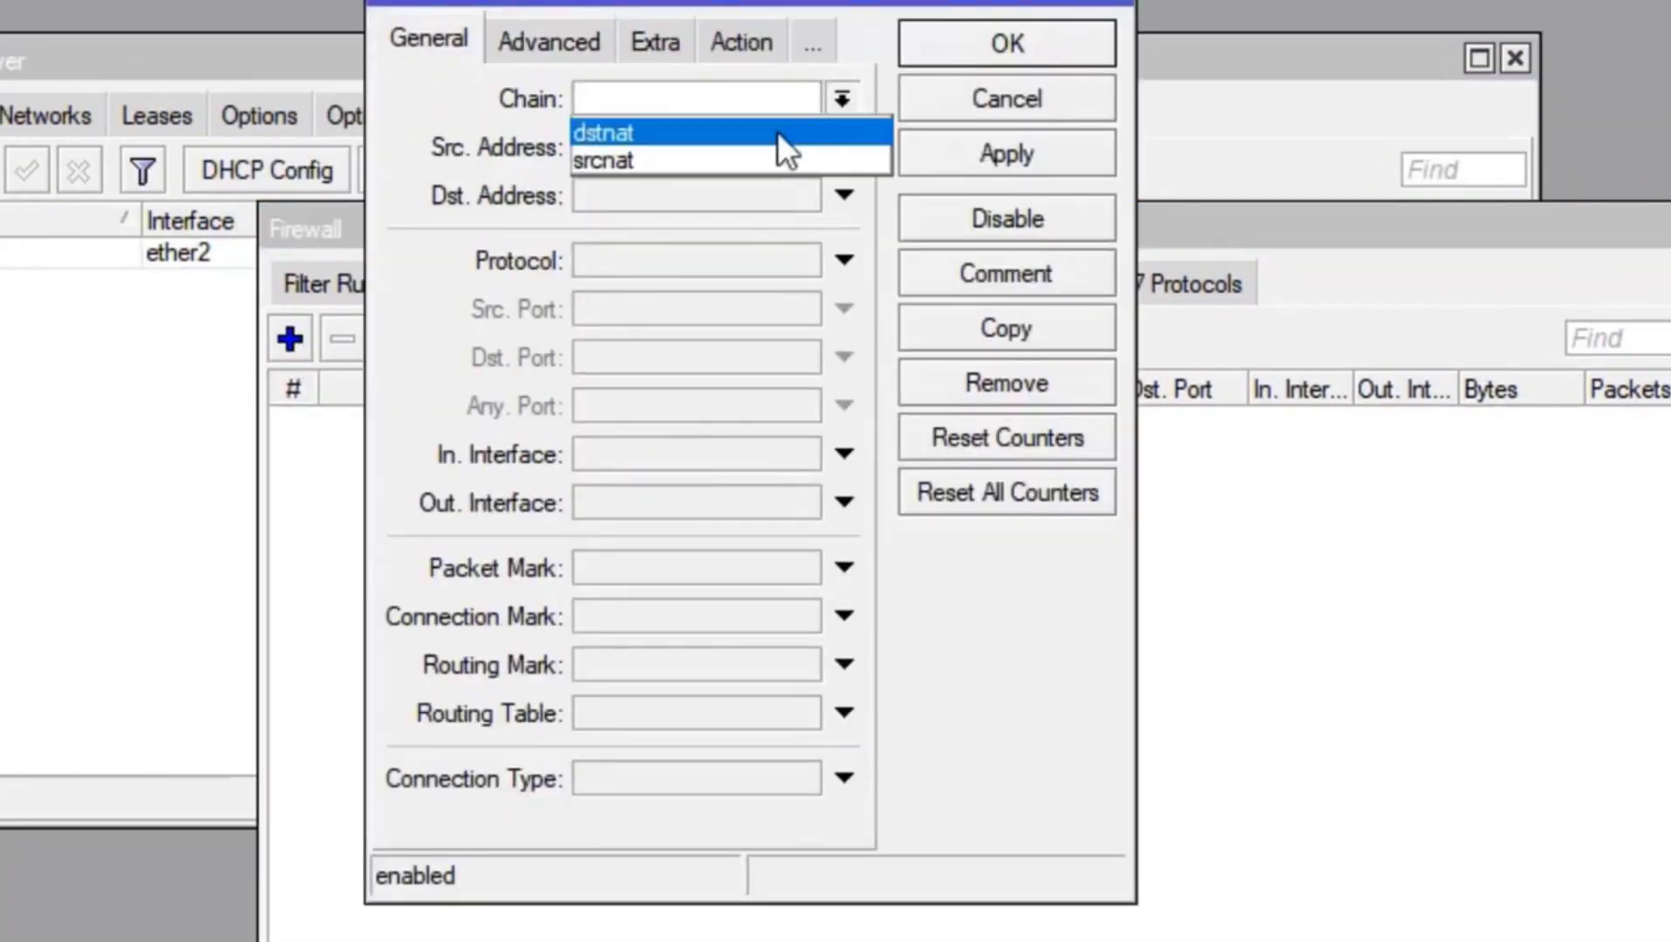
left_click(724, 153)
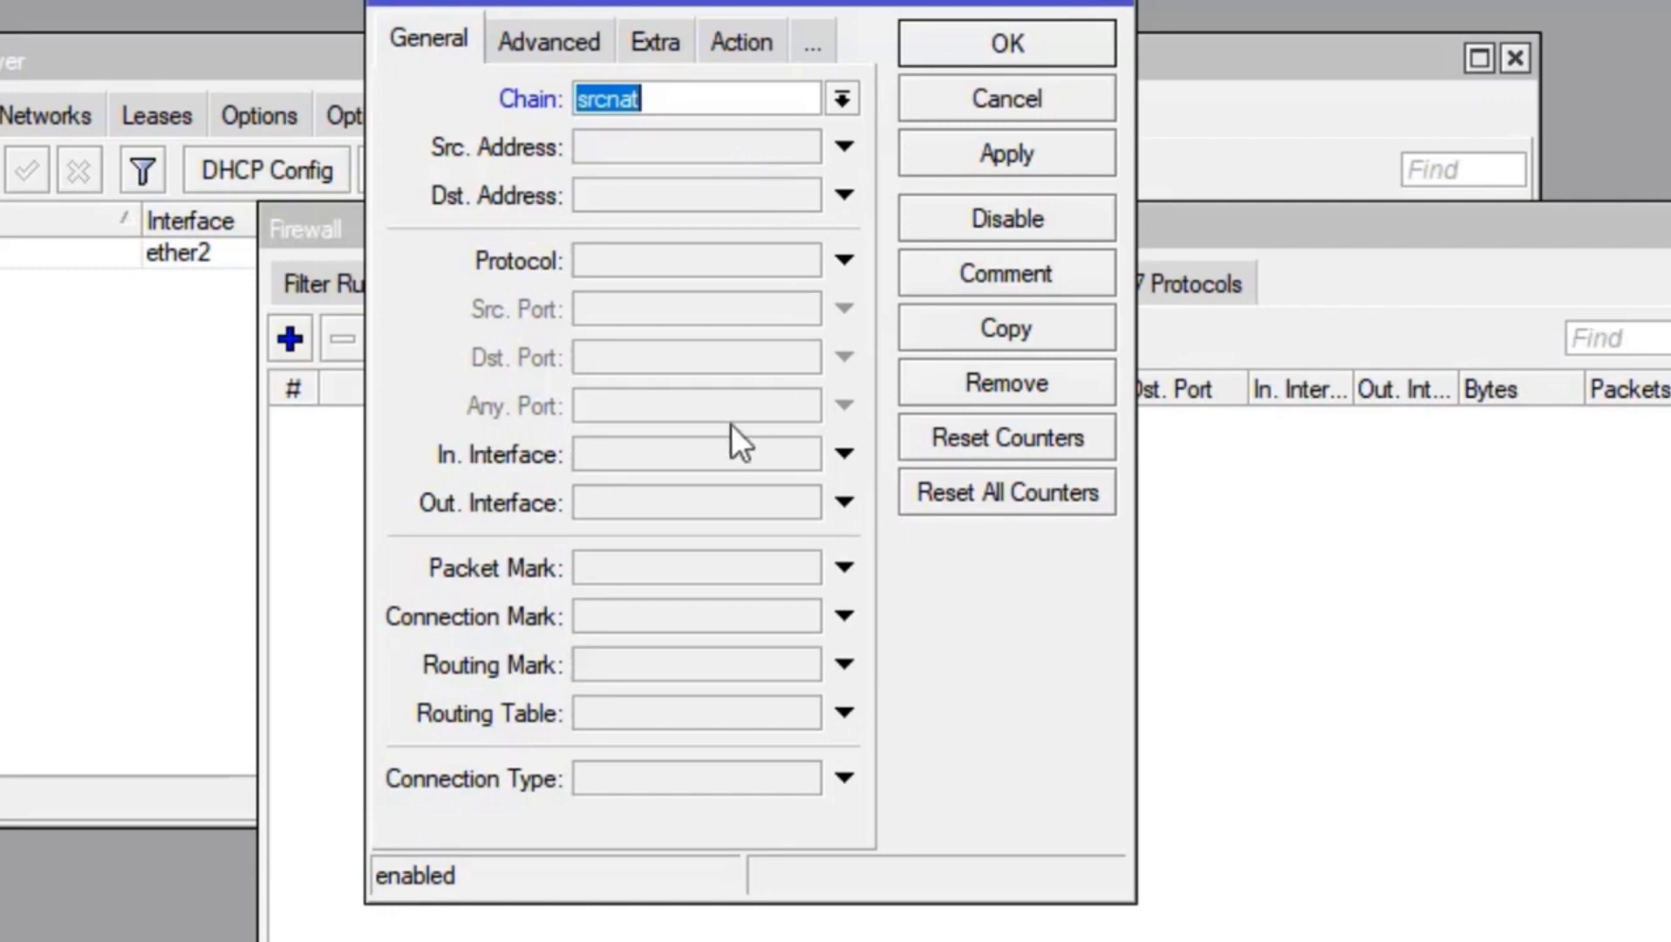
left_click(789, 503)
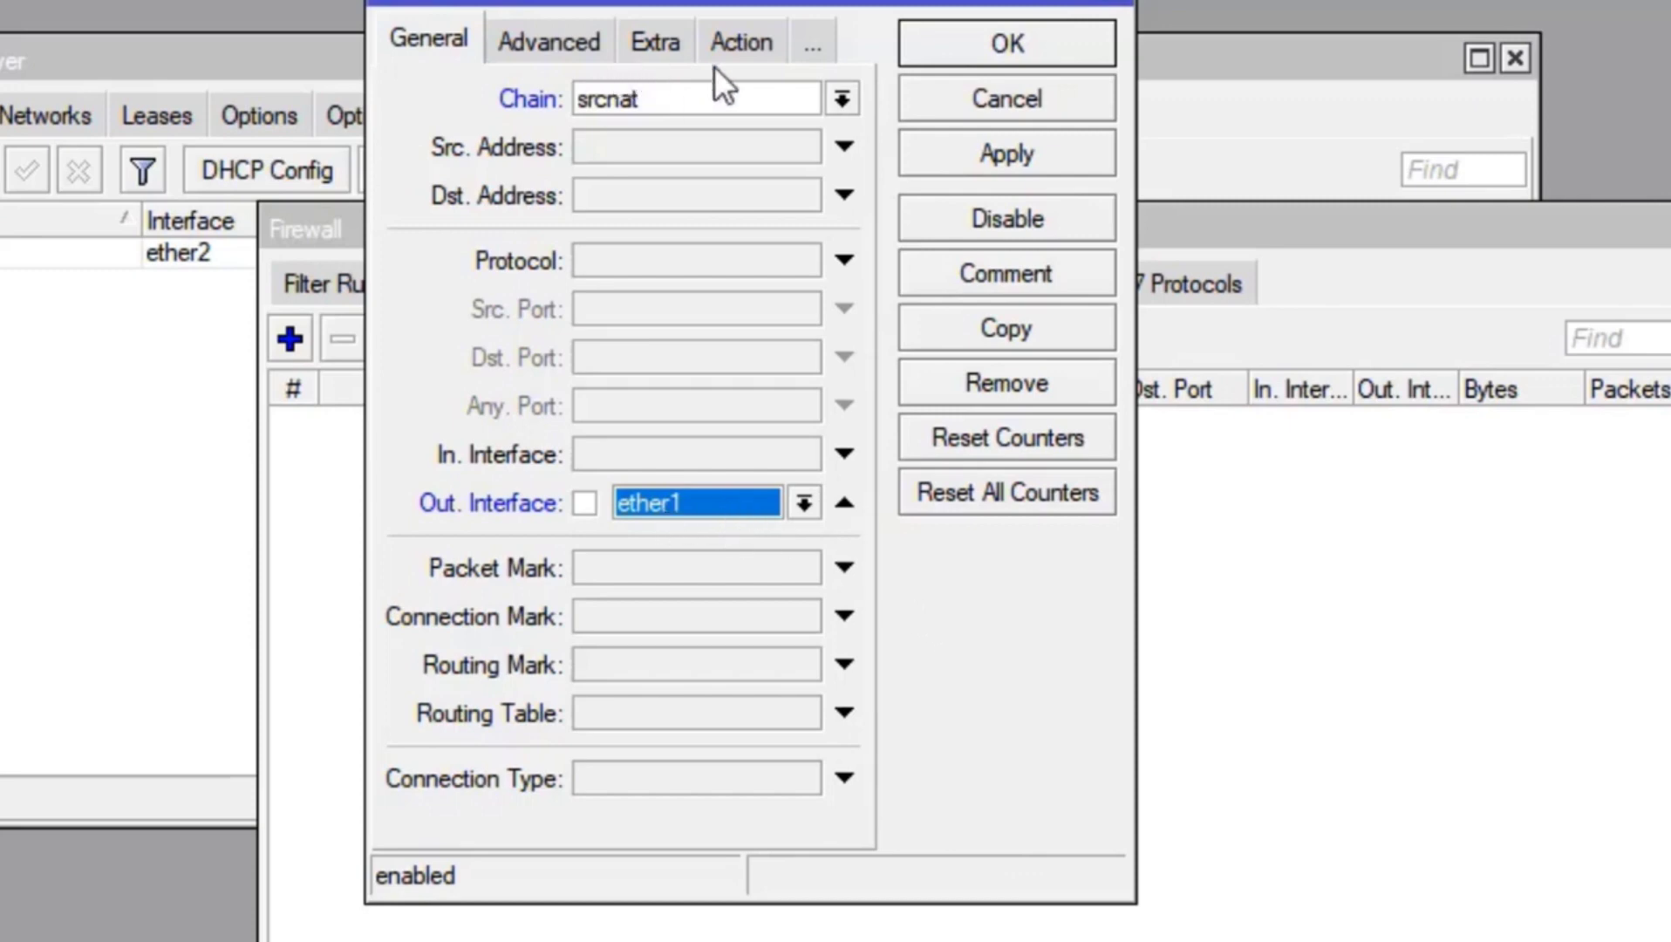
Set the NAT rule's action to masquerade, and apply and save the rule.
left_click(748, 45)
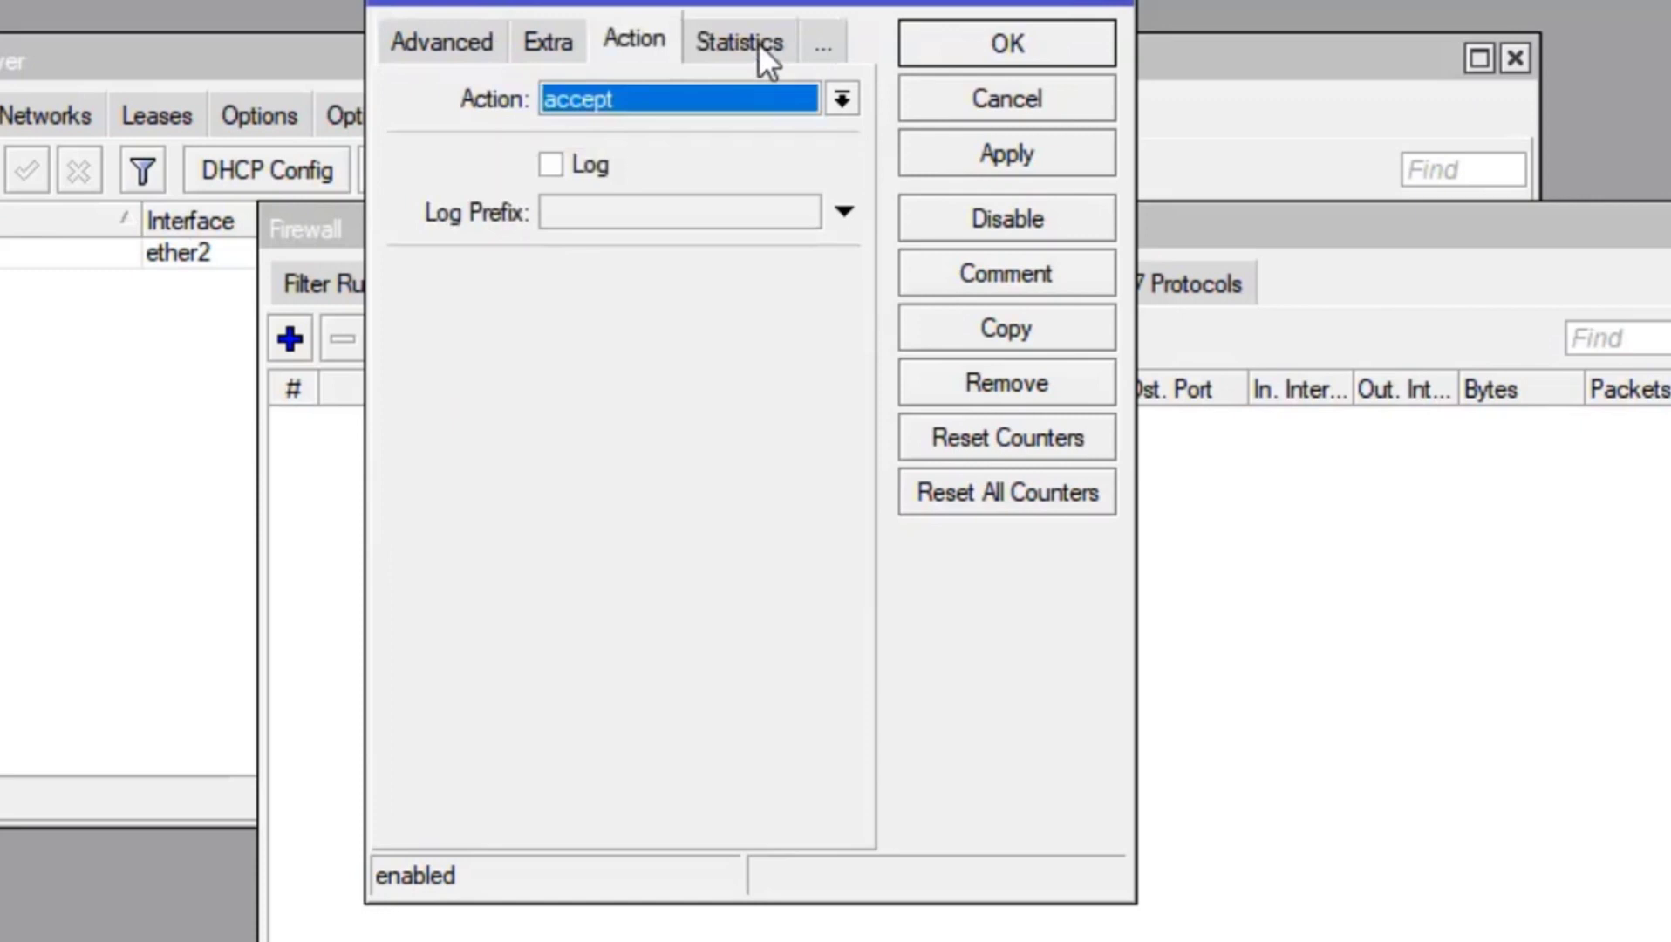
left_click(698, 98)
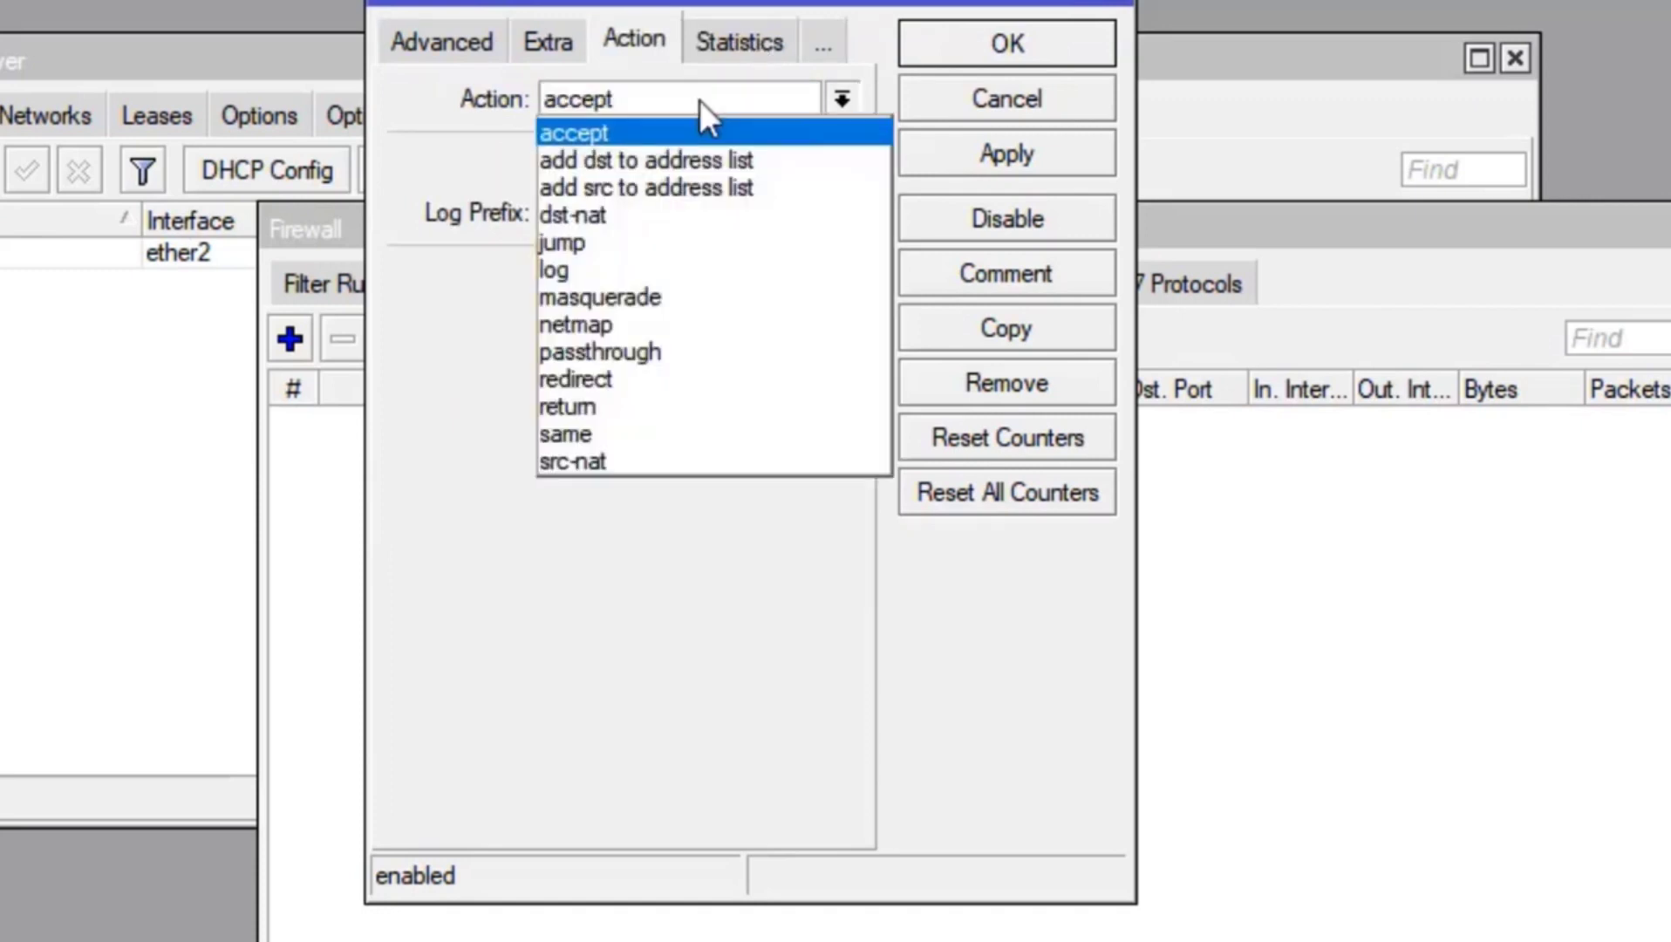
left_click(673, 288)
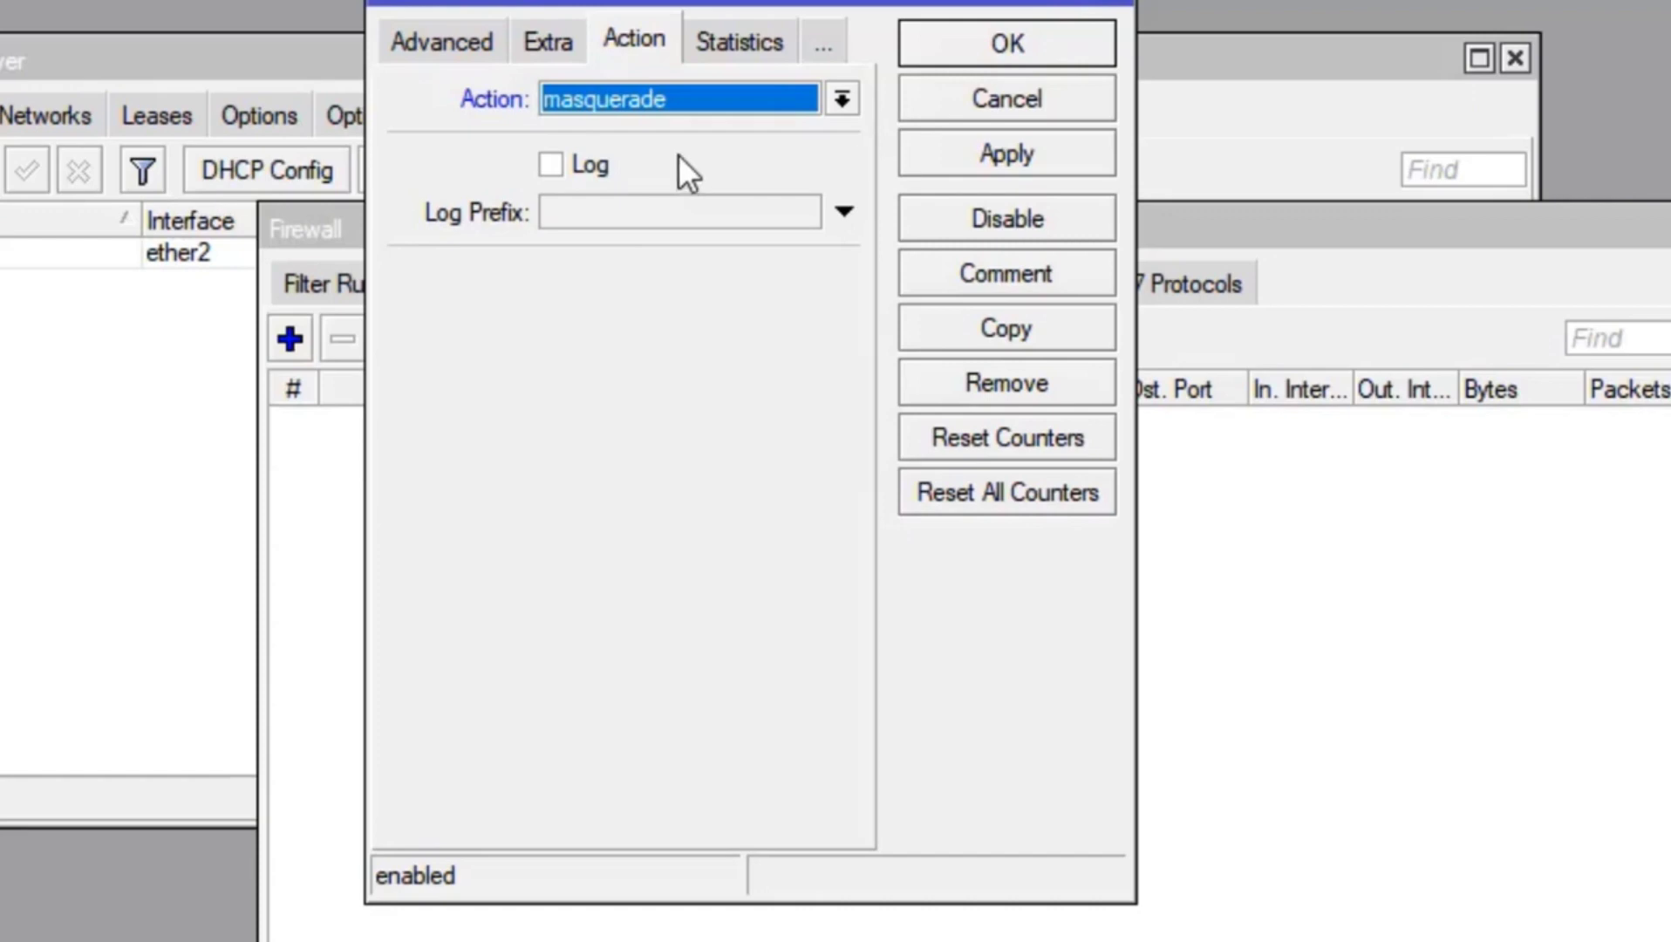
left_click(989, 152)
left_click(1019, 38)
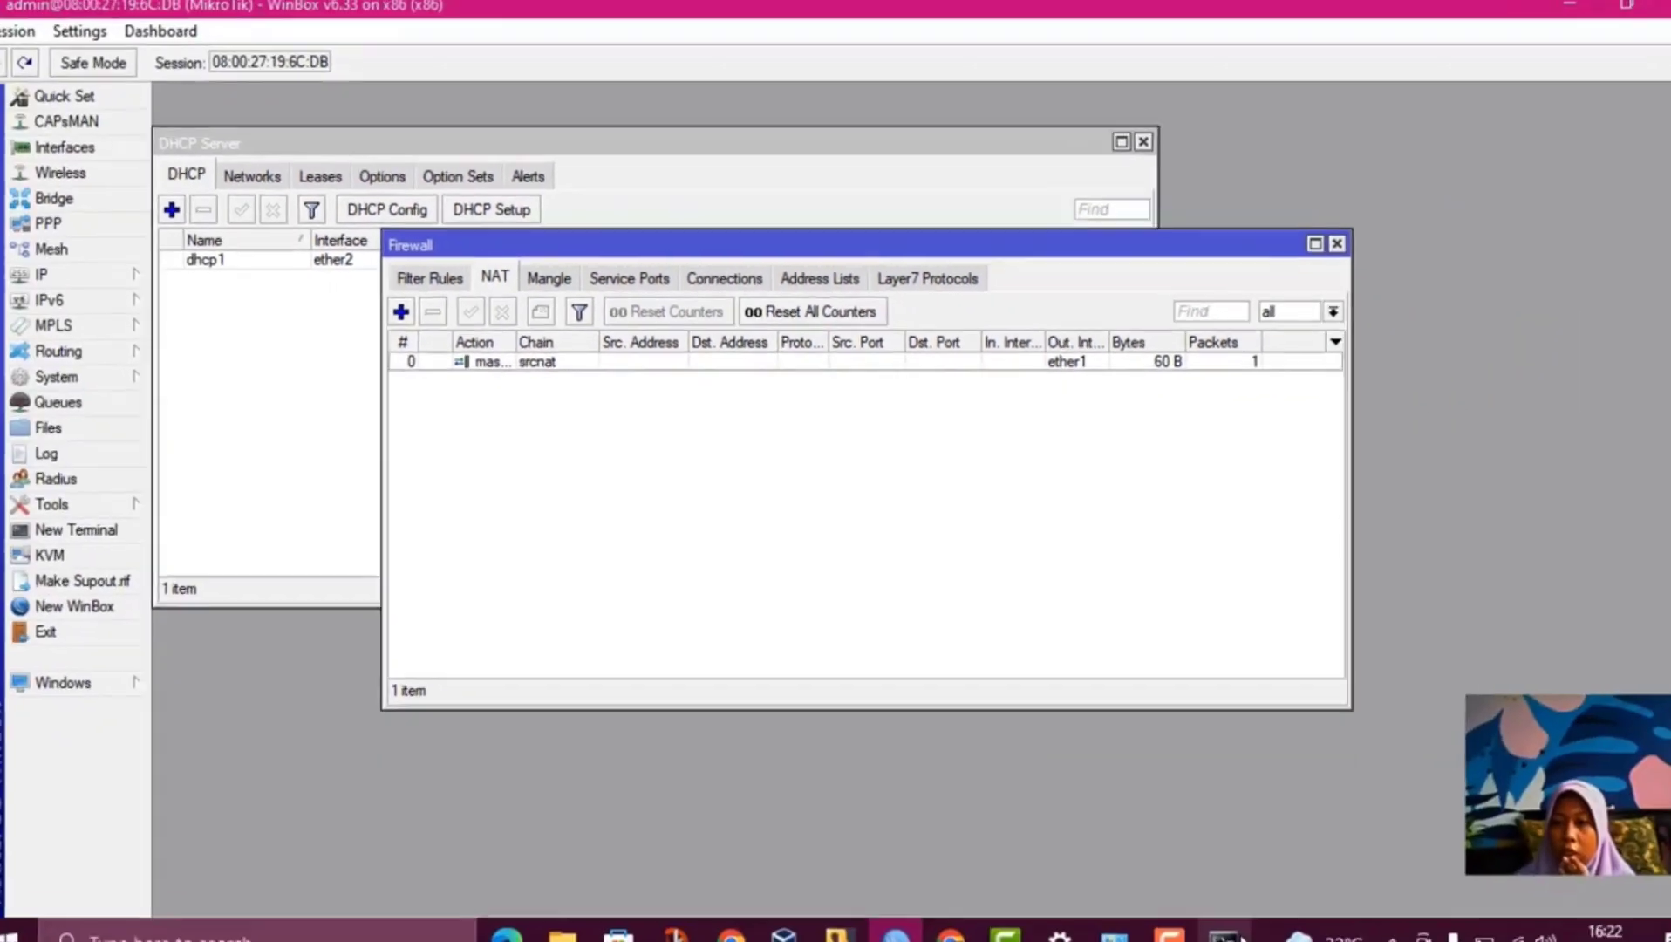
Return to Command Prompt and run ping 8.8.8.8 again to test the connection through the NAT rule.
mouse_move(1213, 906)
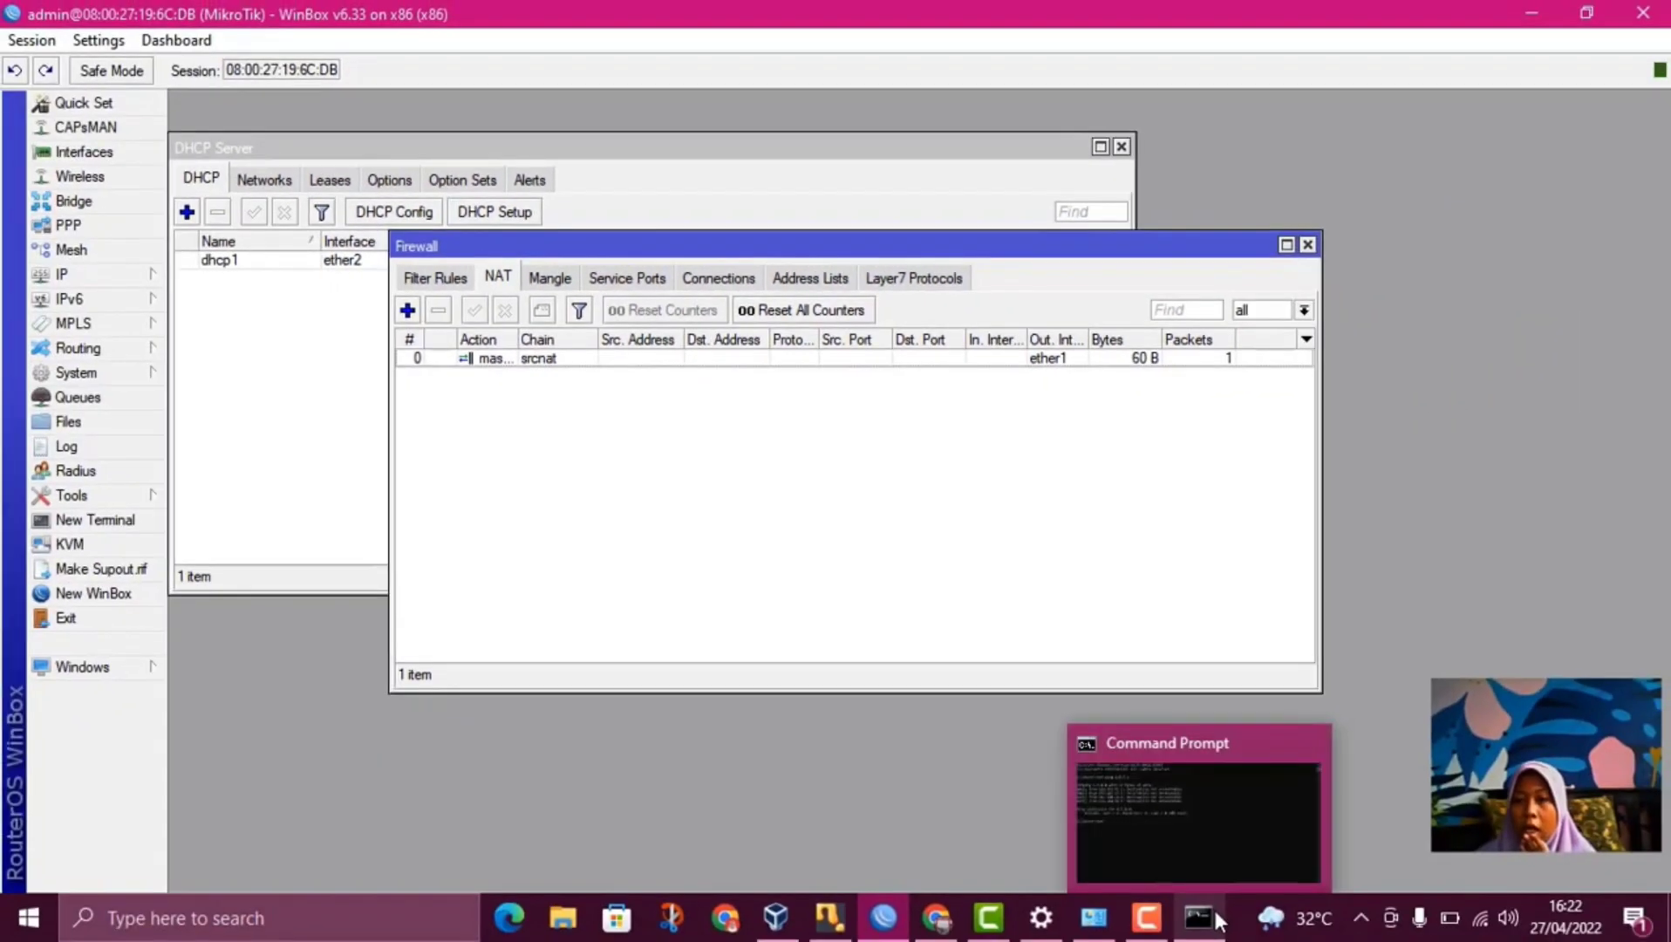
left_click(1201, 842)
key("Up")
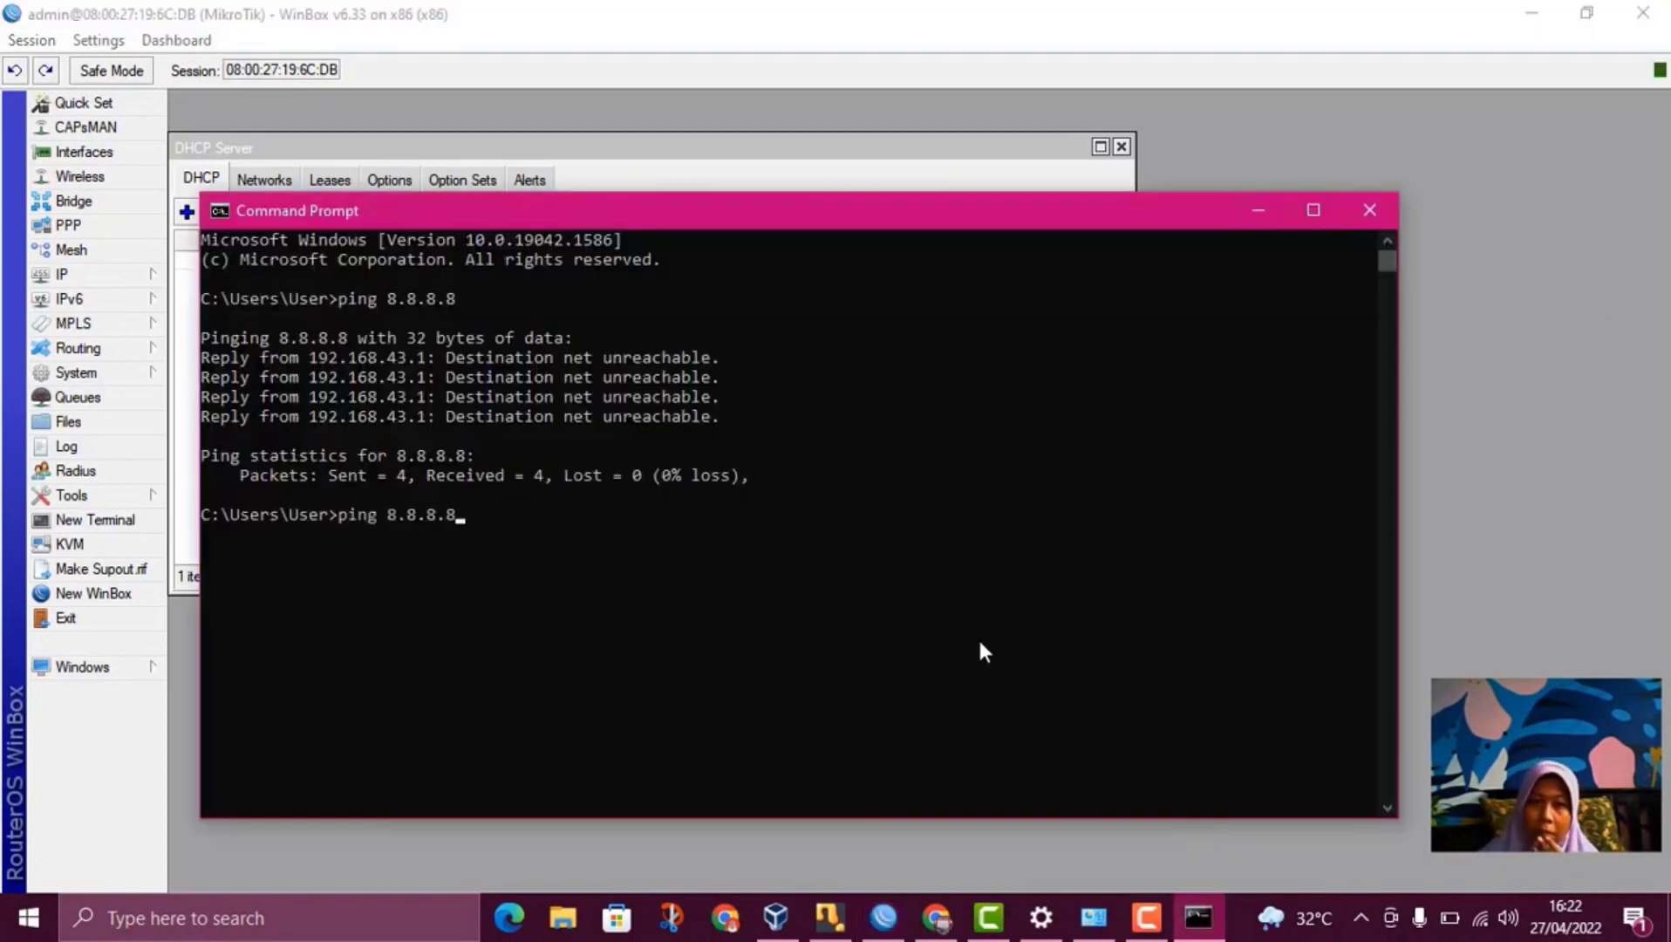
key("Return")
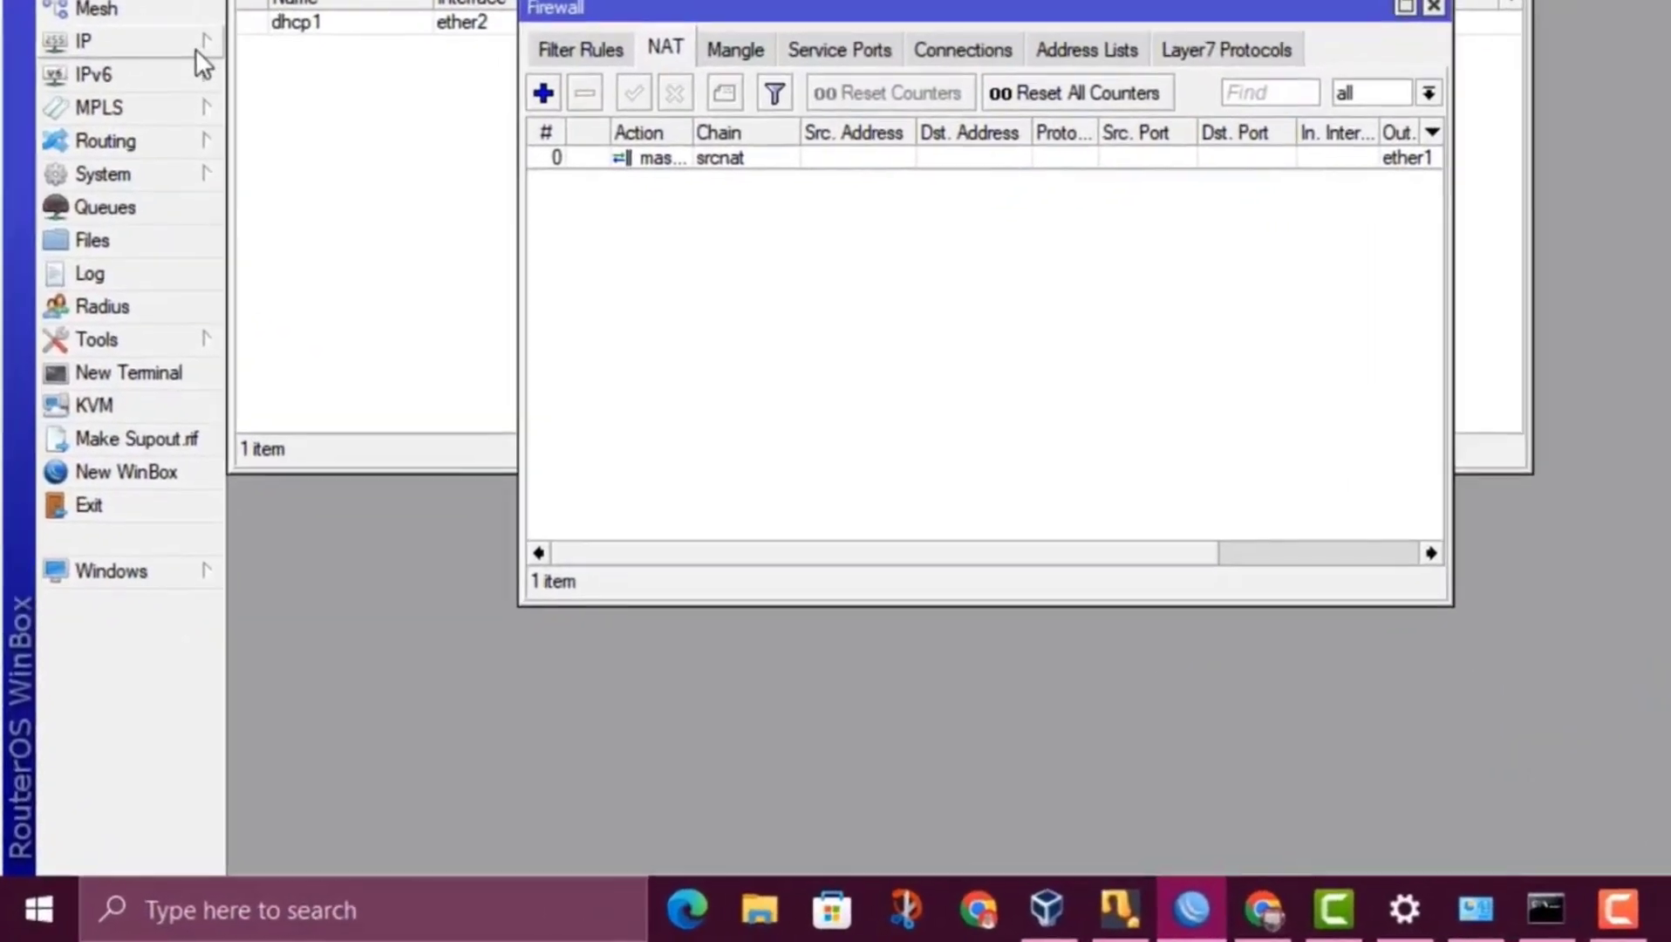
Examine the web proxy settings and the firewall's Layer7 Protocols and Mangle lists.
left_click(197, 45)
left_click(383, 860)
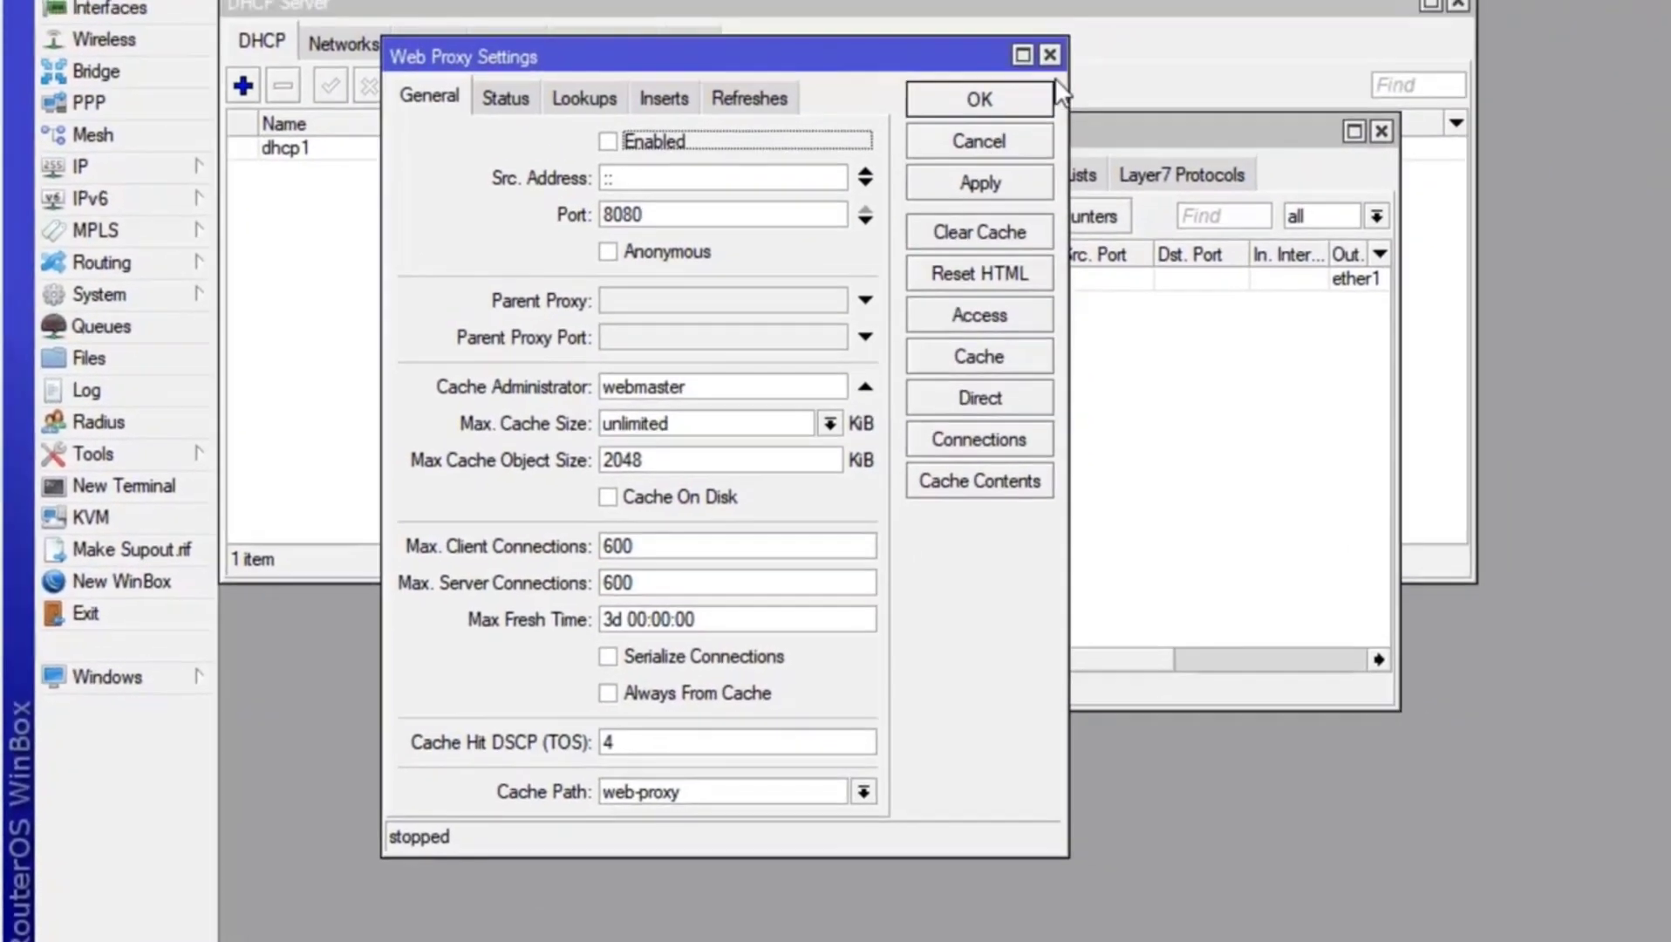
left_click(1049, 87)
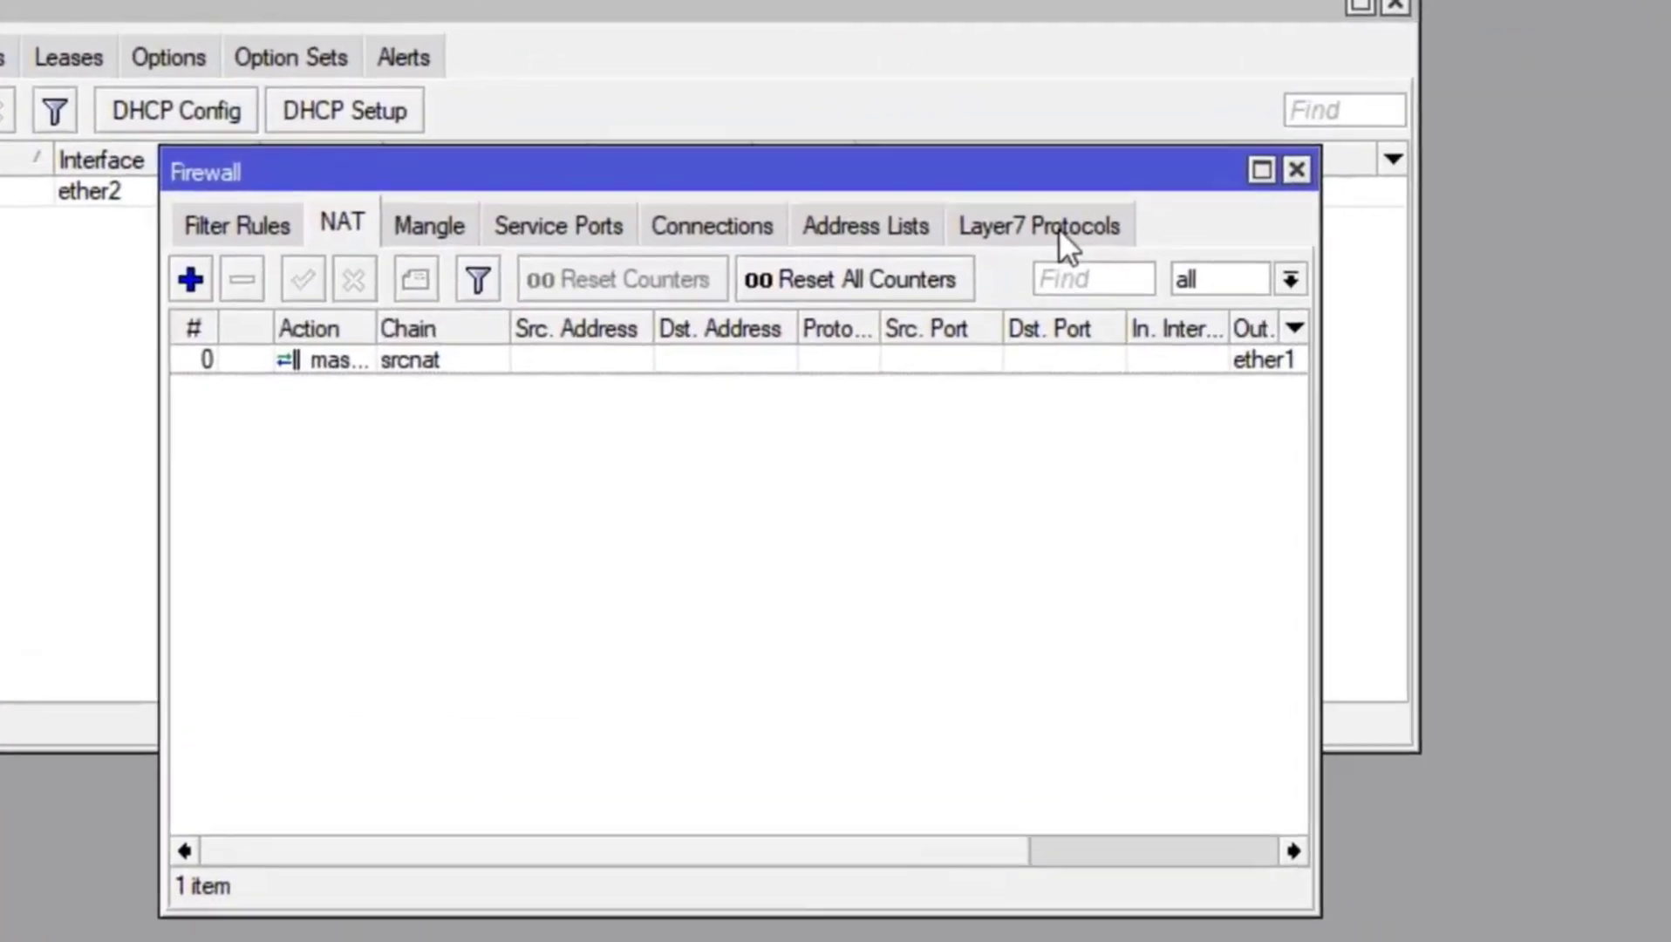
left_click(1036, 251)
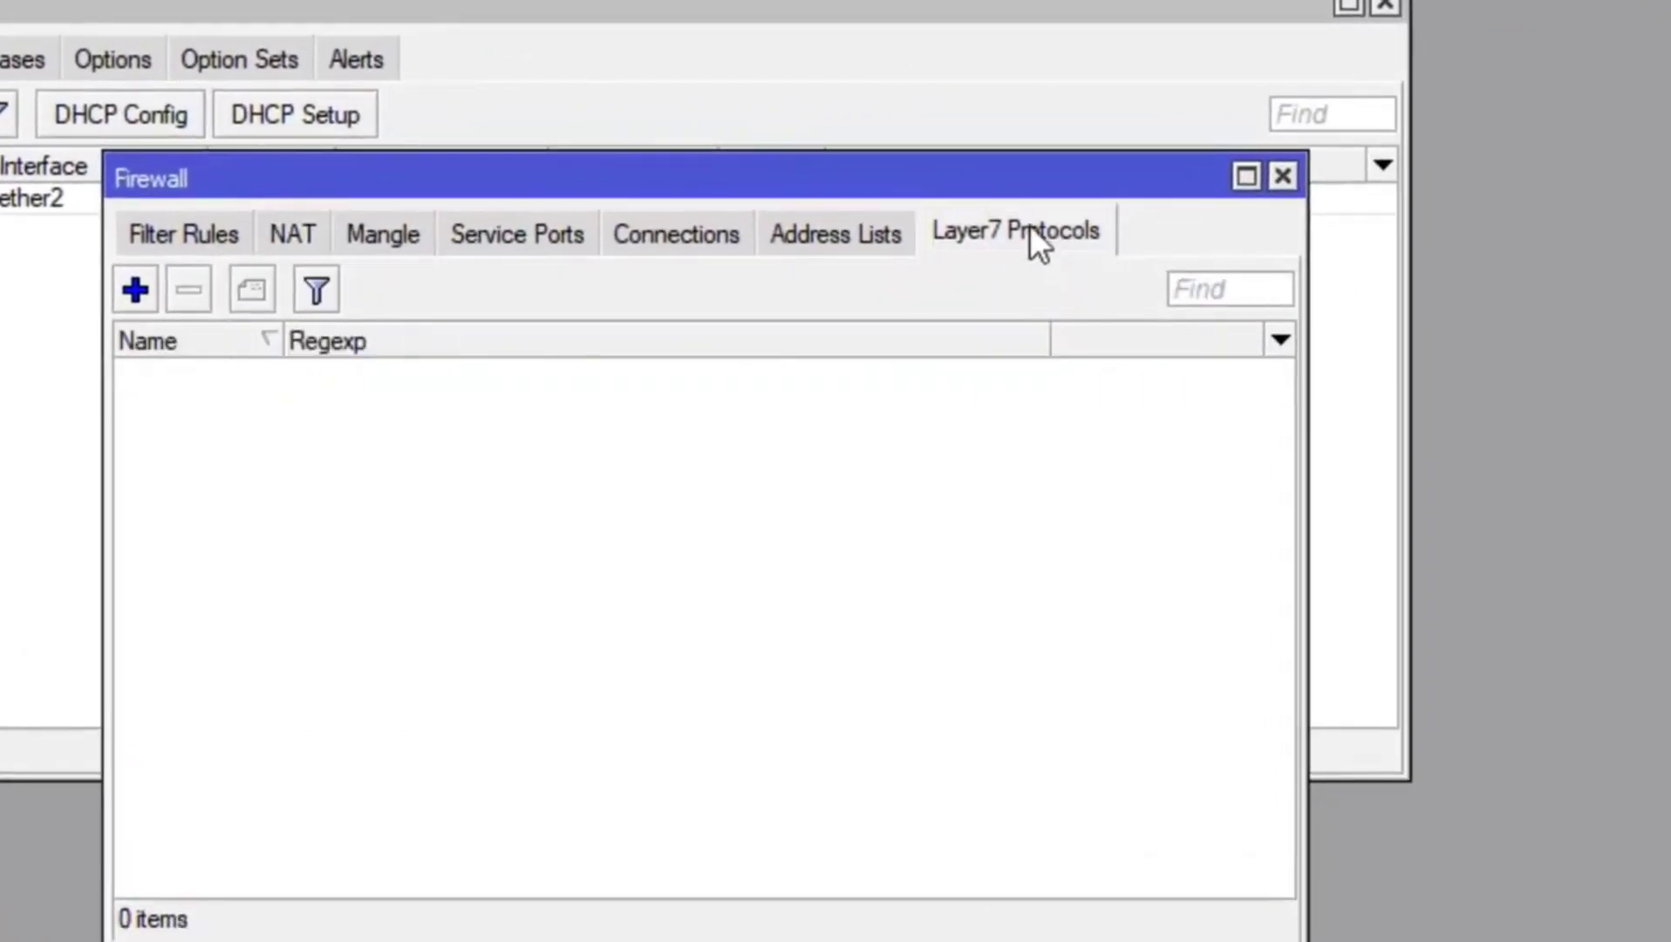
left_click(364, 238)
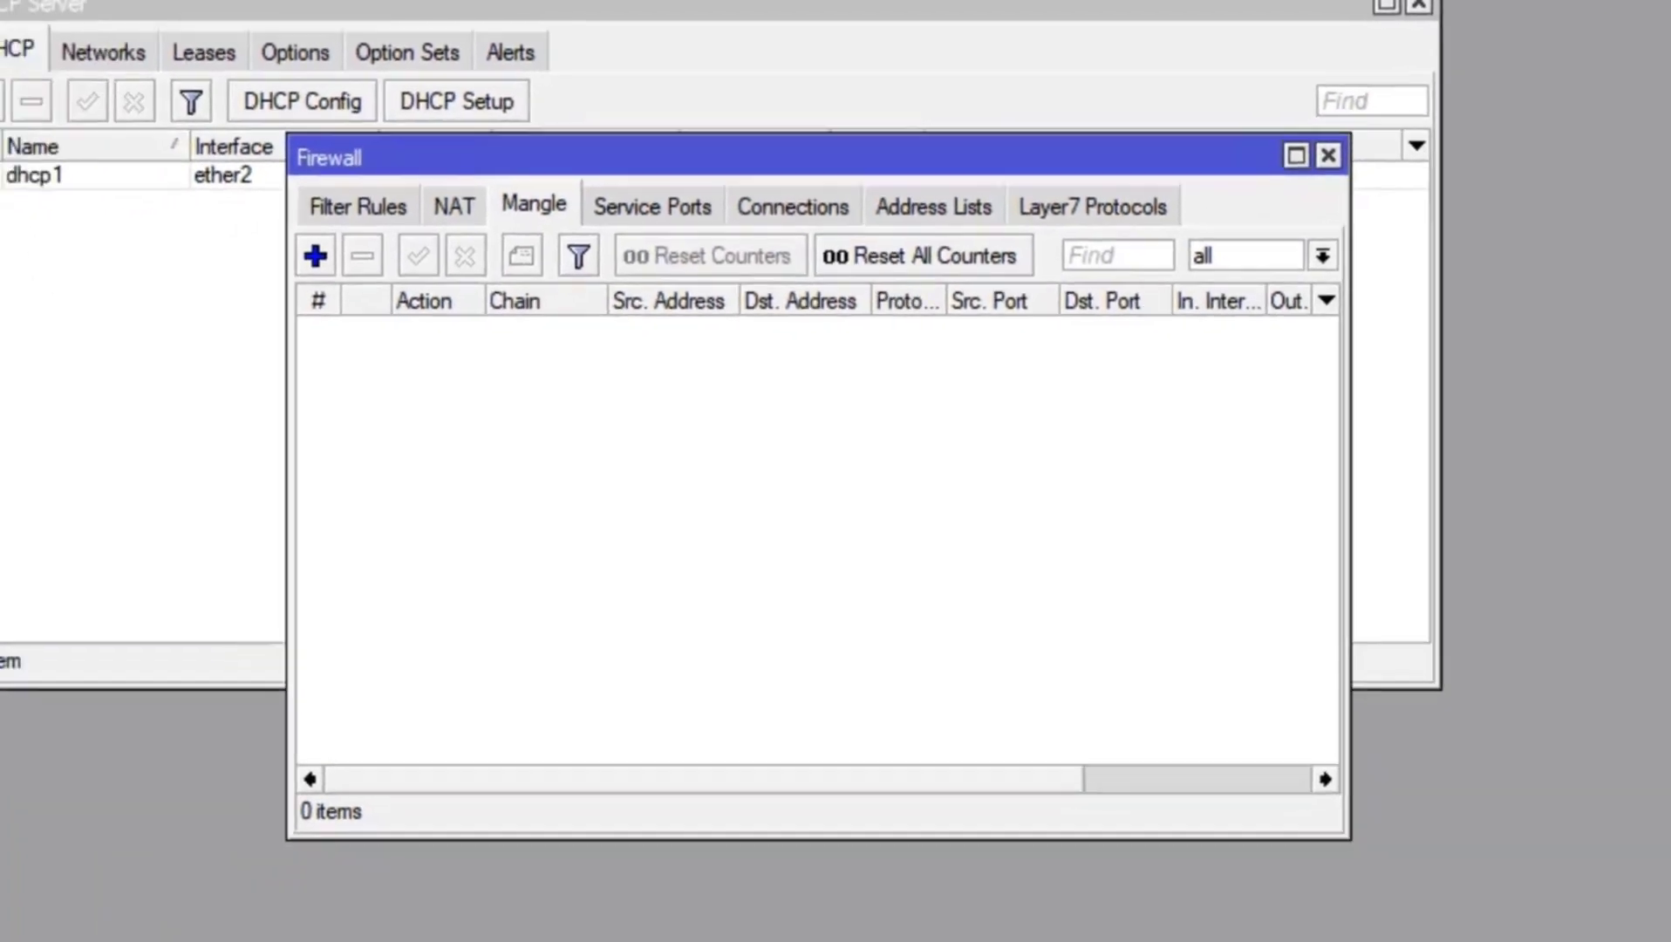
left_click(87, 172)
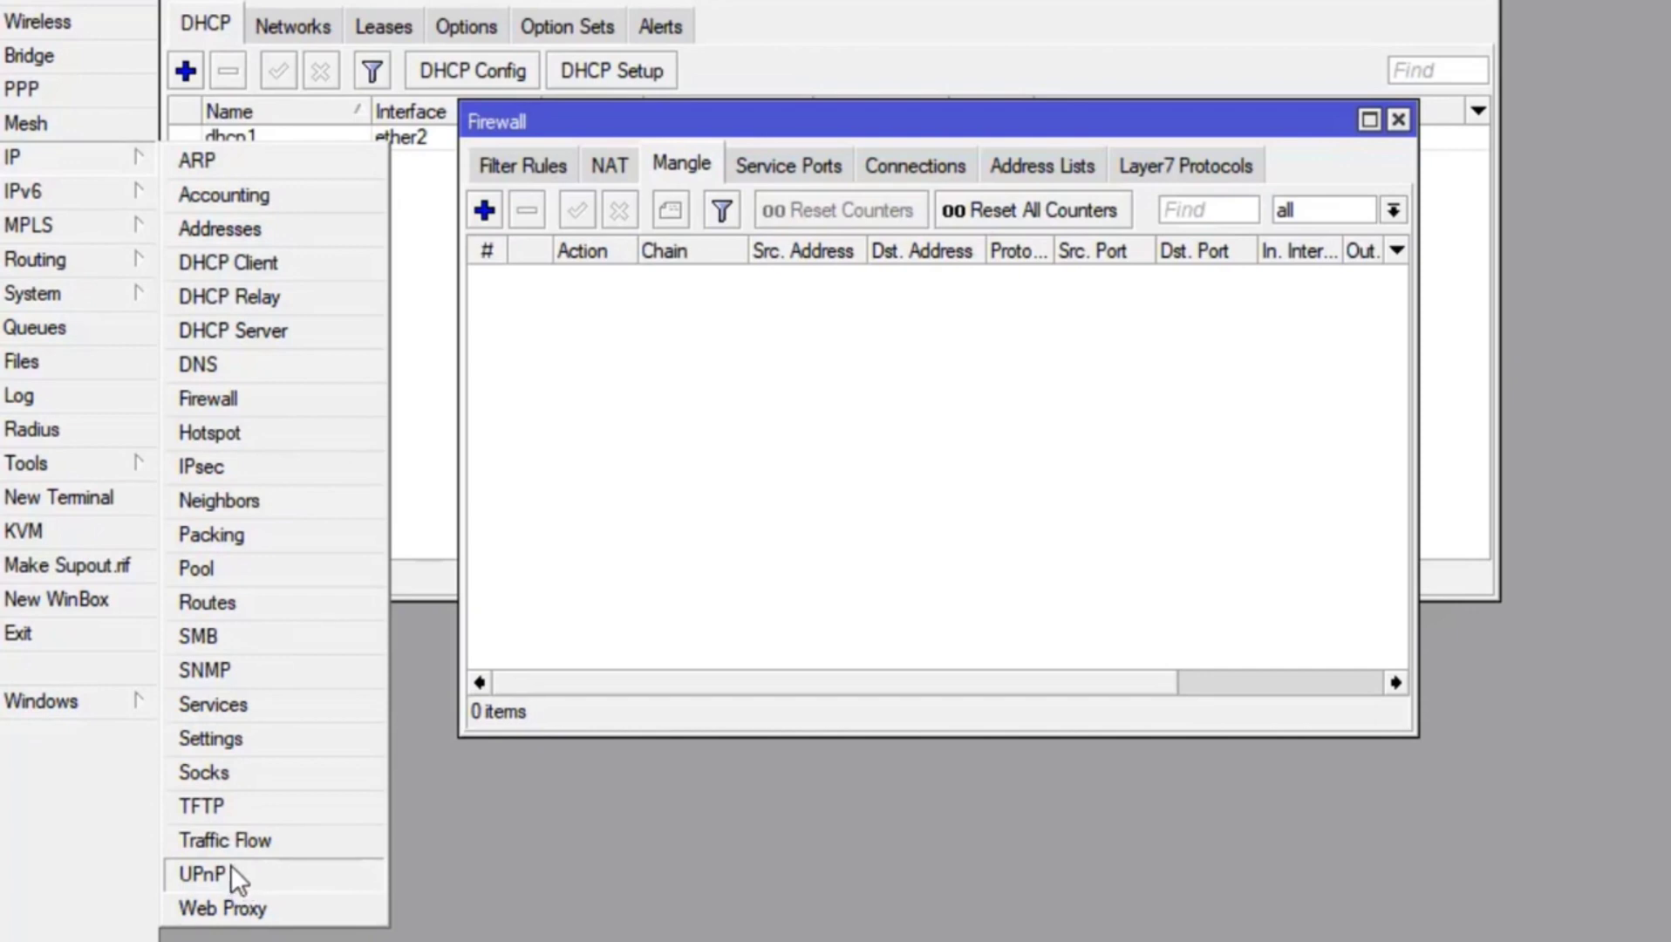
left_click(288, 911)
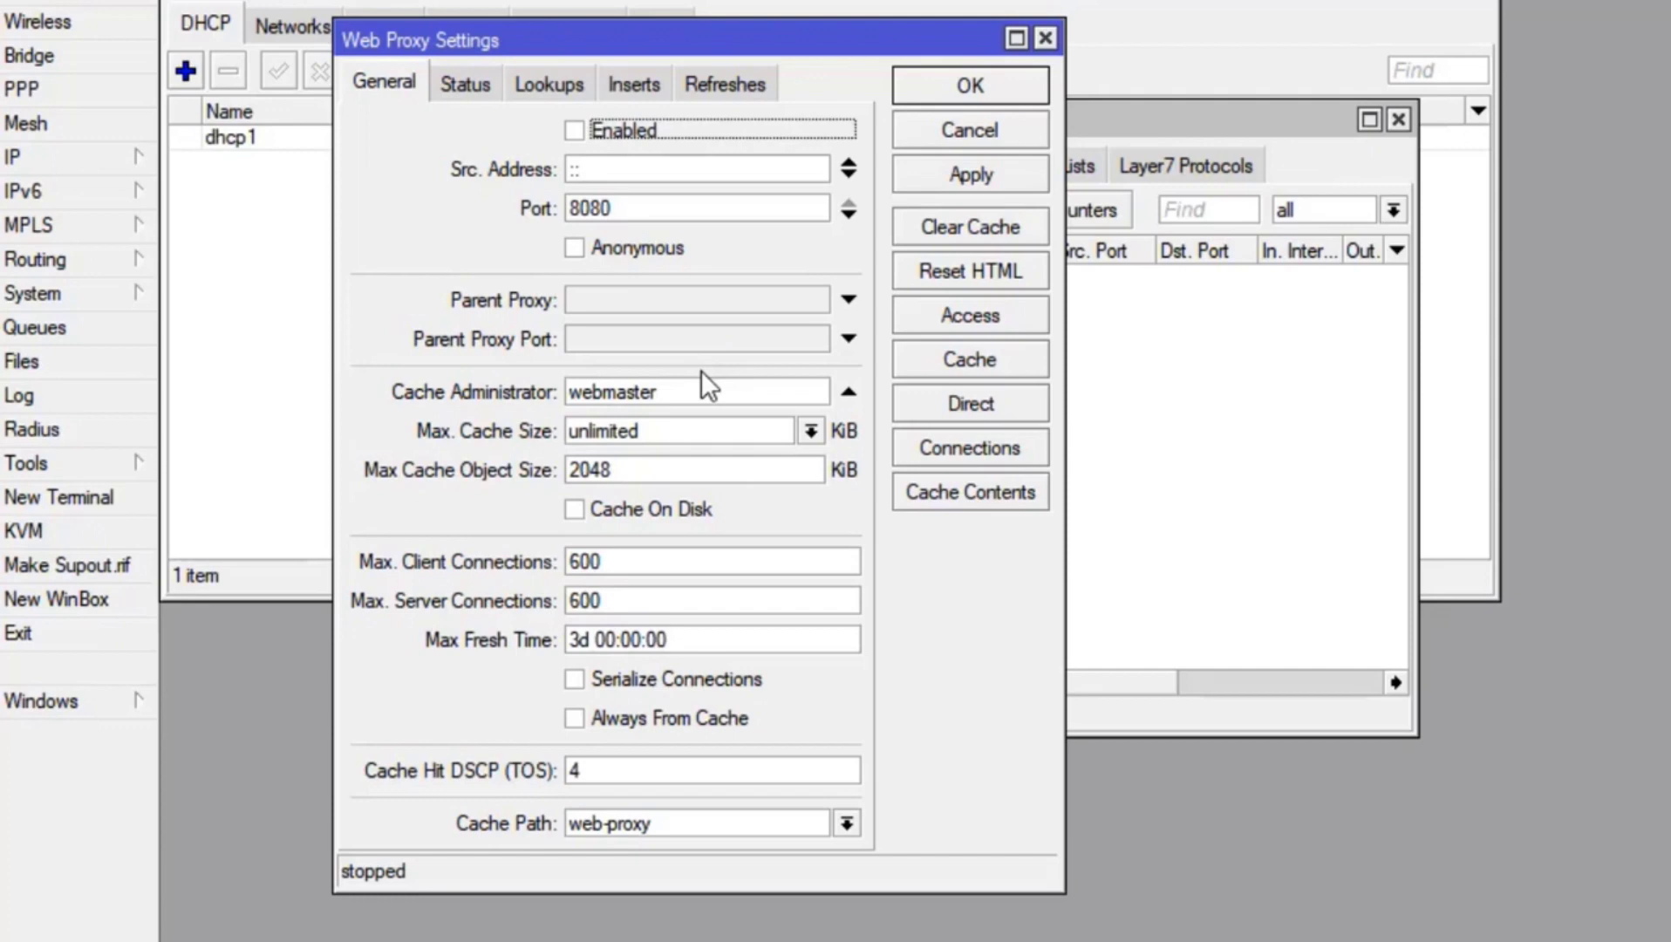
left_click(1045, 37)
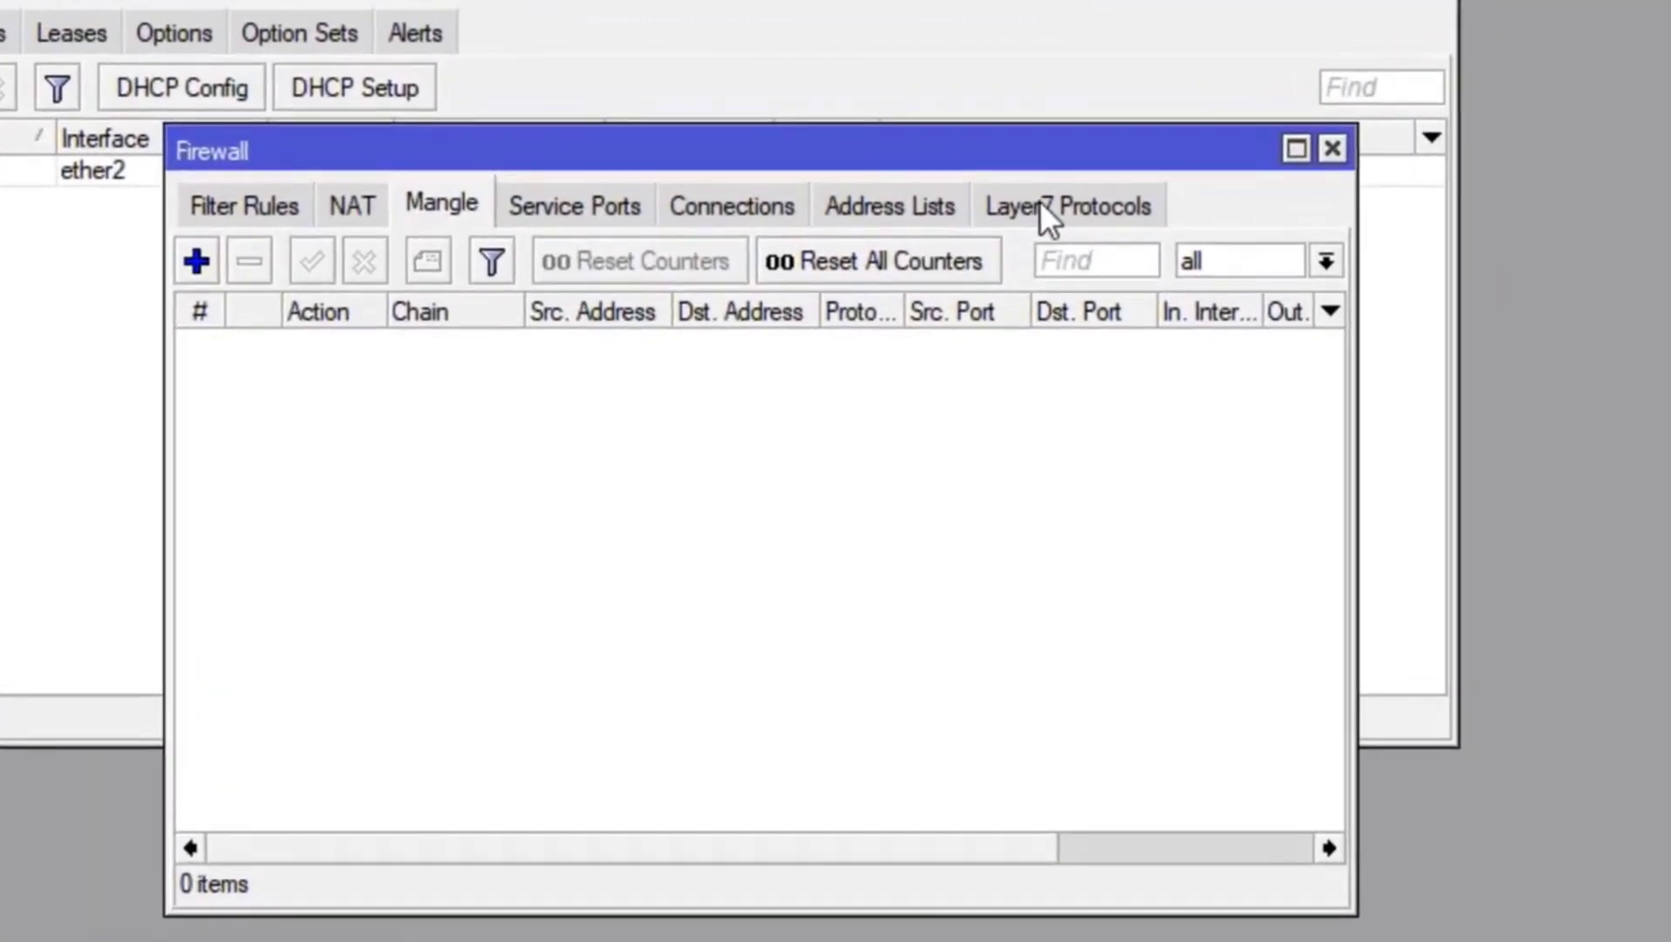
left_click(1042, 210)
left_click(475, 214)
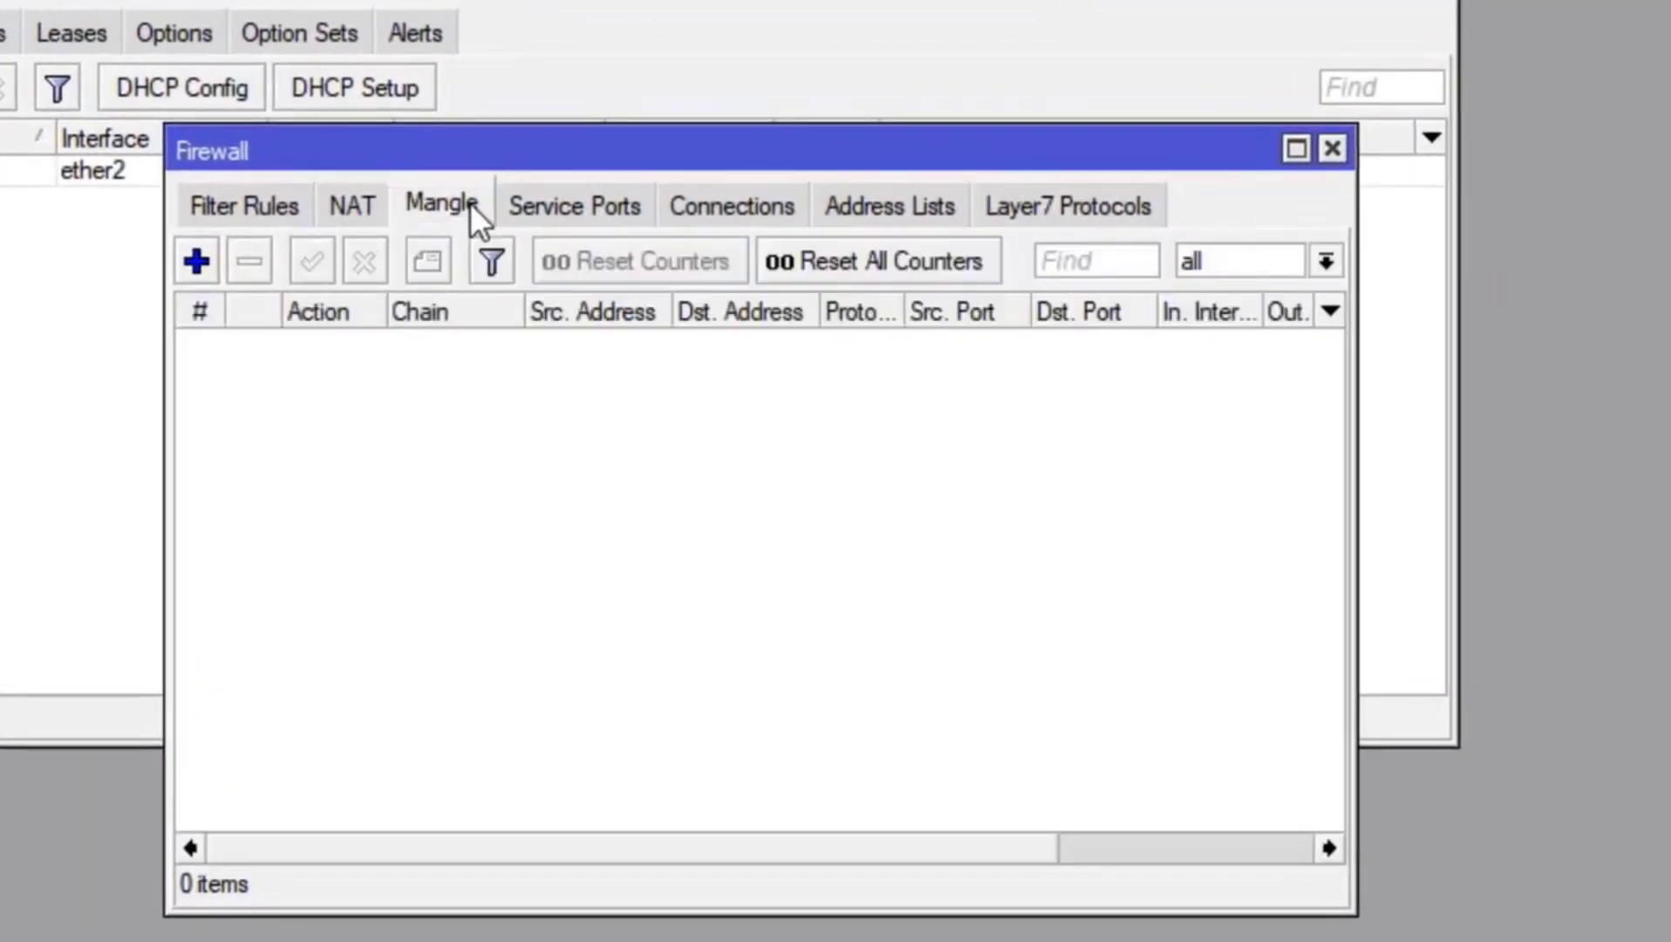
left_click(1077, 209)
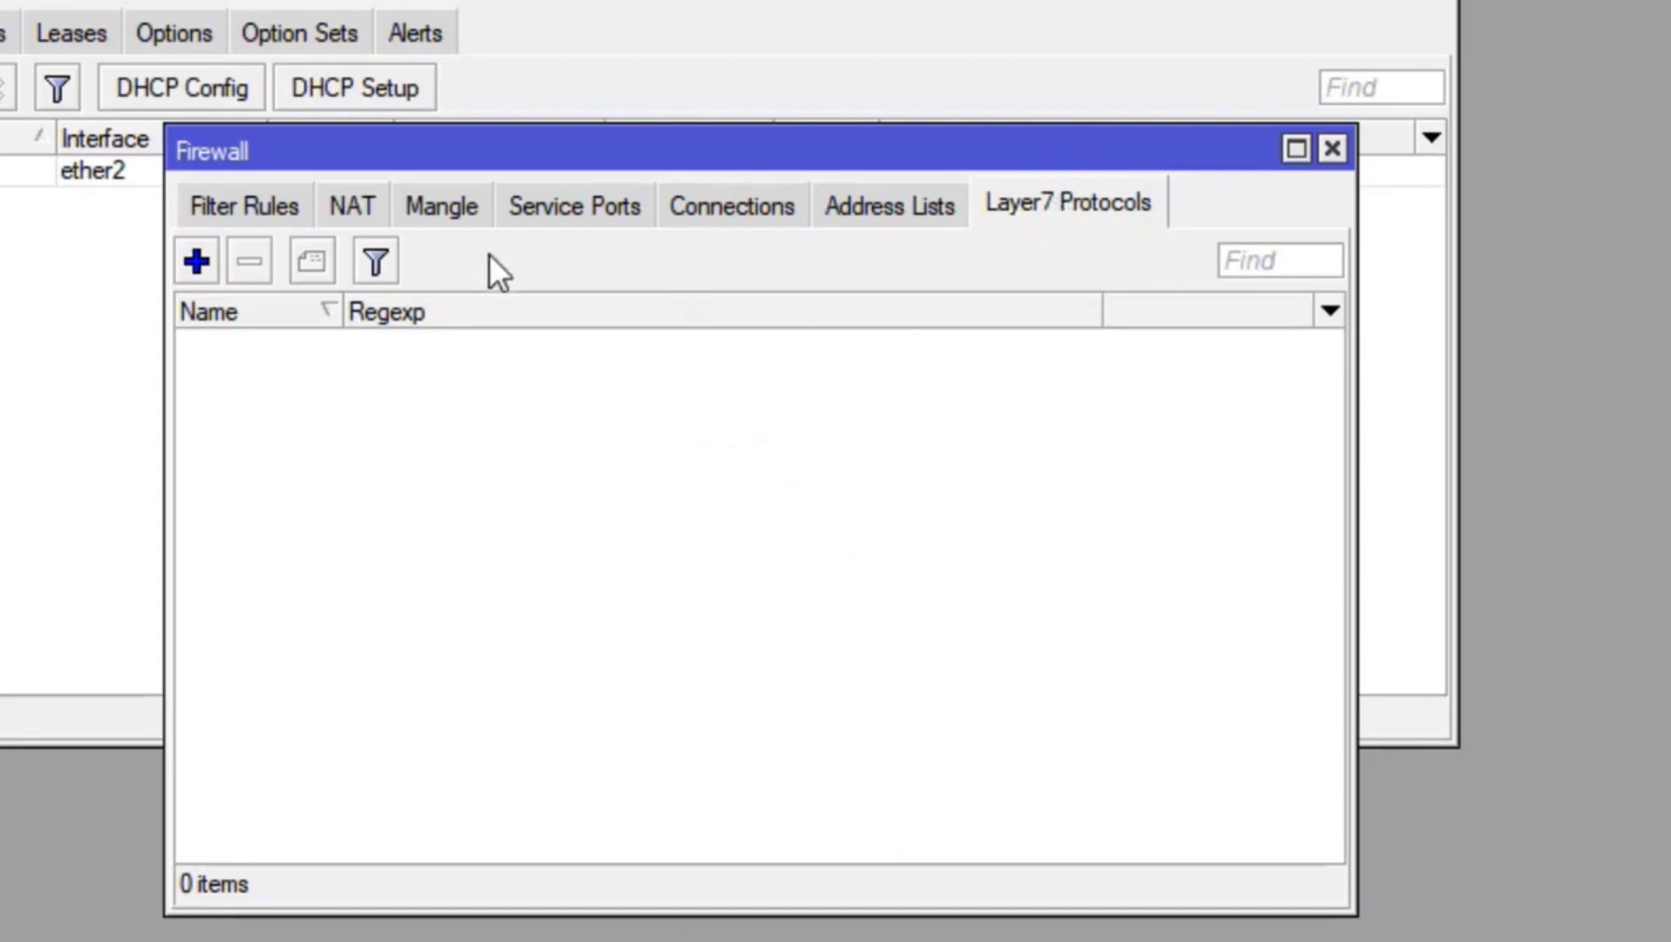
left_click(460, 212)
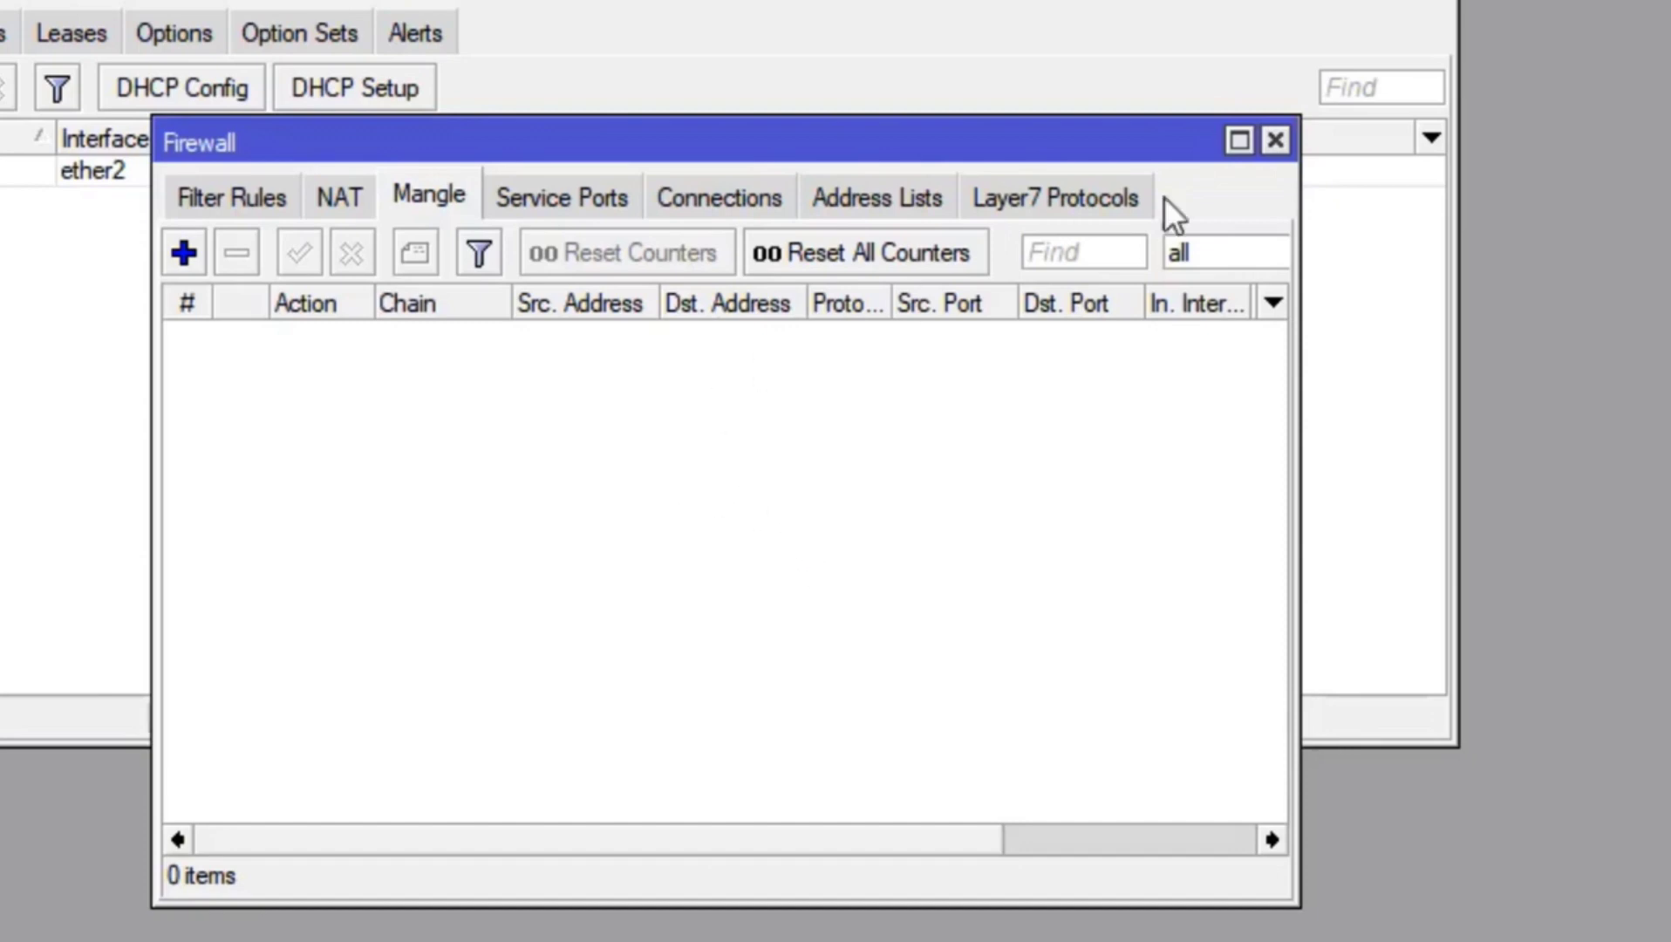
Start a new firewall Layer7 protocol entry named blok-yt.
left_click(1064, 195)
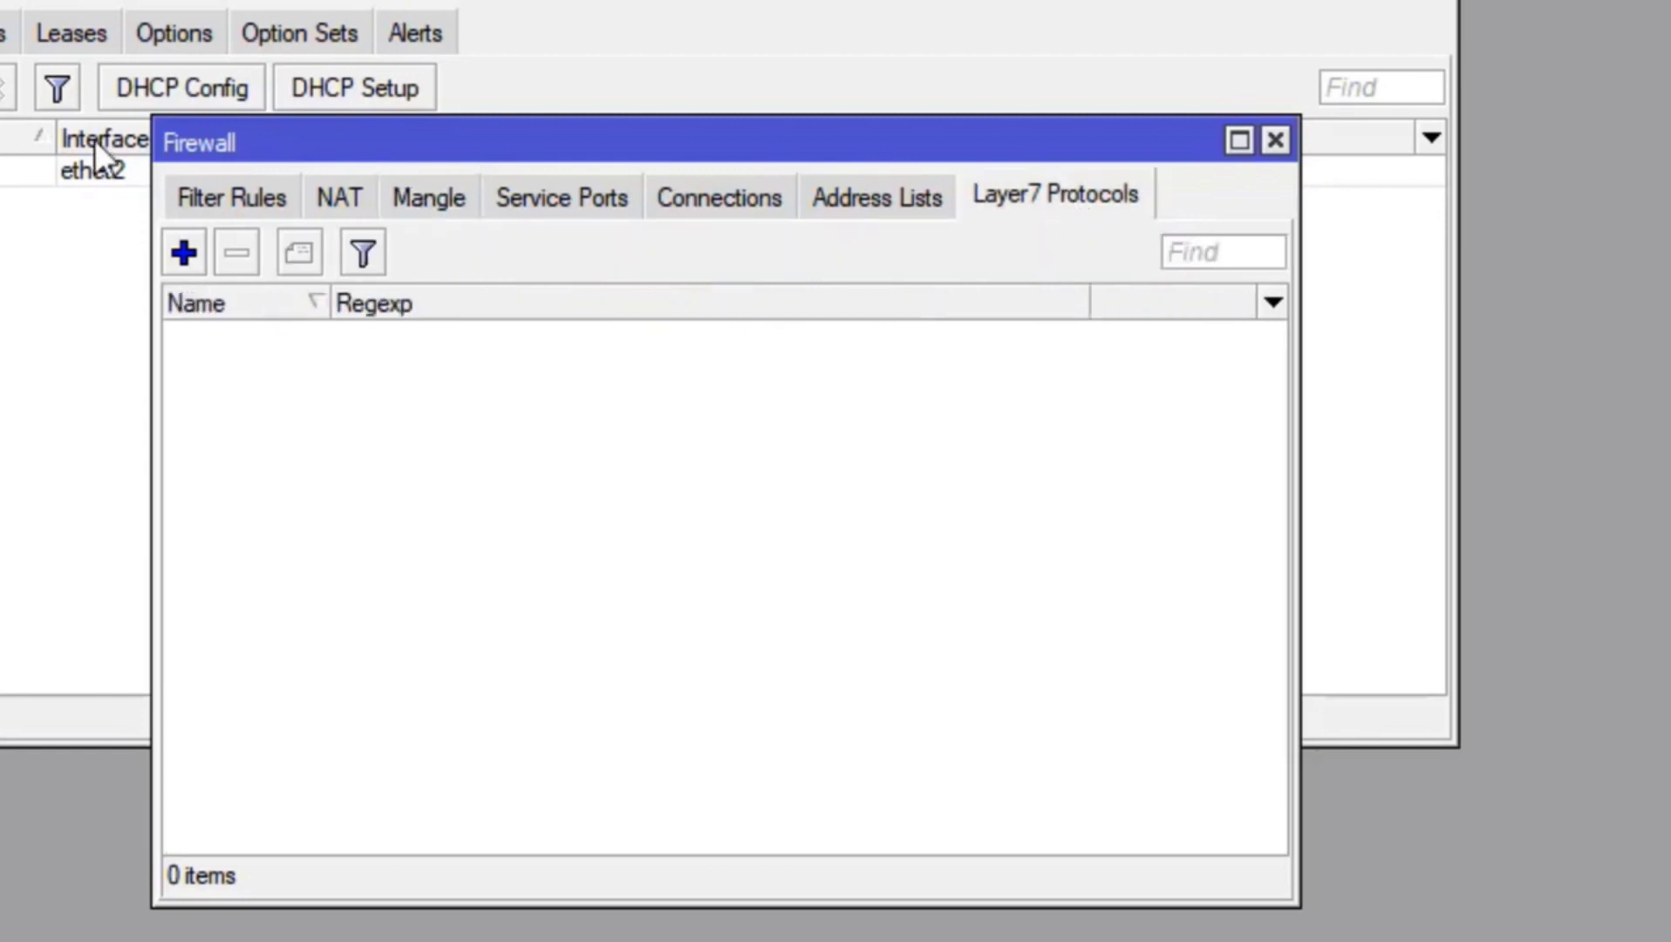
left_click(184, 252)
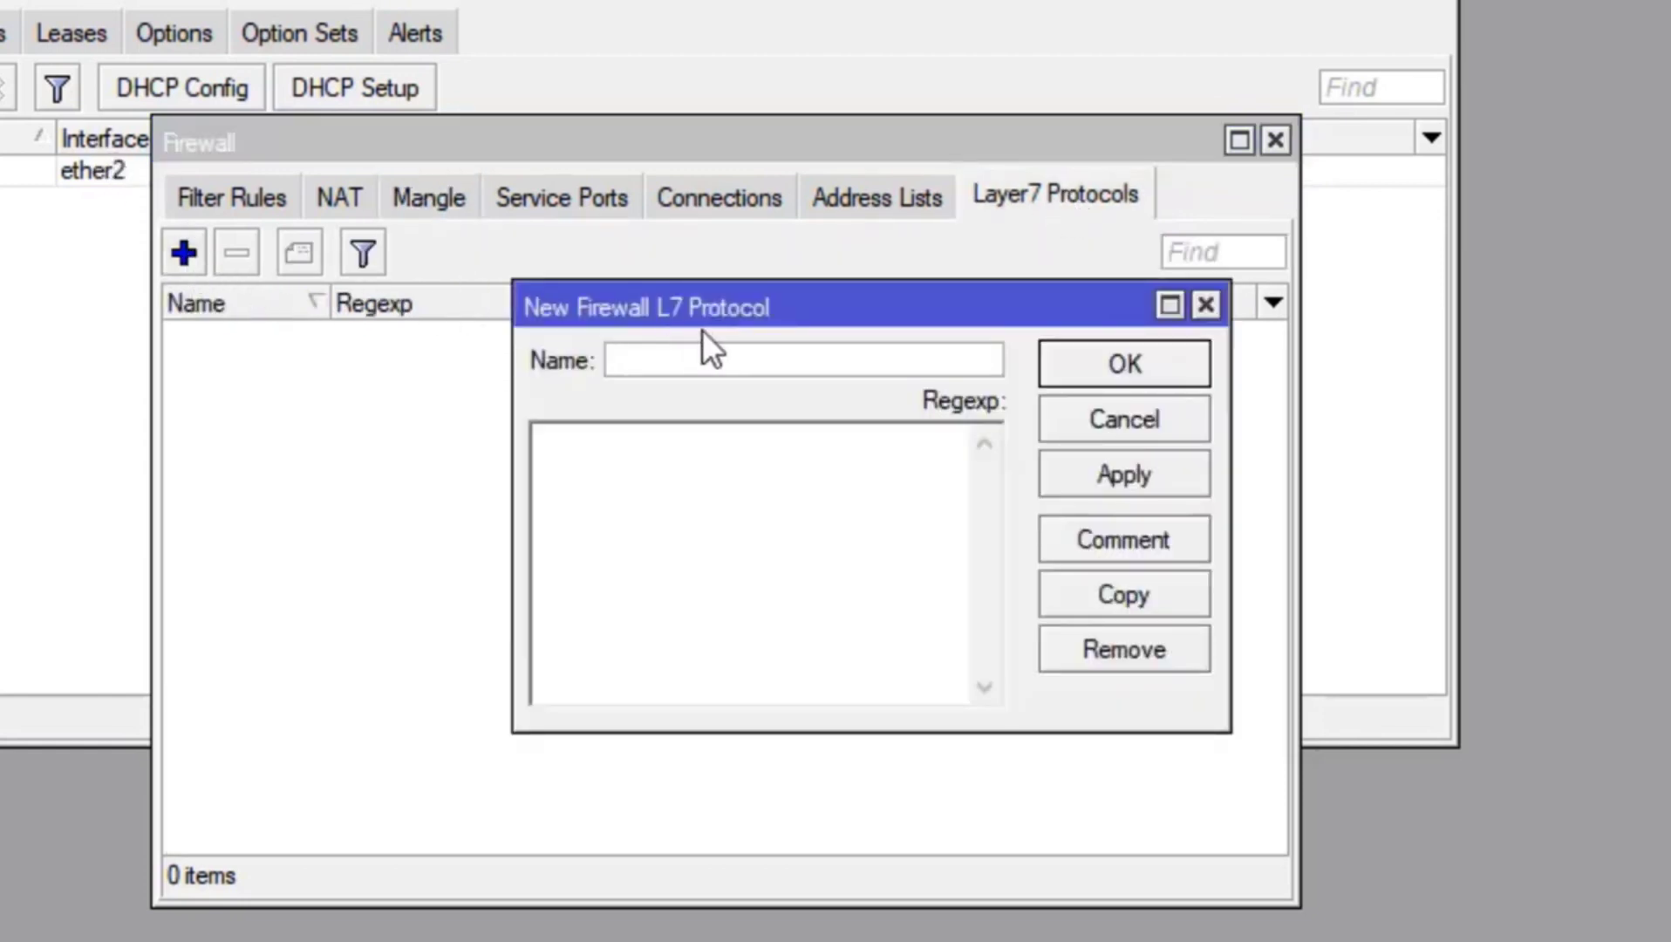
type("youtu")
key("BackSpace")
key("BackSpace")
key("BackSpace")
key("BackSpace")
key("BackSpace")
type("blok-")
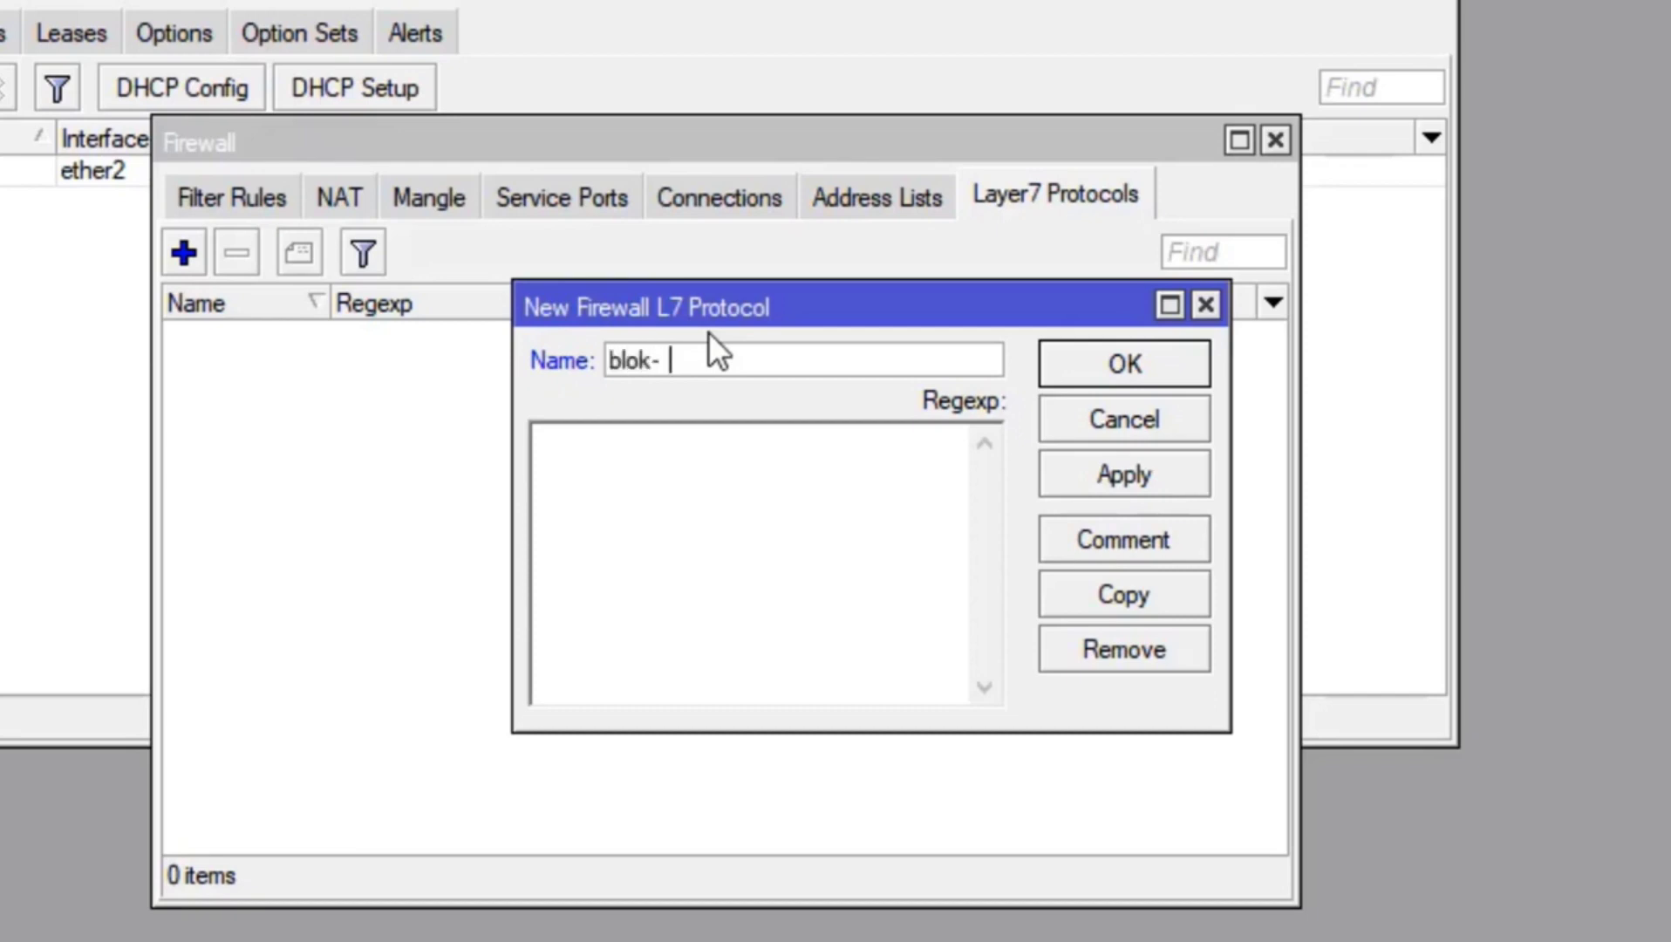
Set the Layer7 protocol's regexp to ^.+(youtube.com).*$, and apply and save the entry.
left_click(787, 436)
type("^.+(youtu")
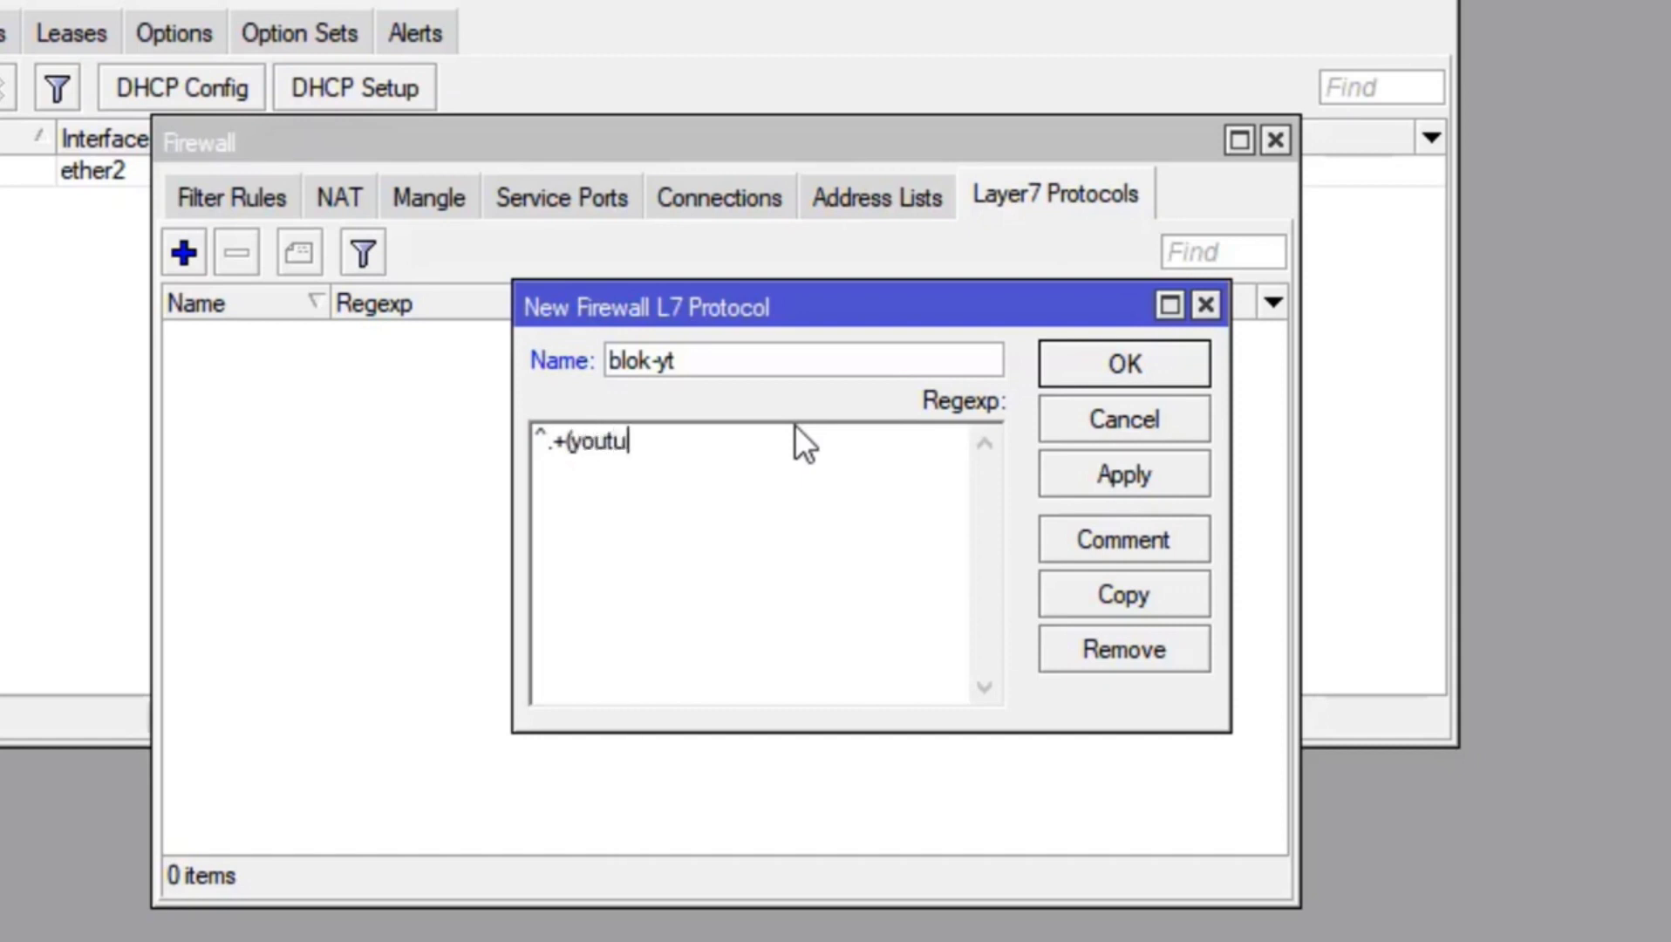
type("be.com)")
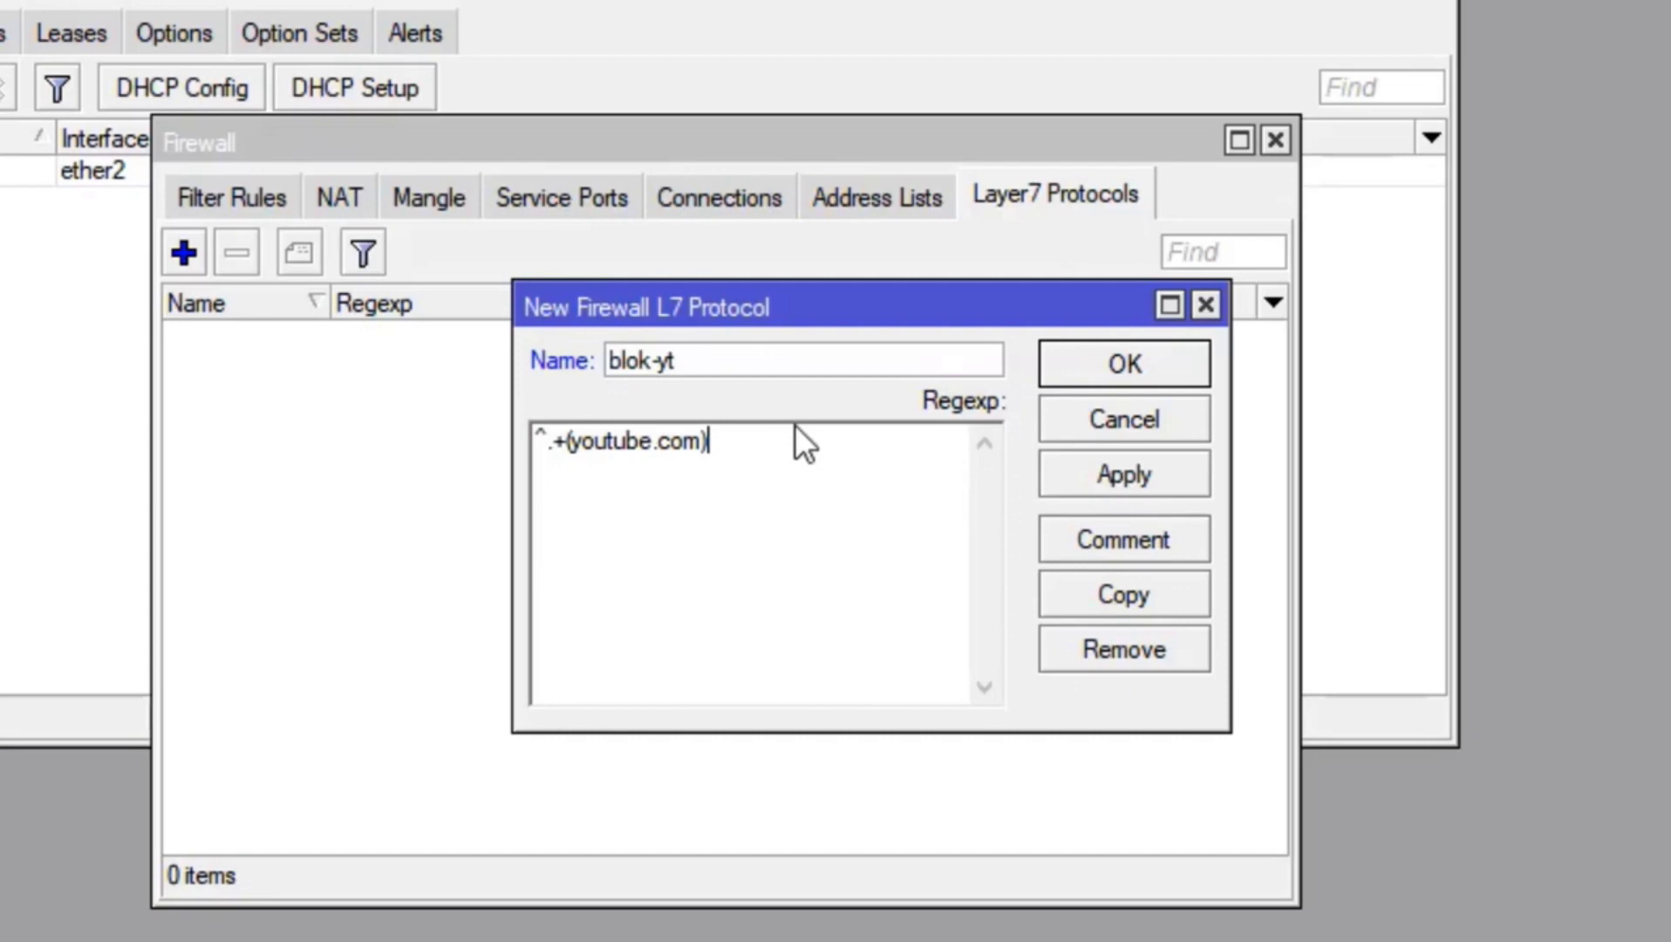
type(".*$")
left_click(1124, 479)
left_click(1145, 362)
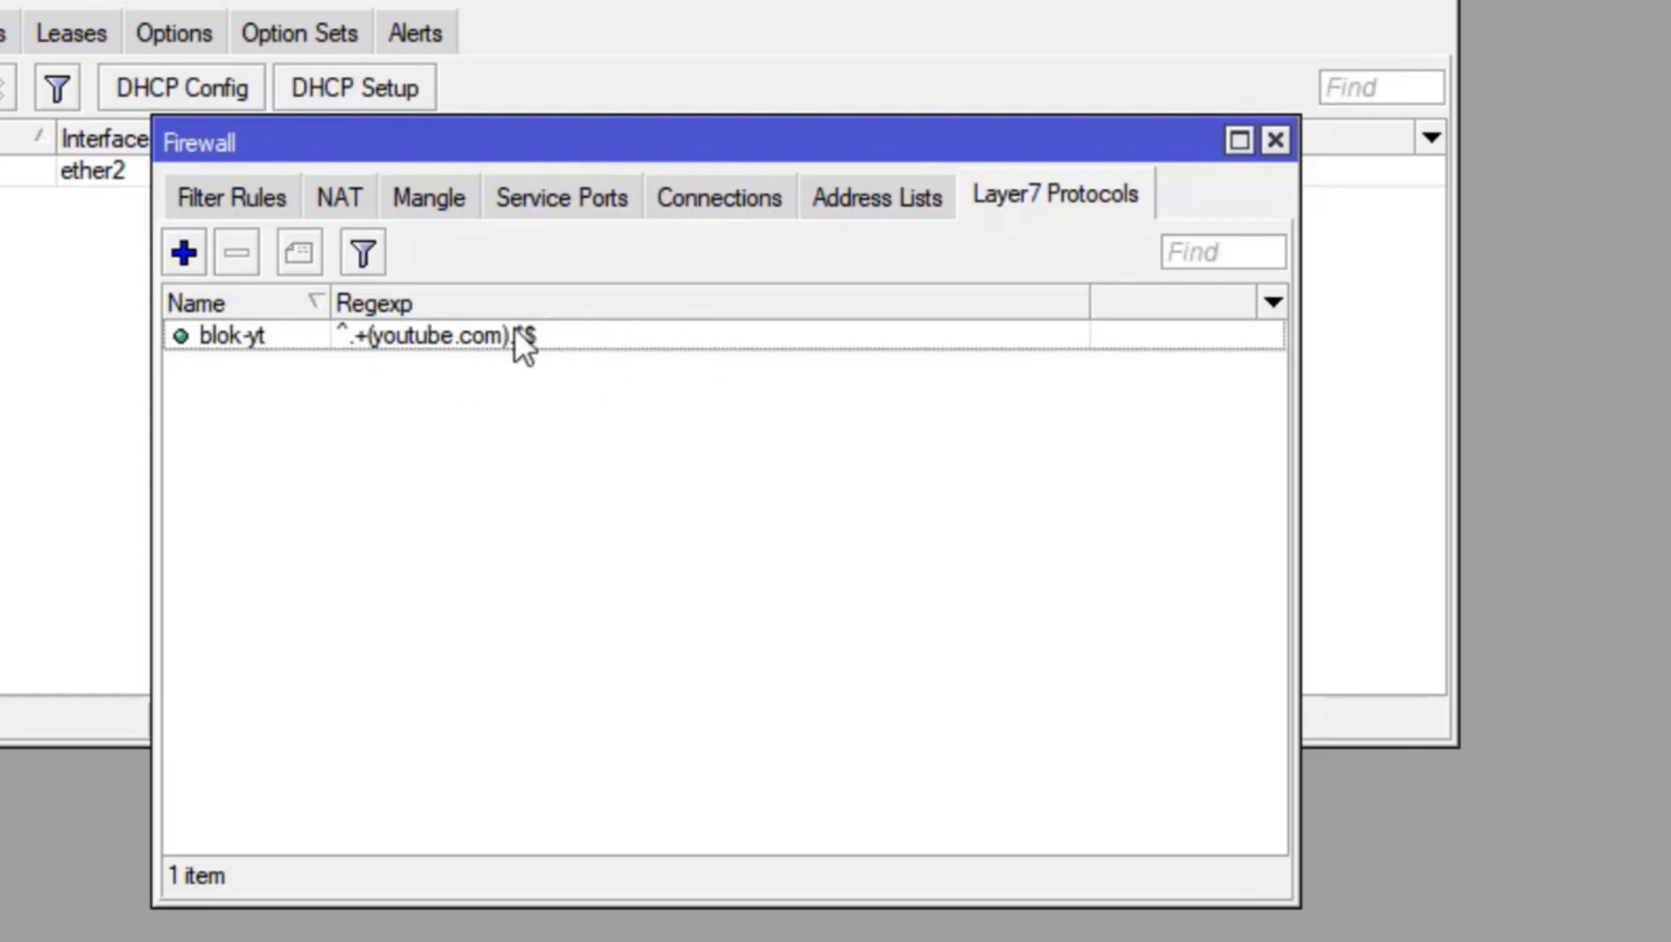
Start a new firewall filter rule and set its chain to forward.
left_click(223, 198)
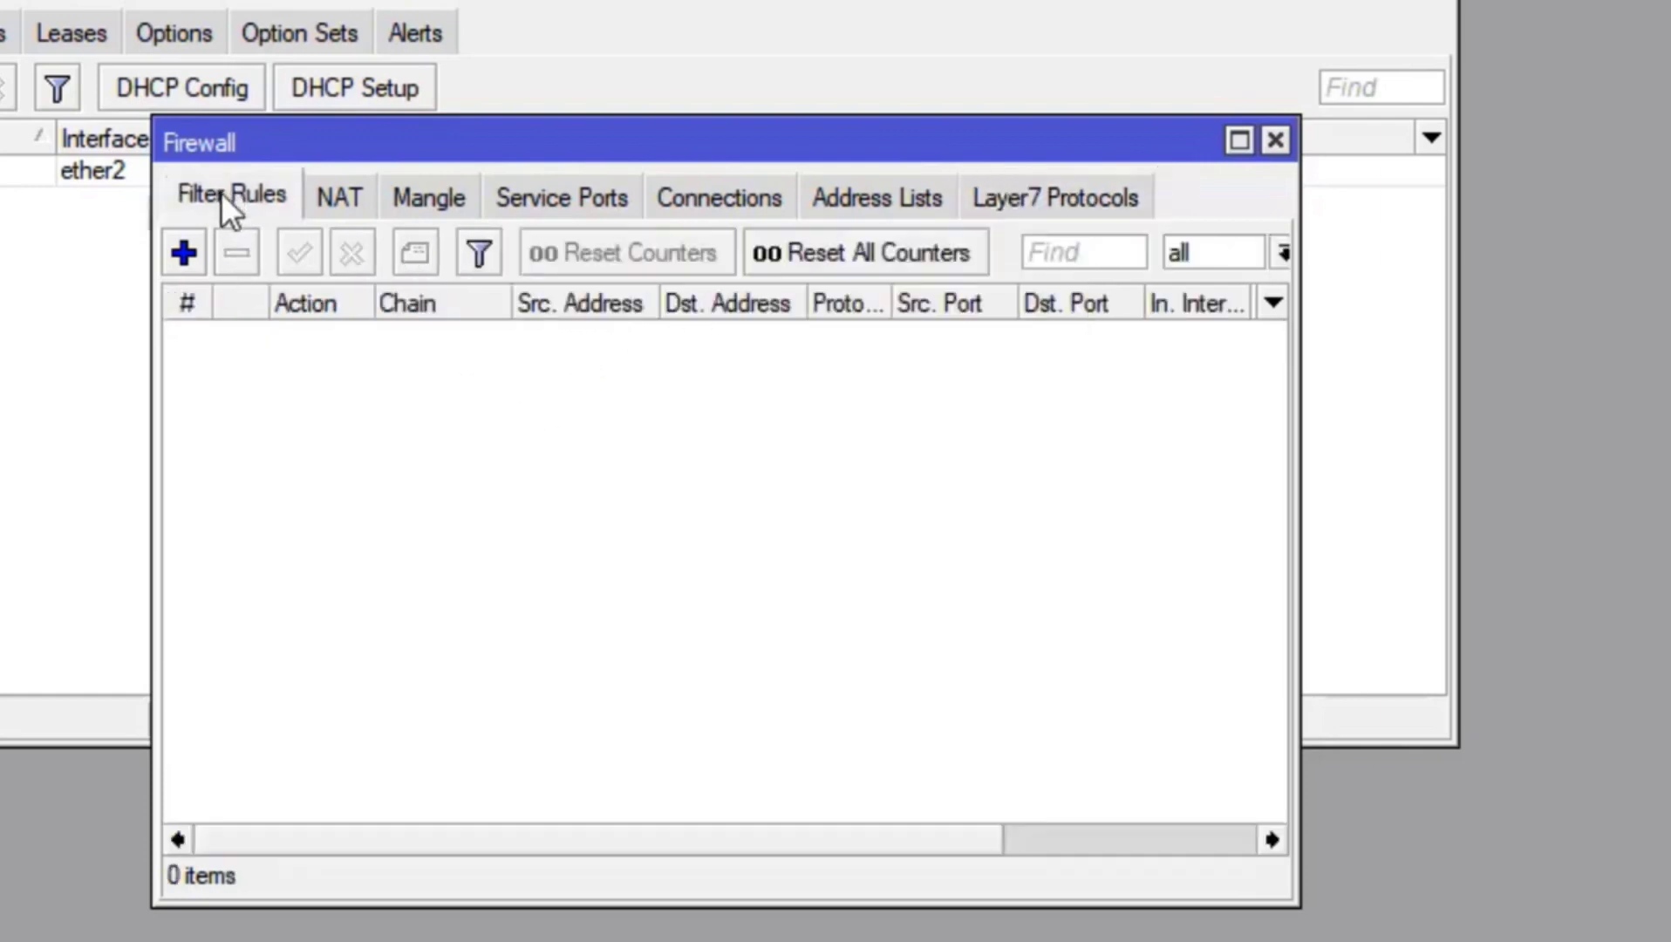
left_click(187, 253)
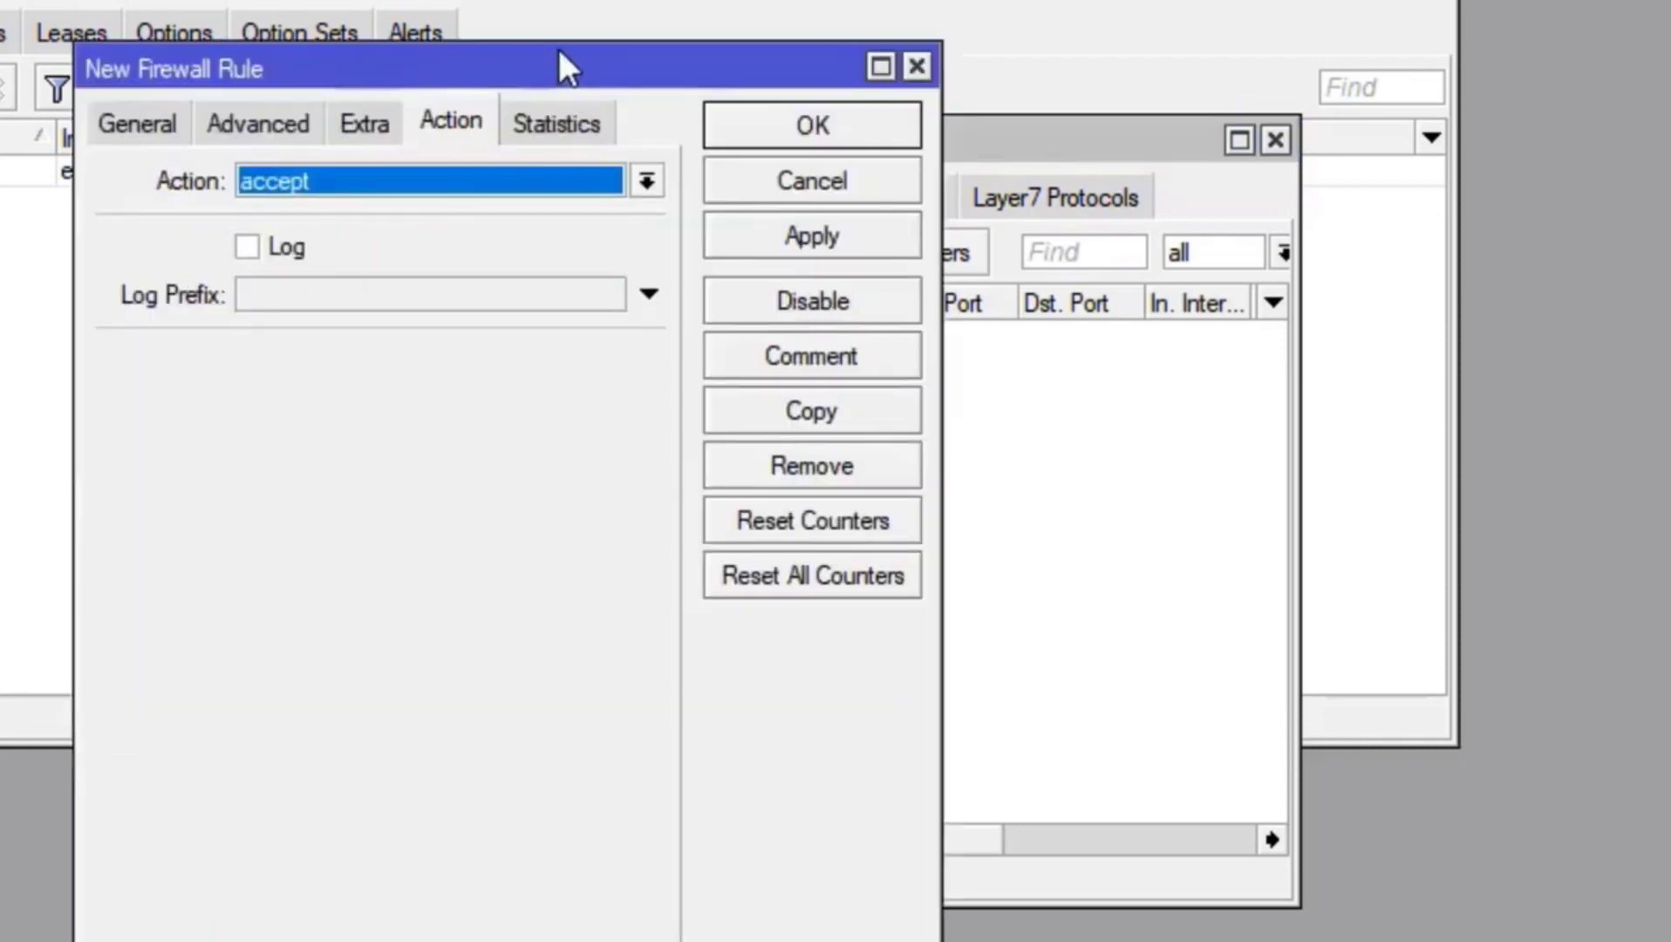
left_click_drag(675, 68, 1320, 75)
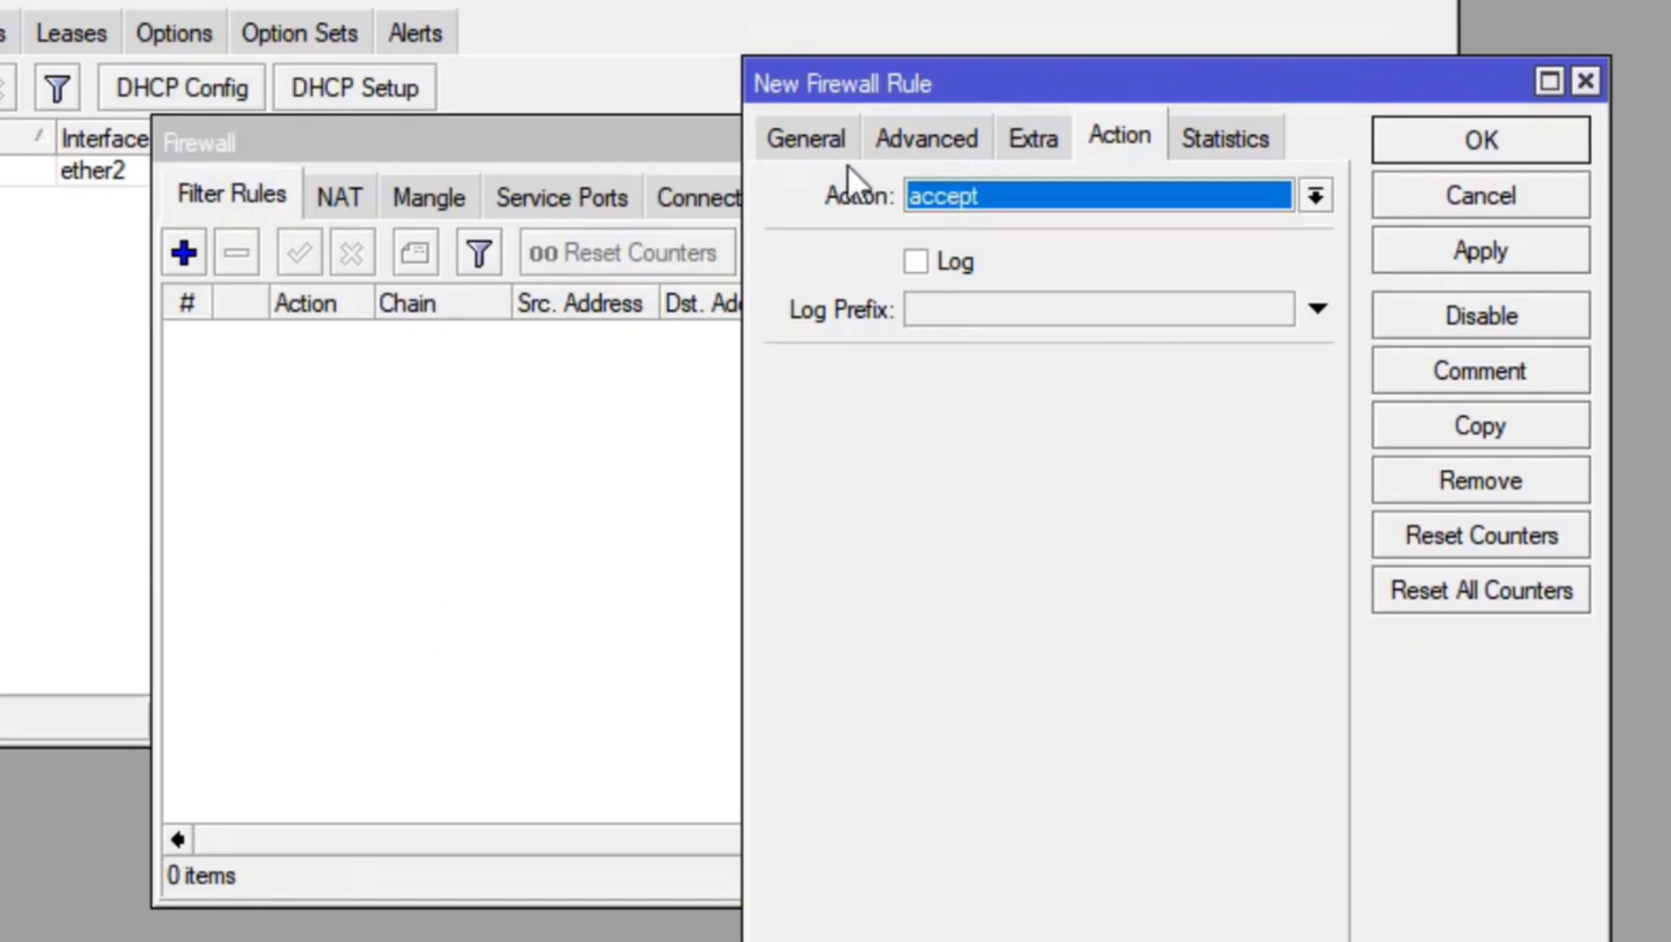
left_click(833, 144)
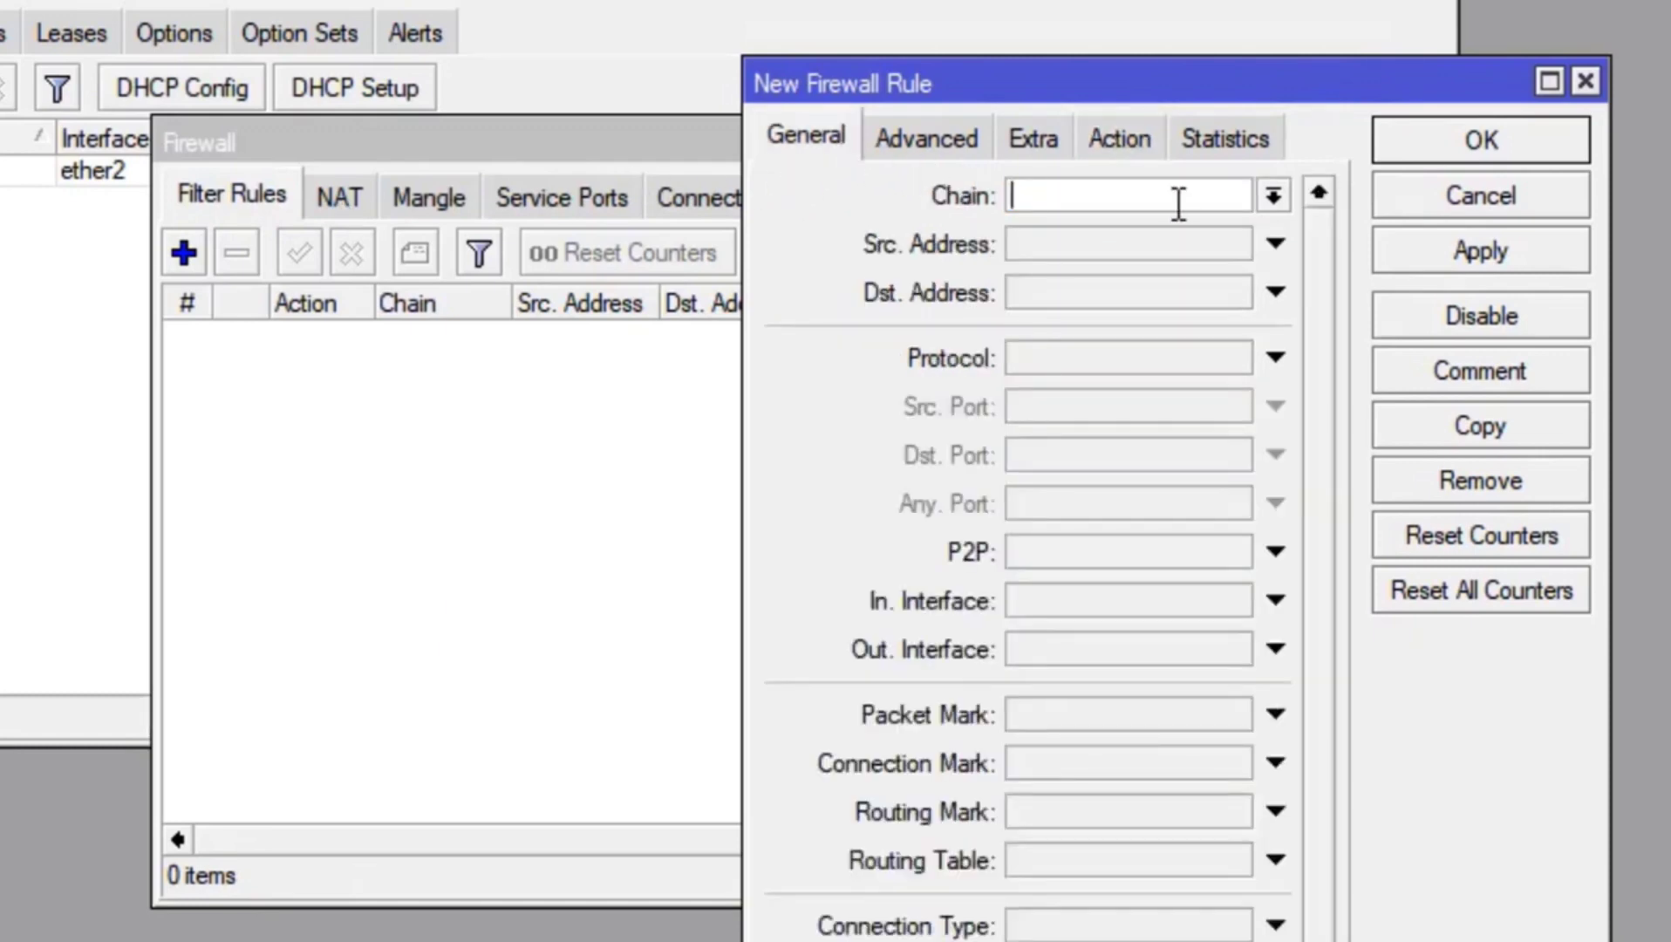
left_click(1274, 196)
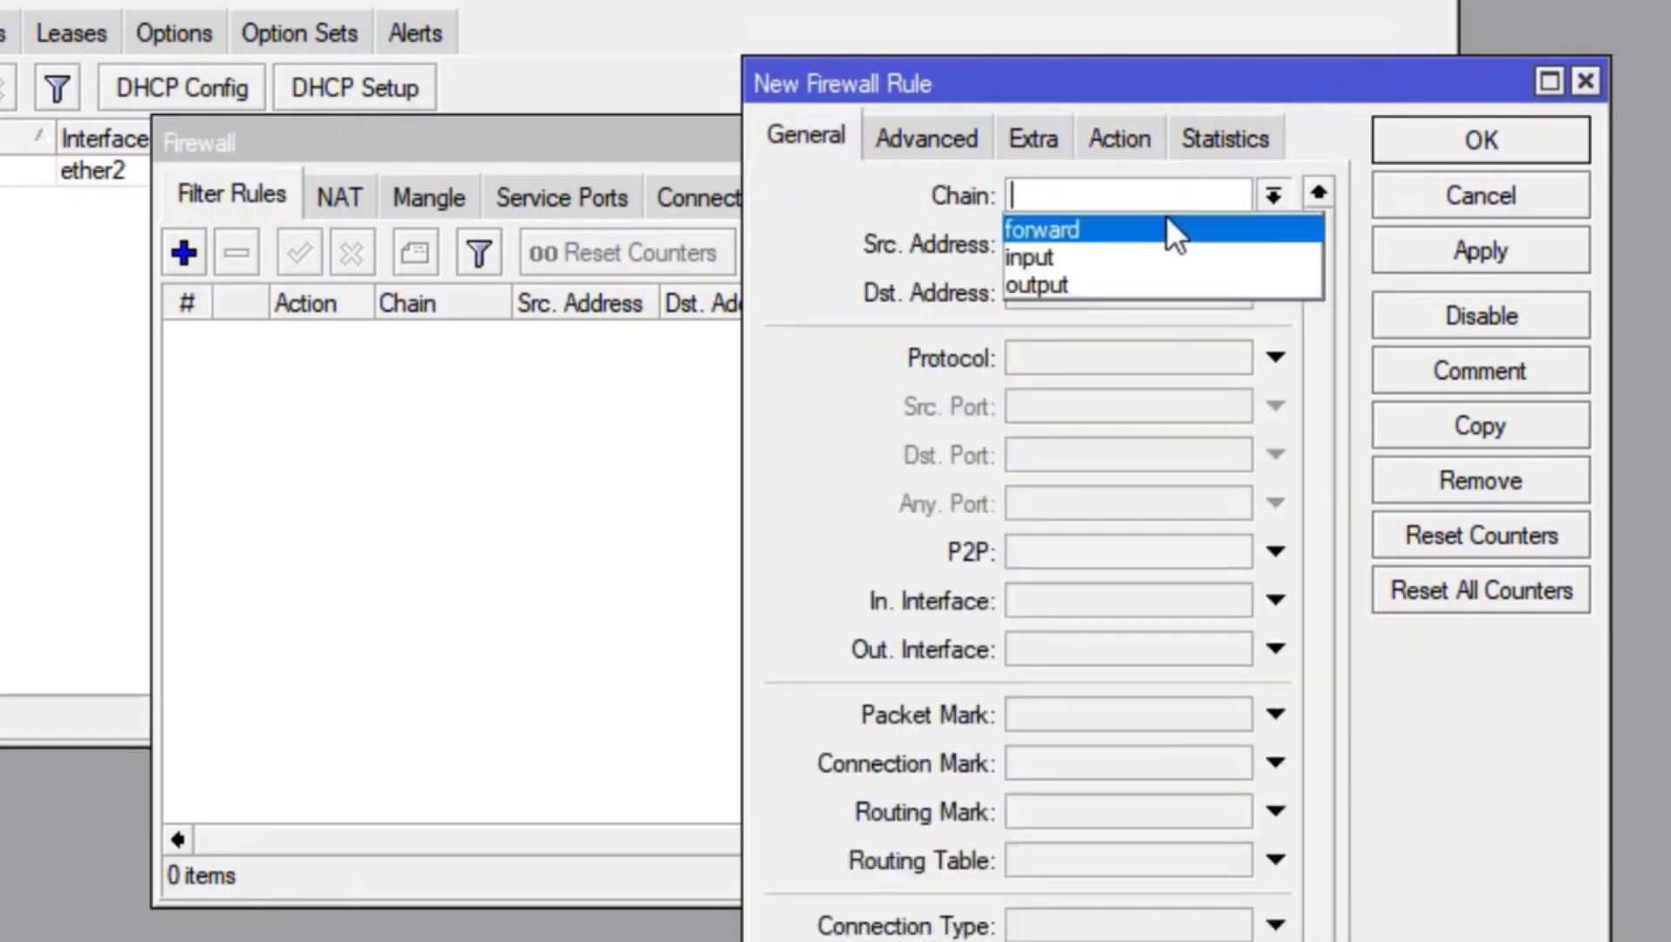
left_click(1100, 229)
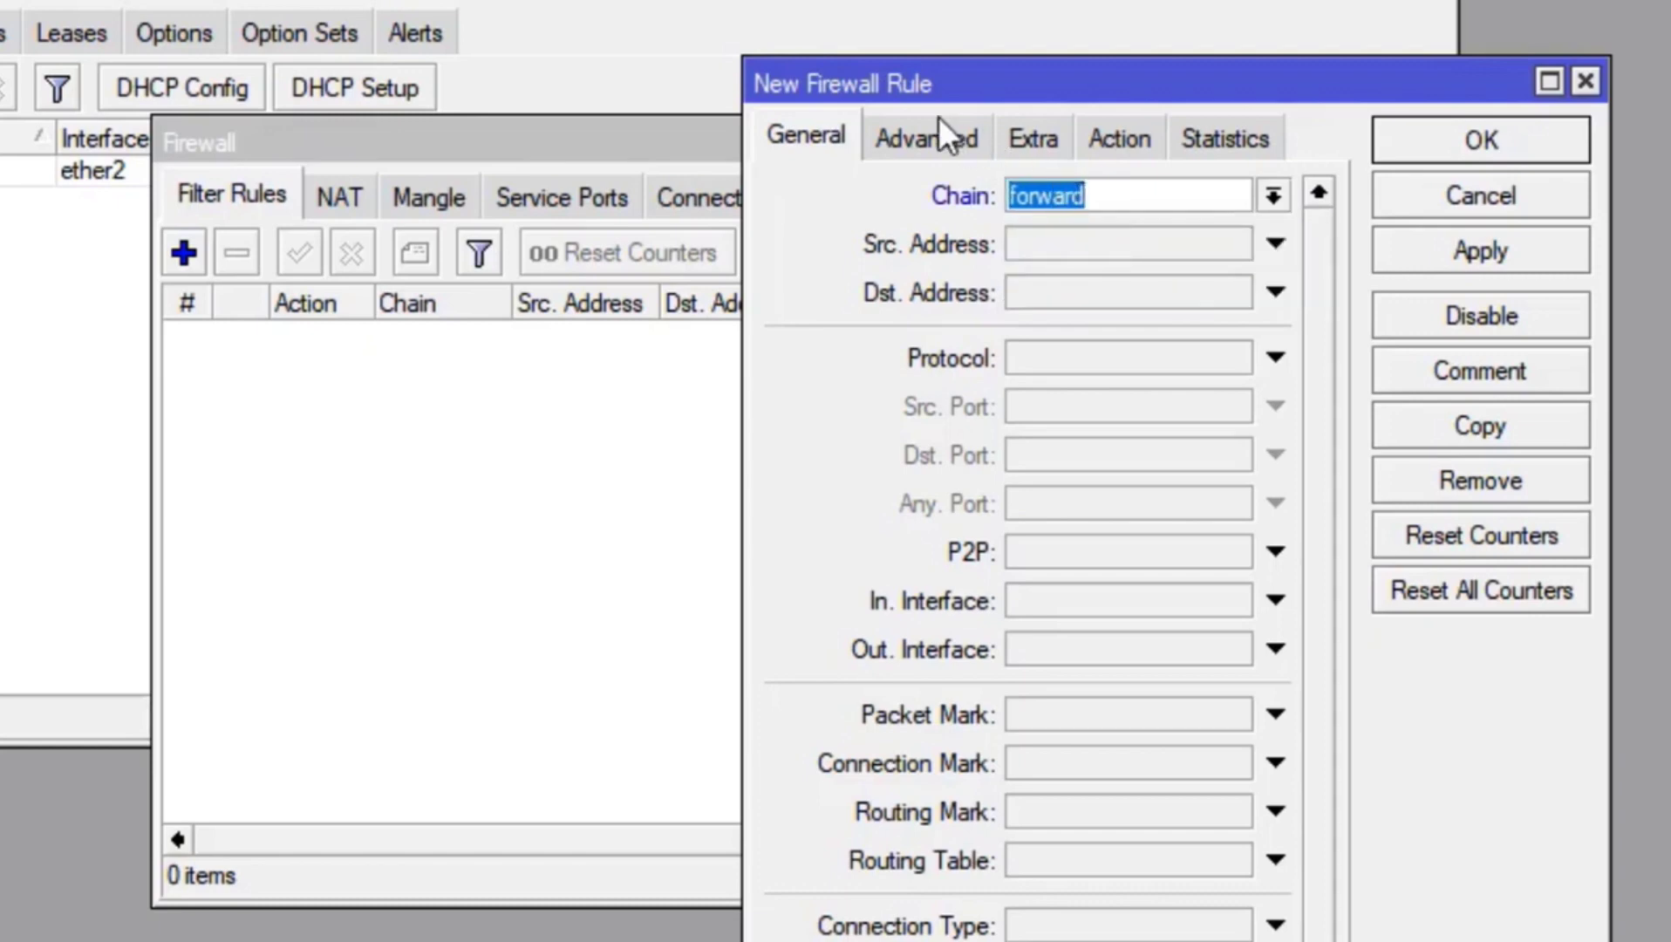
Set the filter rule's Layer7 protocol to blok-yt.
left_click(964, 139)
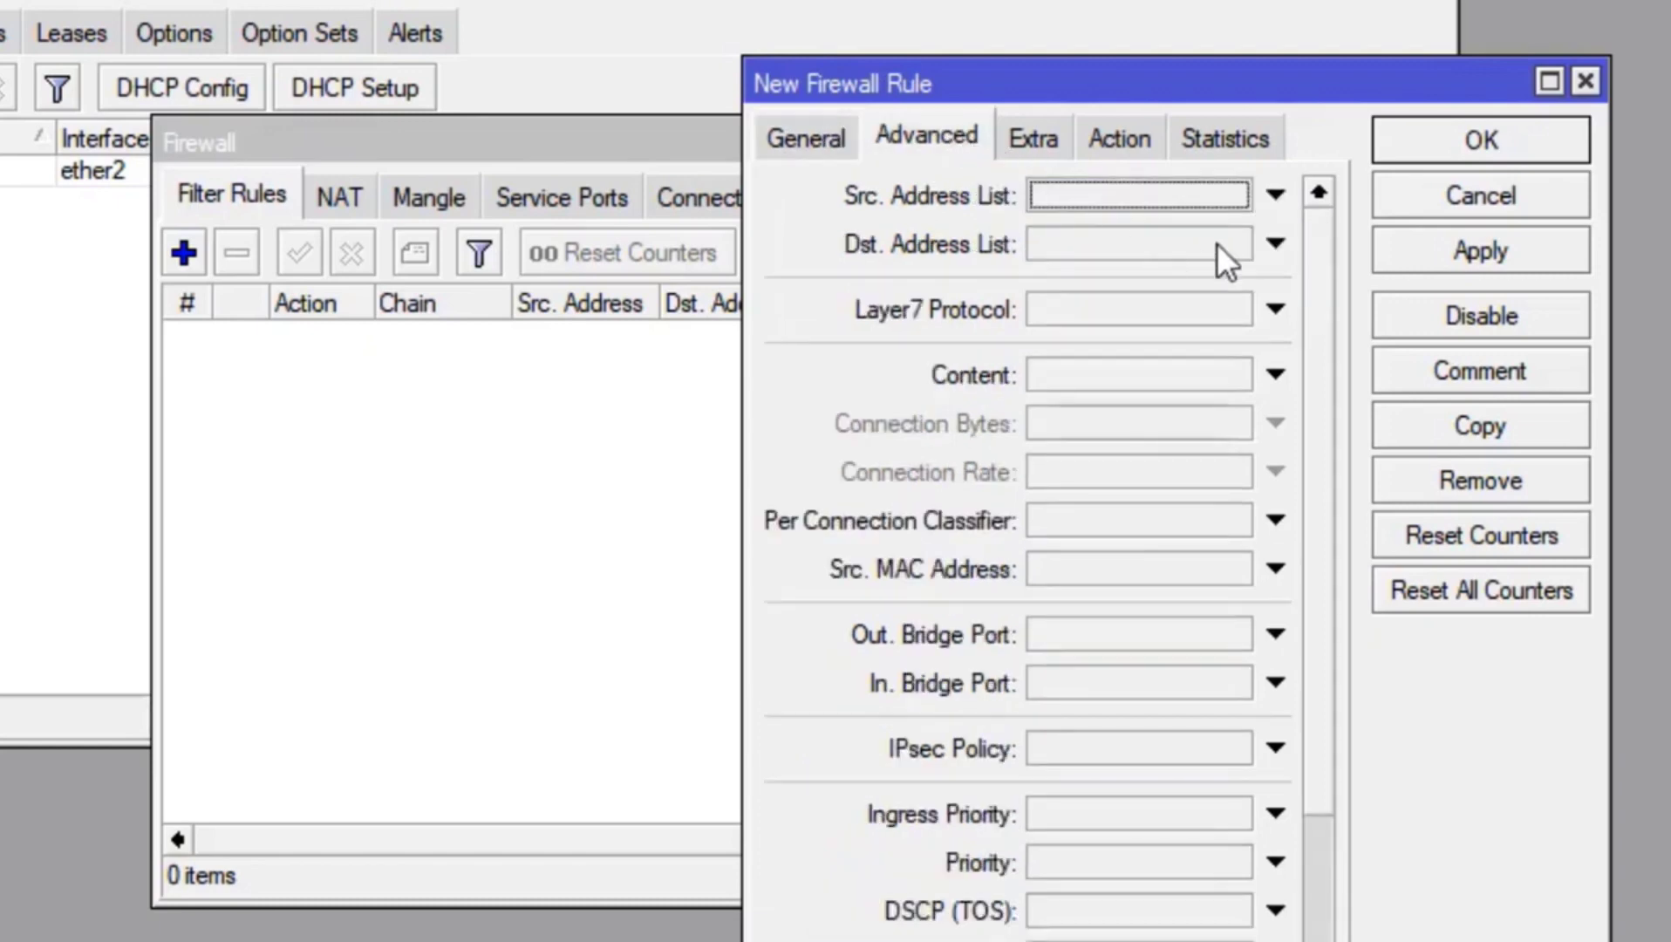
left_click(1194, 310)
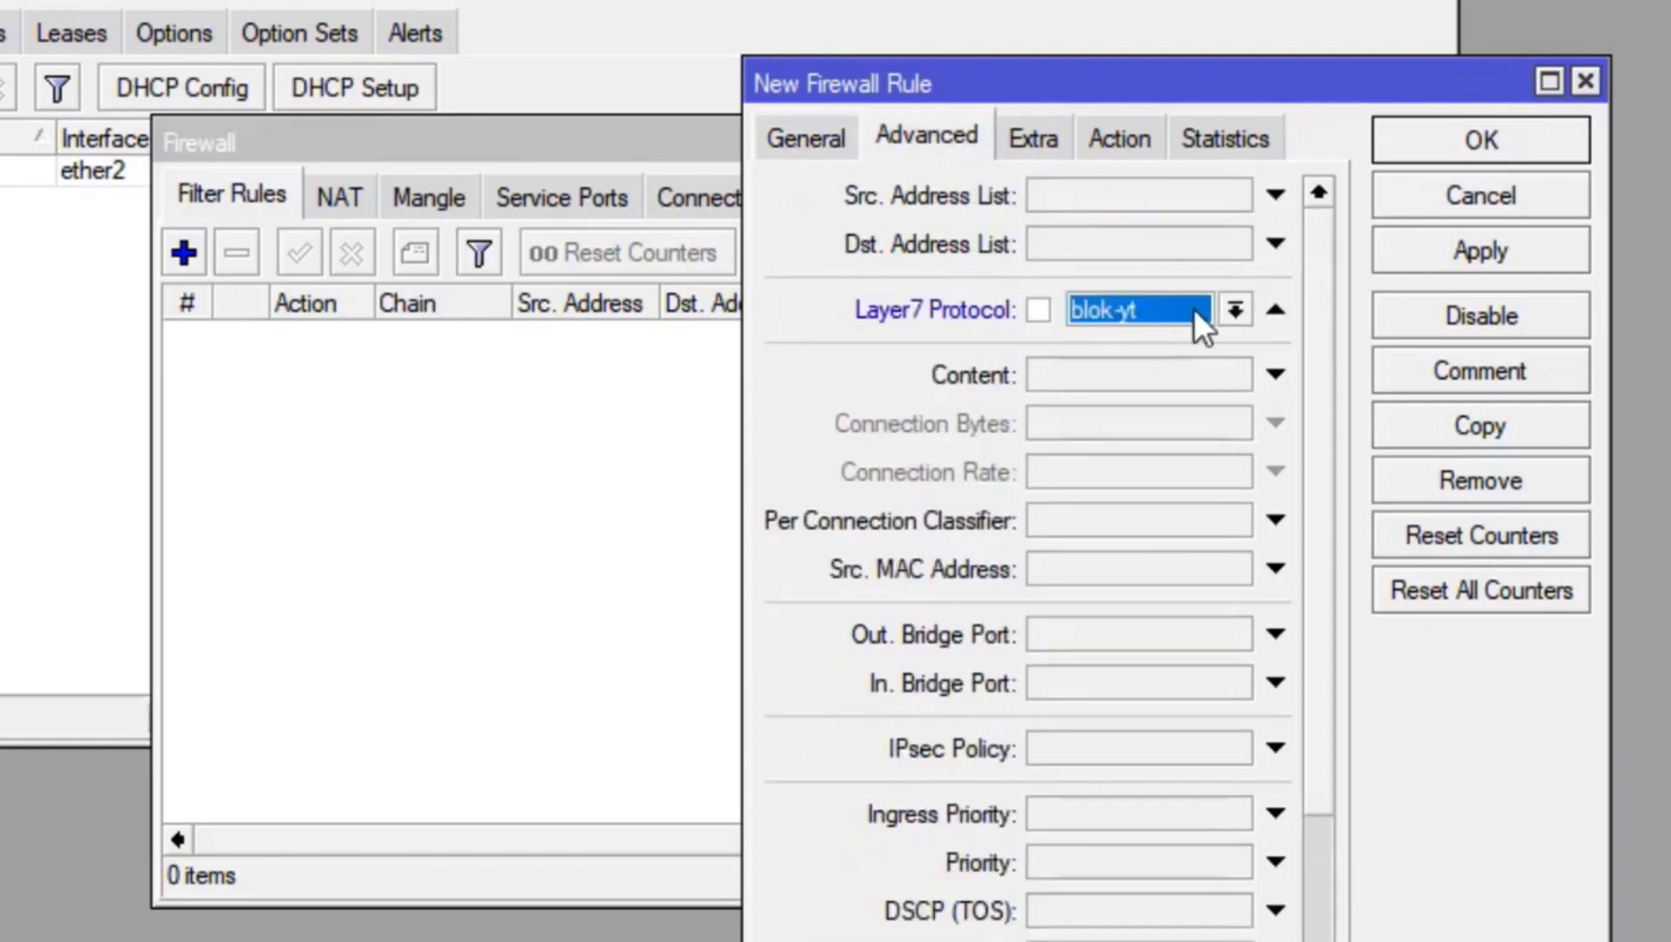
left_click(1242, 307)
left_click(1242, 305)
Set the filter rule's action to drop, and apply and save the rule.
left_click(1119, 141)
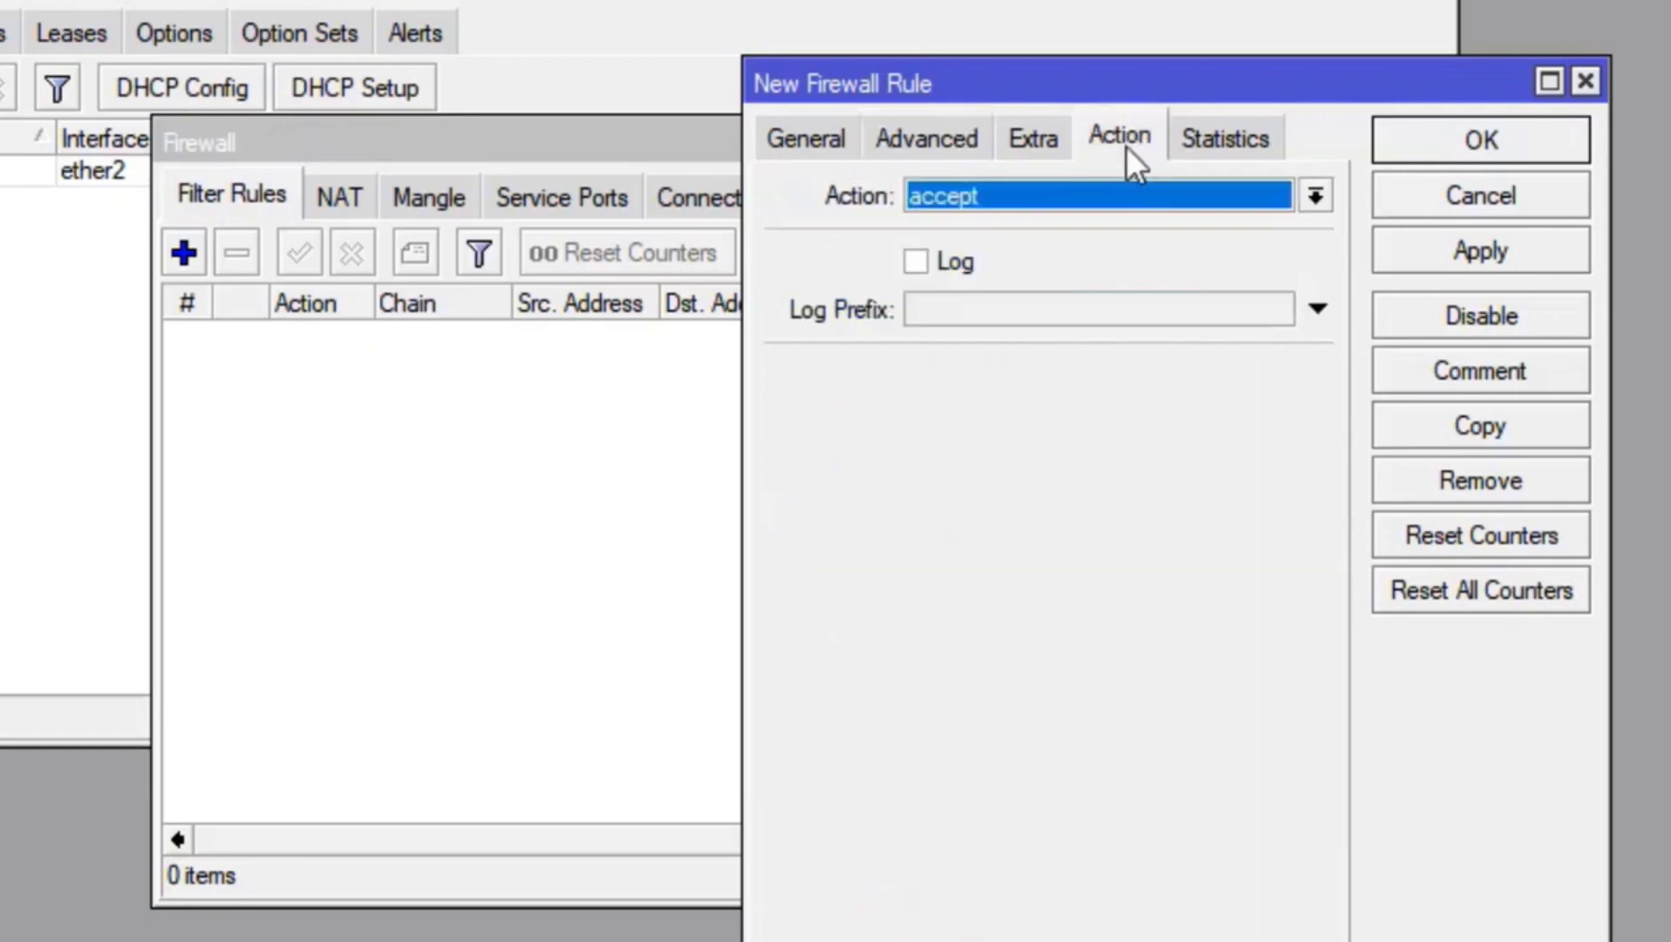
left_click(1110, 187)
left_click(1027, 319)
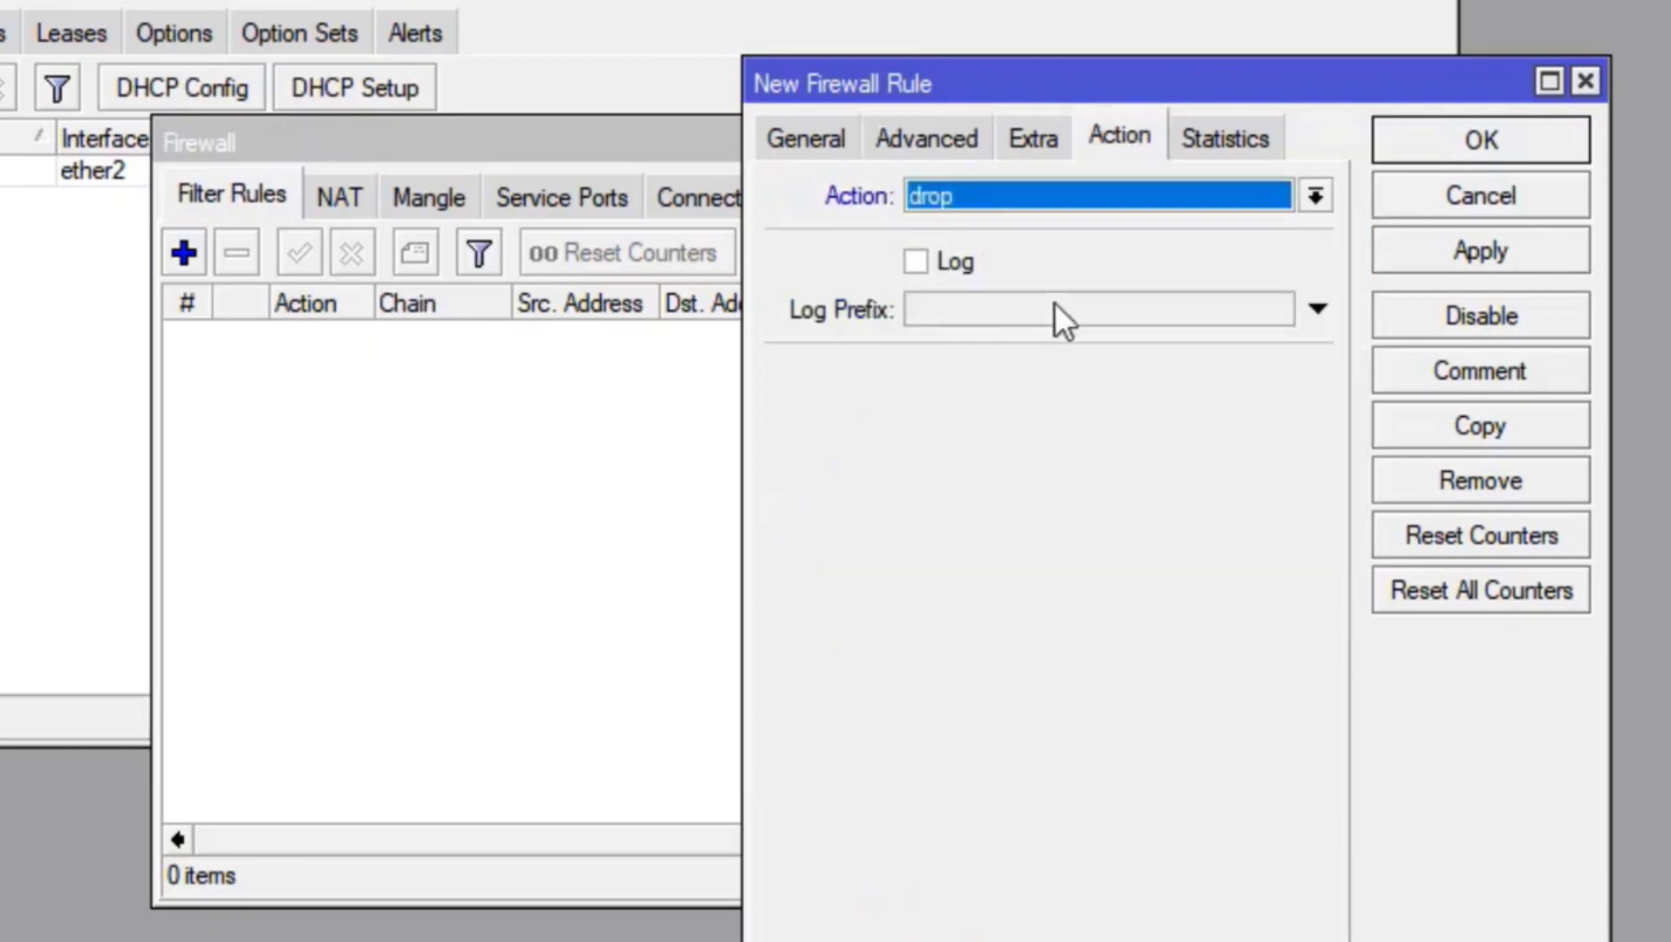
left_click(1508, 255)
left_click(1519, 147)
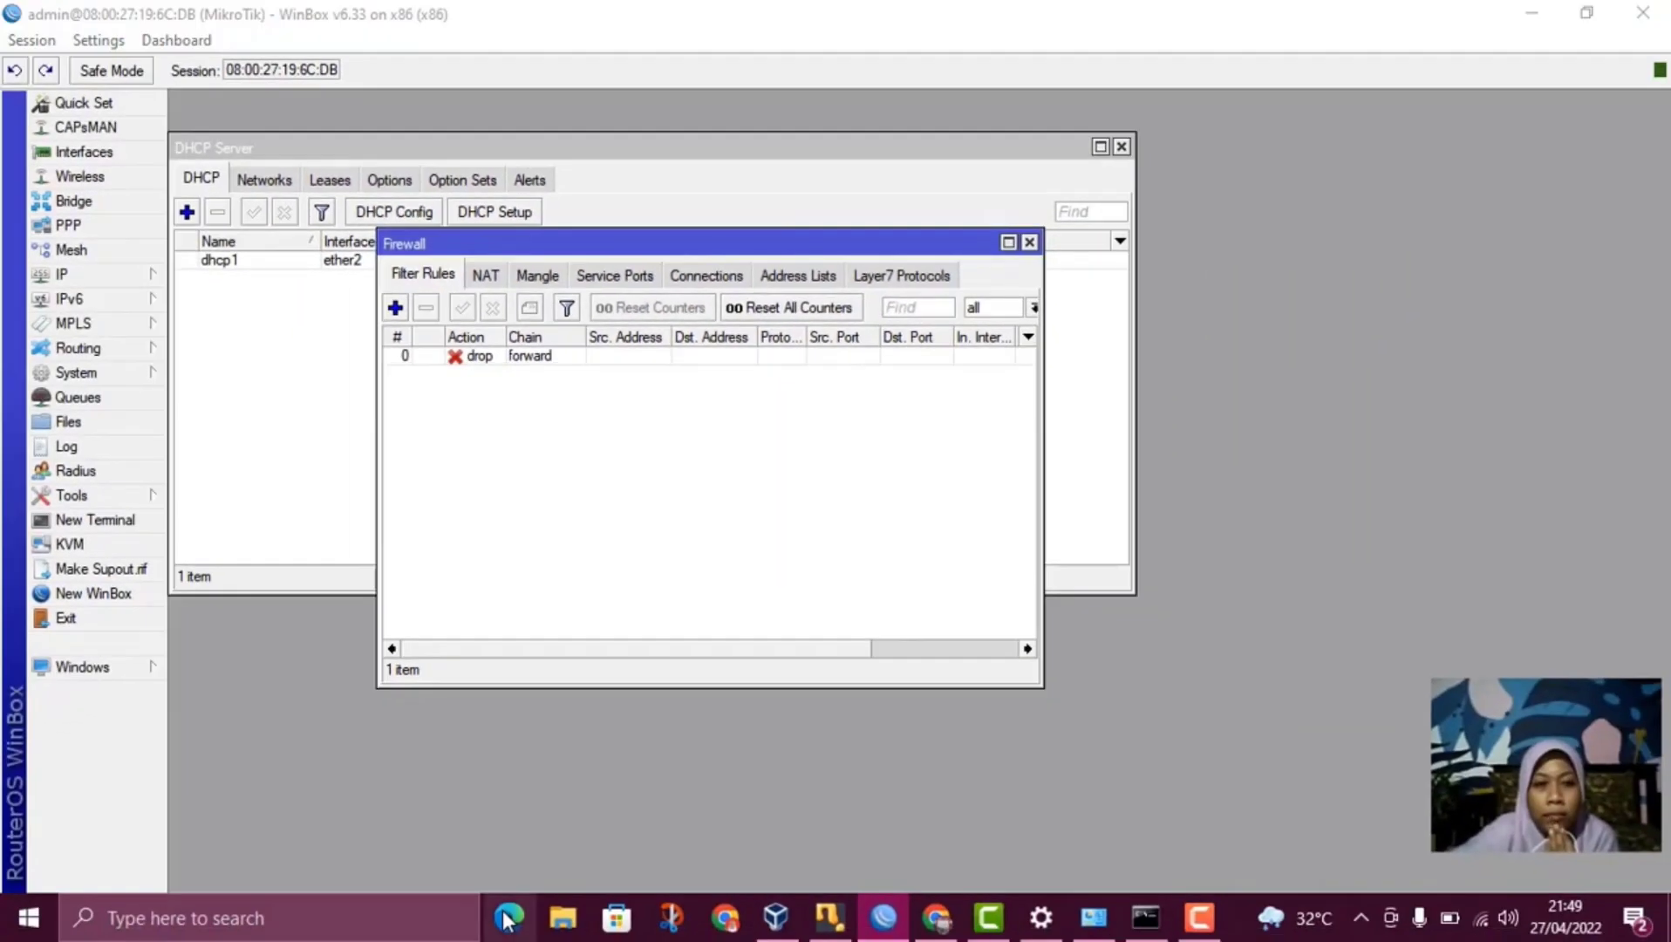
Open Microsoft Edge and arrange it side by side with the WinBox window.
left_click(506, 917)
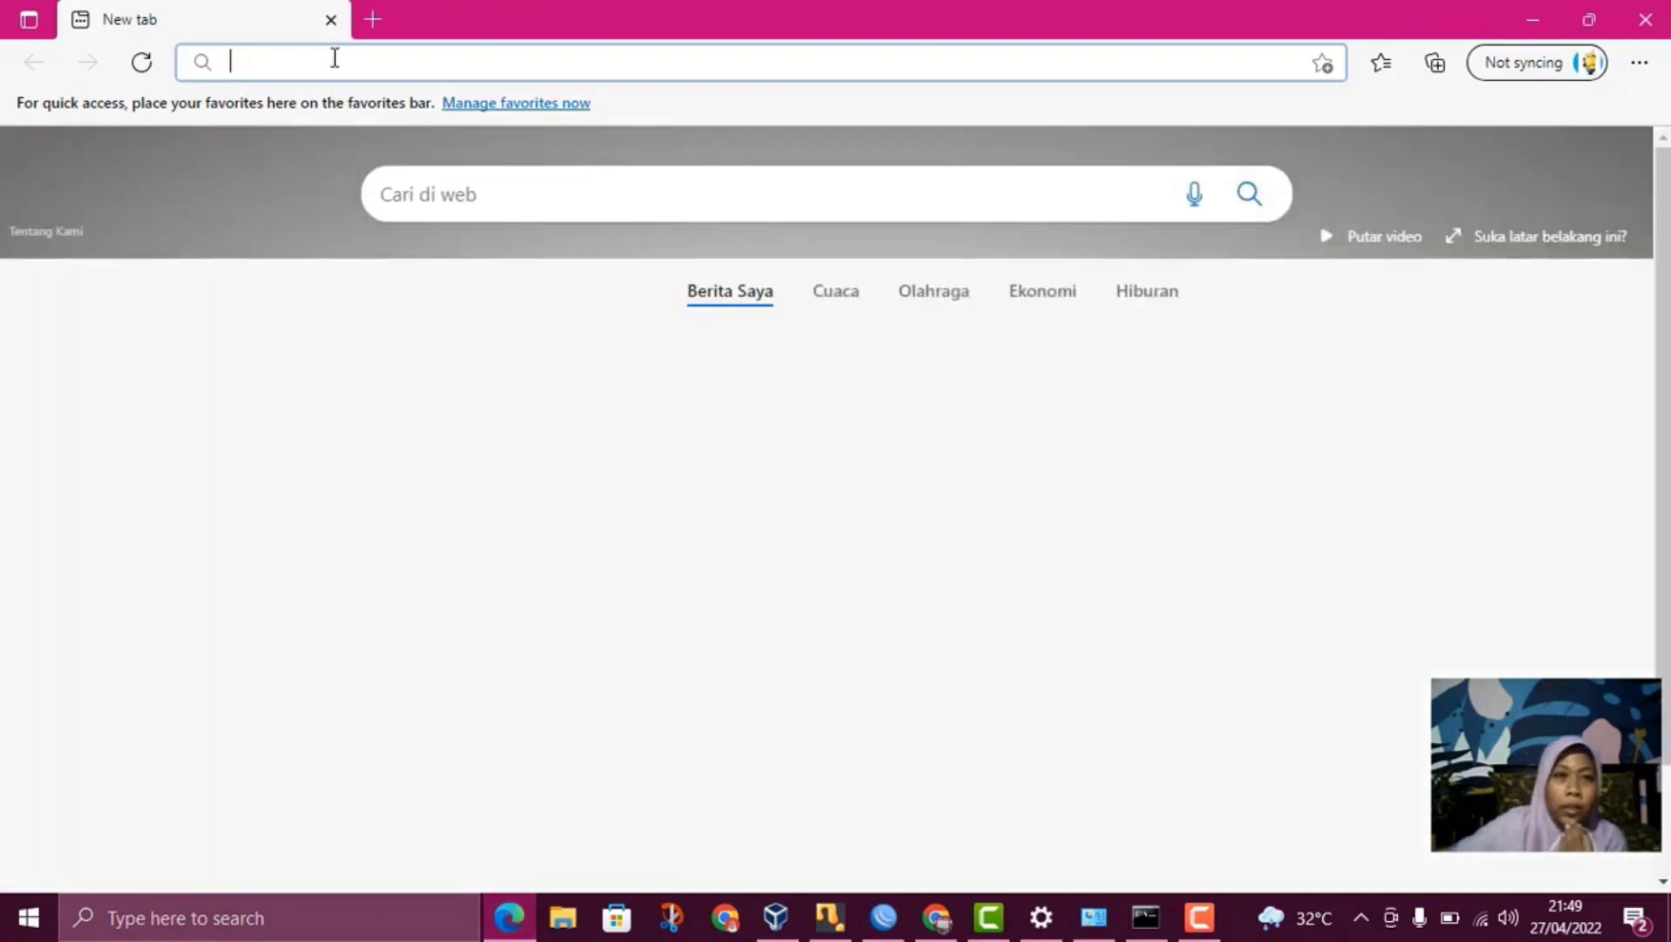
left_click(1587, 19)
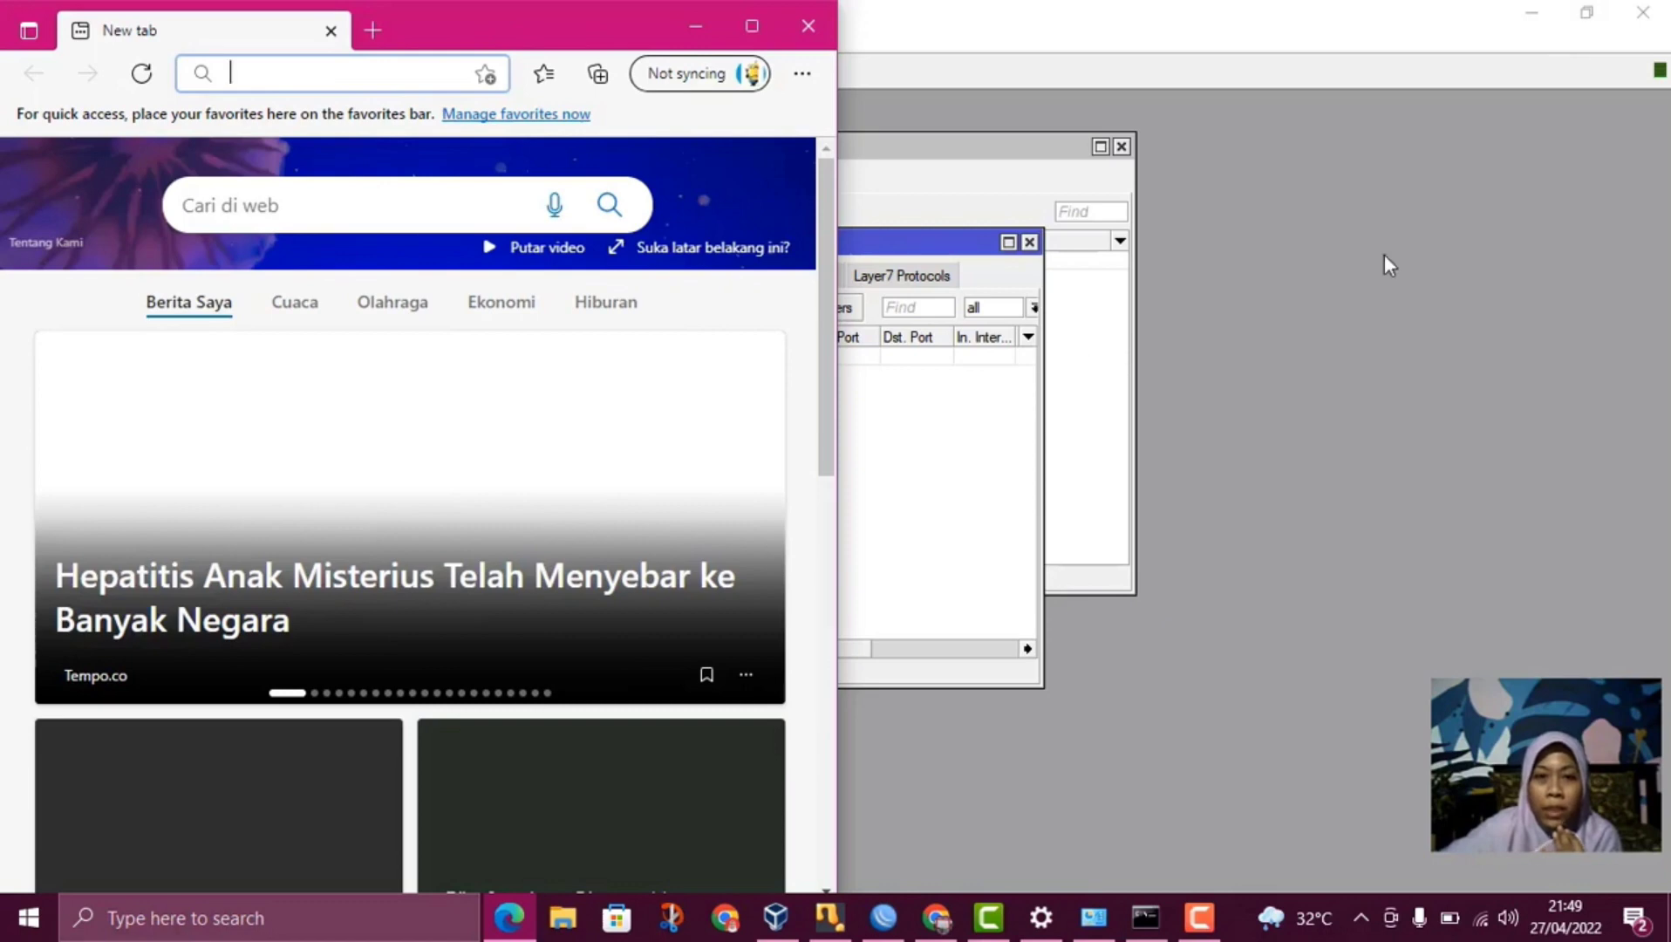
left_click(1384, 253)
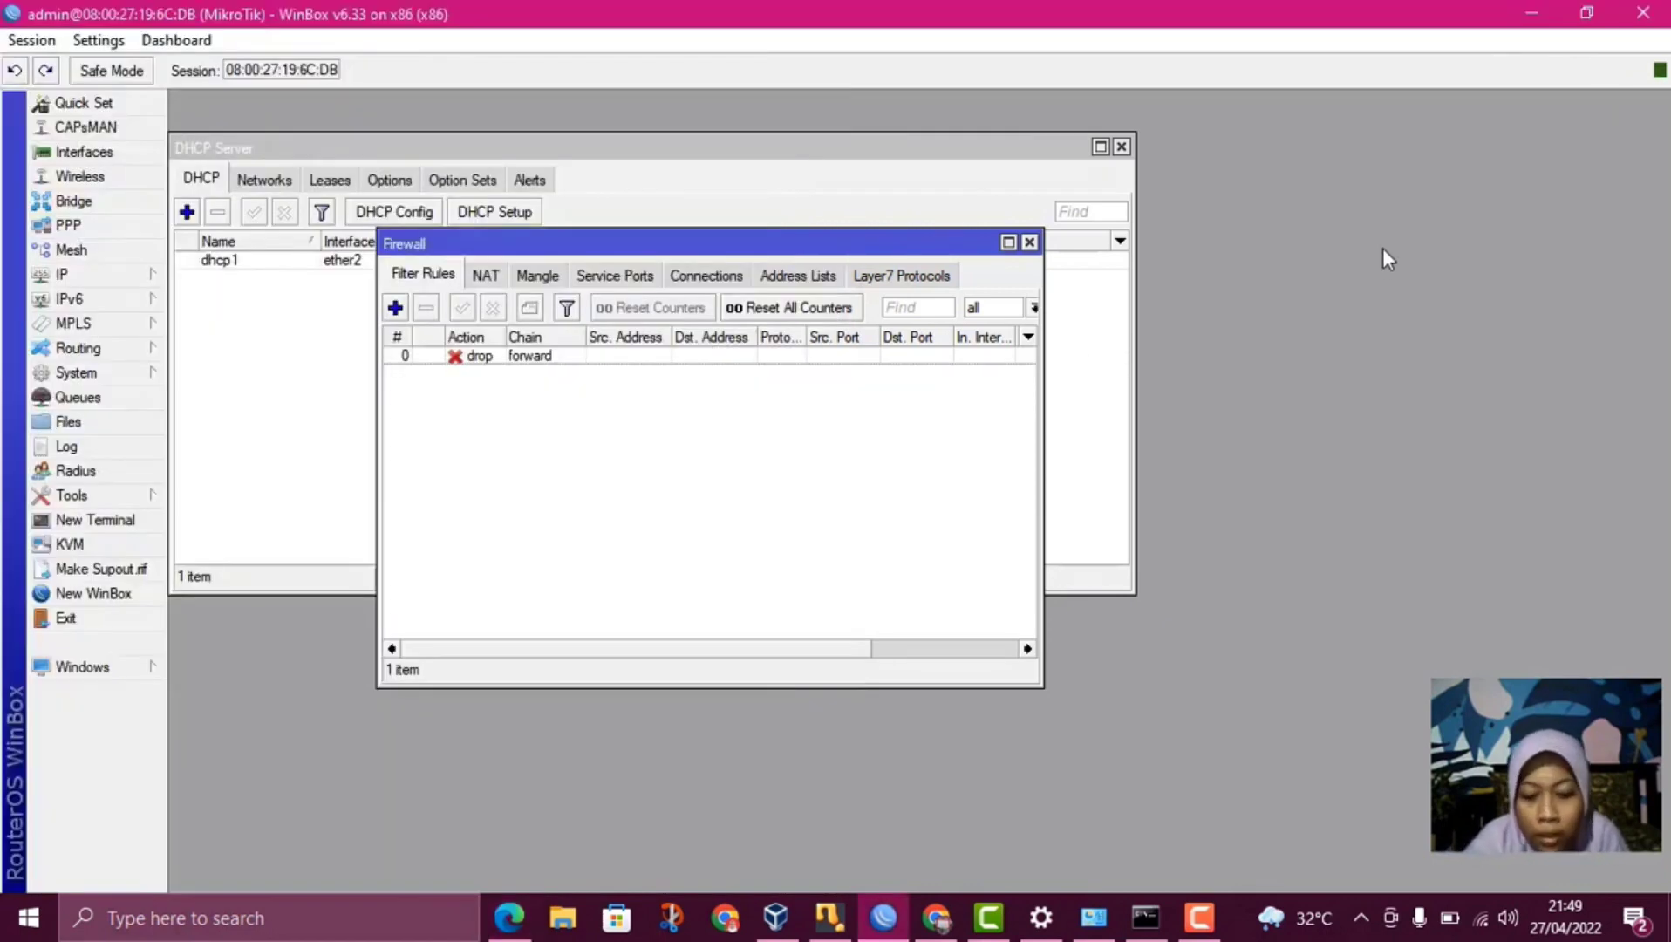
key("super+Right")
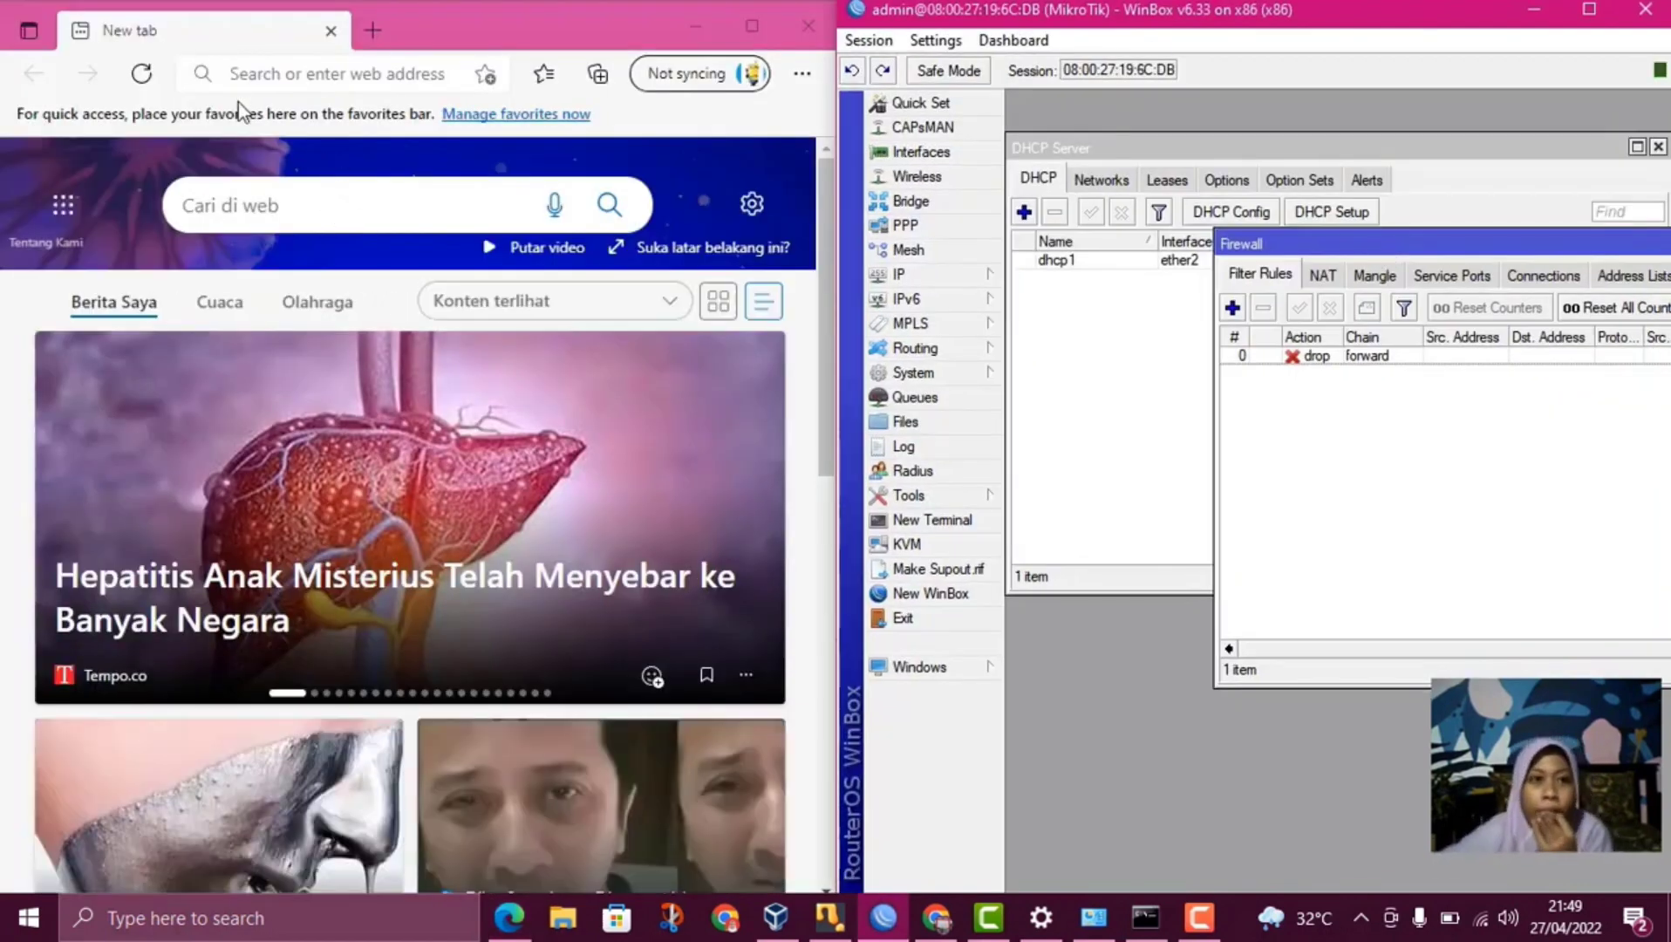
Load youtube.com in Microsoft Edge to test the blocking rule.
left_click(272, 76)
type("yo")
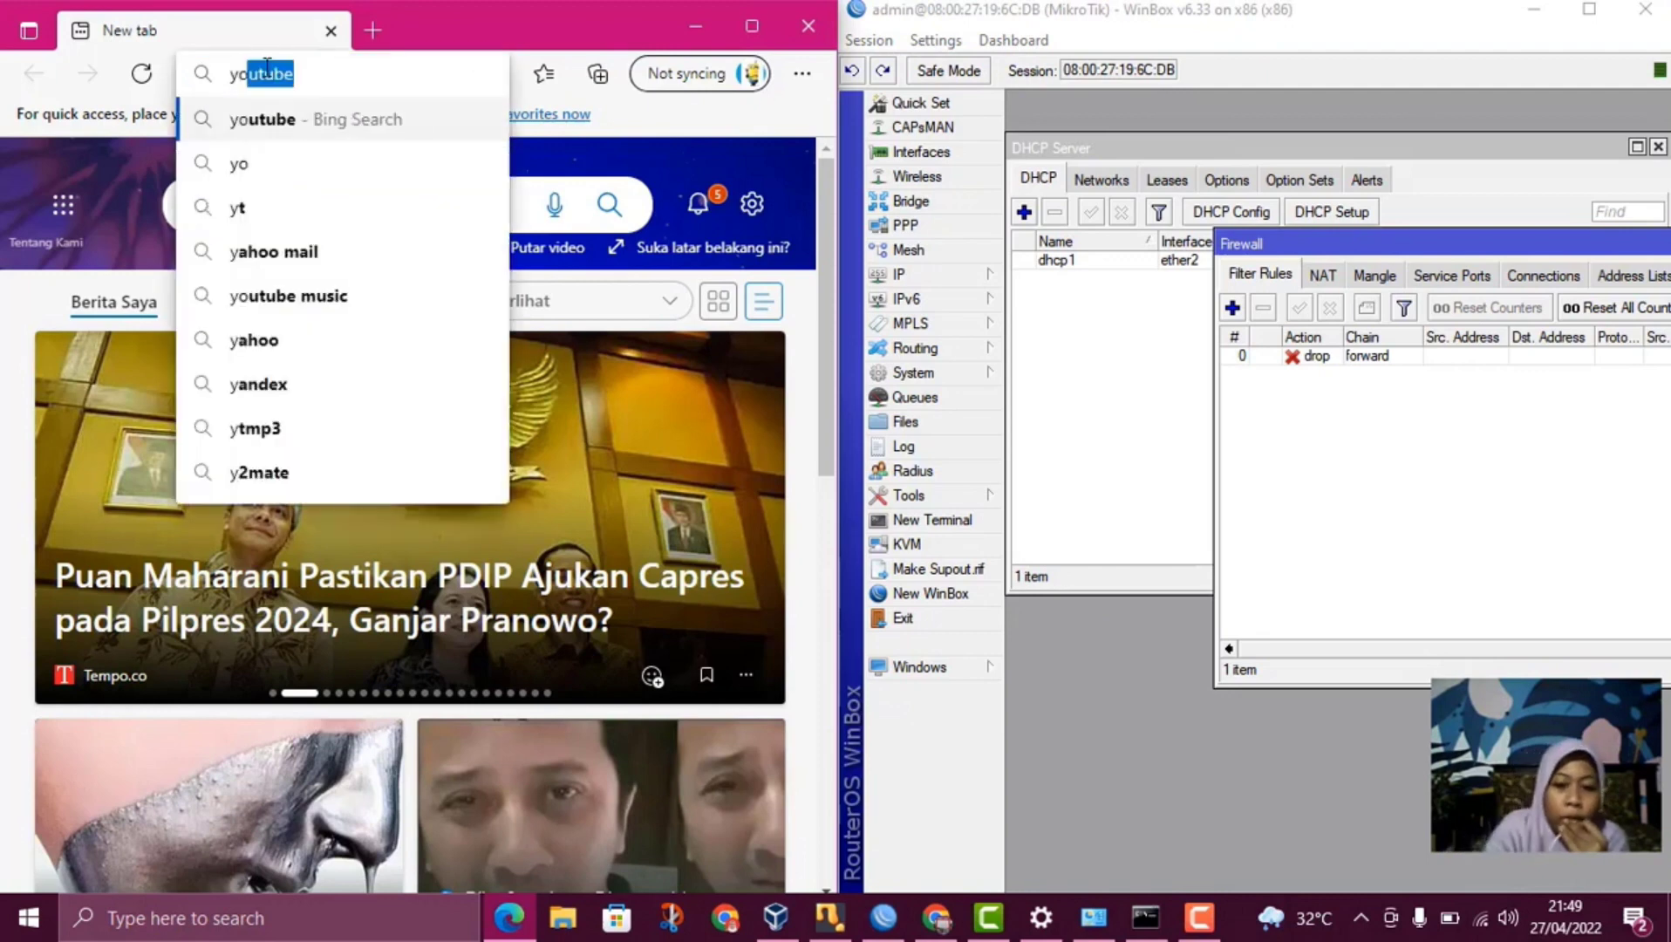
type("utube.com")
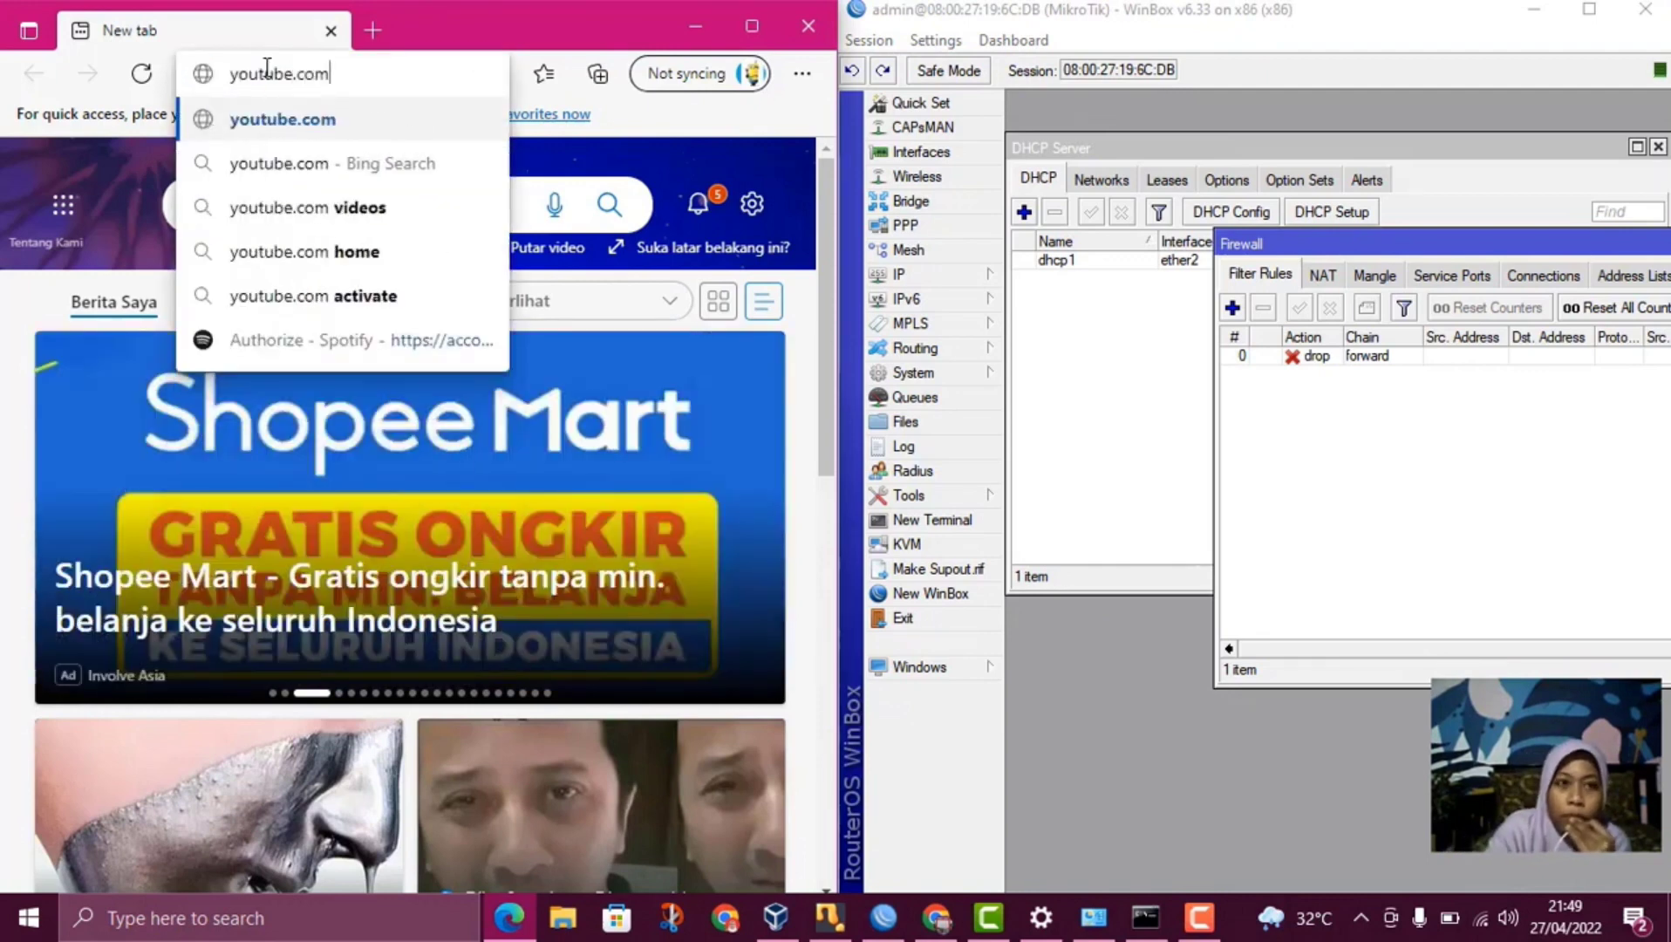
key("Return")
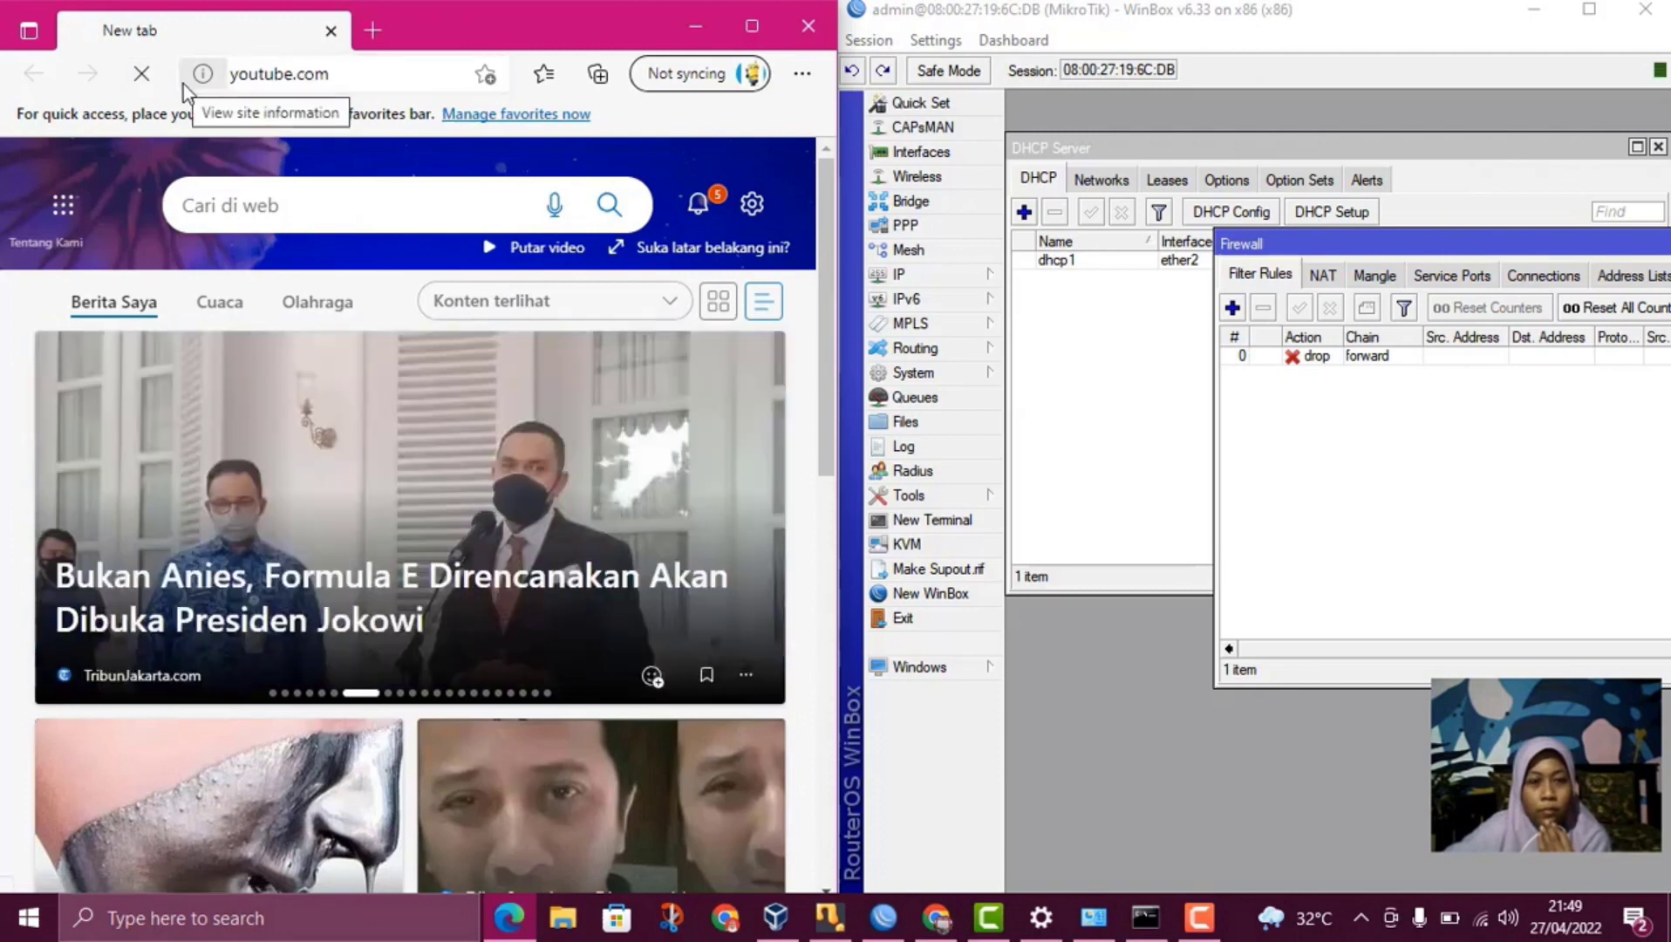
Switch to WinBox and disable the forward drop rule in the firewall filter rules.
left_click(1315, 356)
left_click(1330, 309)
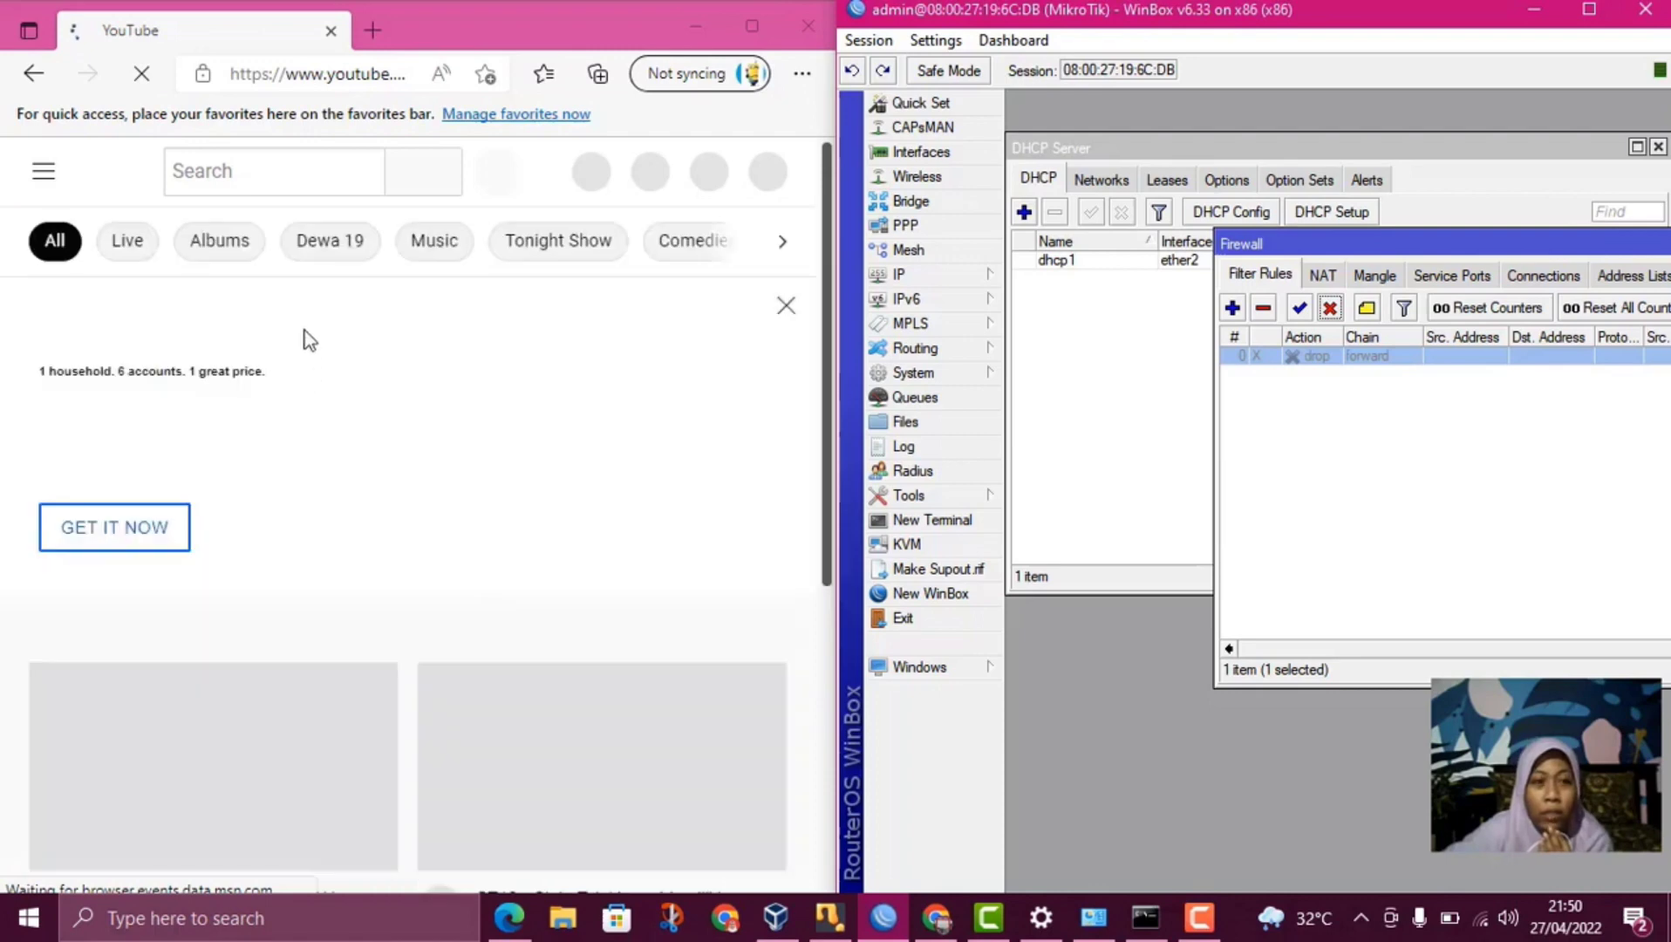
Re-enable the forward drop rule in the firewall filter rules, and open a new tab in Microsoft Edge.
left_click(1299, 309)
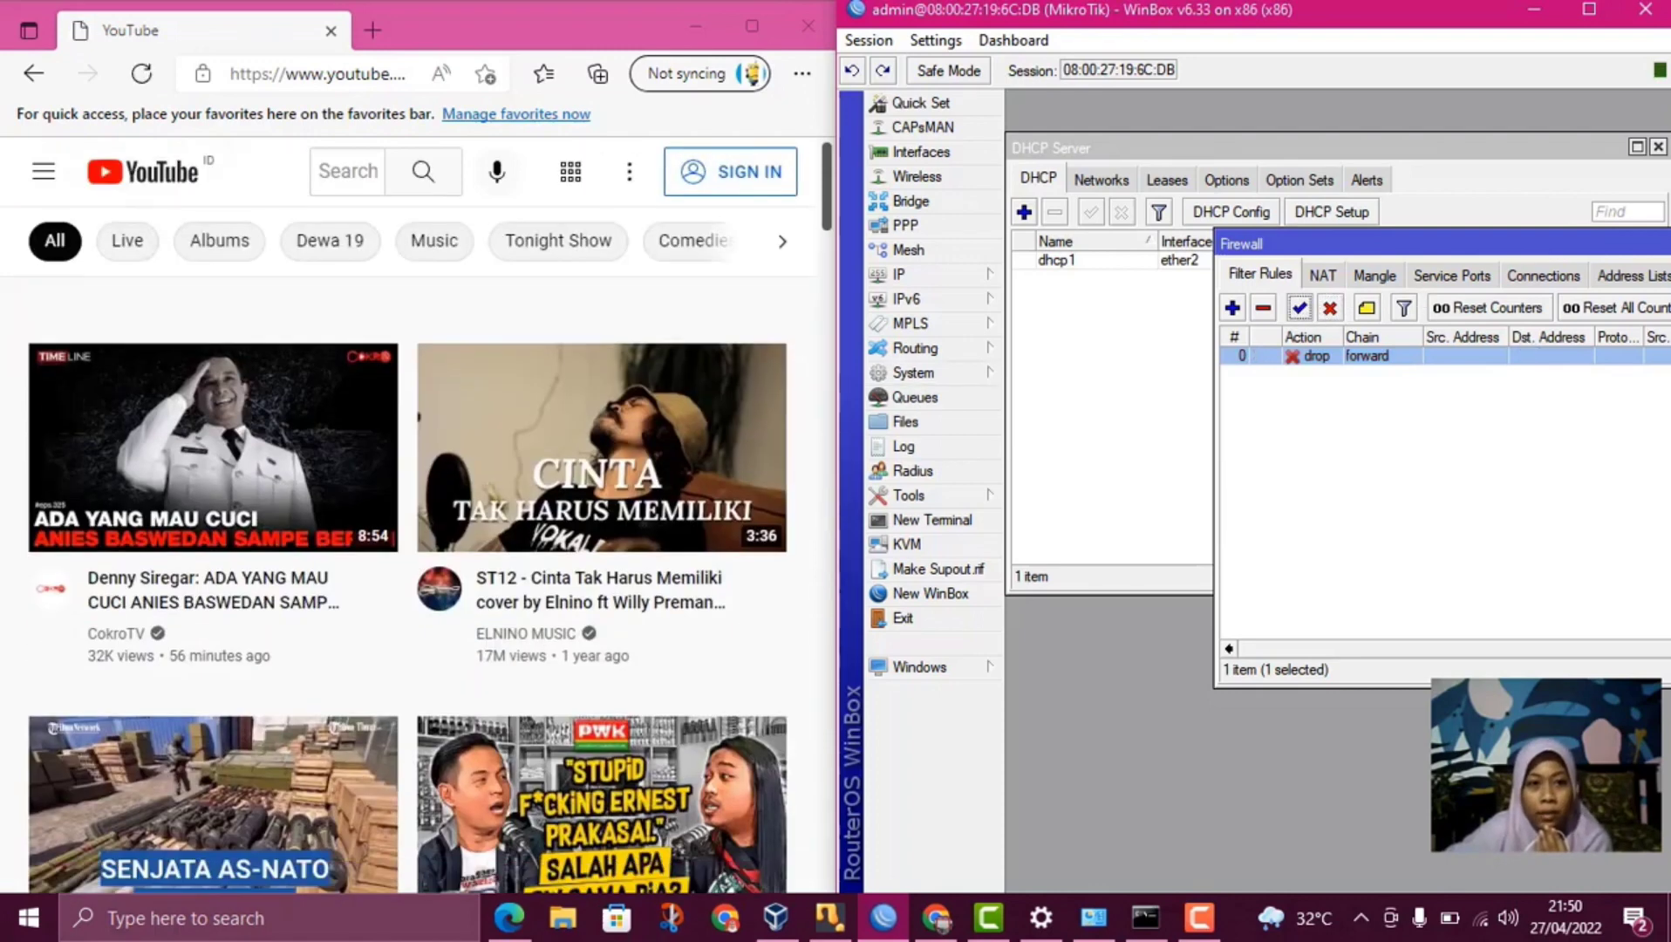
left_click_drag(1337, 248, 1274, 248)
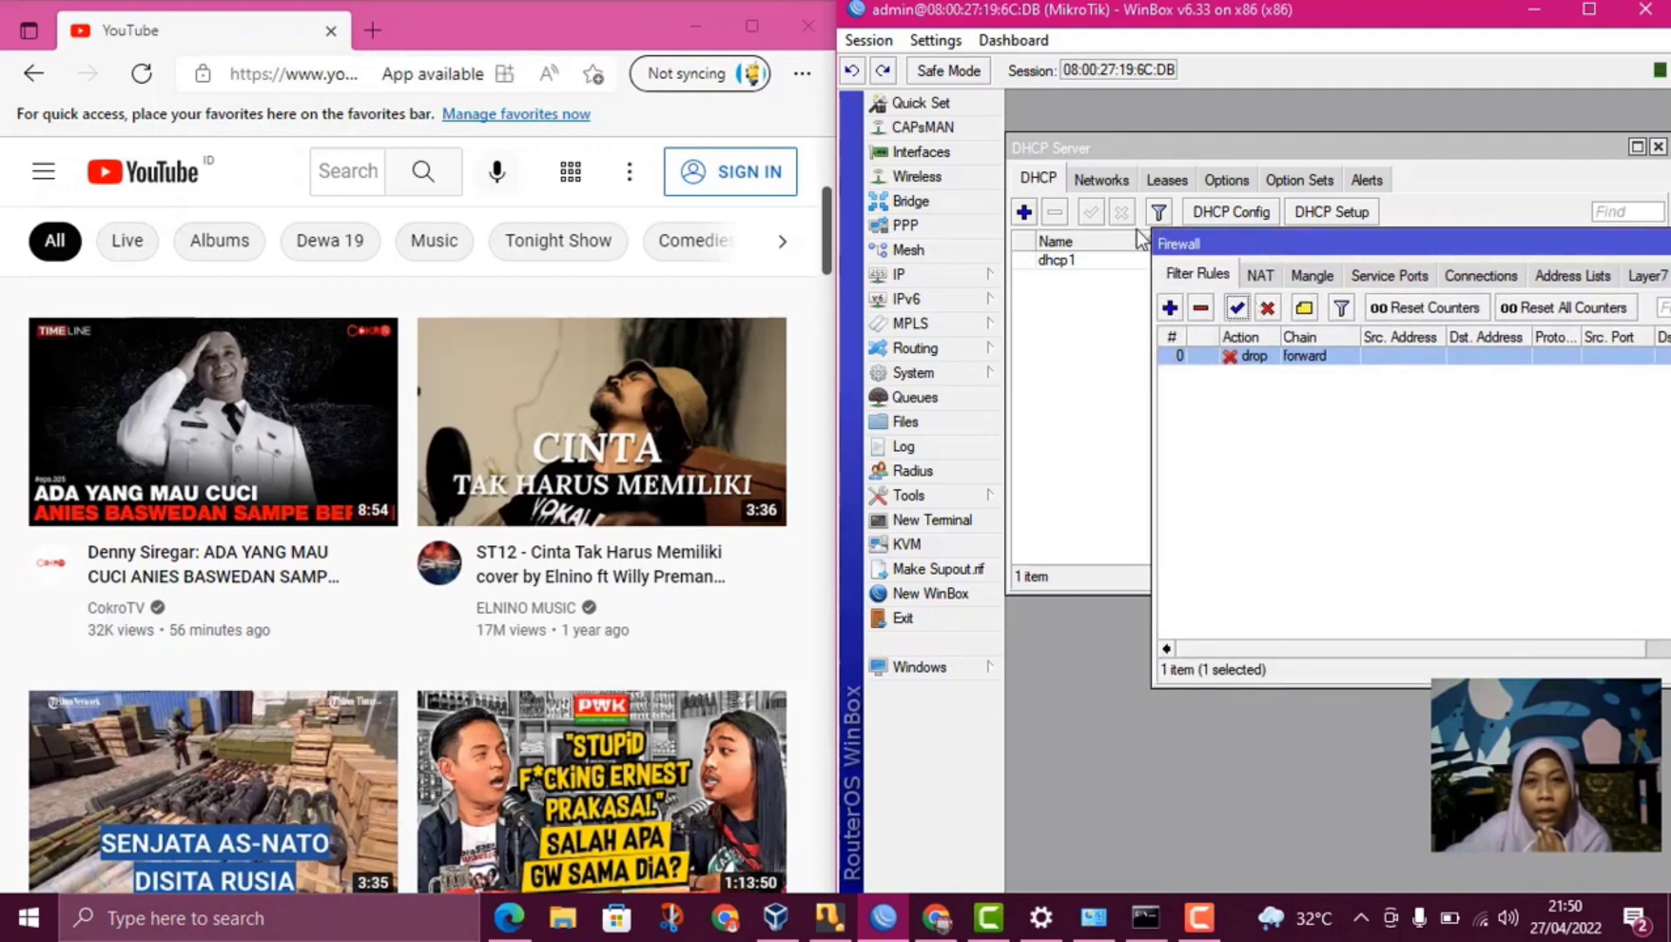
left_click(372, 30)
left_click(238, 35)
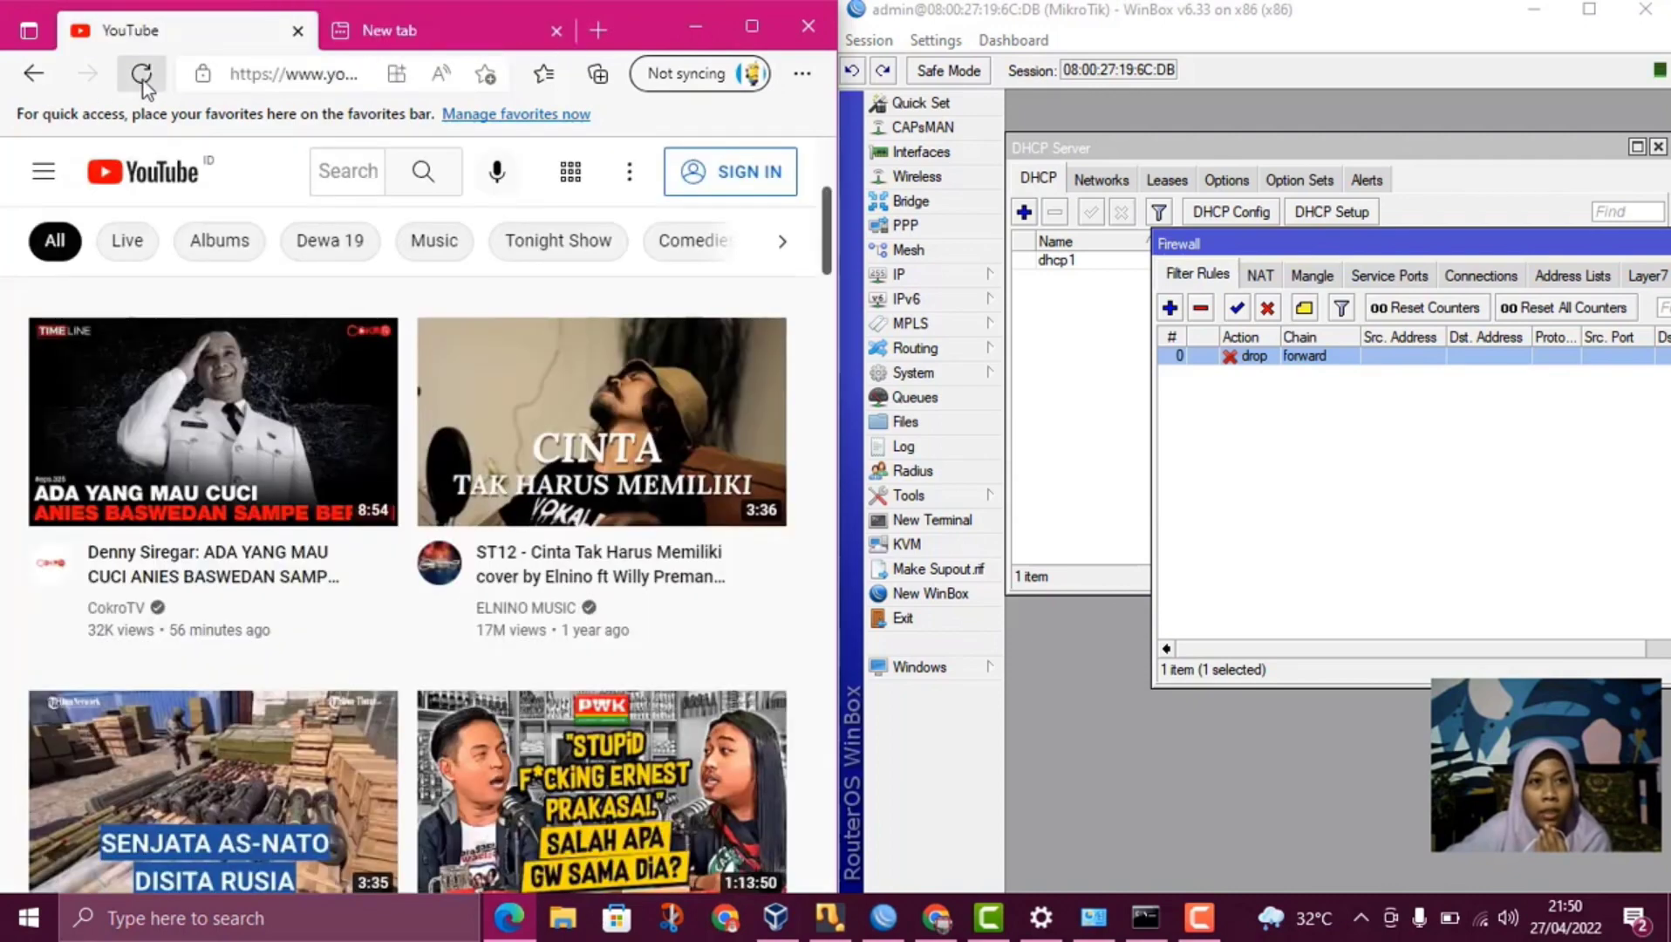
left_click(410, 27)
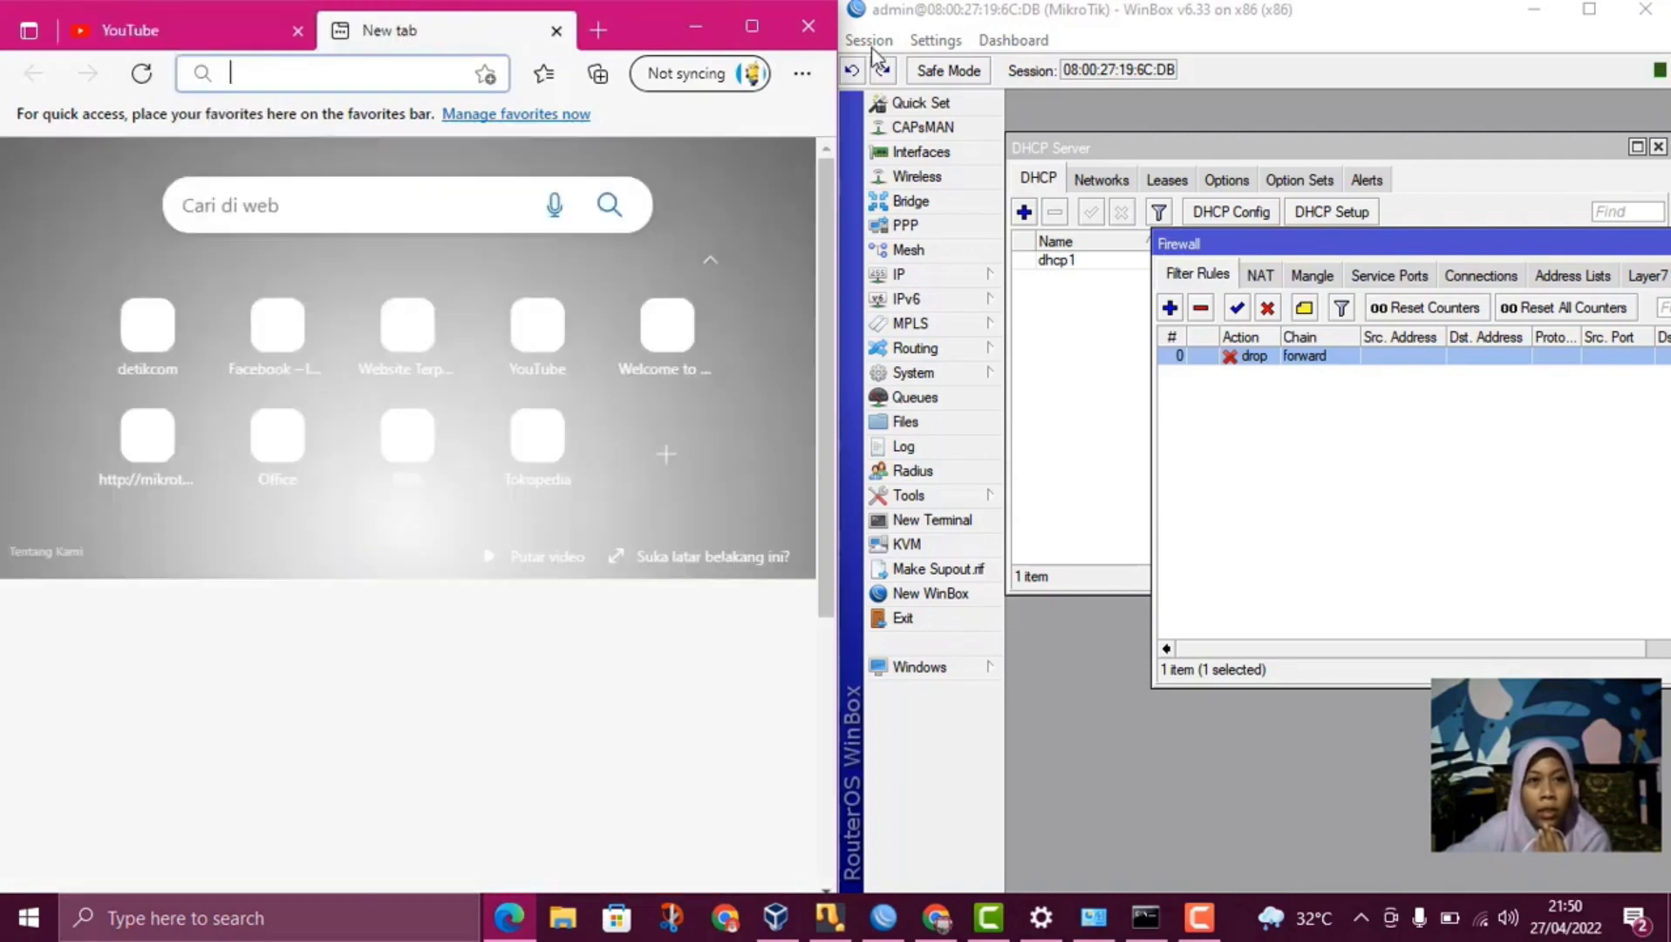
Clear Edge's browsing data for the last 24 hours, including browsing history, download history, cookies and cached files.
left_click(803, 73)
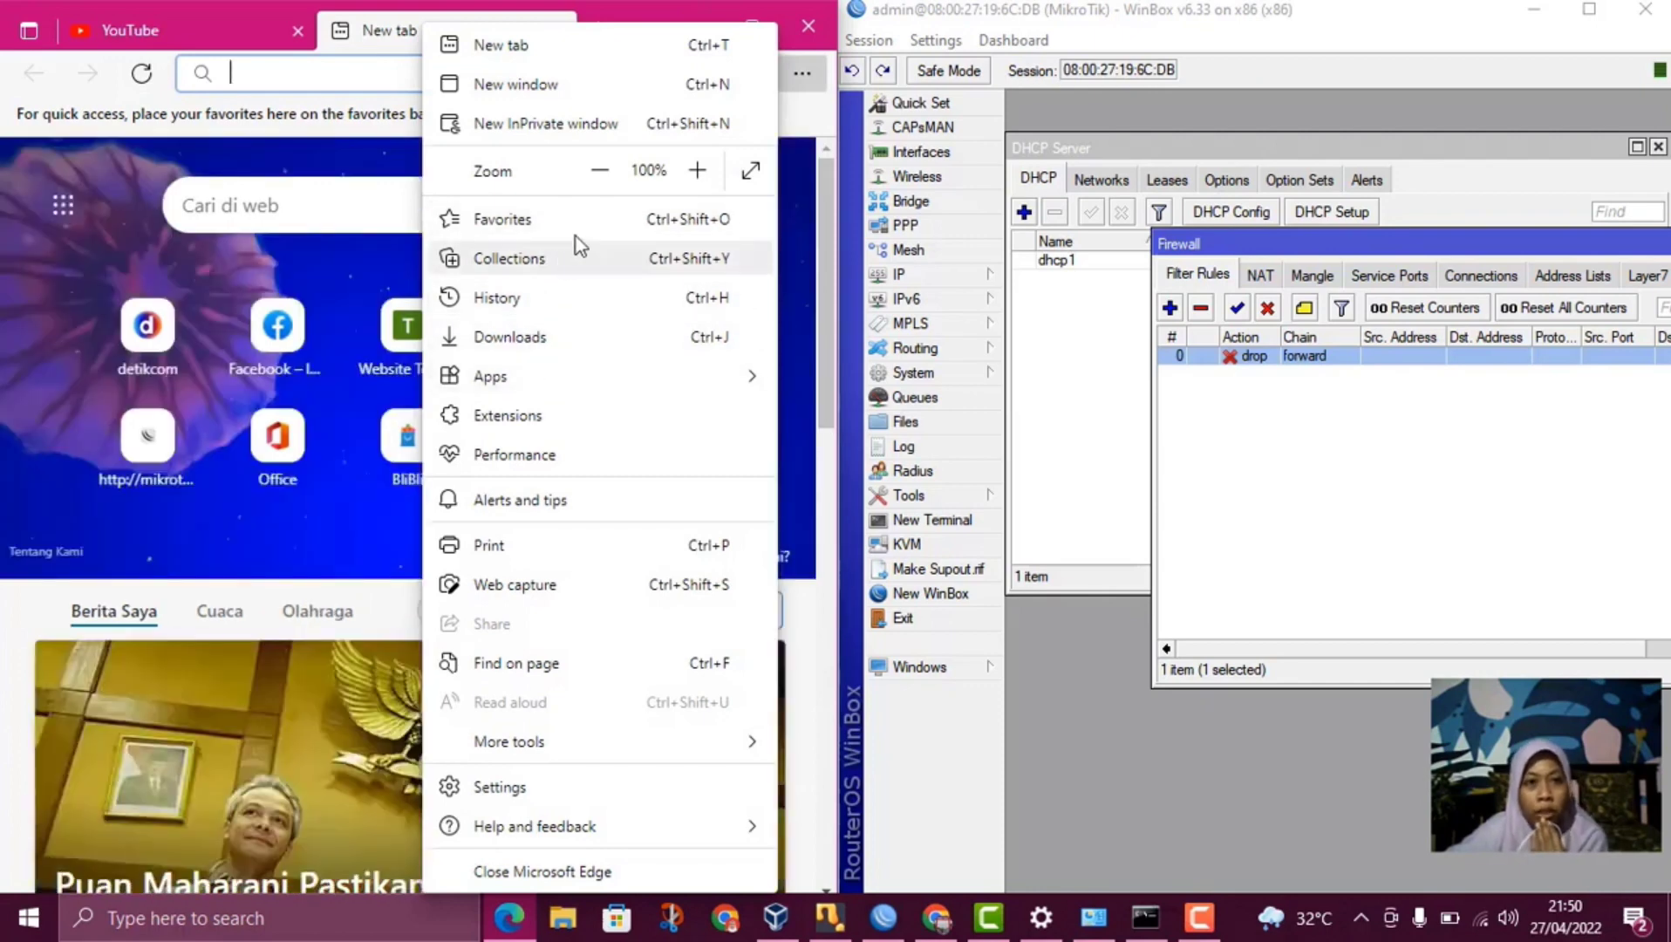
left_click(575, 303)
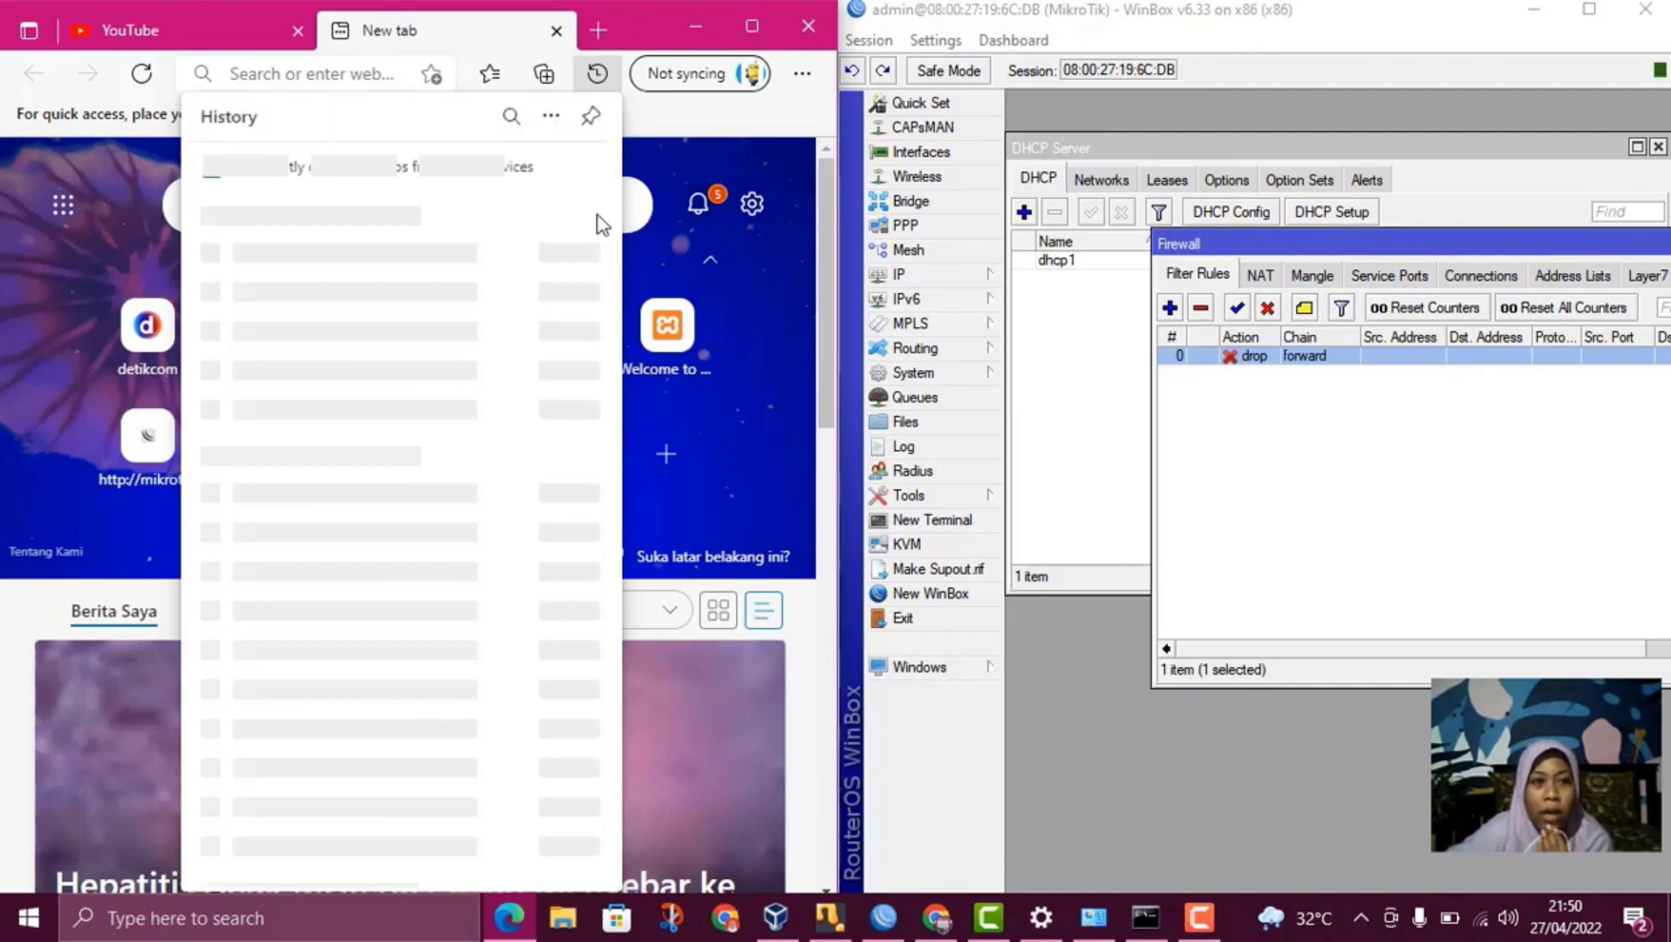
left_click(550, 117)
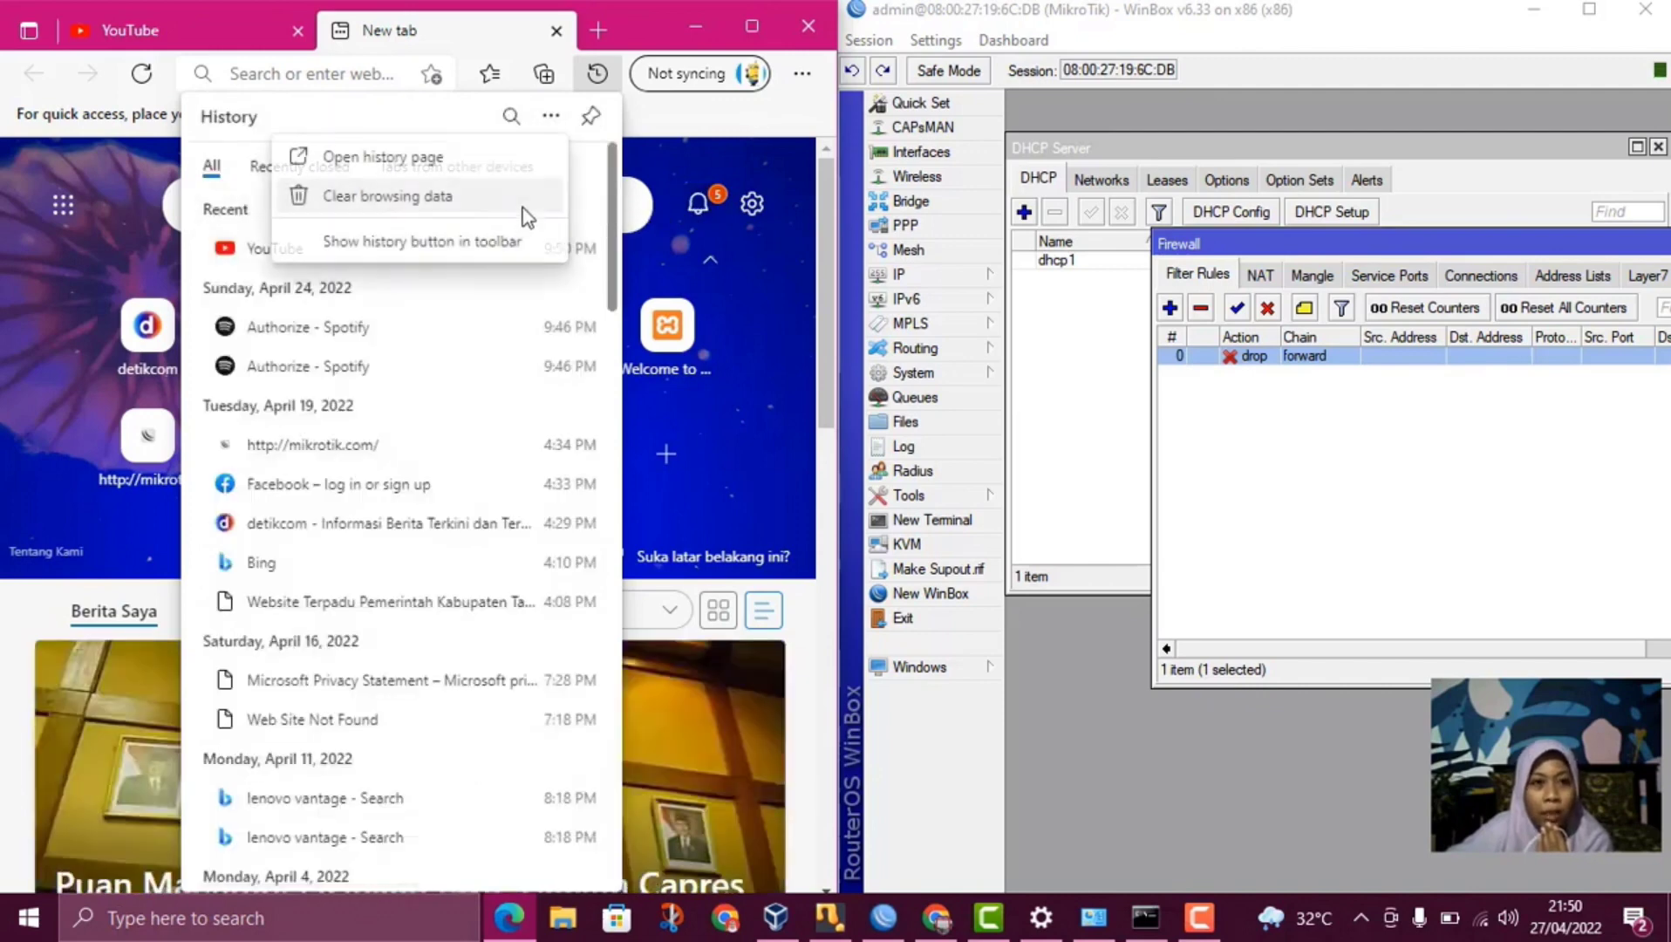
left_click(457, 210)
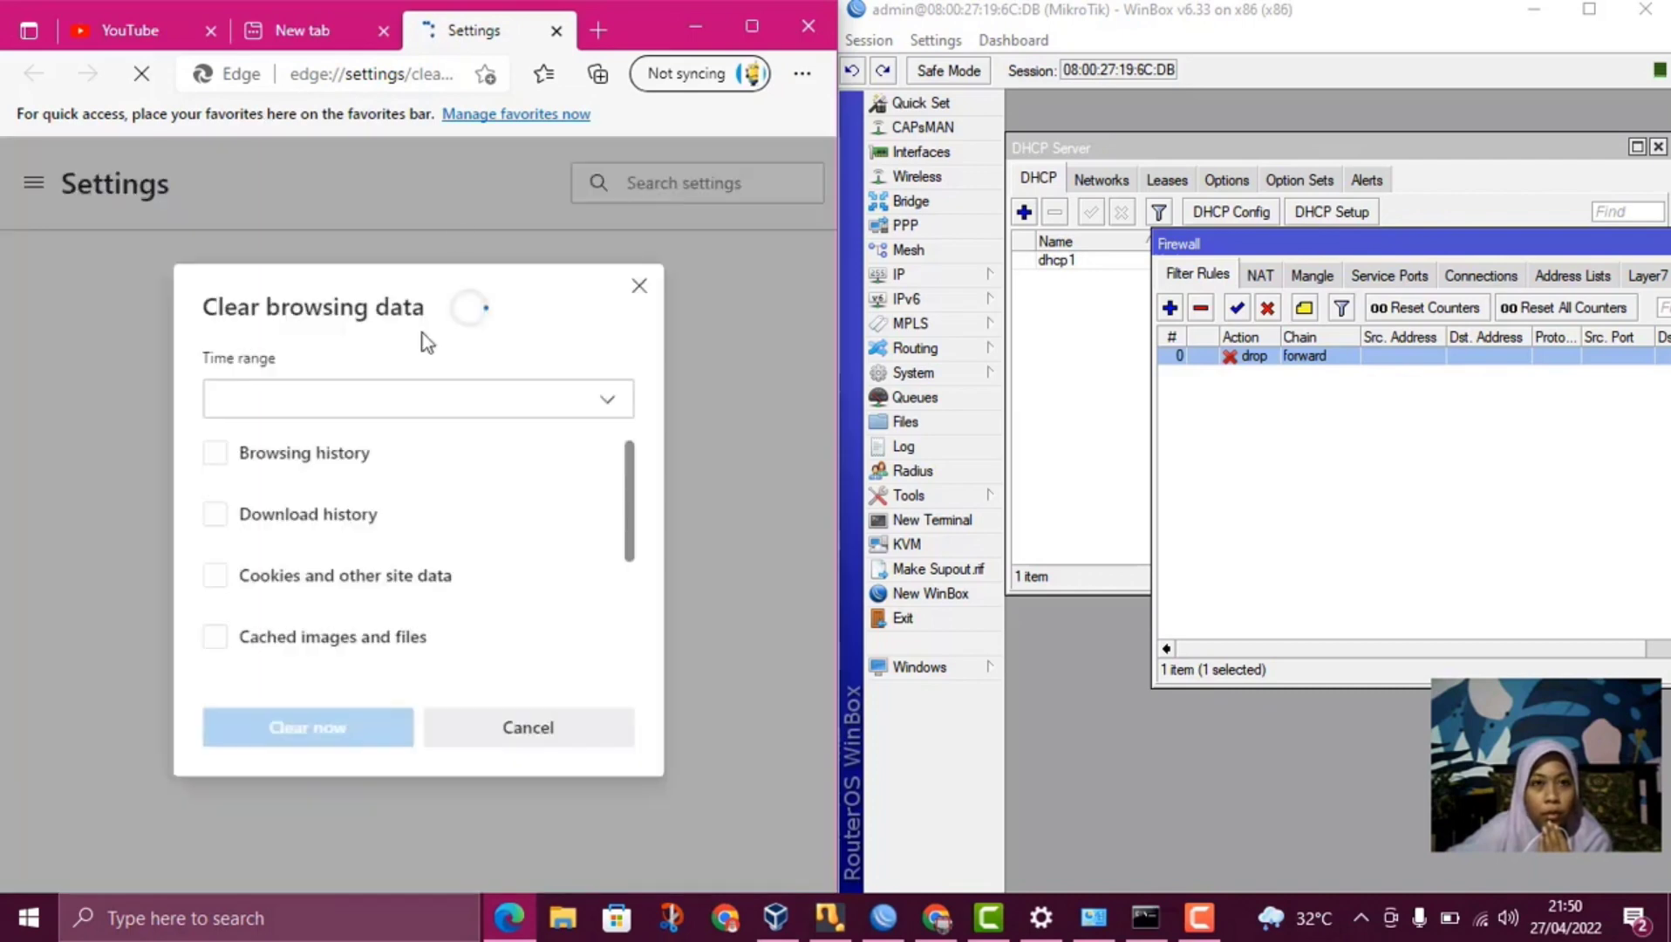
left_click(307, 729)
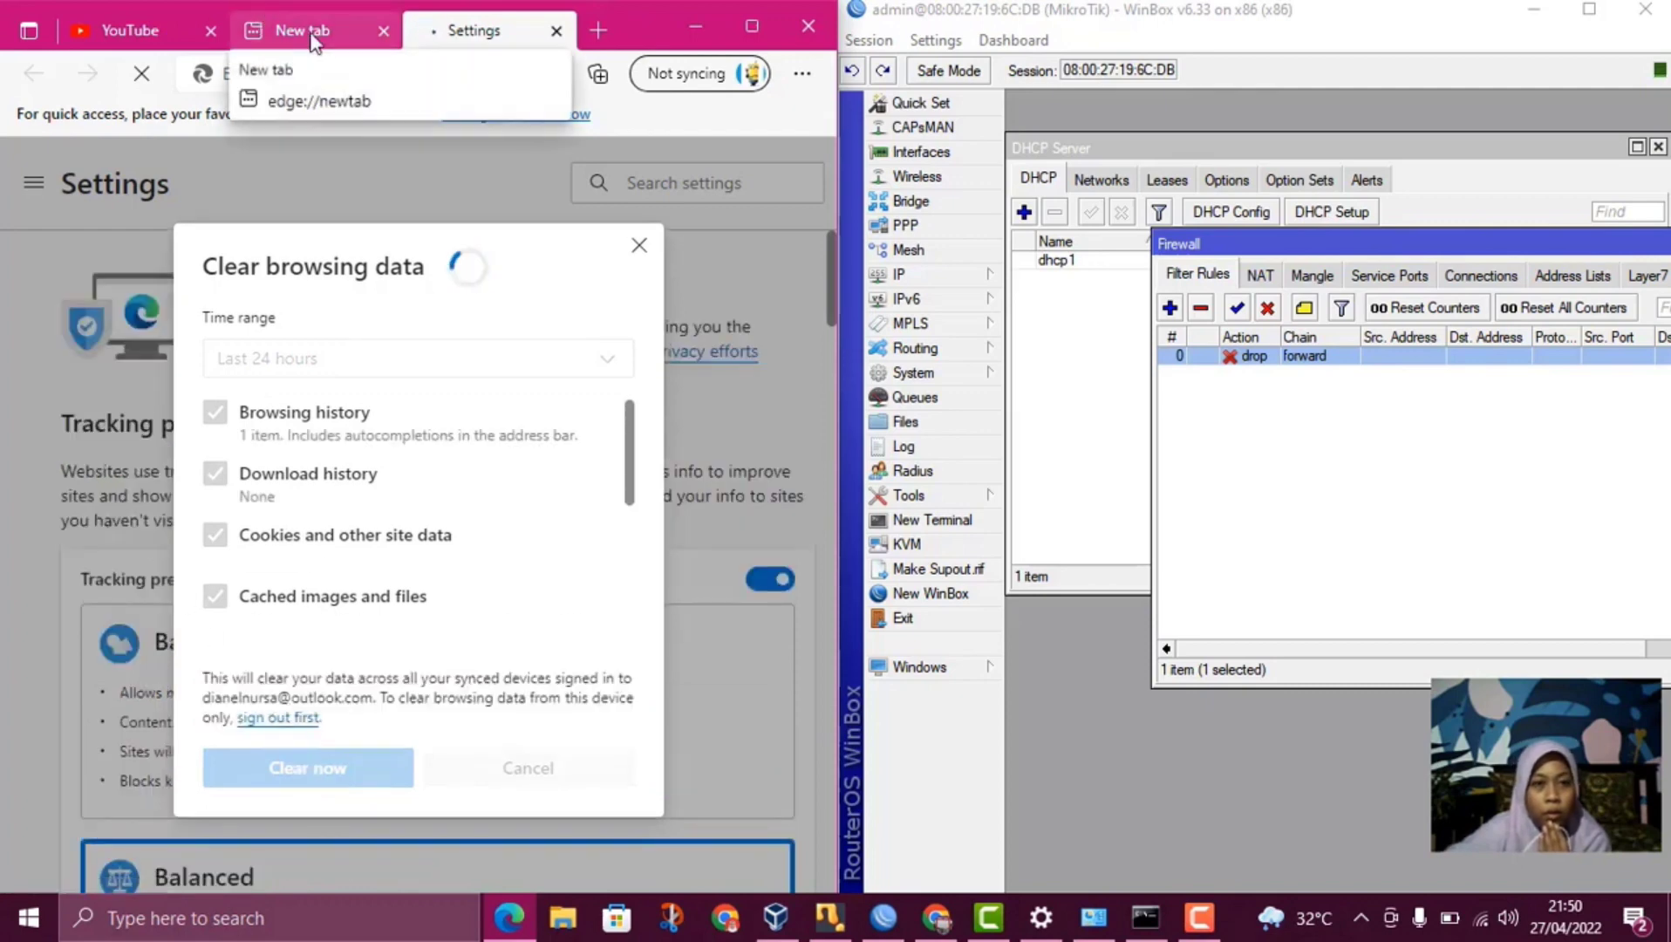
left_click(310, 45)
left_click(519, 31)
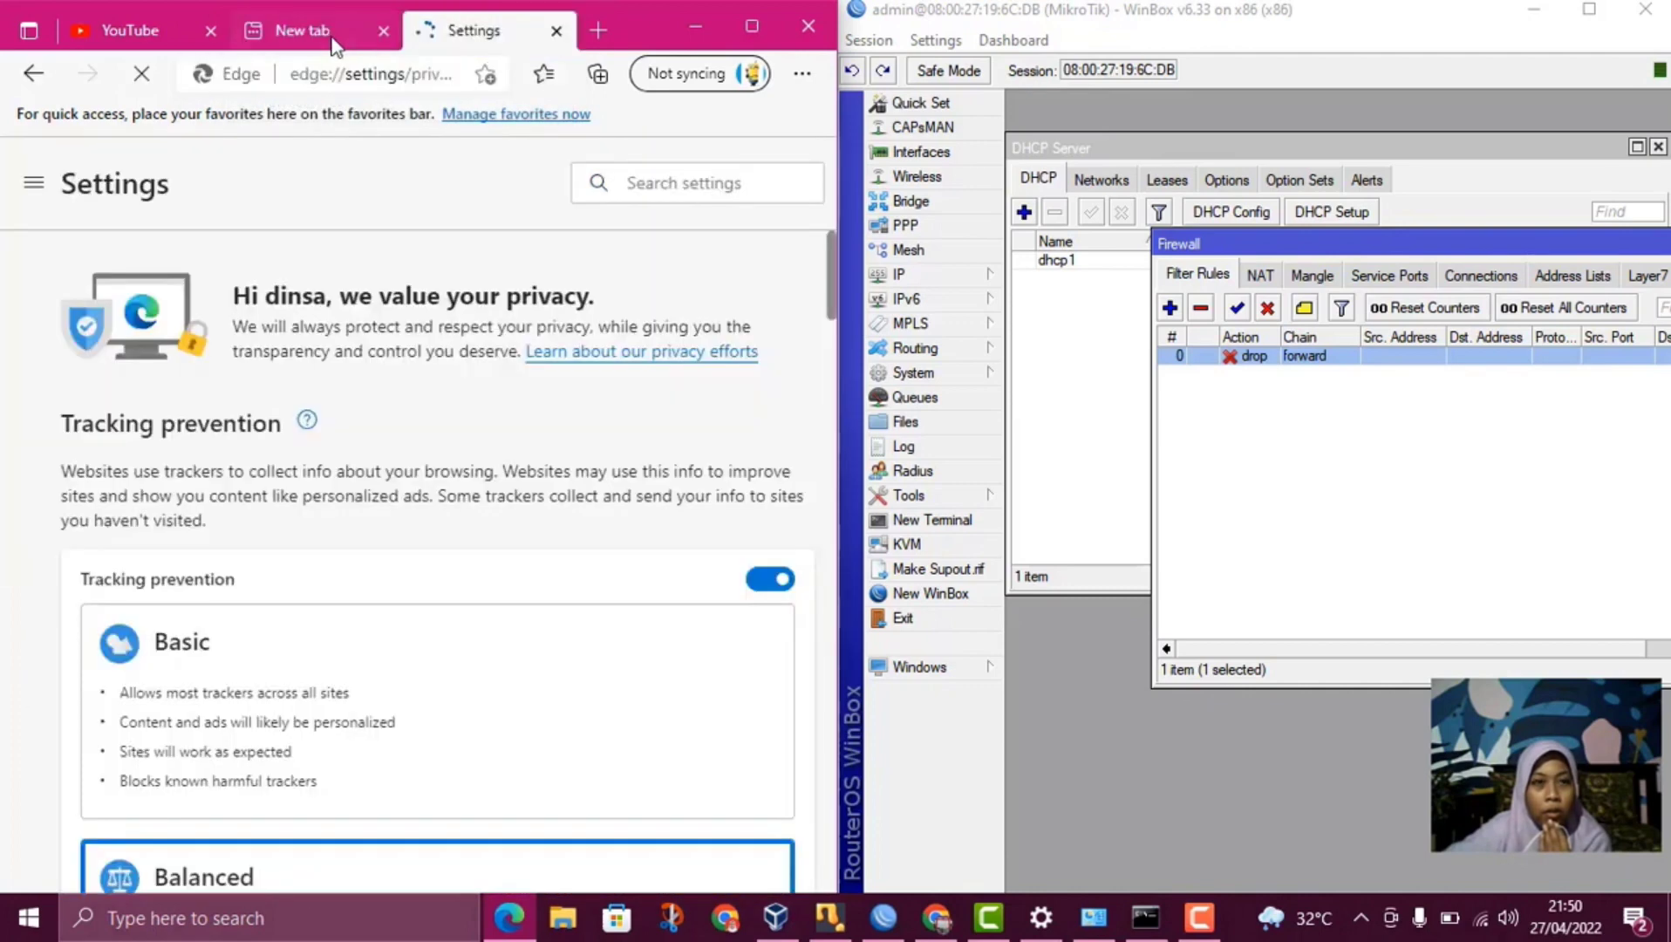
Load youtube.com in the empty new tab to test the re-enabled drop rule.
left_click(321, 44)
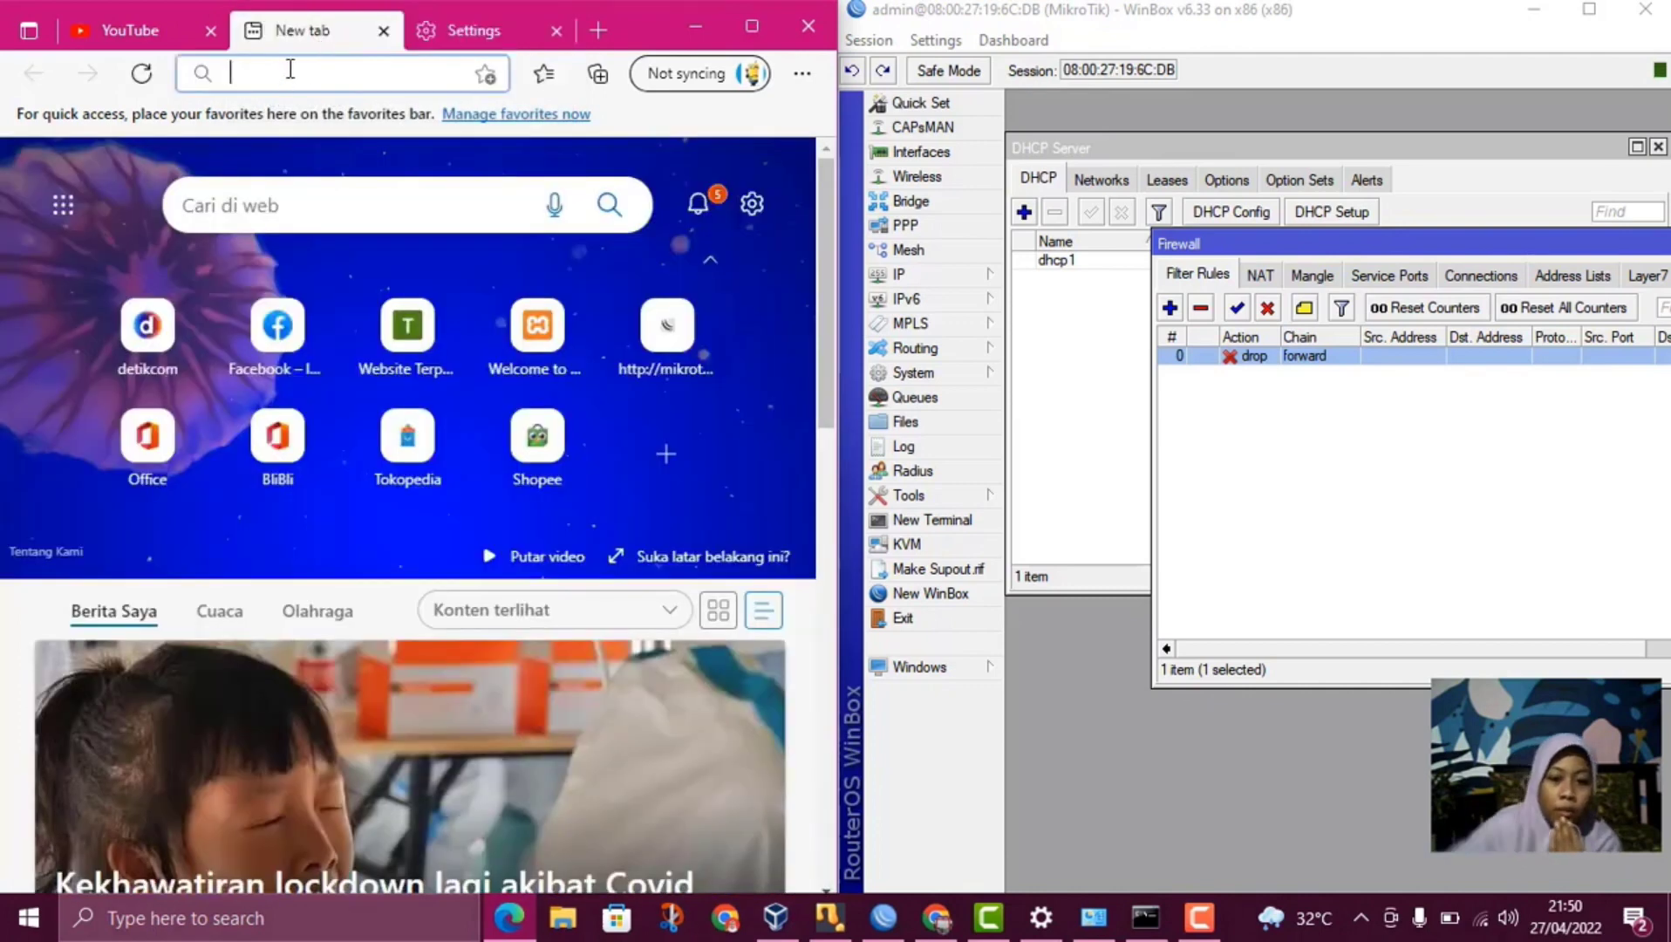
type("youtube.co")
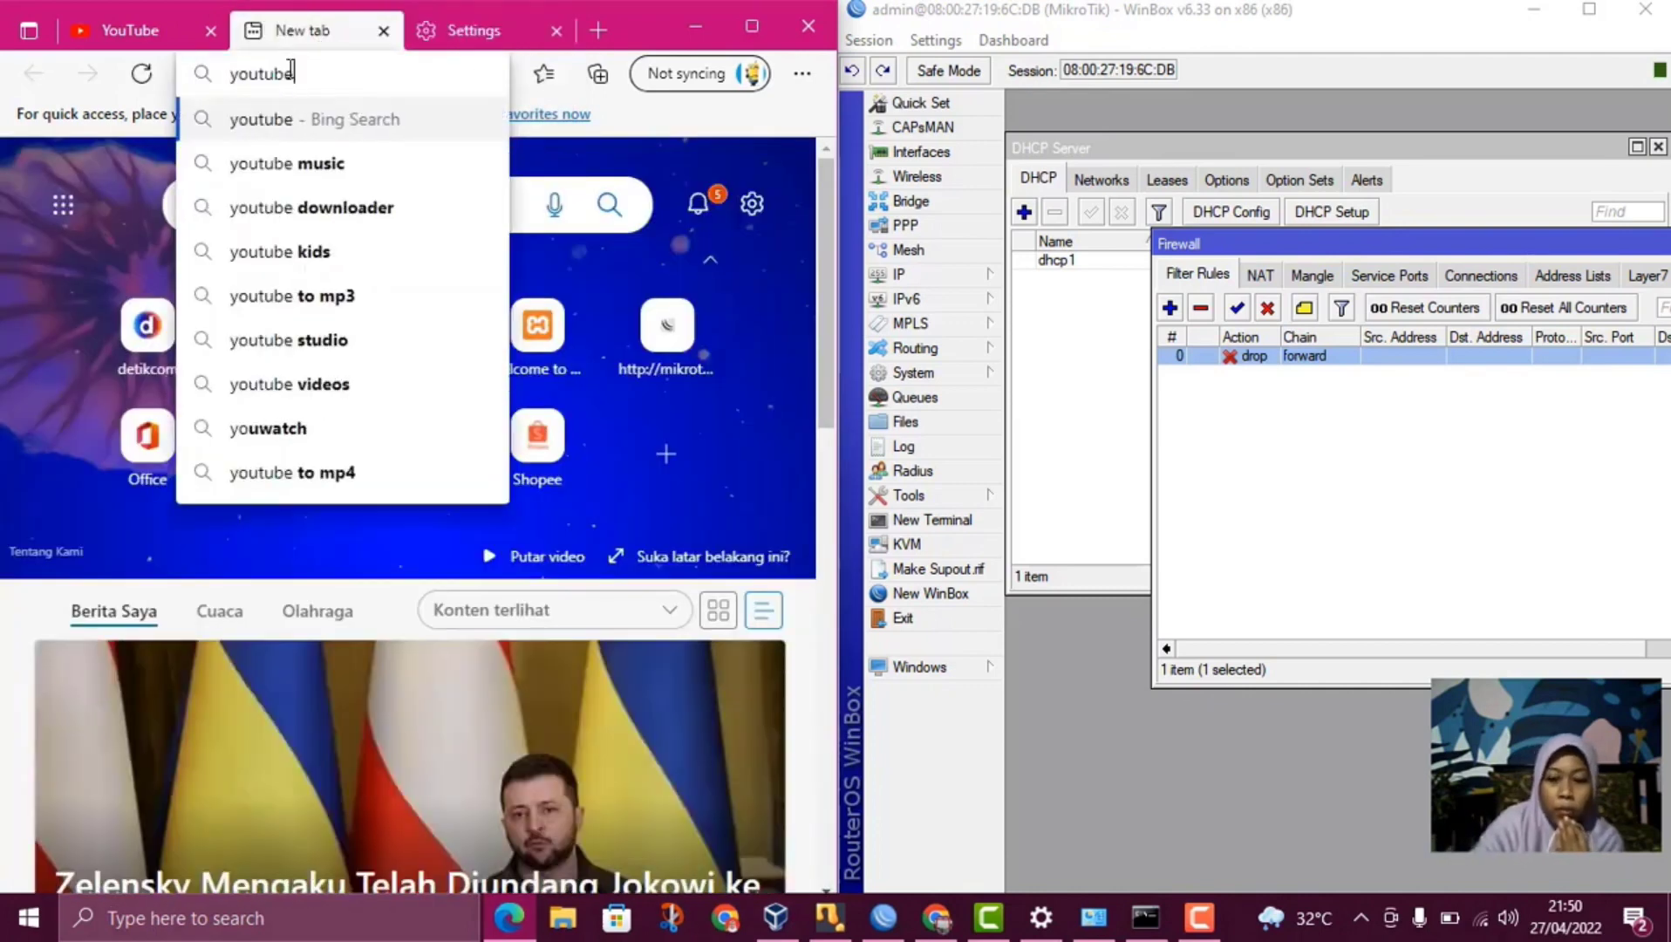
type("m")
key("Return")
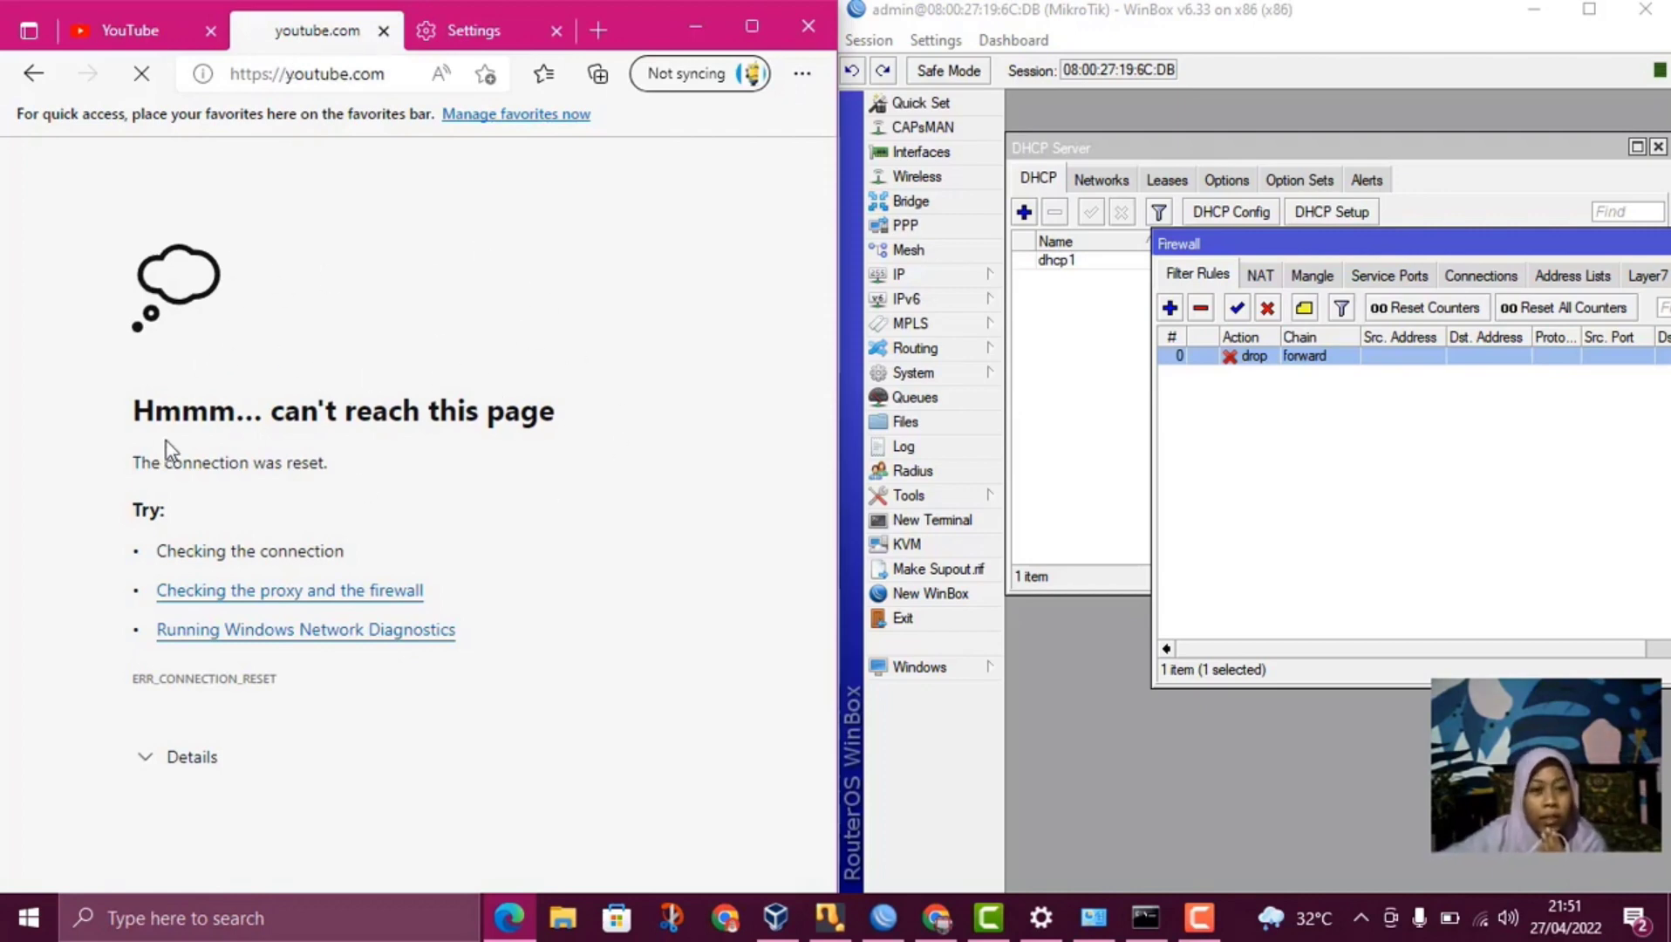
Load detik.com in place of the Edge settings page and compare it with the youtube.com tab.
left_click(484, 34)
left_click(384, 88)
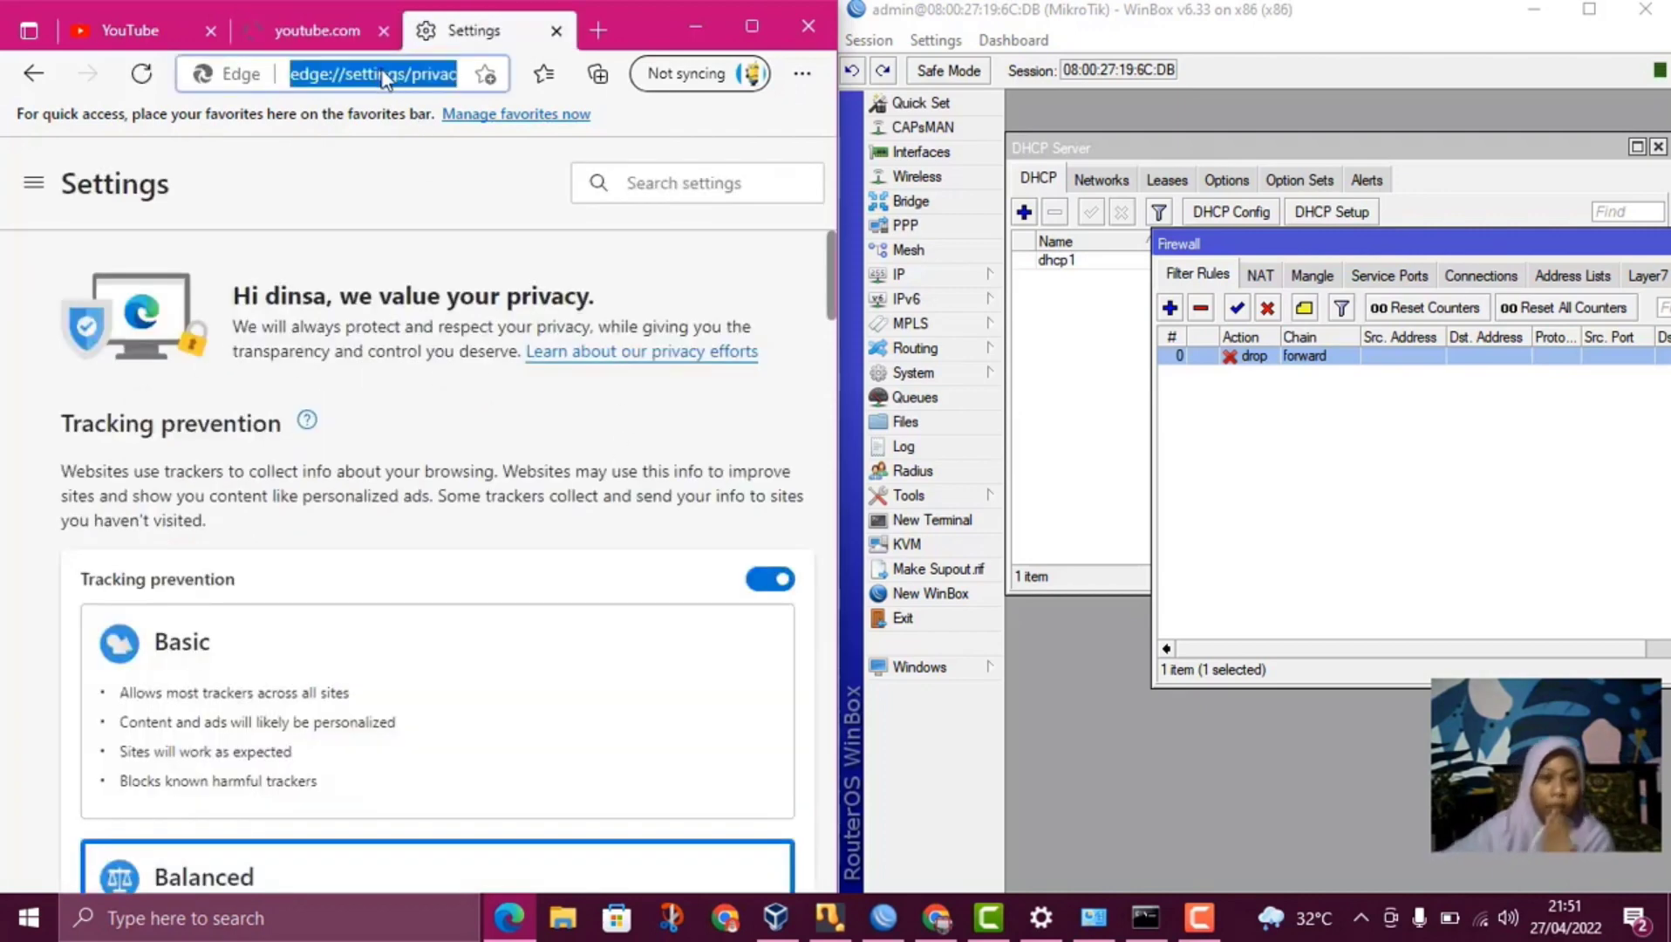
left_click(291, 19)
left_click(474, 19)
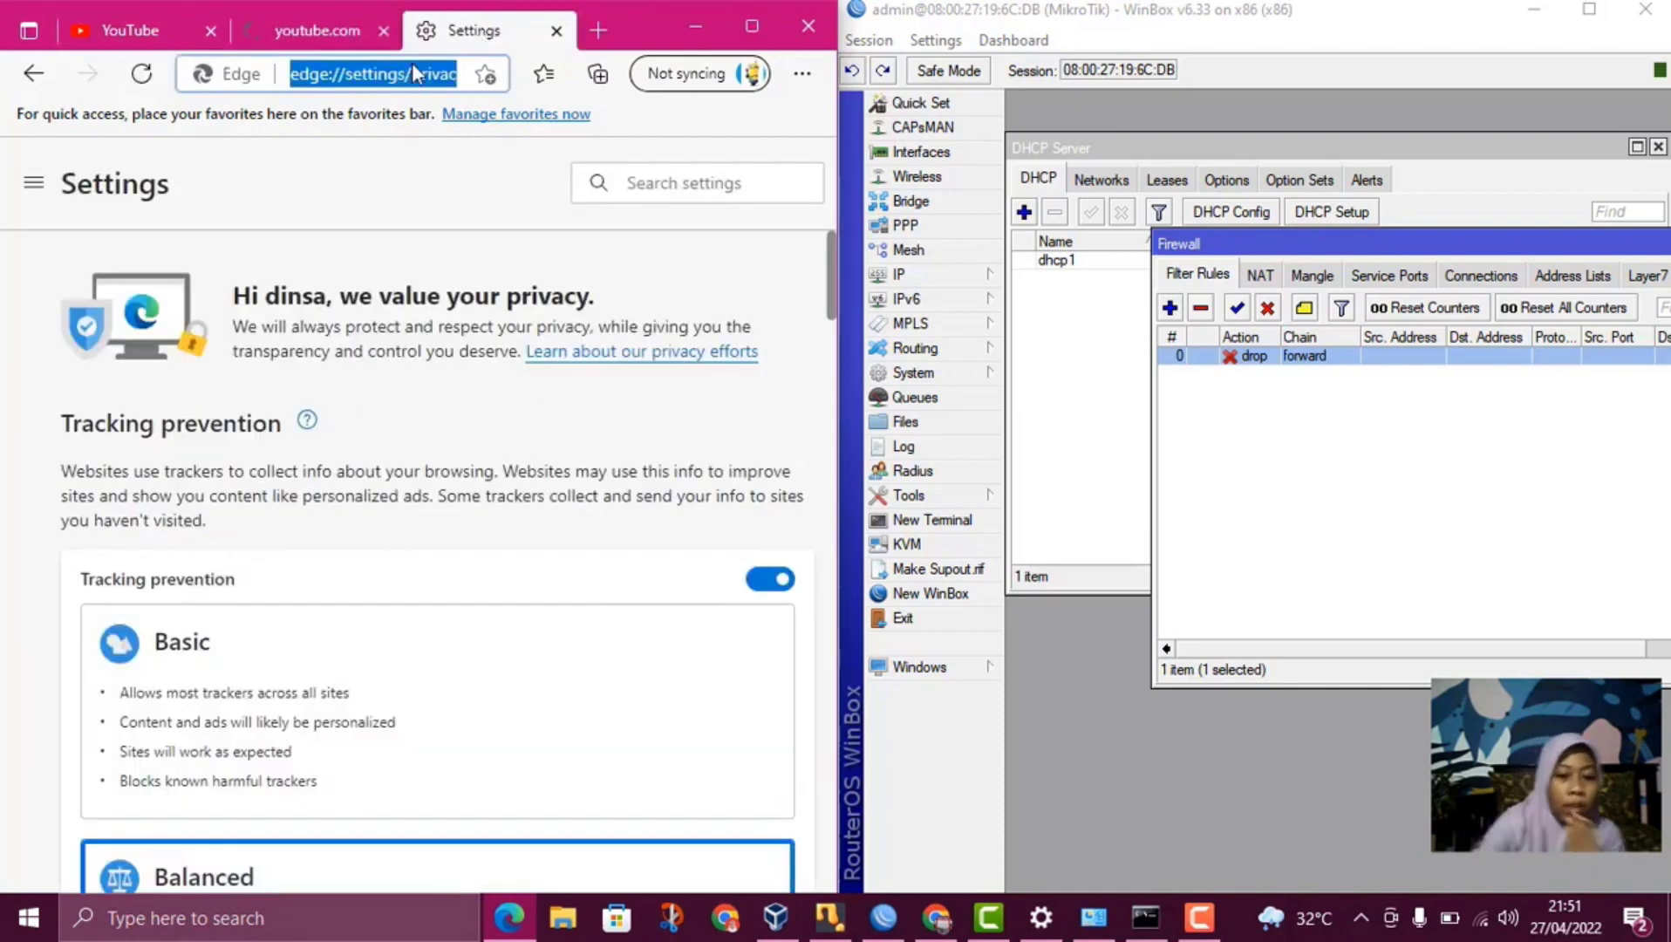
type("det")
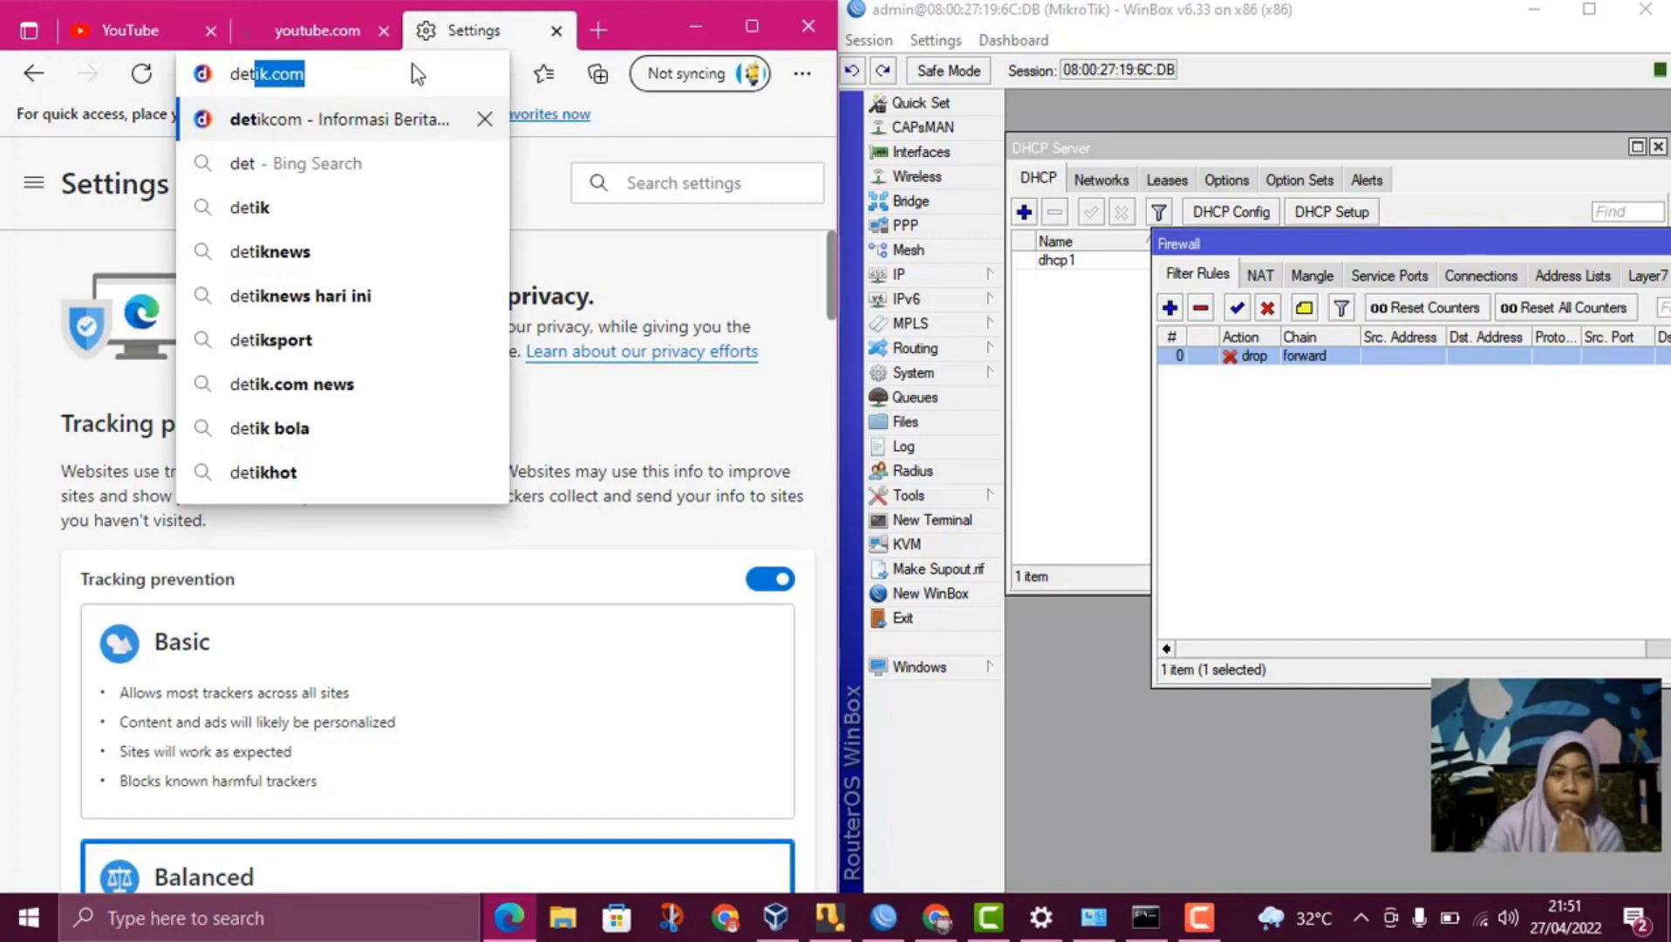
key("Return")
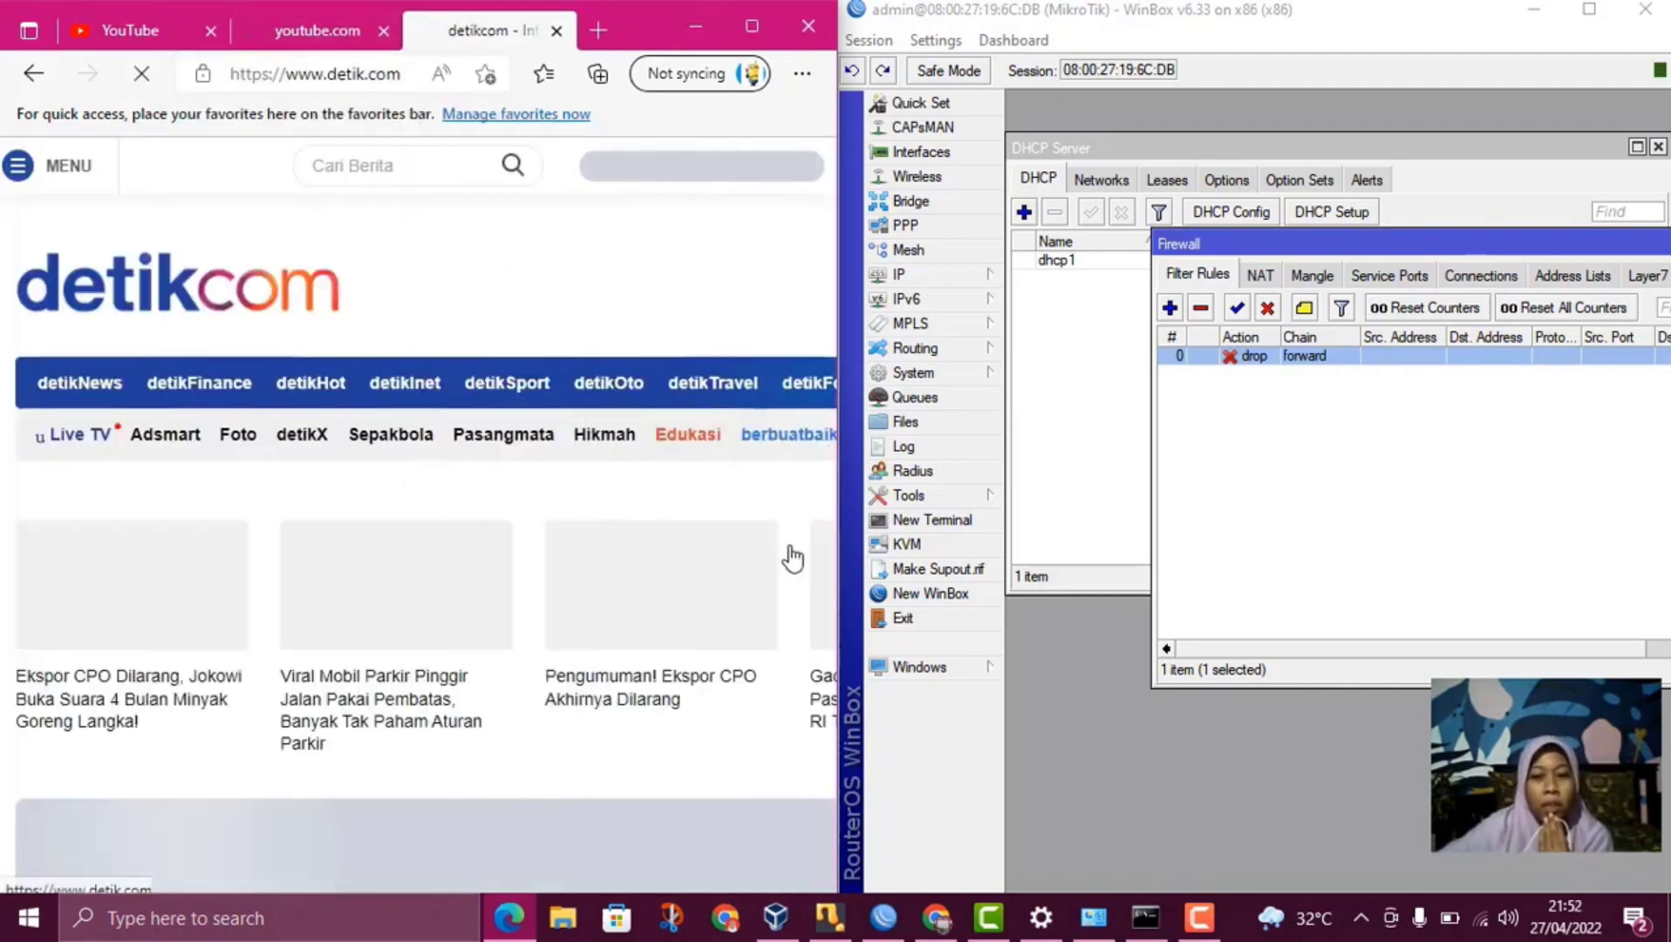
left_click(316, 30)
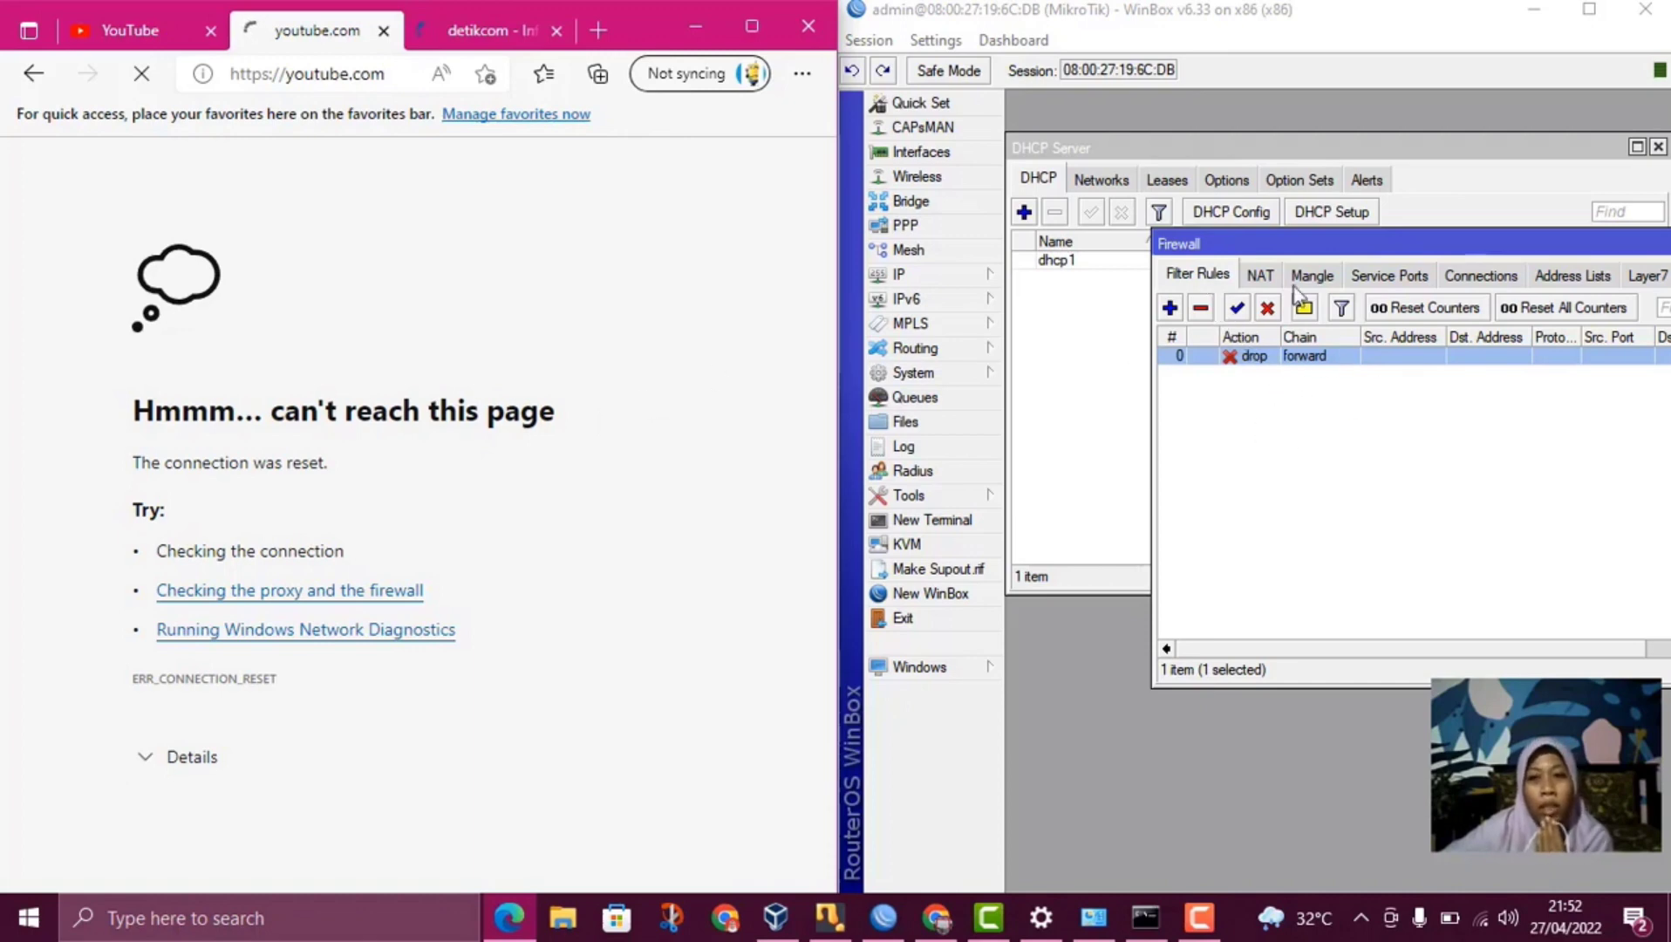
left_click(446, 35)
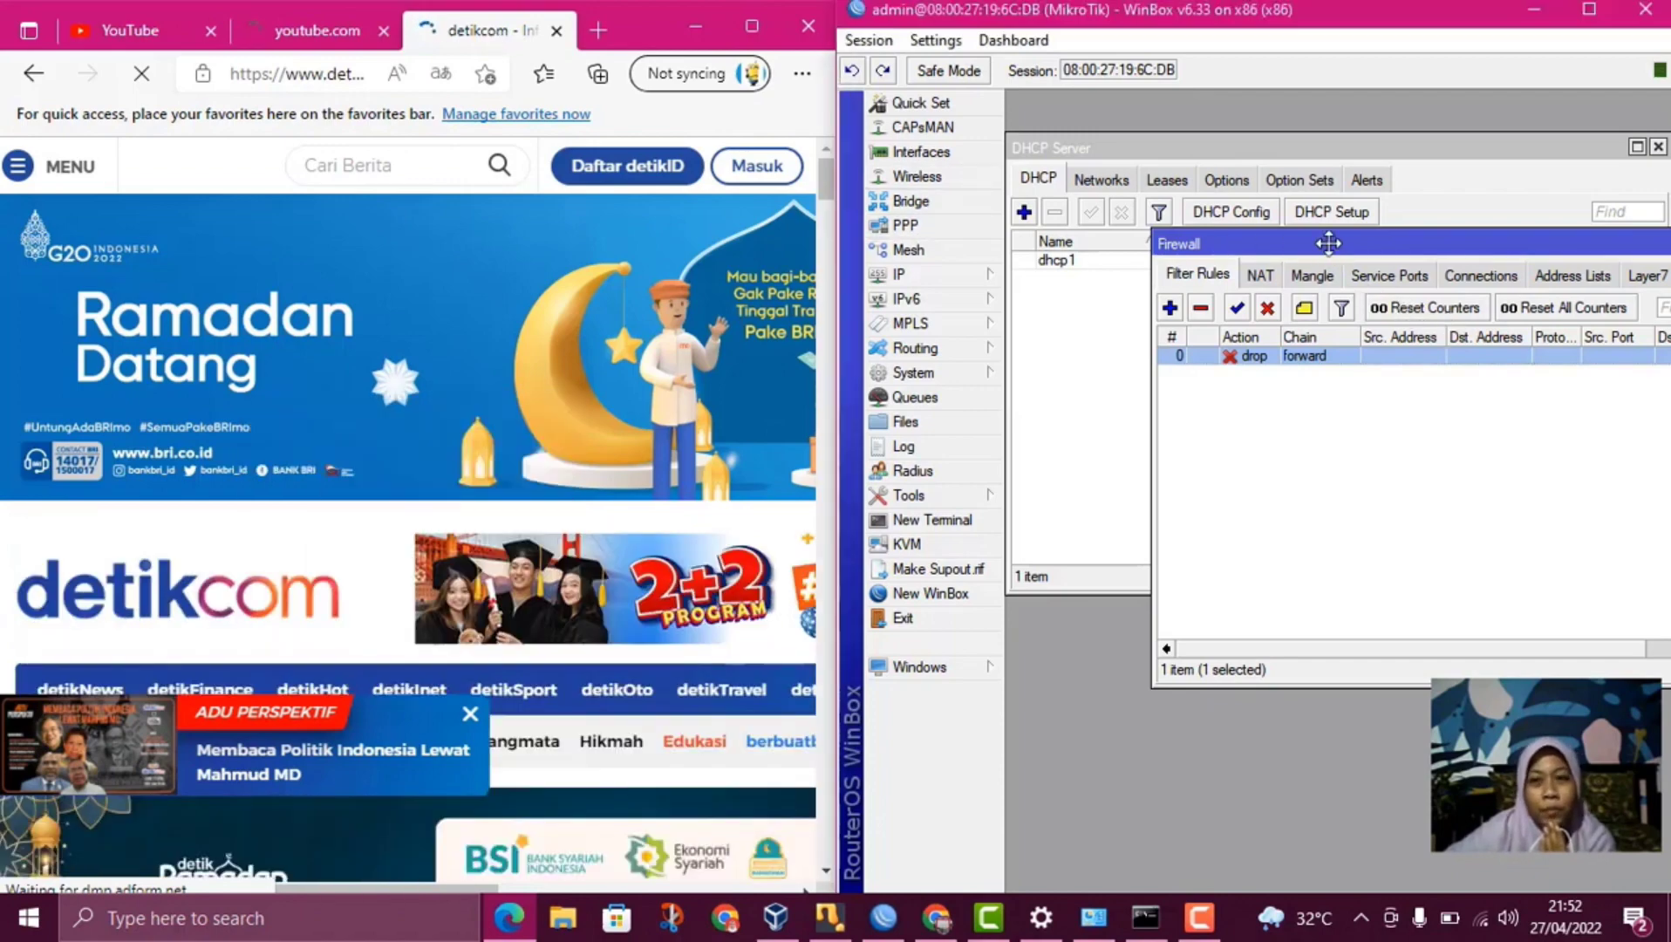
Switch to WinBox, close the Firewall window and open the IP Web Proxy settings.
left_click_drag(1328, 243, 1220, 242)
left_click_drag(1614, 247, 1520, 251)
left_click(1605, 245)
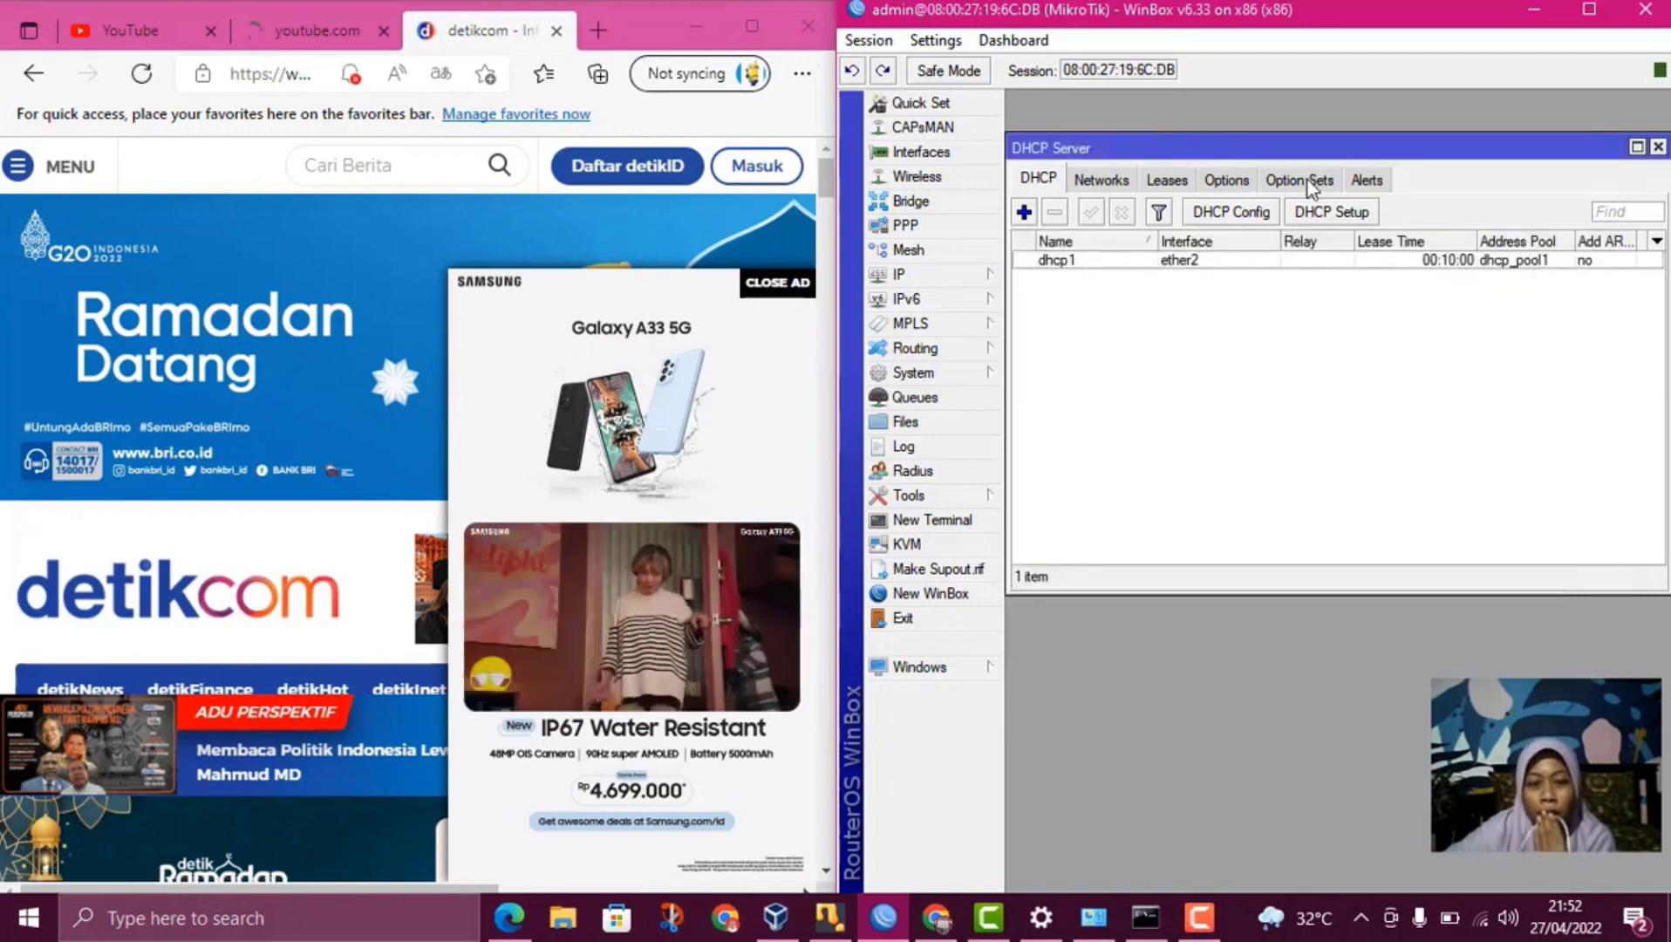
left_click(941, 276)
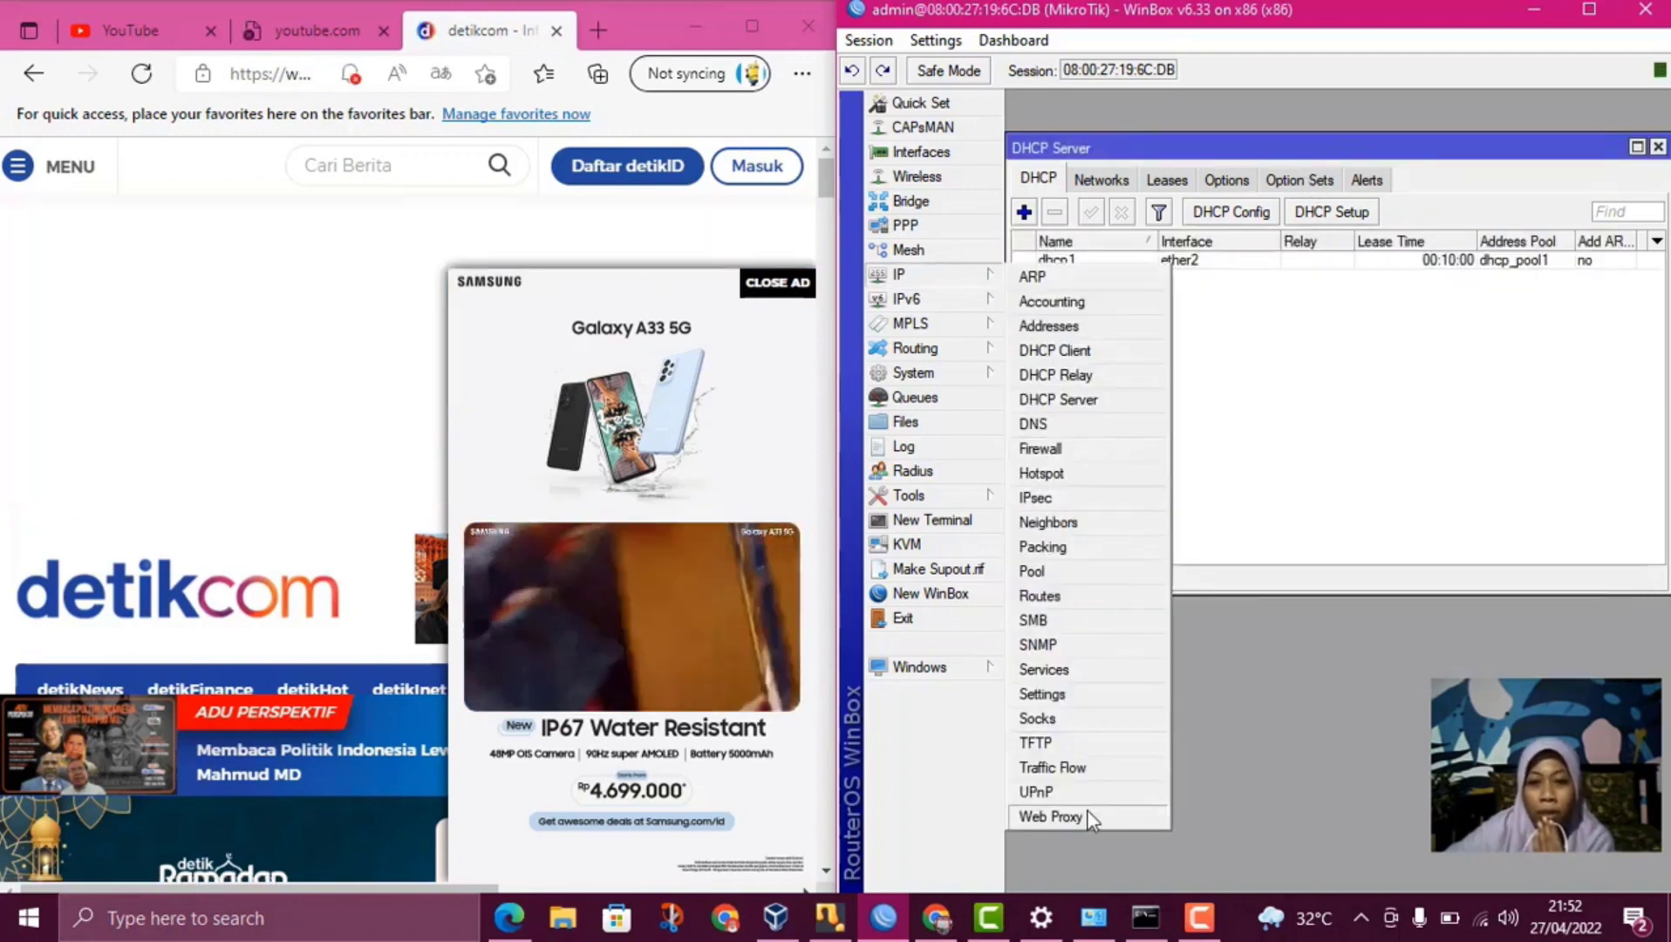
left_click(1049, 816)
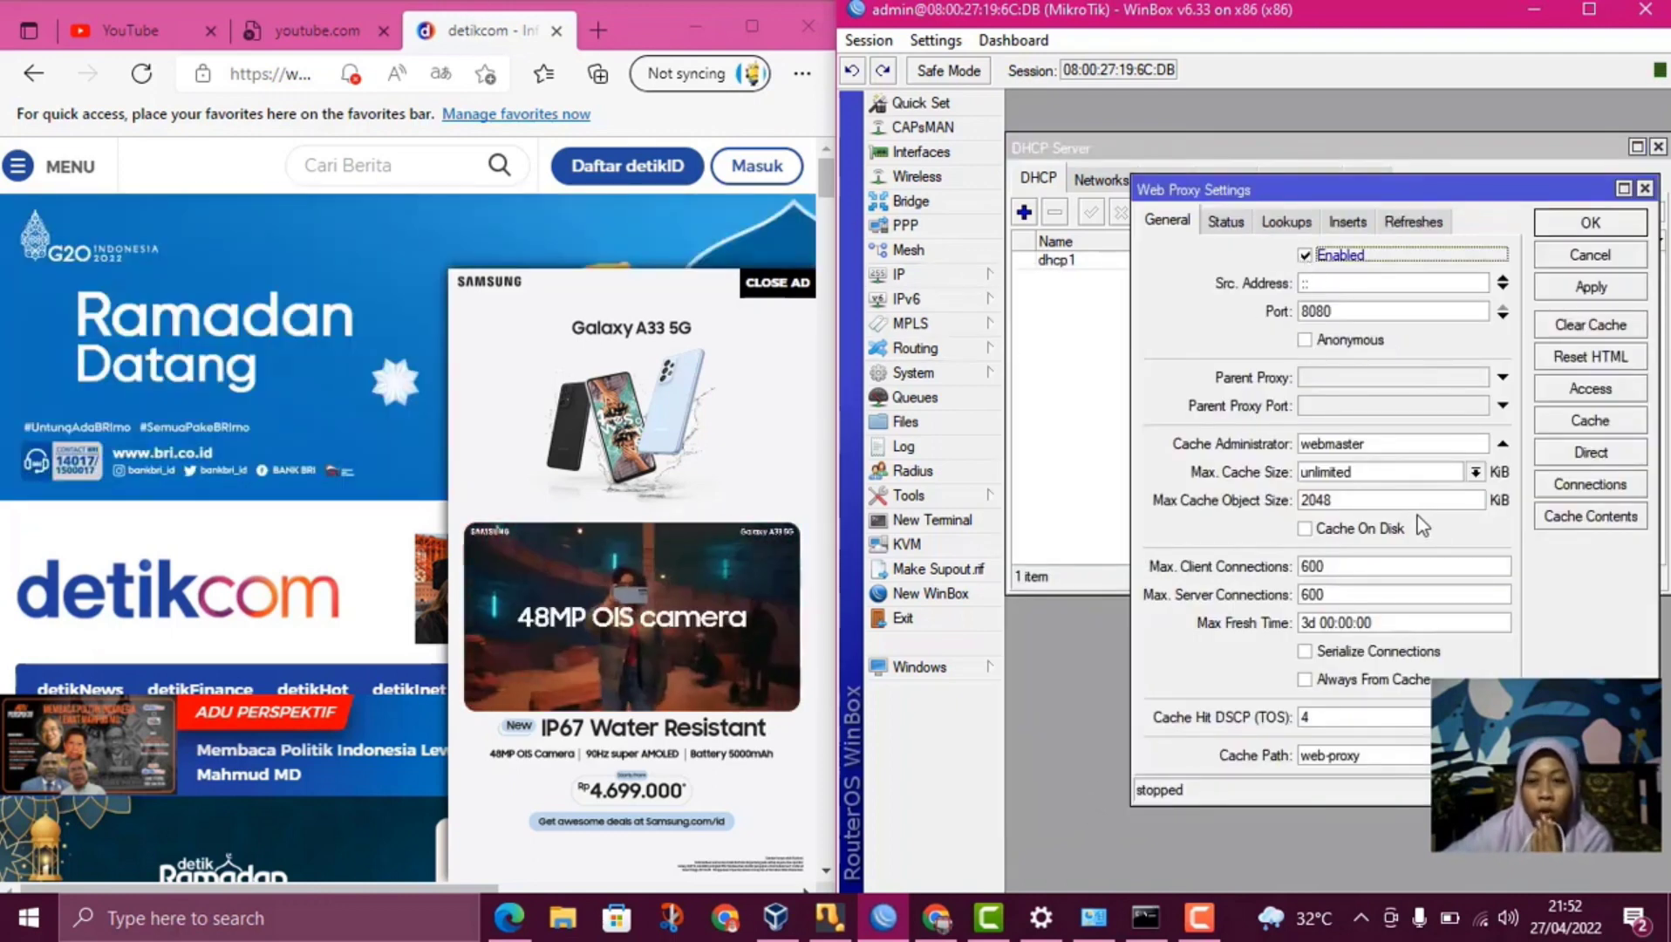
Enter the administrator's own identifier as the web proxy's cache administrator and turn on the Anonymous option.
double_click(1391, 446)
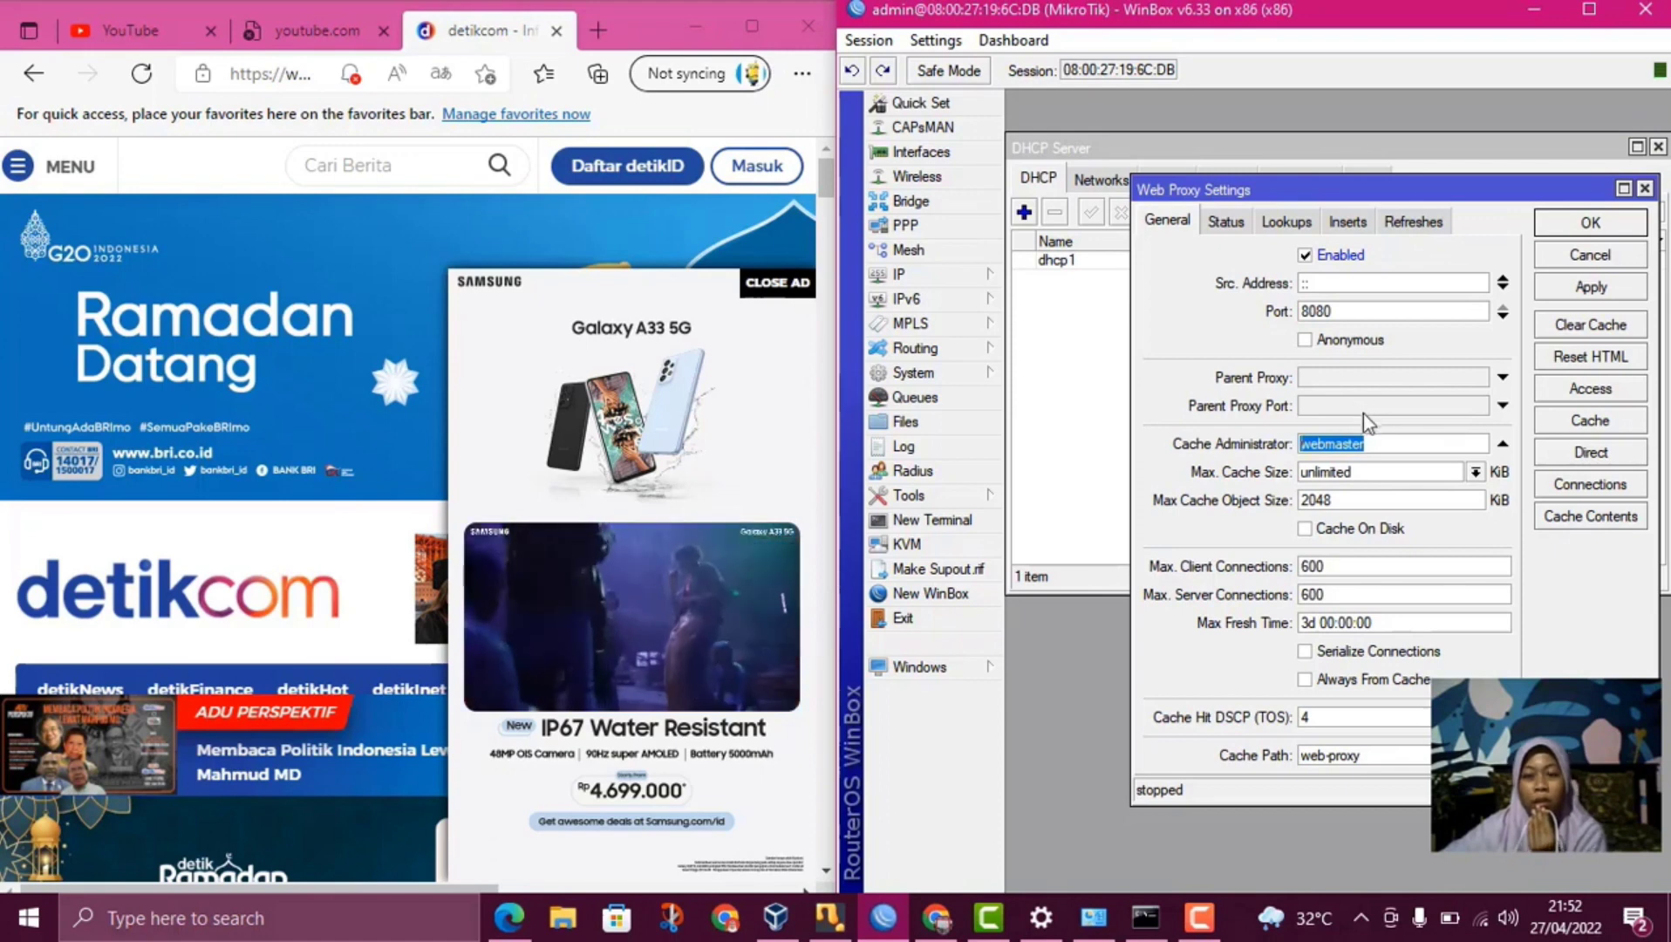
type("d")
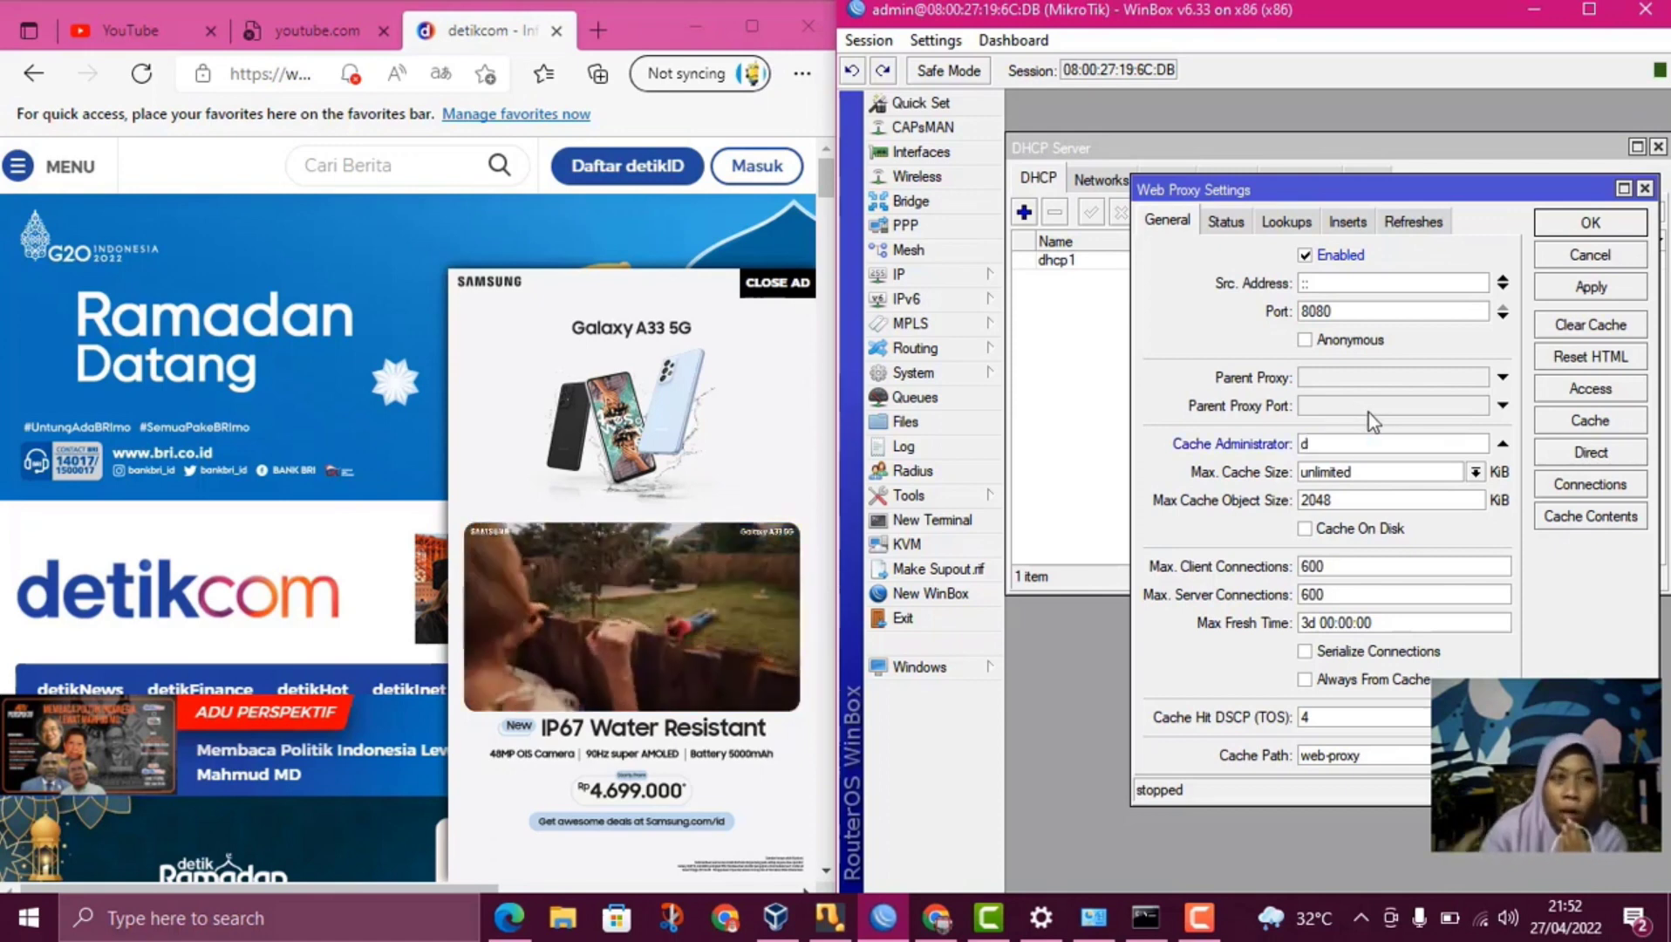
type("ian.id")
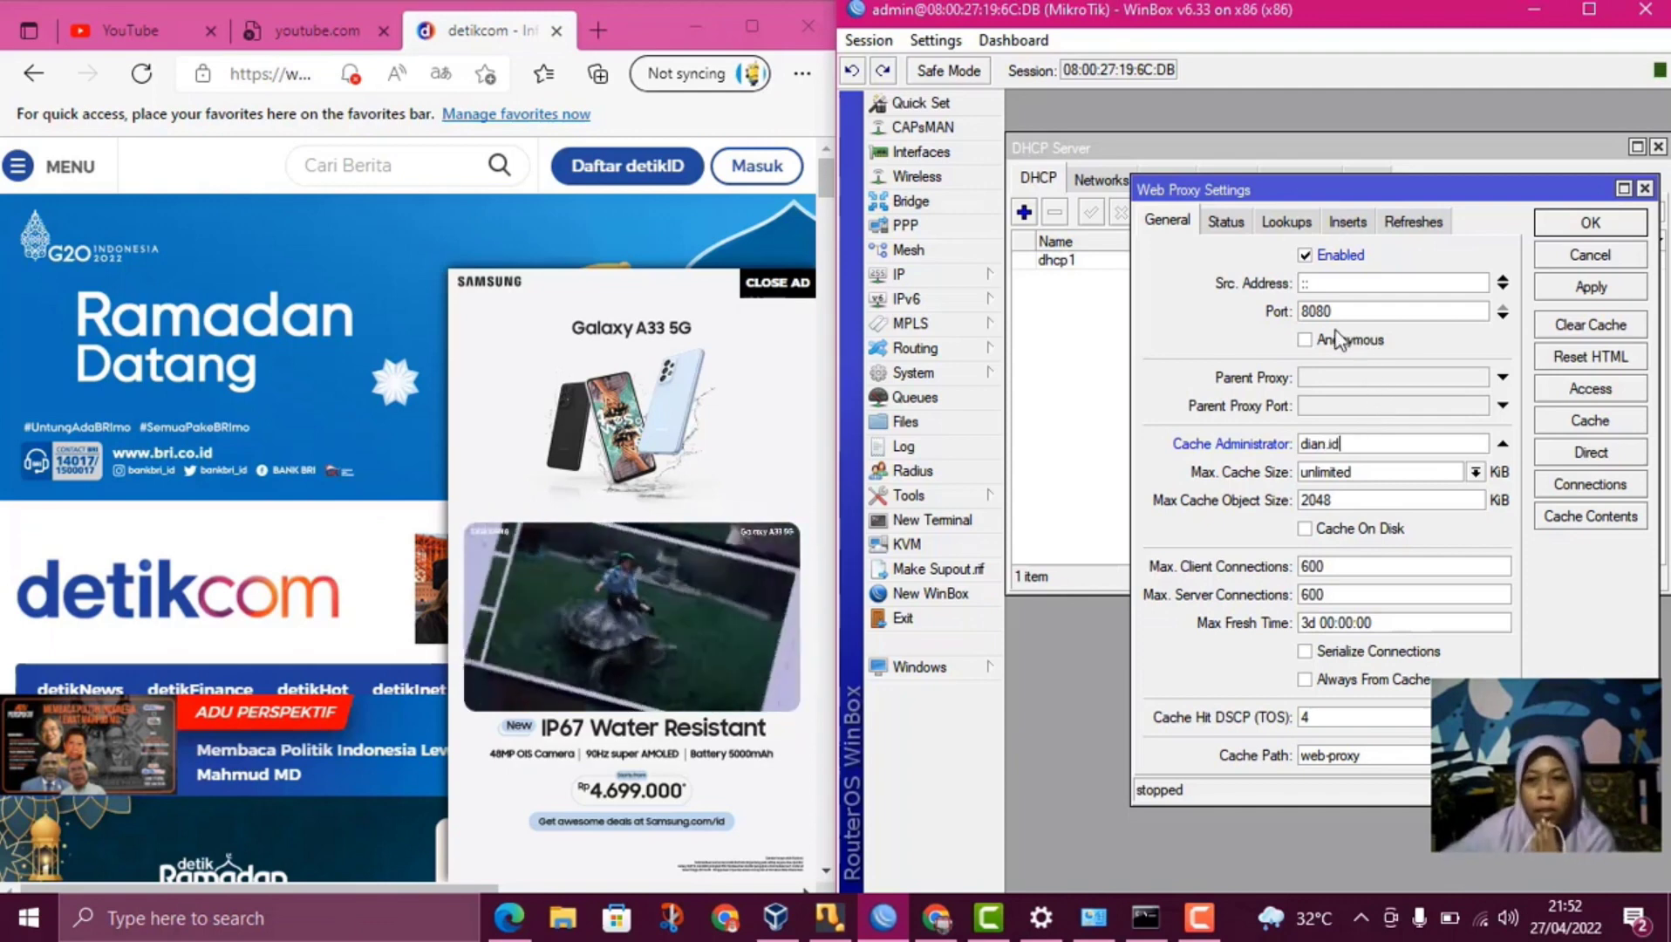
left_click(1341, 339)
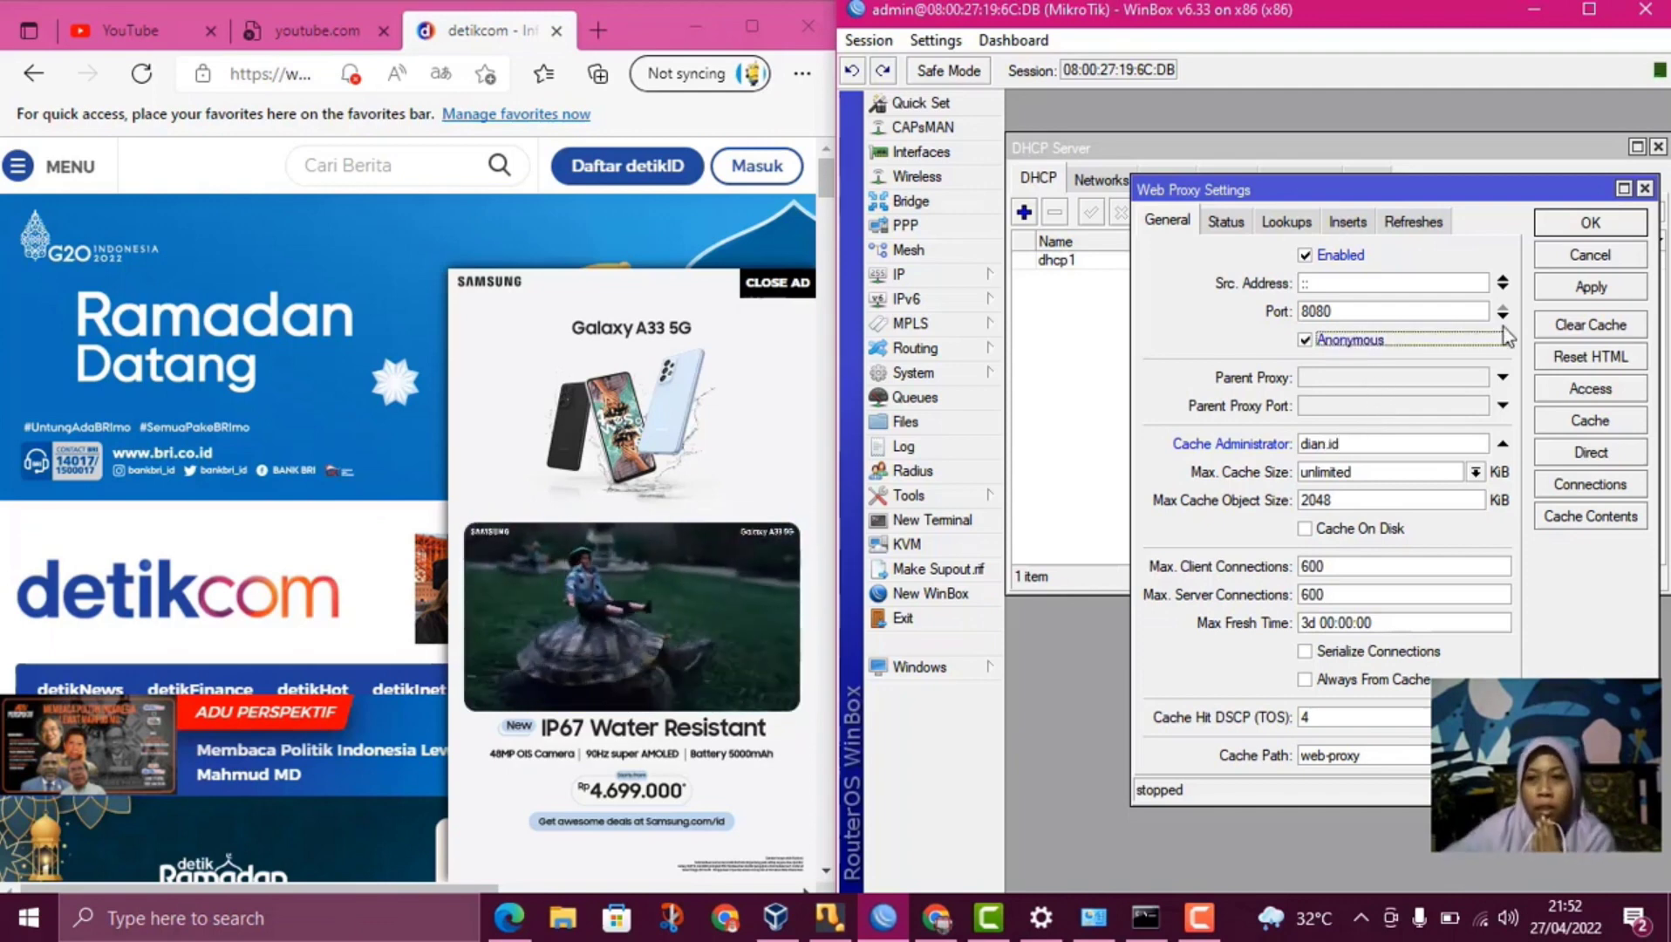
left_click(1603, 395)
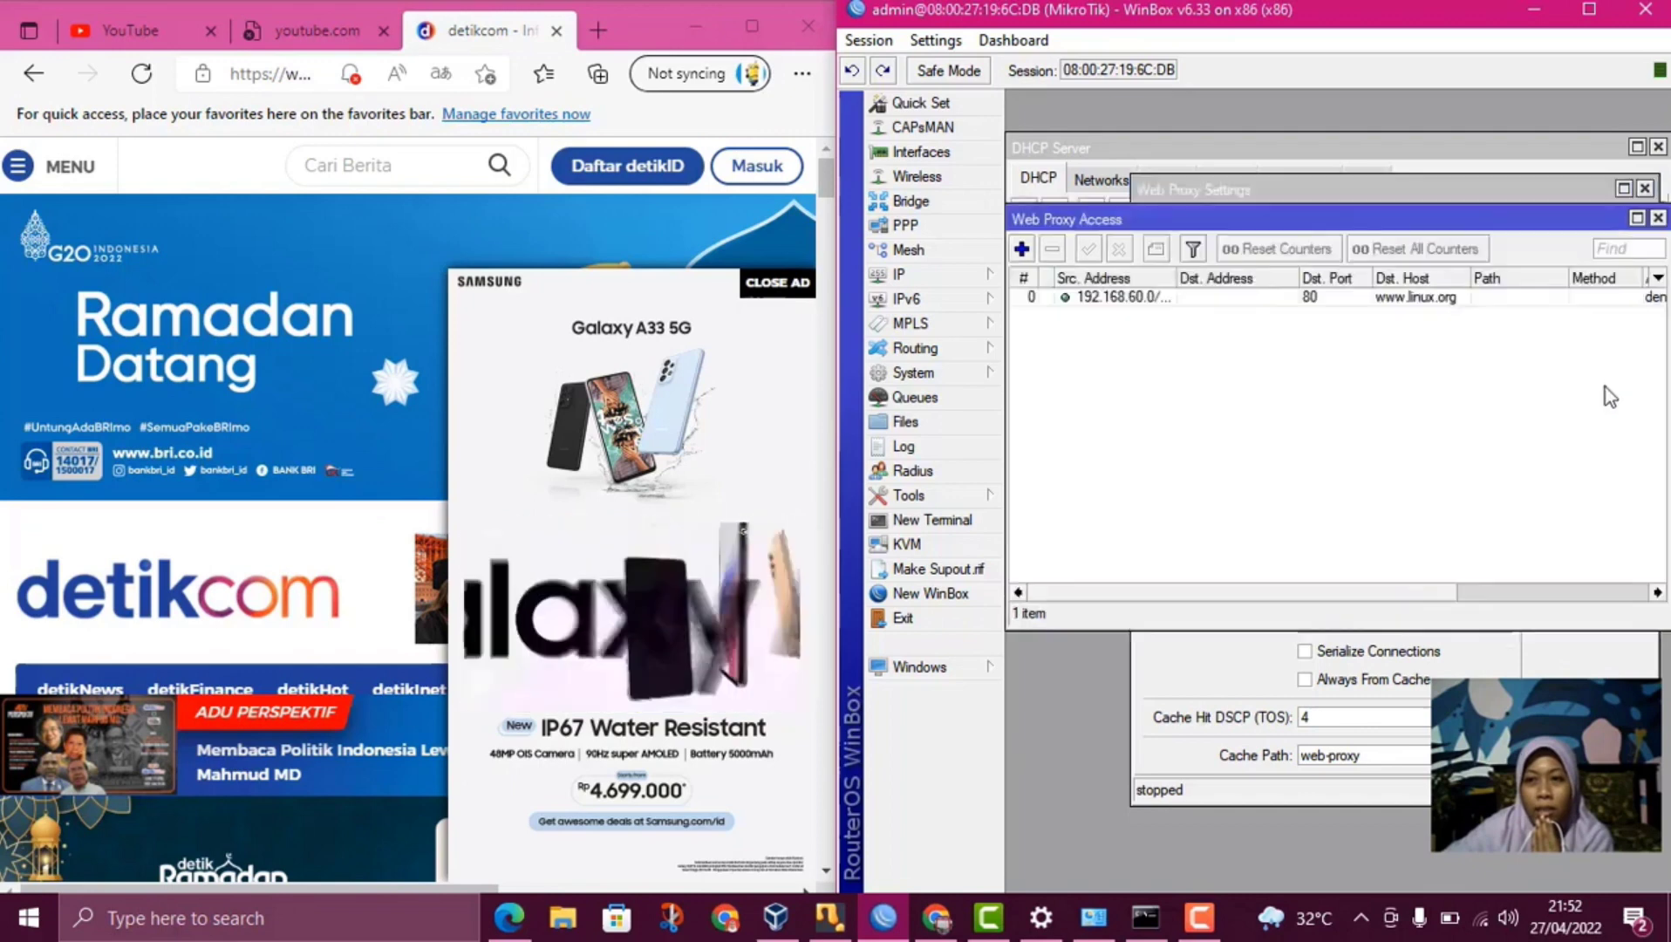
left_click(1132, 299)
double_click(1363, 300)
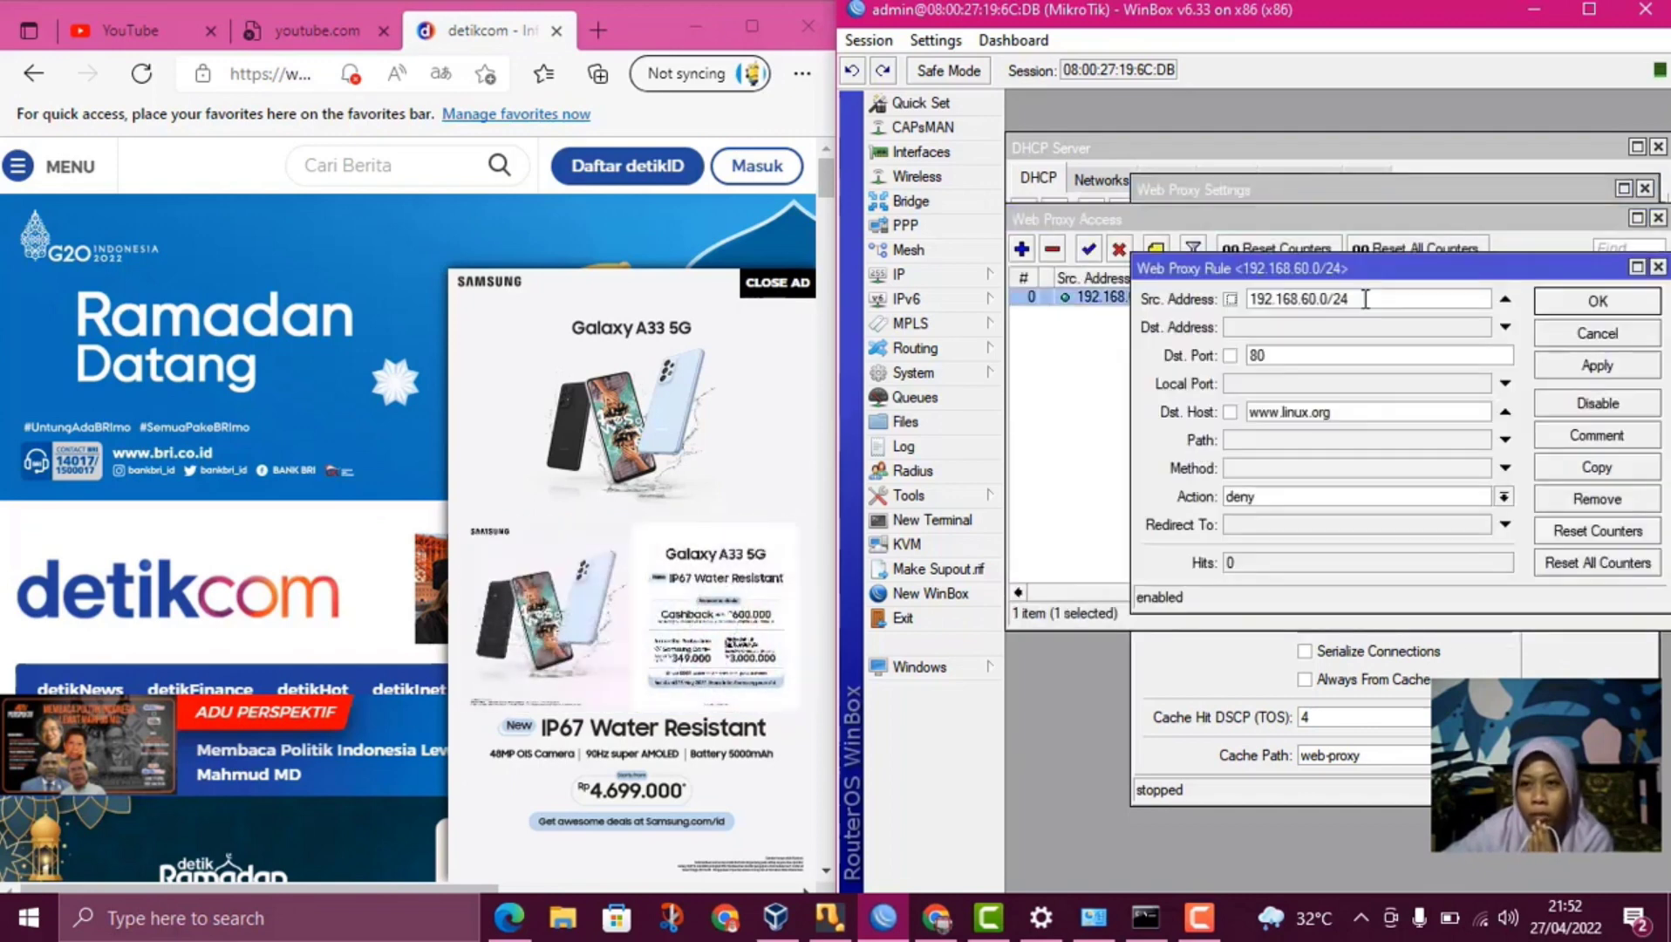
left_click(1652, 299)
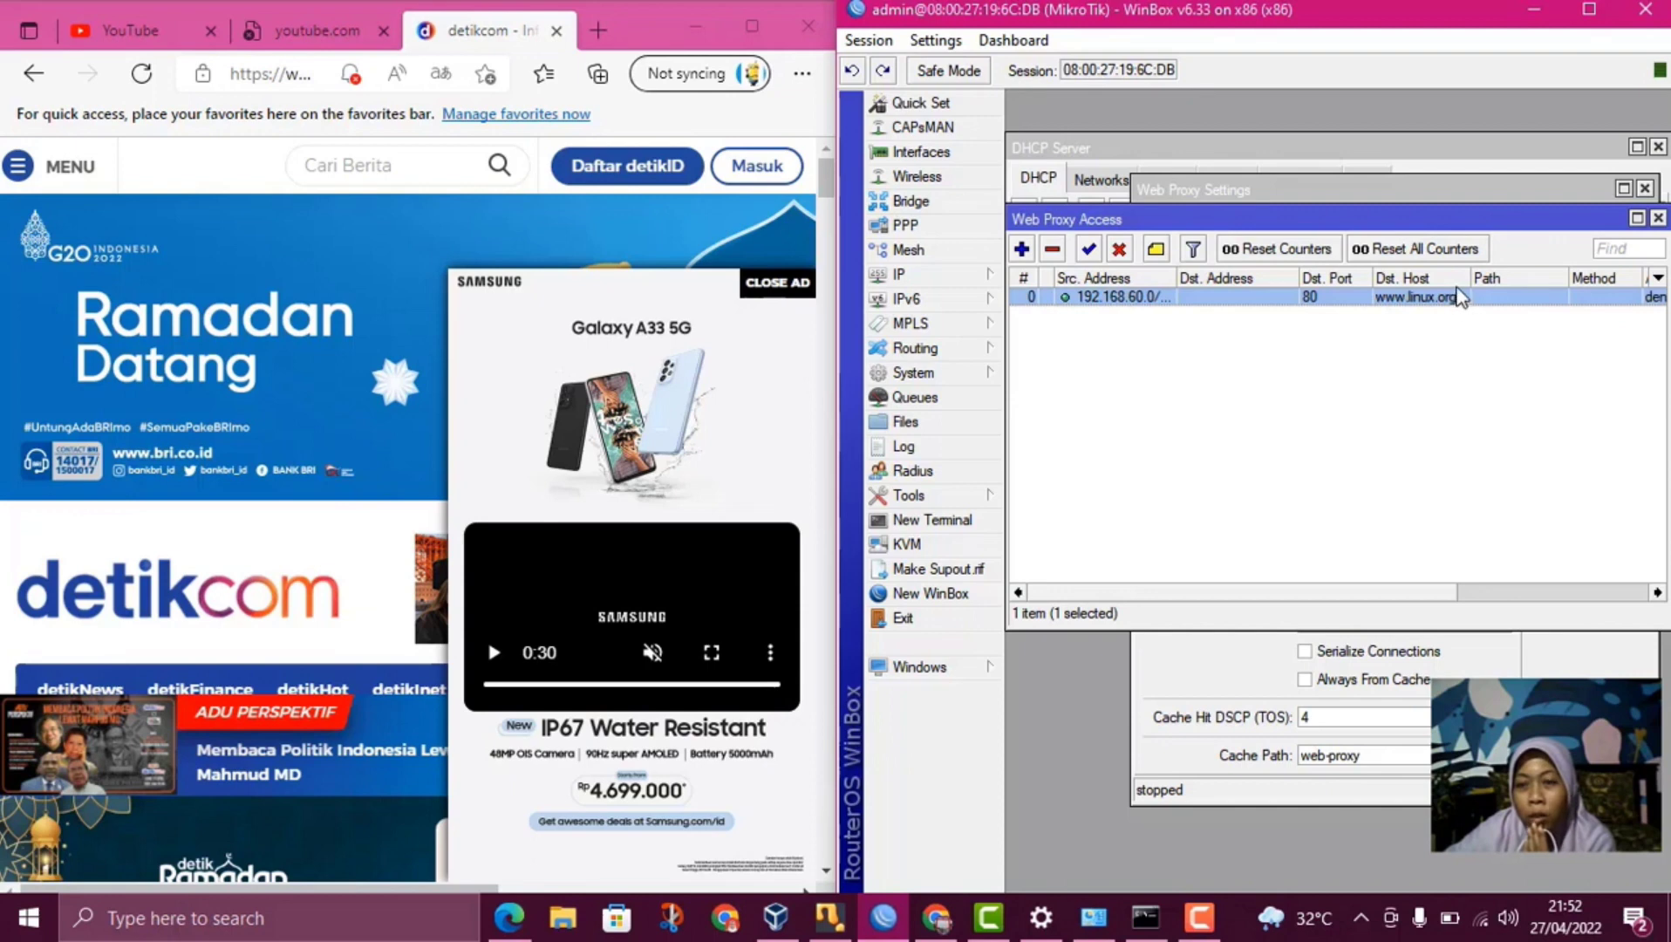
left_click(1052, 249)
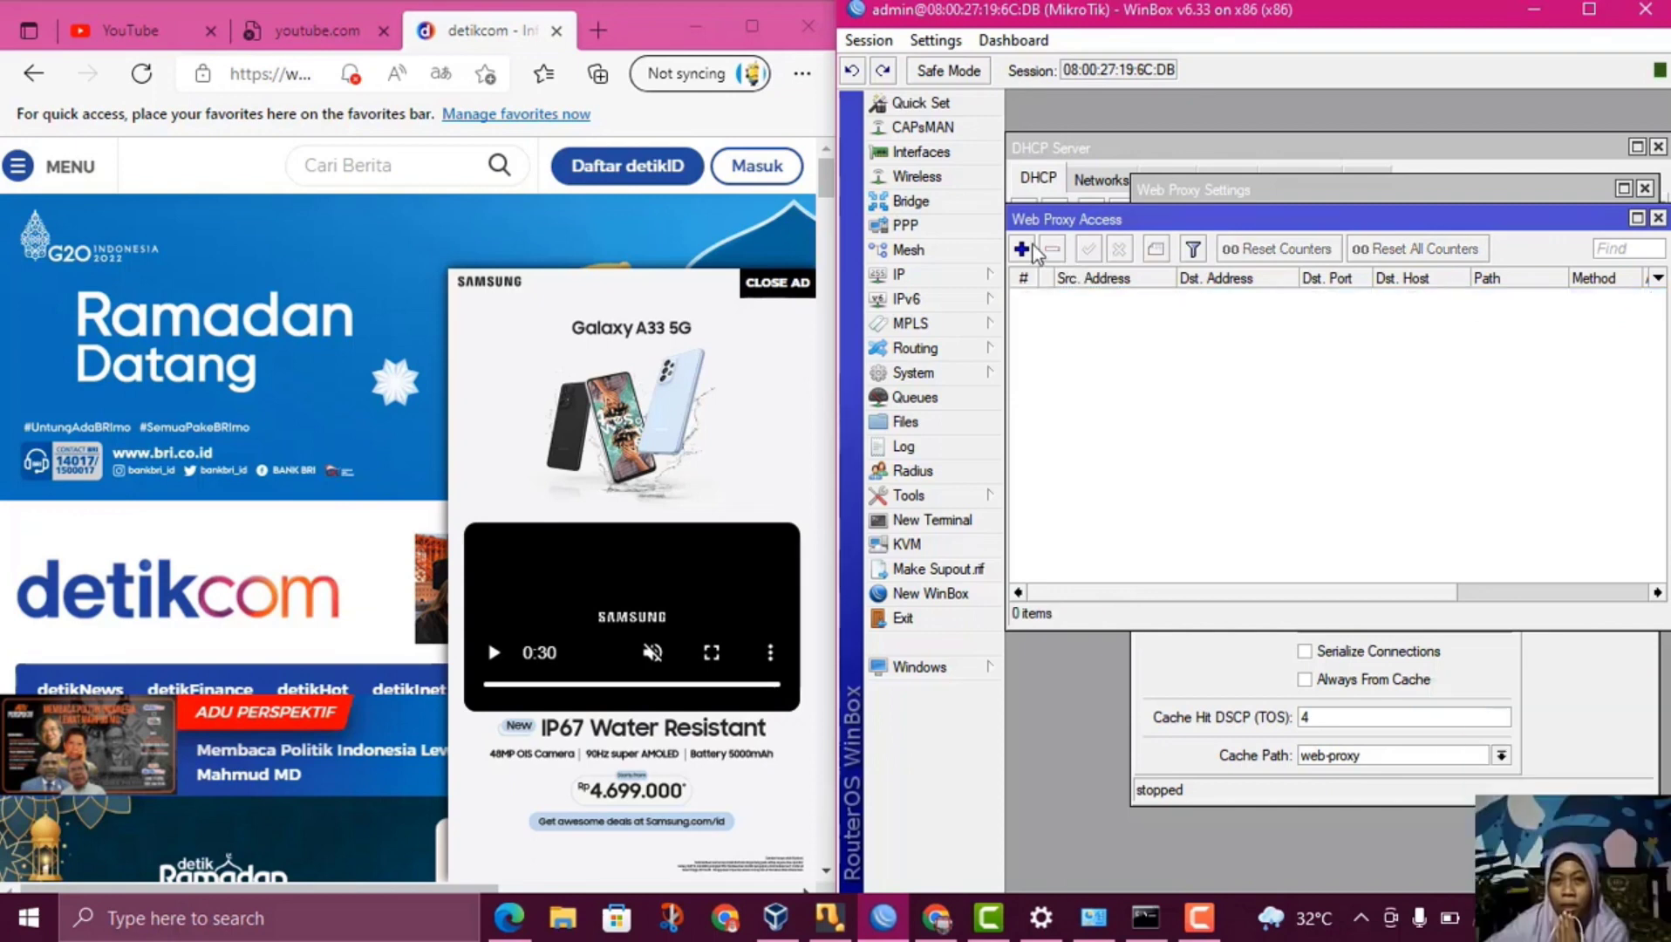
Start a new web proxy access rule with source address 192.168.60.0/24.
left_click(1022, 248)
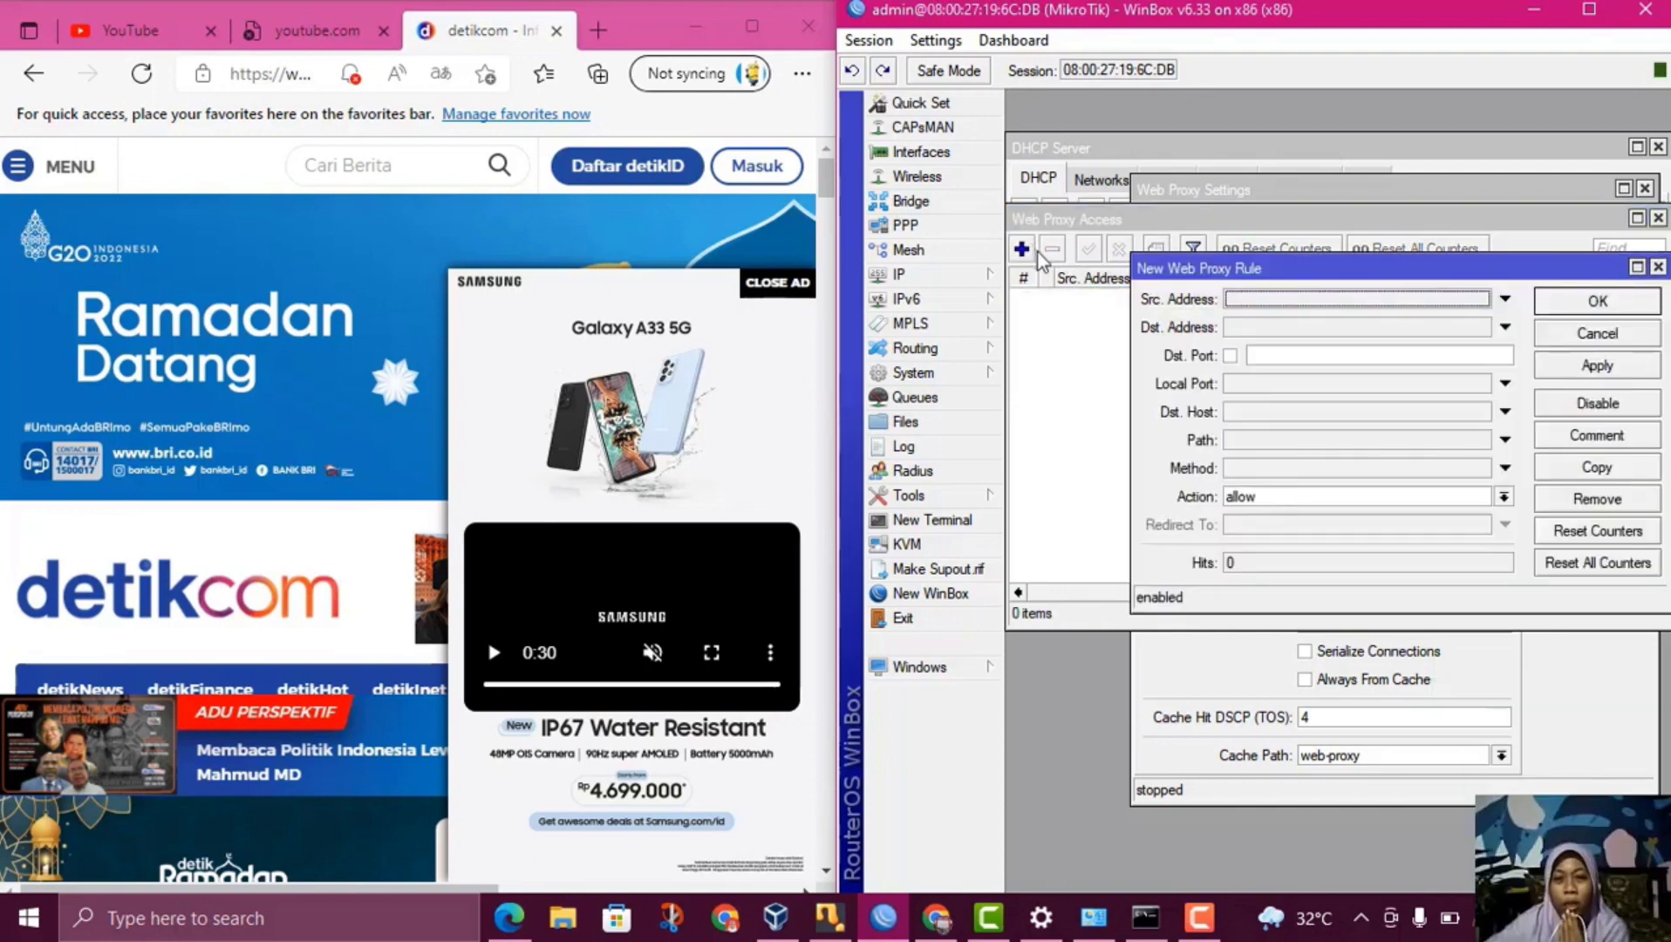
left_click(1305, 301)
type("19")
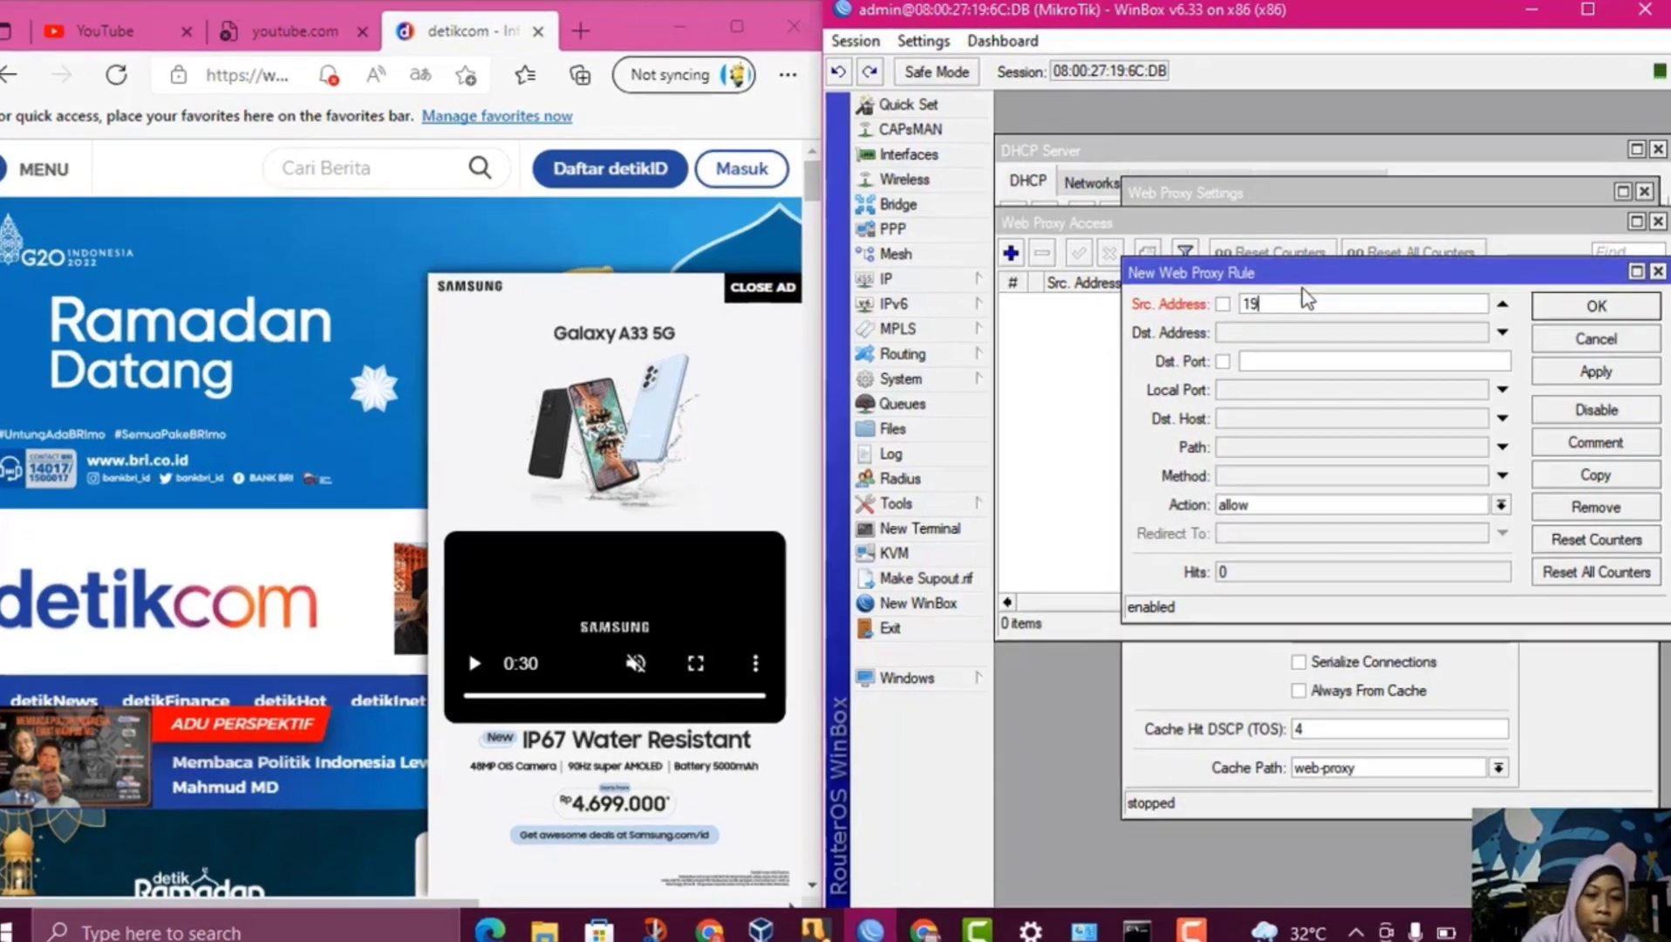
type("2.1")
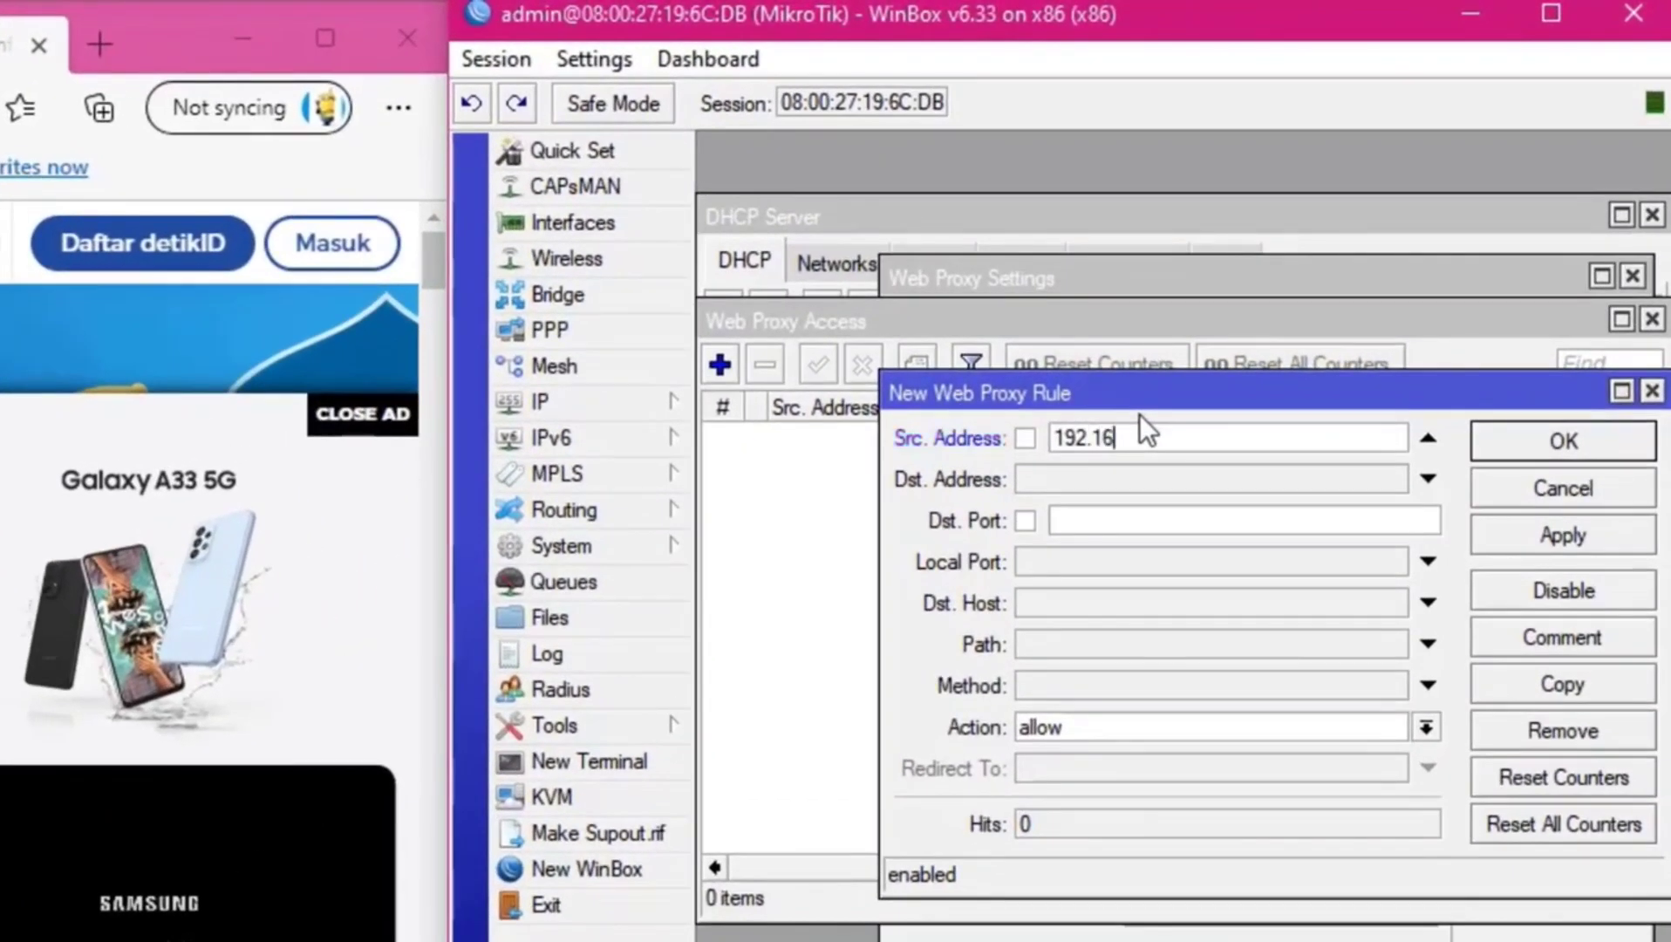
type("68.60.0")
type("/24")
left_click(1104, 595)
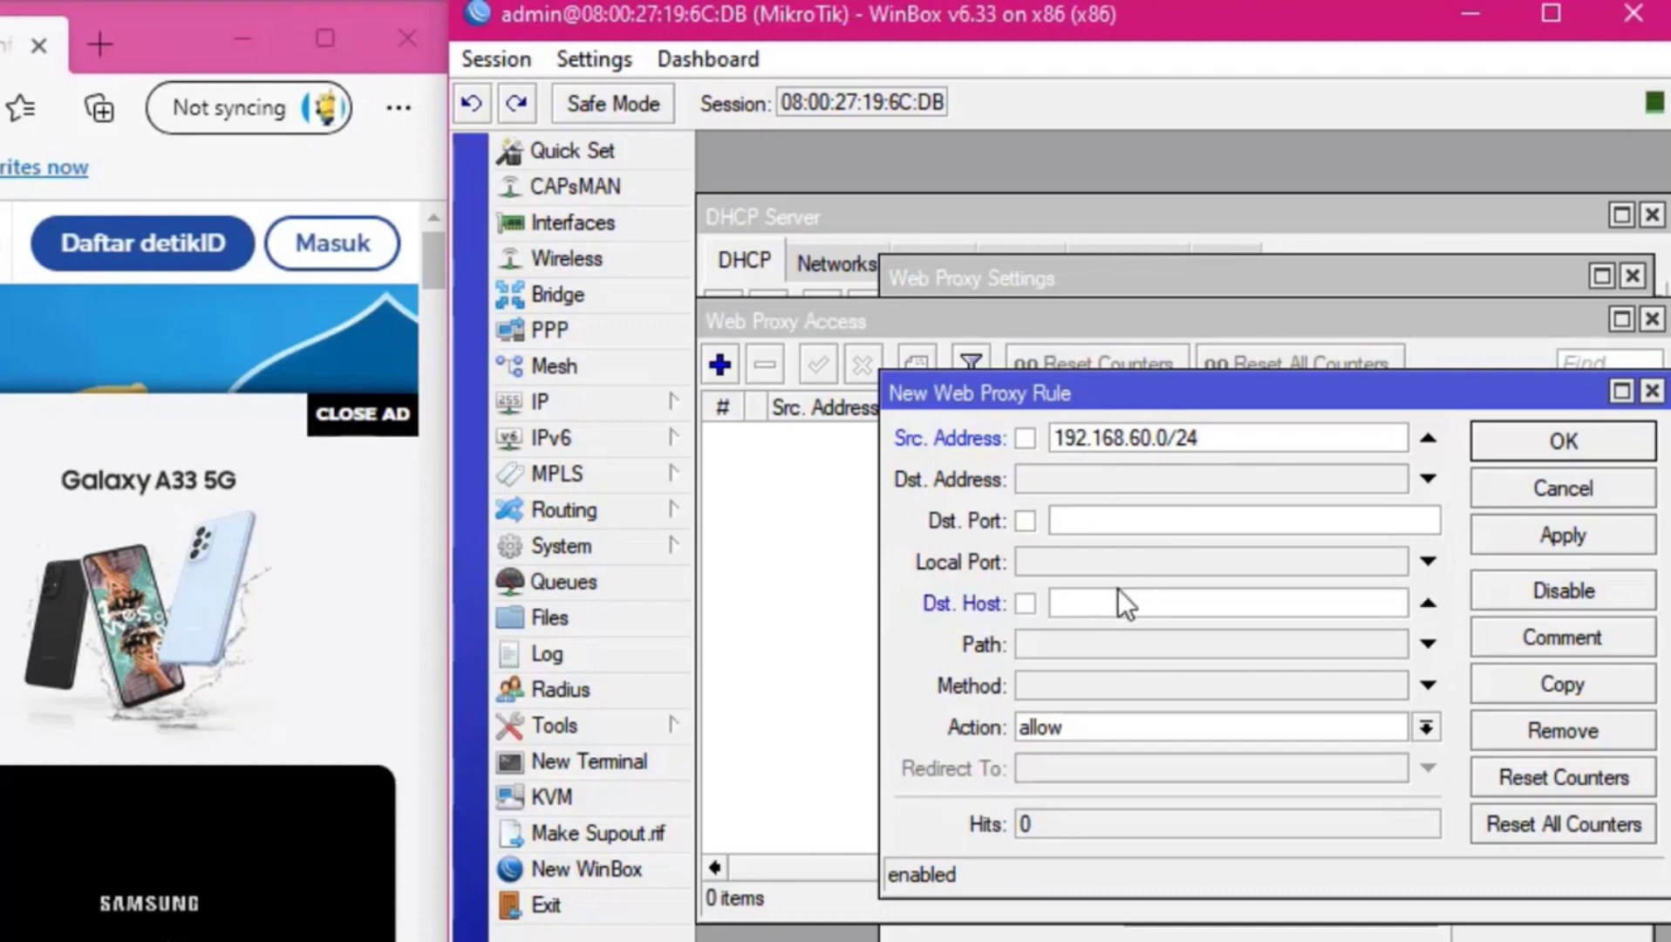
type("www.detaik")
key("BackSpace")
key("BackSpace")
type("k.com")
left_click(1111, 720)
left_click(1116, 771)
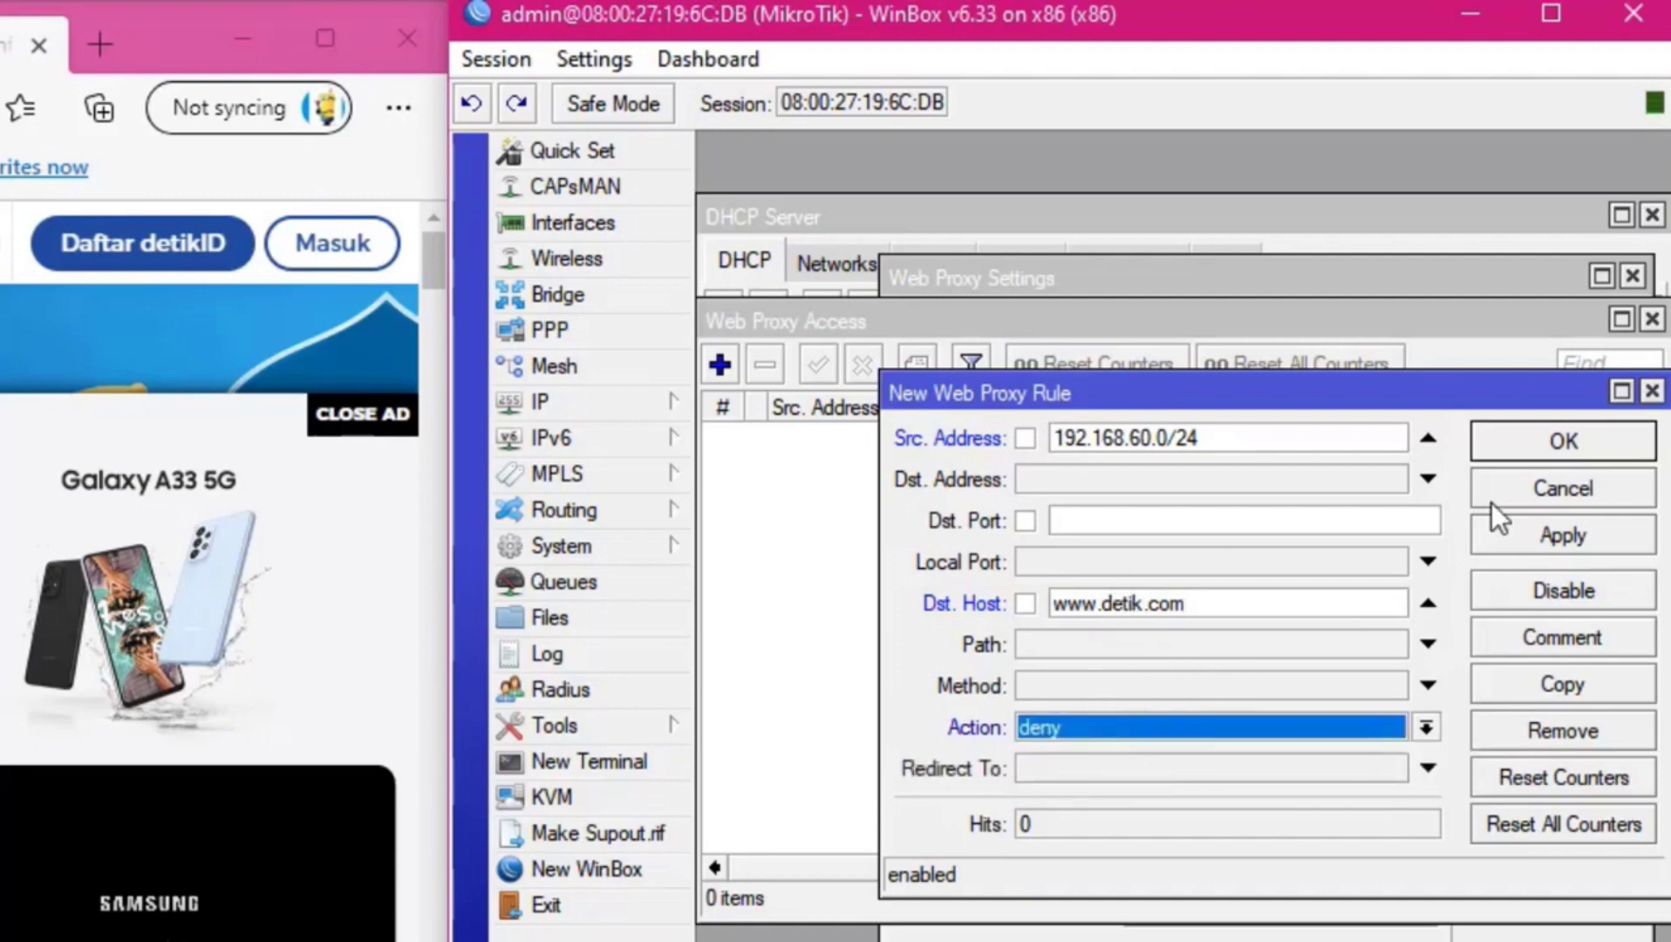
left_click(1562, 532)
left_click(1553, 436)
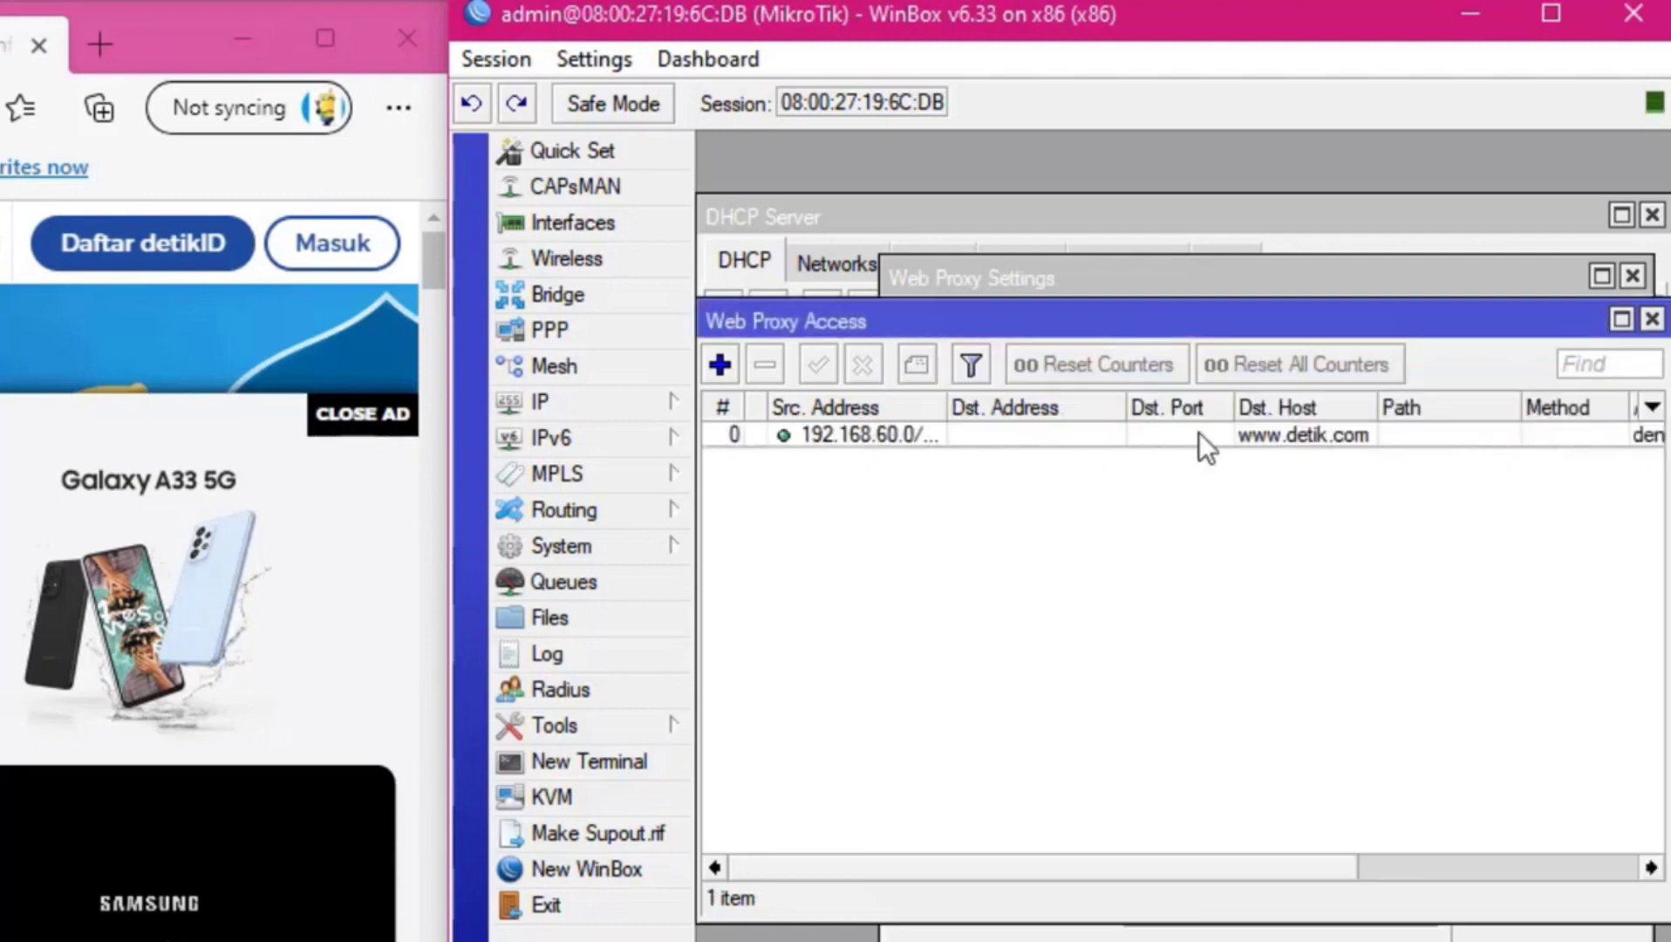
left_click(1651, 320)
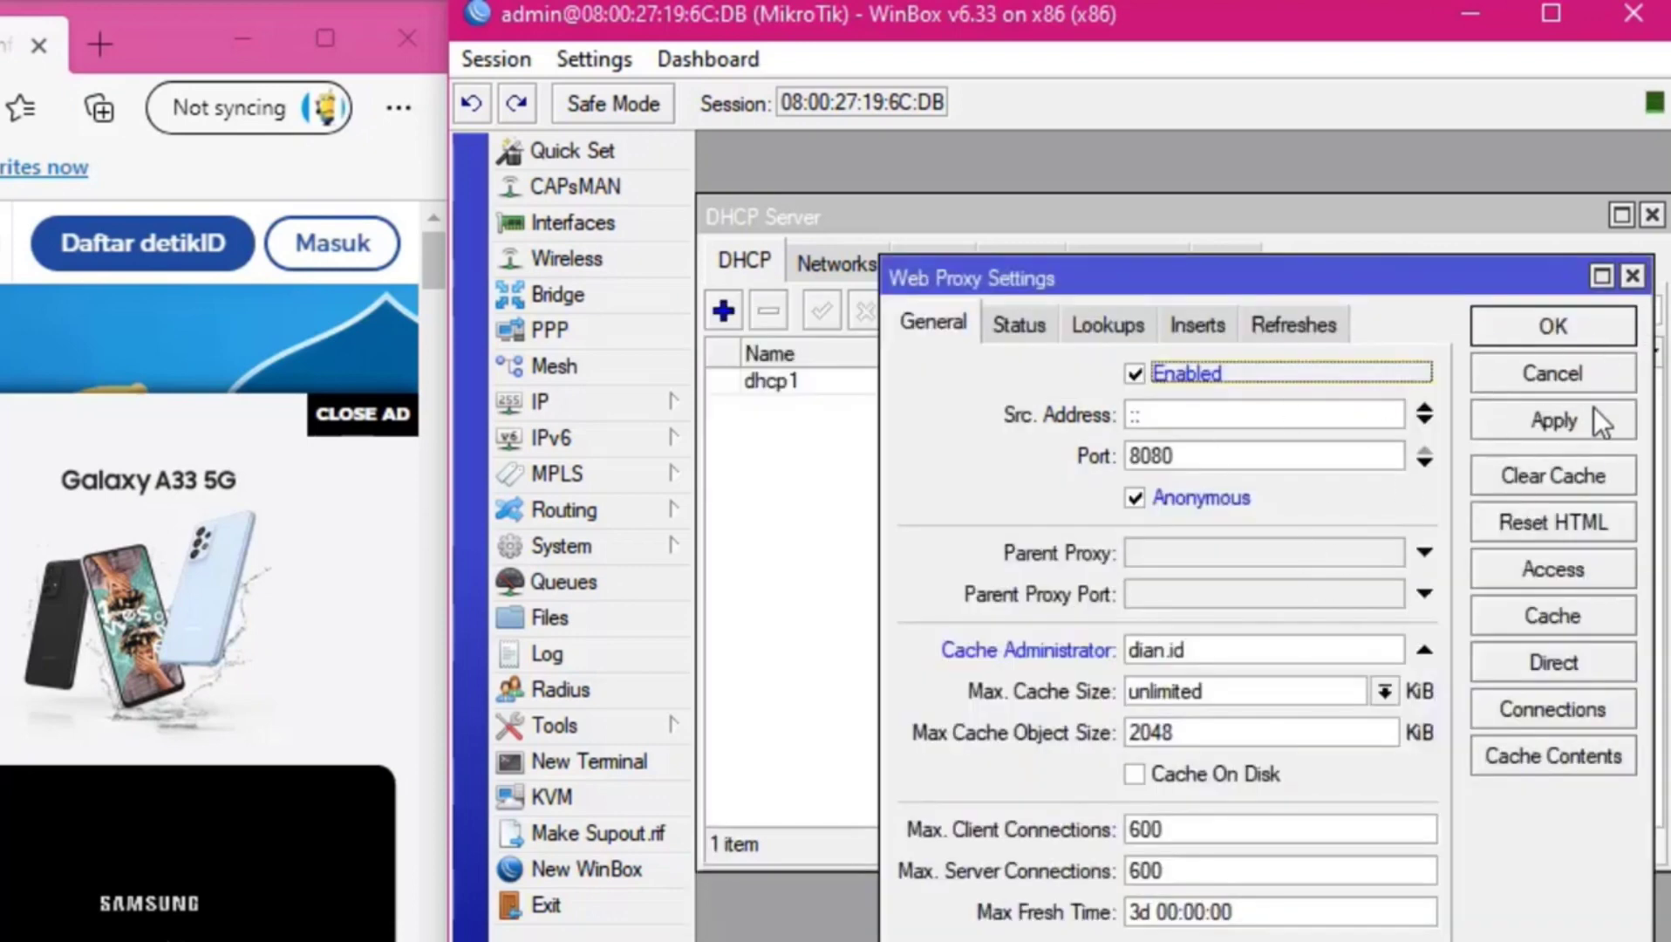
left_click(1557, 324)
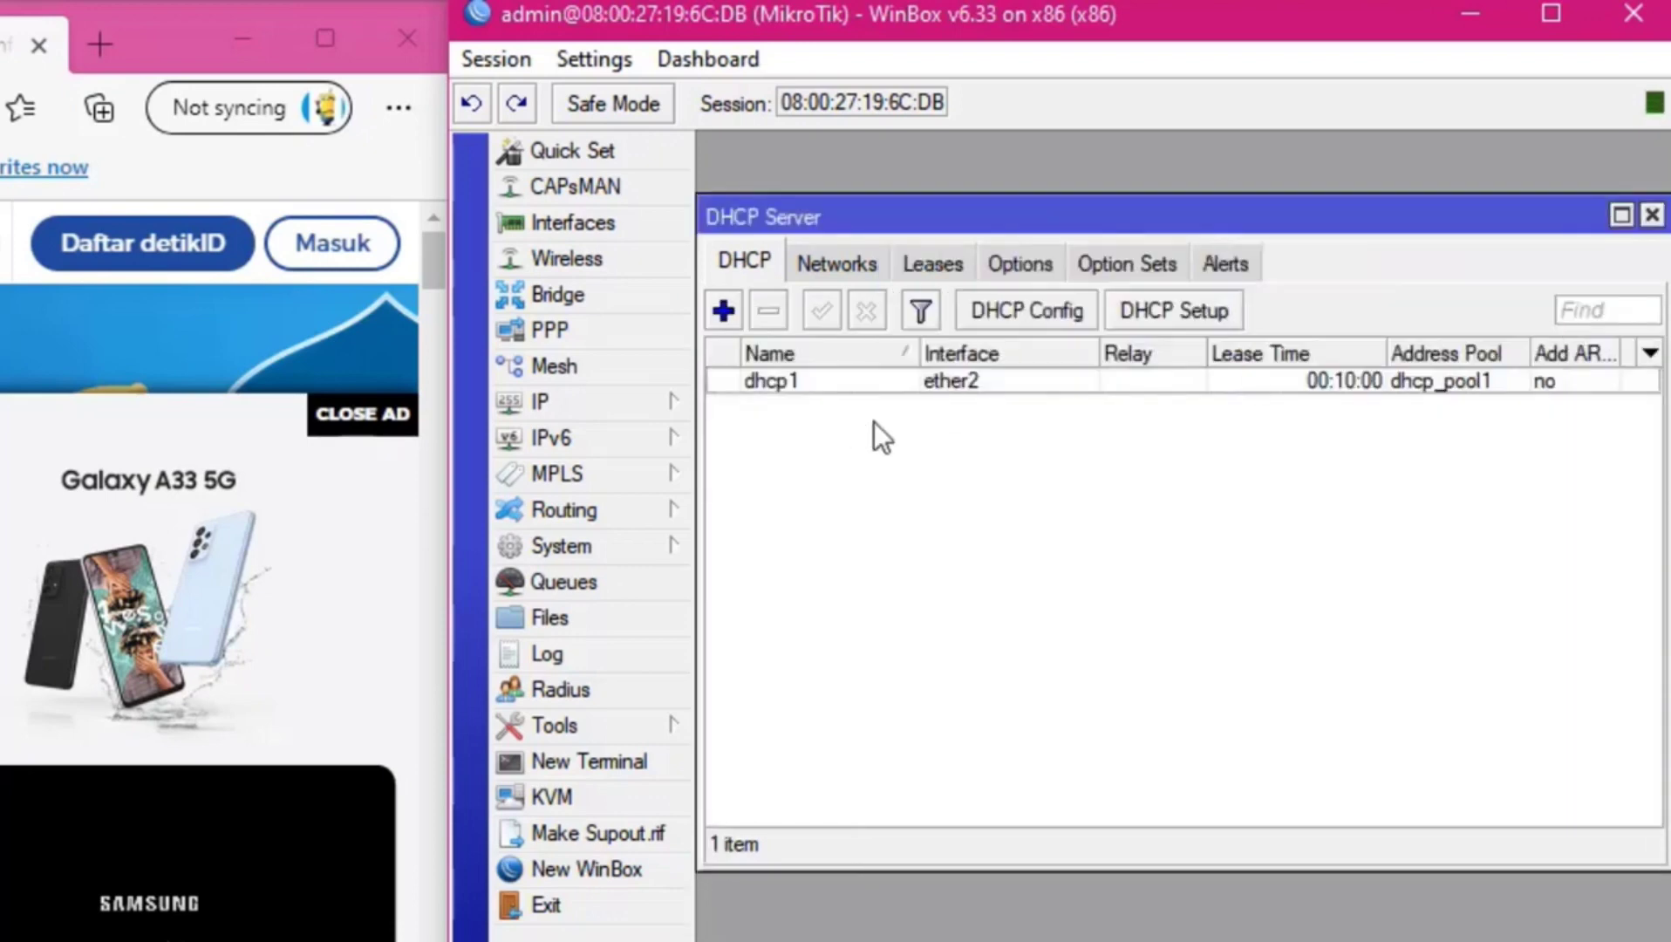
Start a new firewall NAT rule and set its chain to dstnat.
left_click(607, 412)
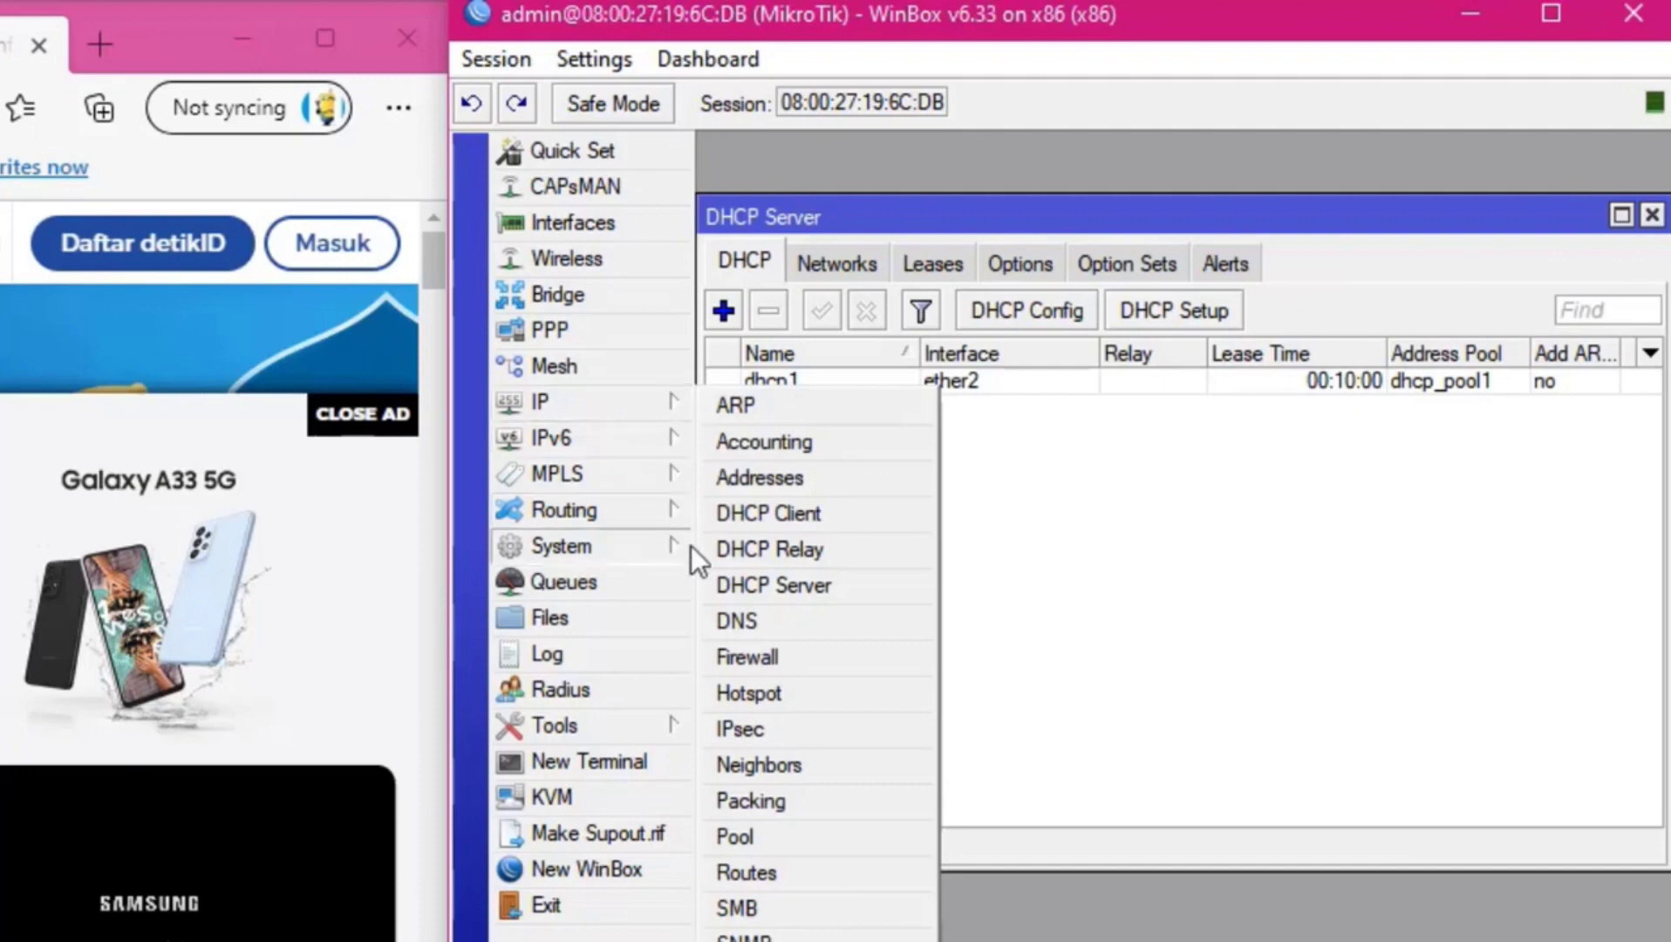
left_click(1229, 718)
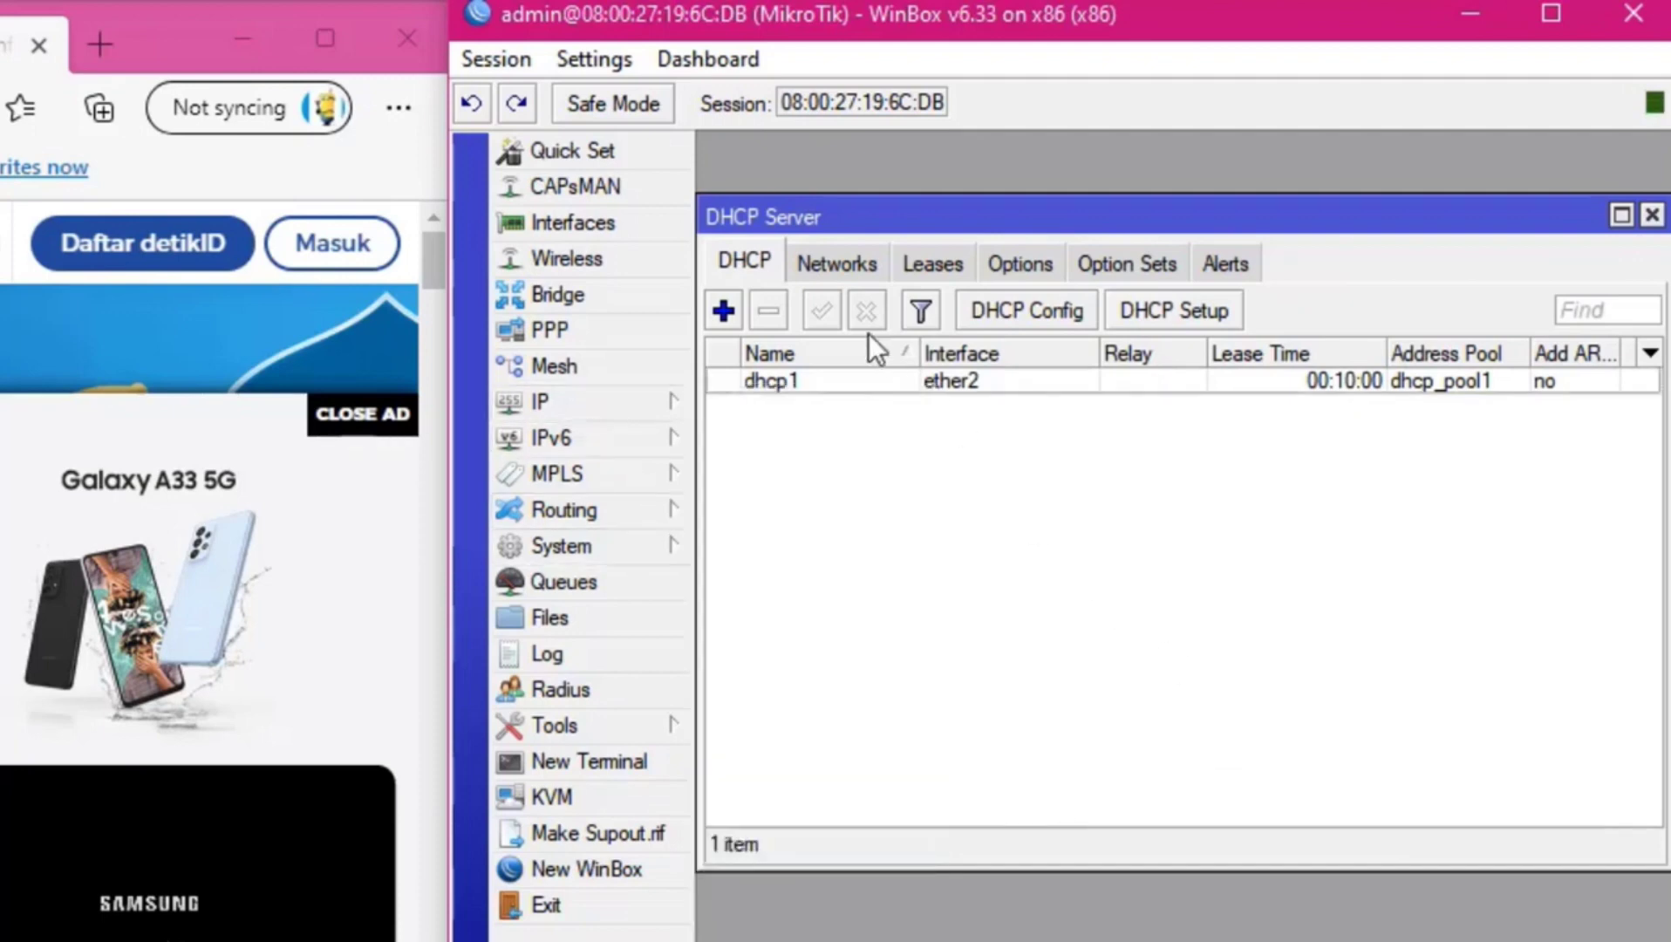
left_click(565, 407)
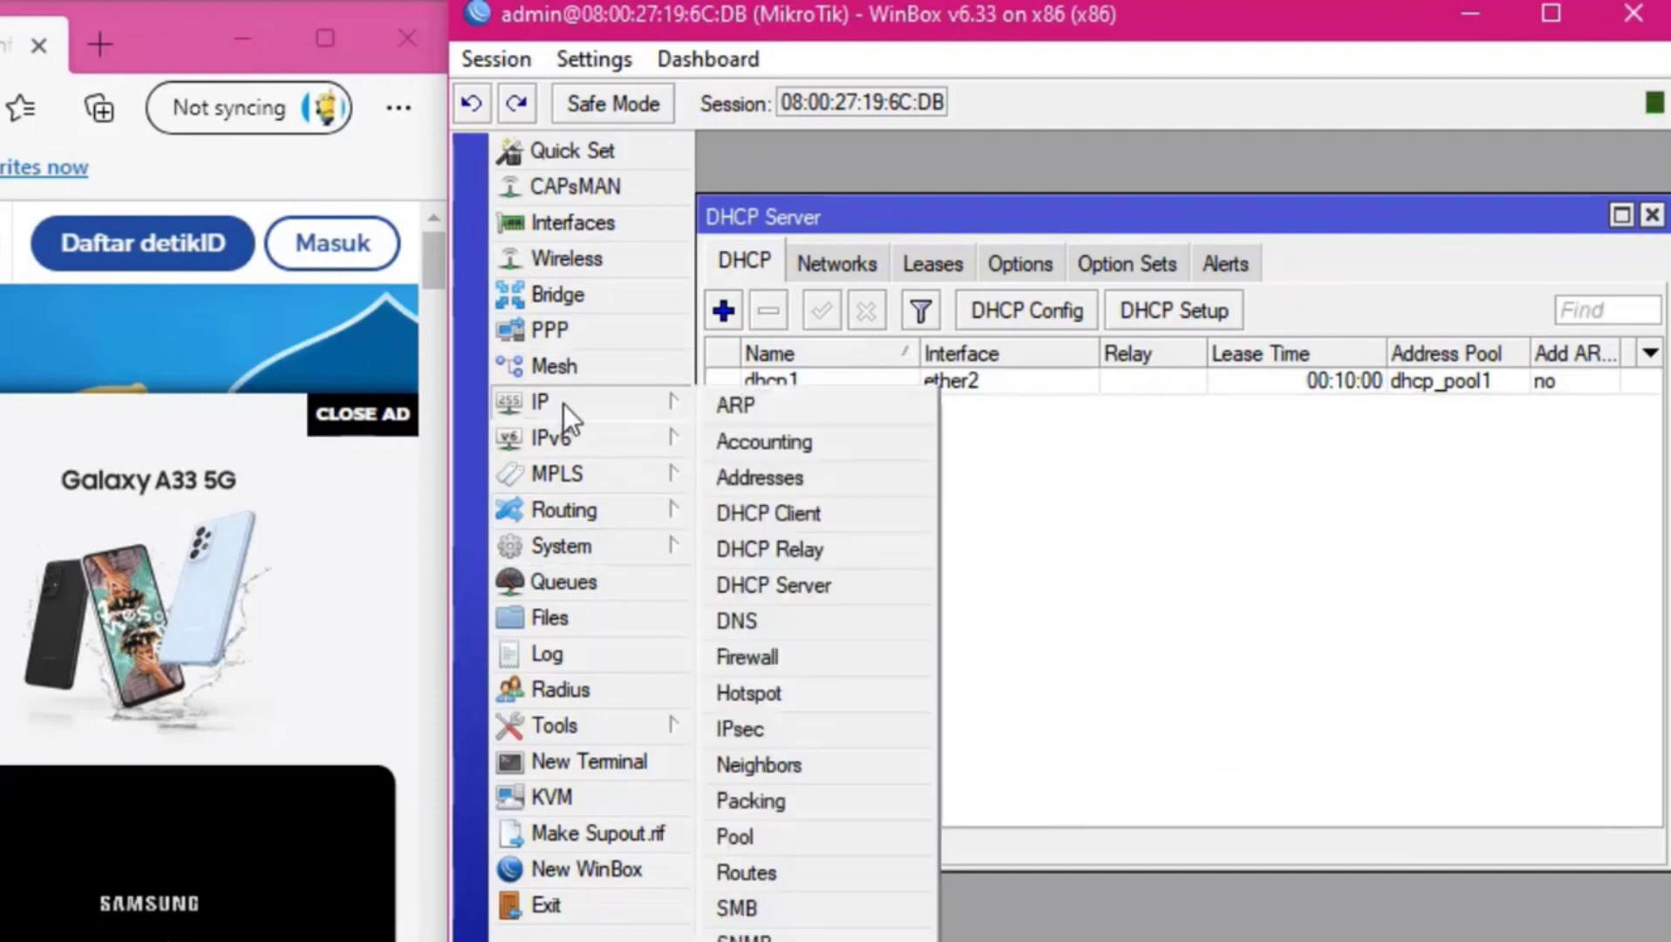
left_click(834, 652)
left_click(872, 406)
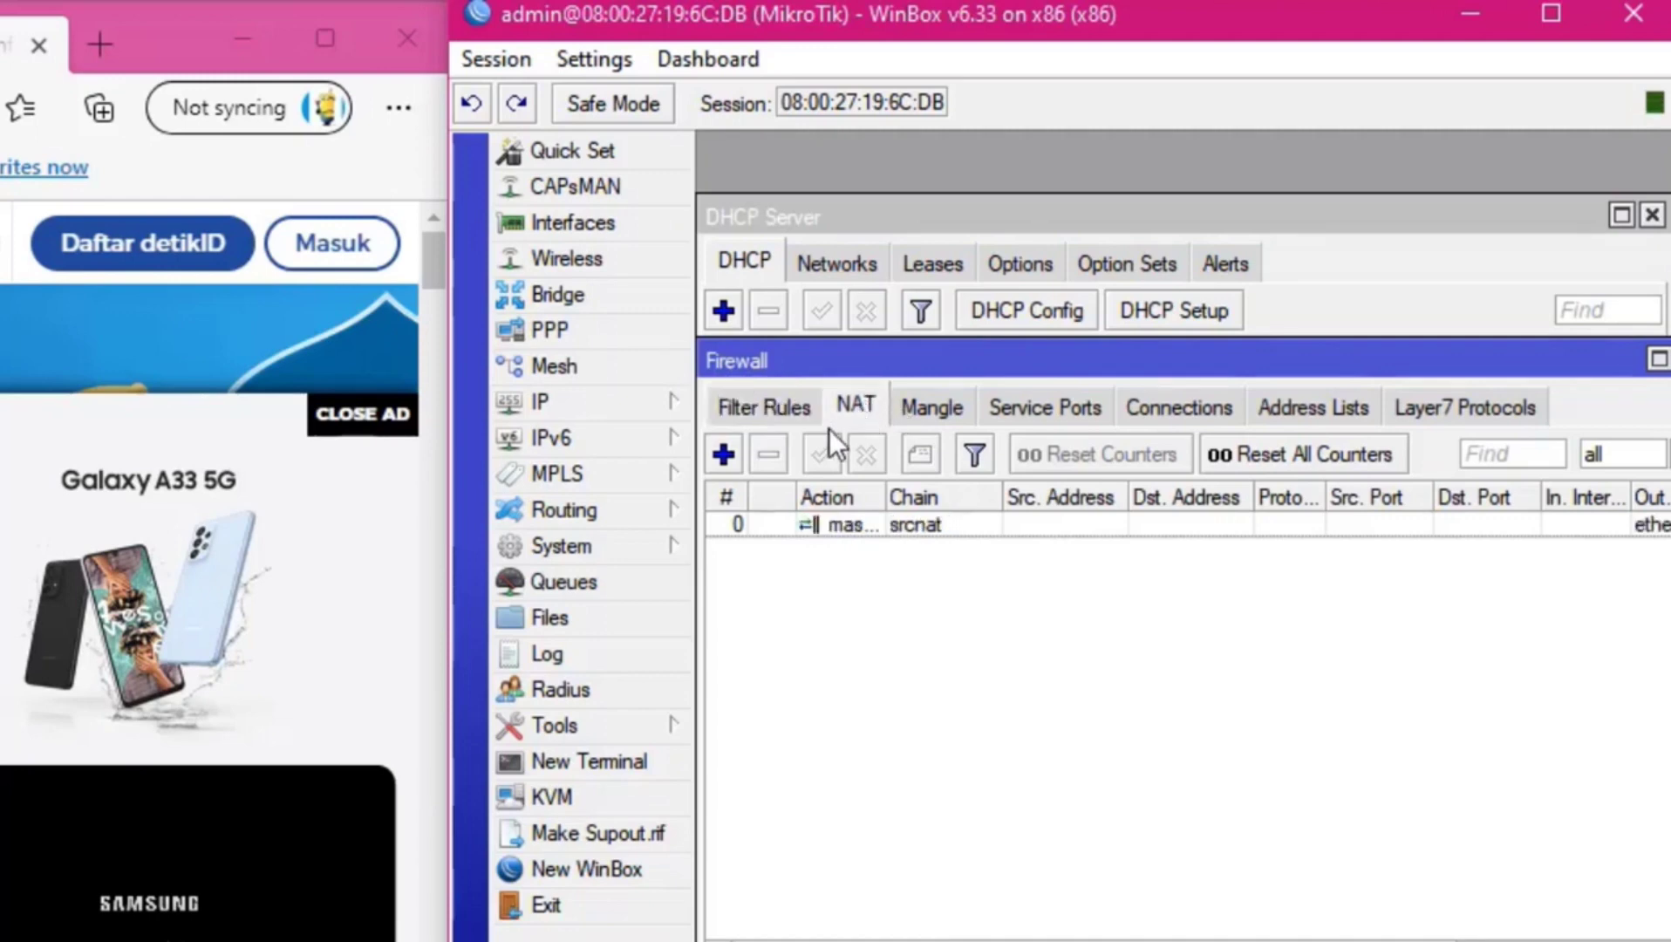
left_click(735, 455)
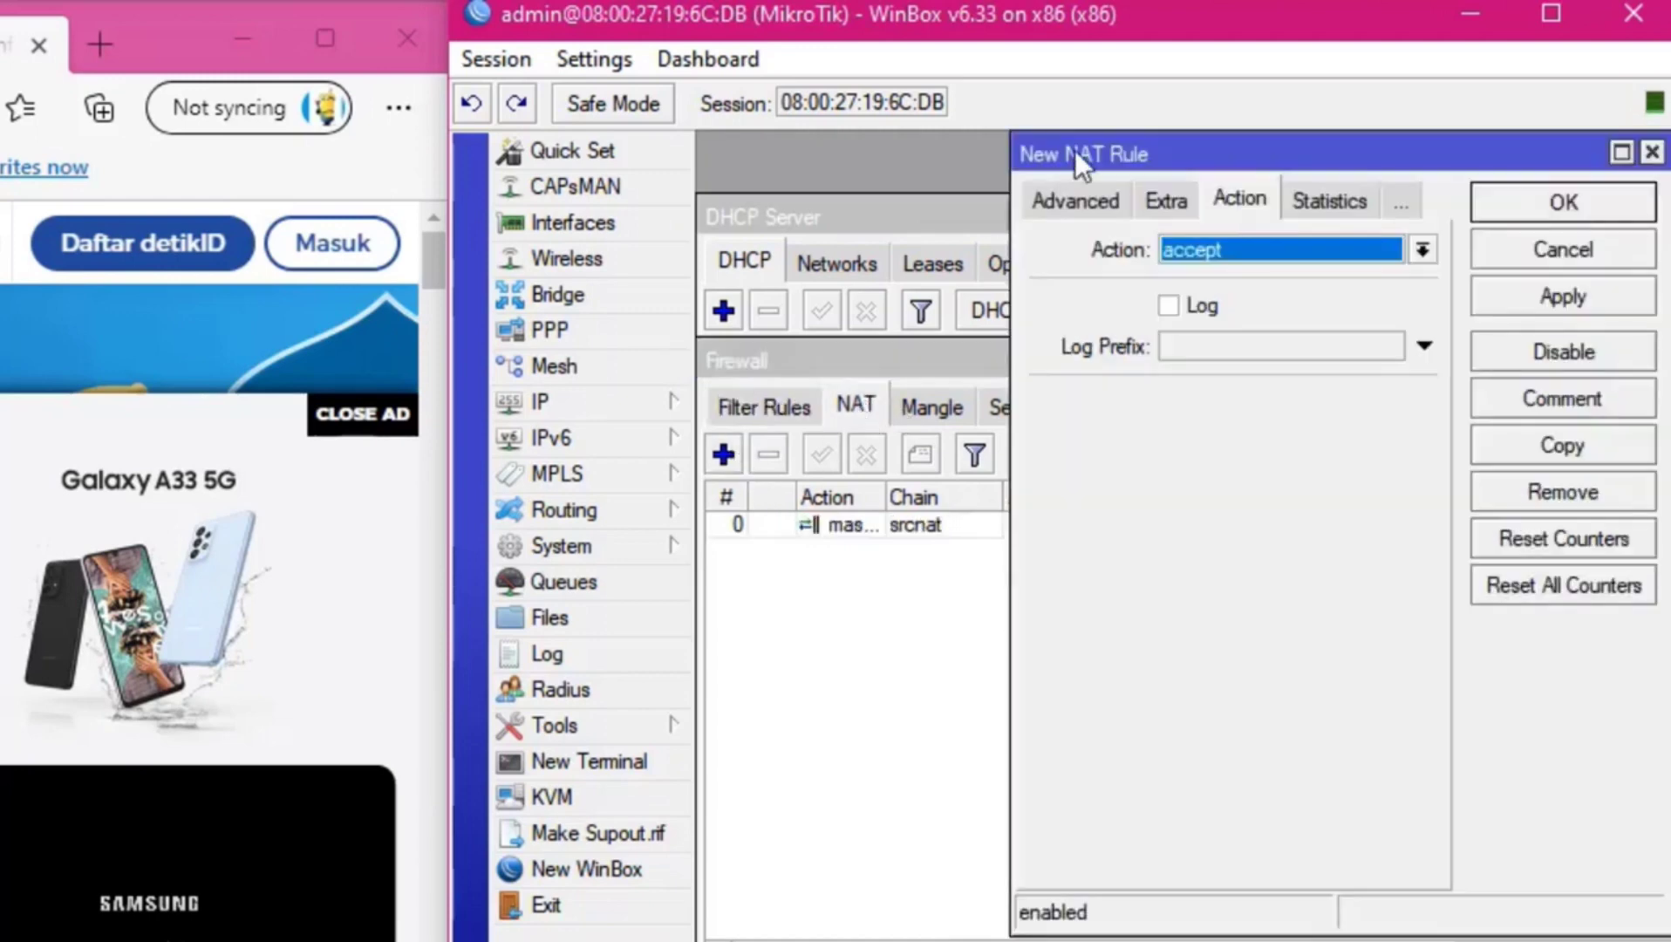
left_click(1057, 198)
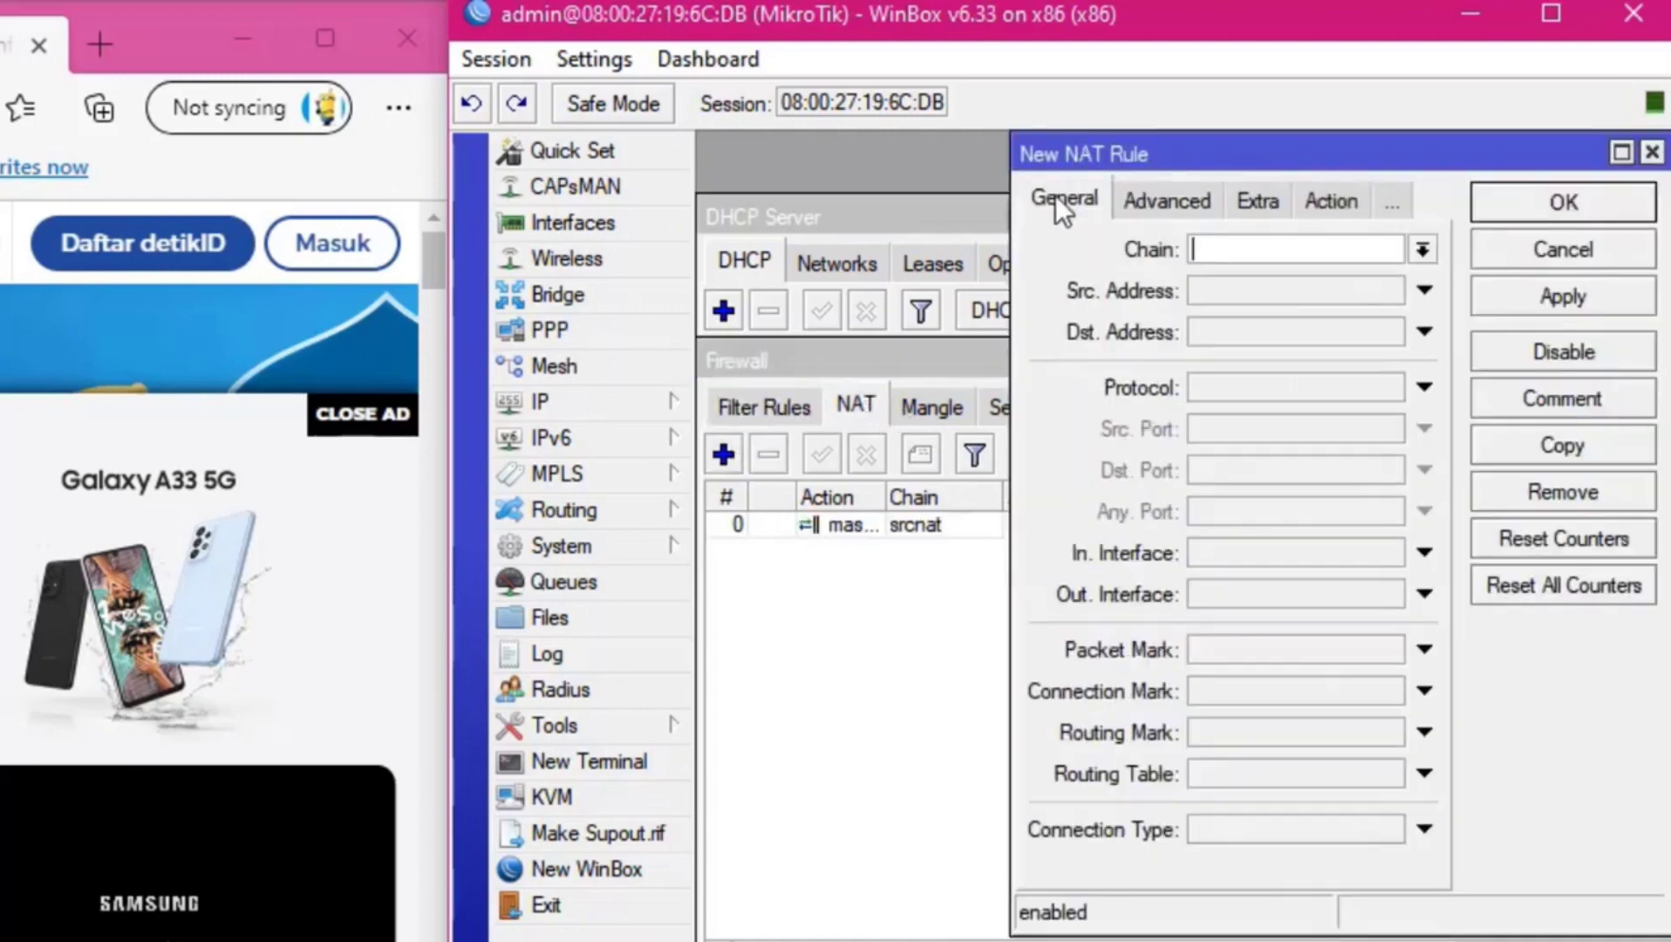
left_click(1414, 251)
left_click(1288, 278)
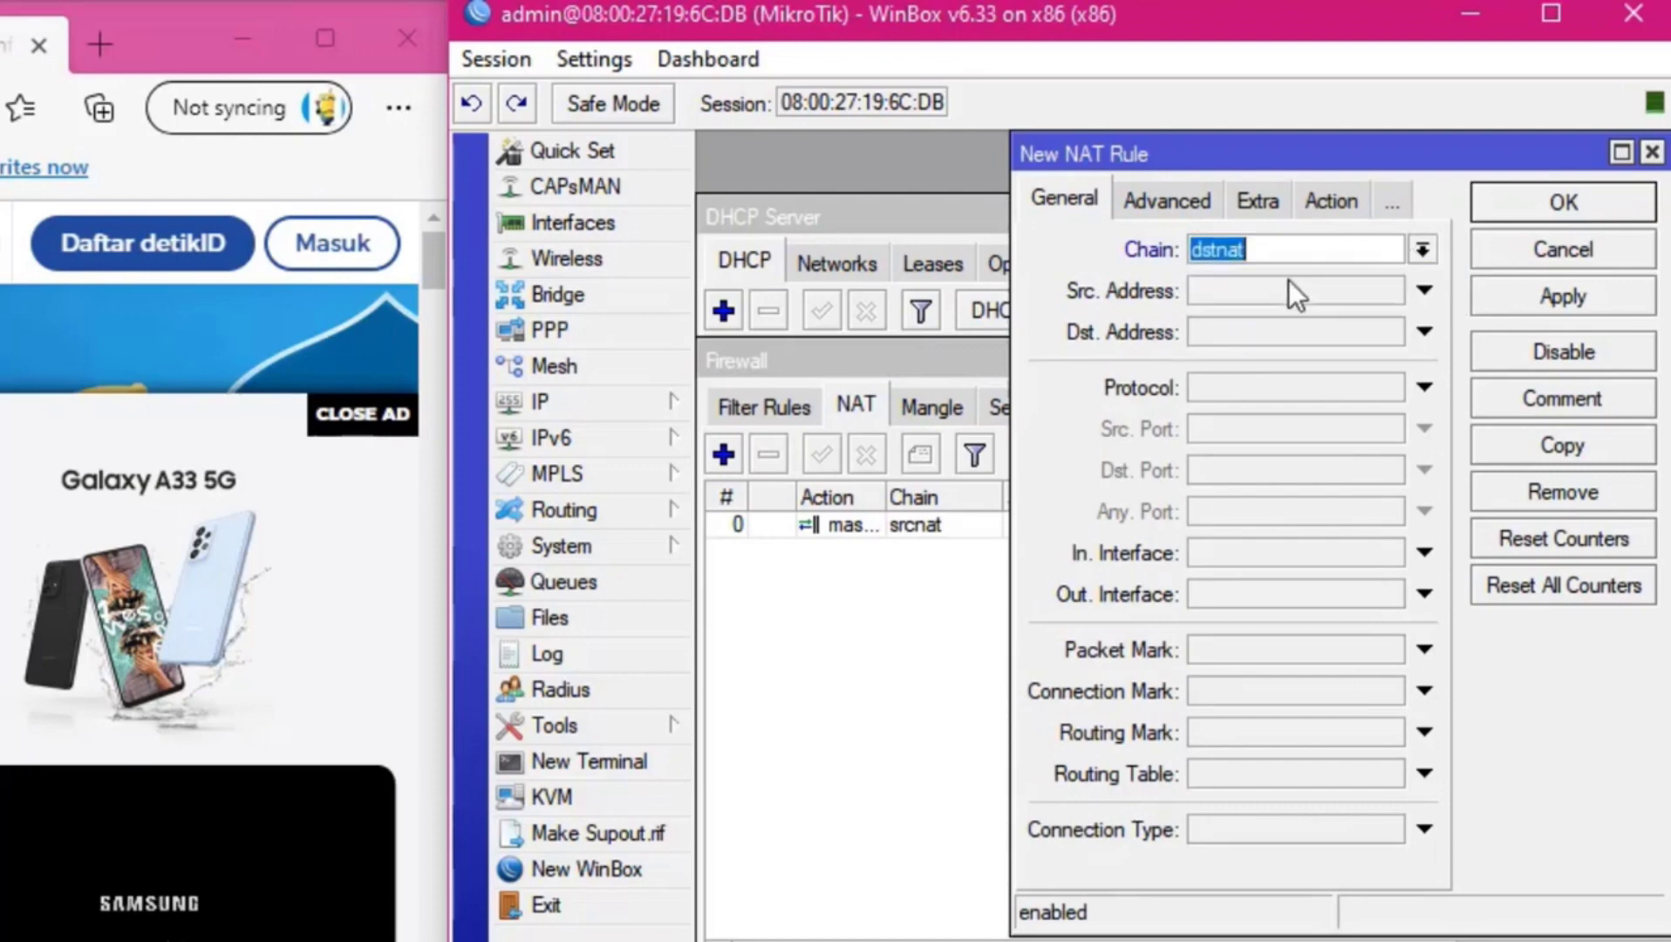
Set the new NAT rule's action to redirect to port 8080 and try to apply it.
left_click(1153, 203)
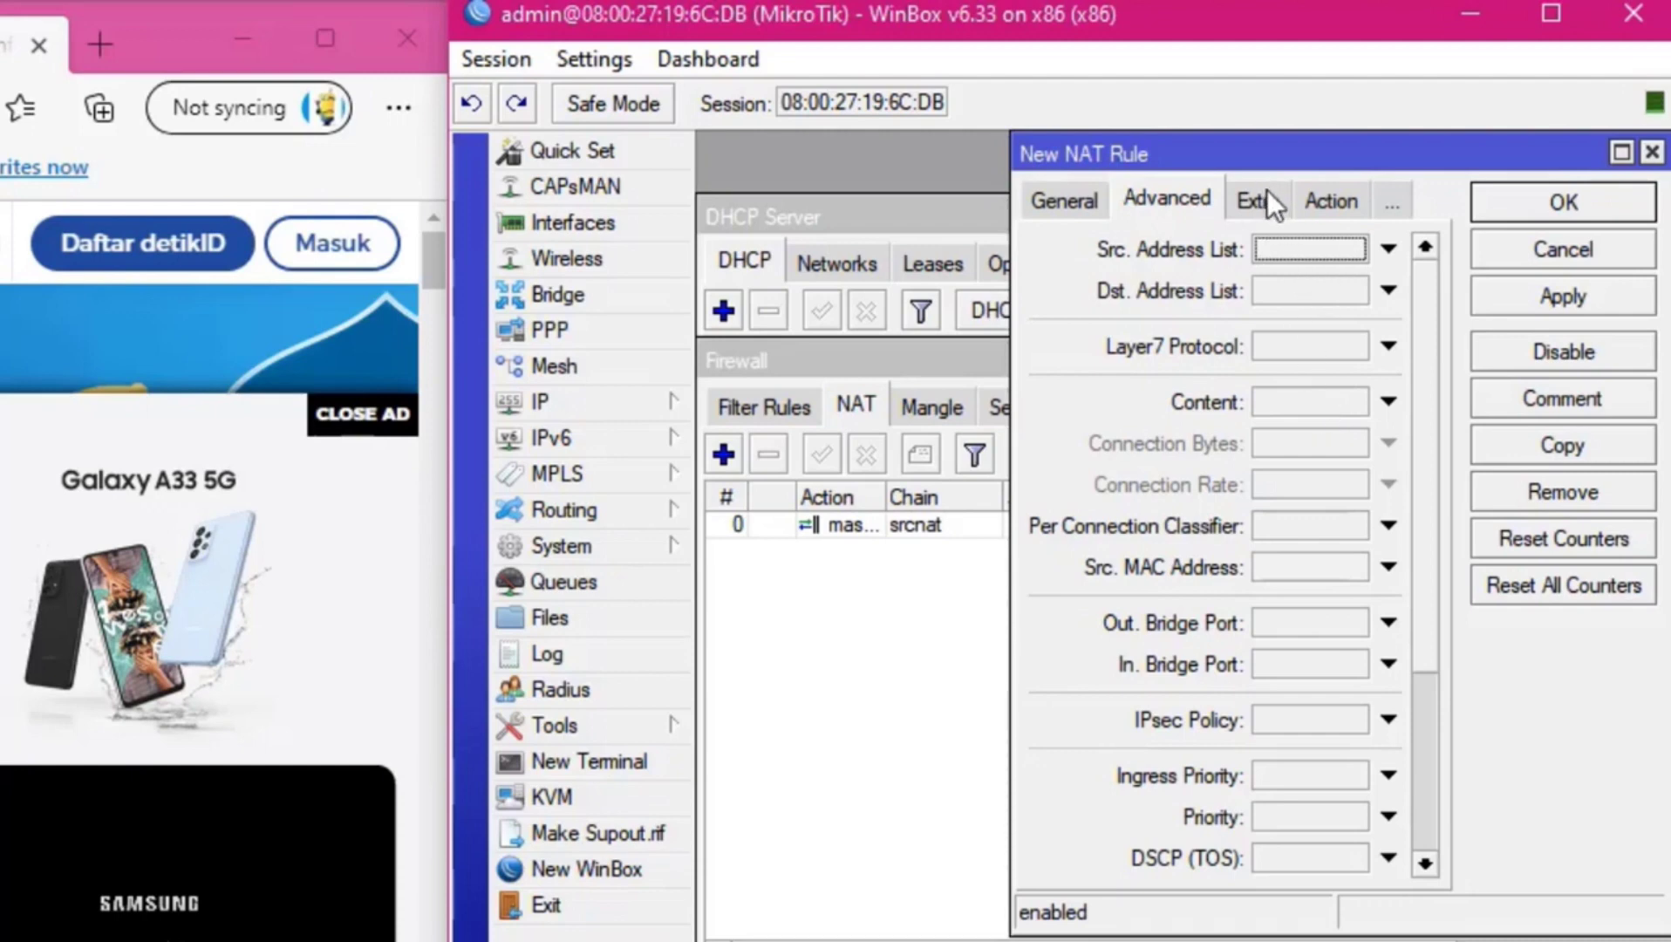
left_click(1329, 195)
left_click(1311, 250)
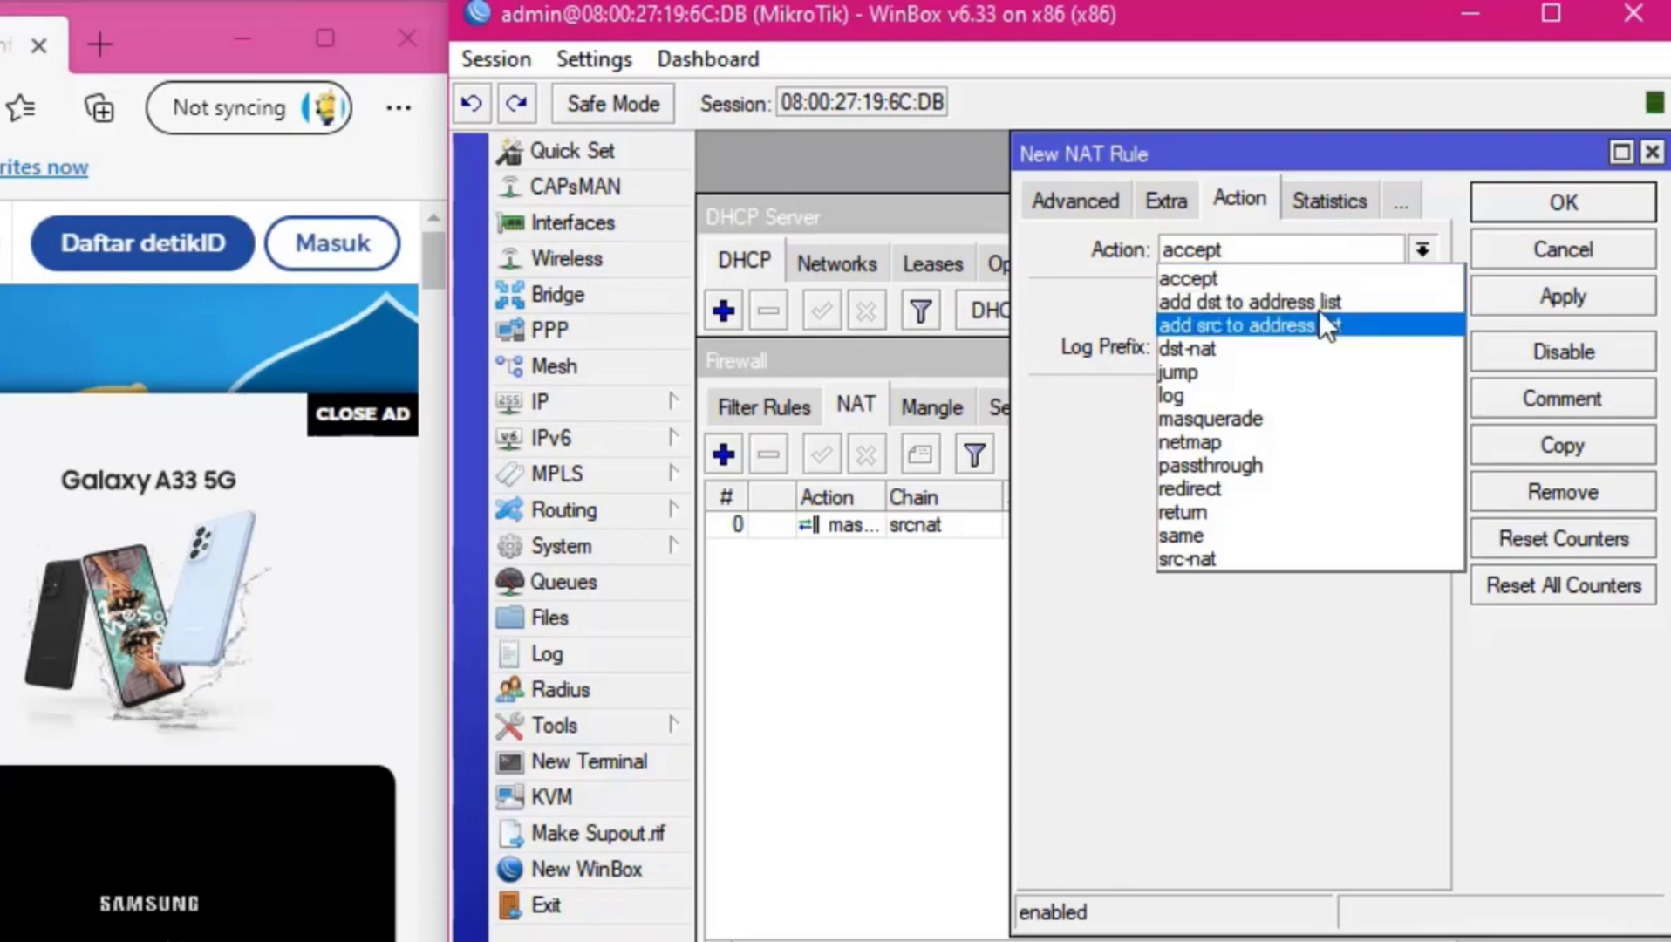
left_click(1273, 489)
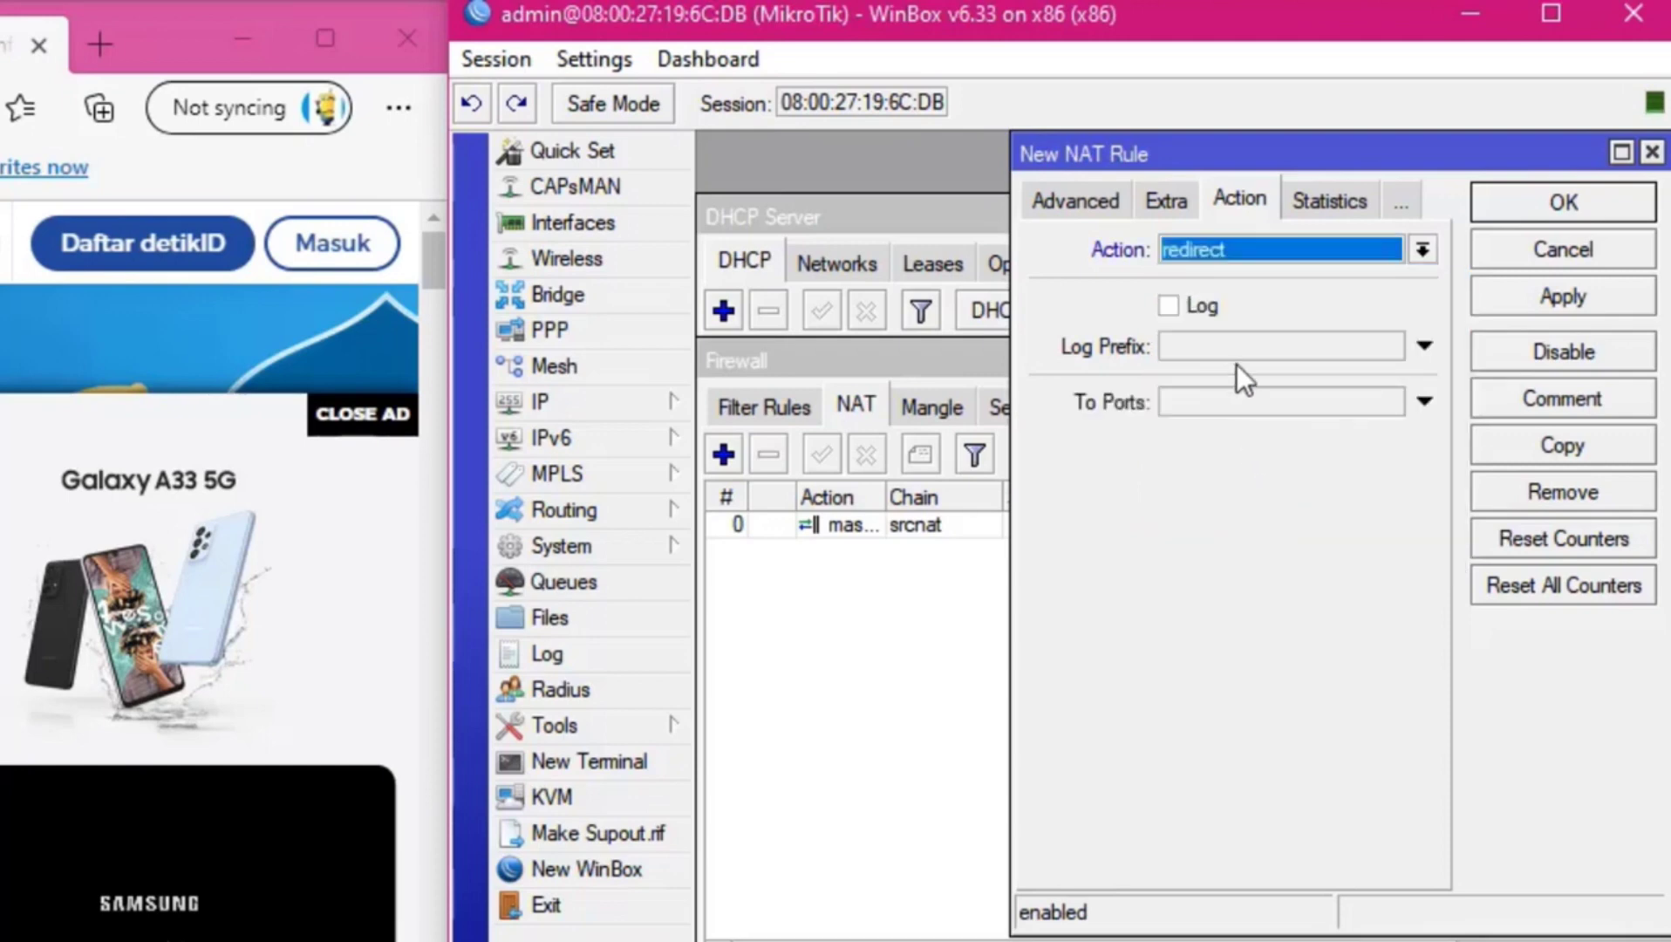
left_click(1257, 395)
left_click_drag(1256, 394, 1114, 356)
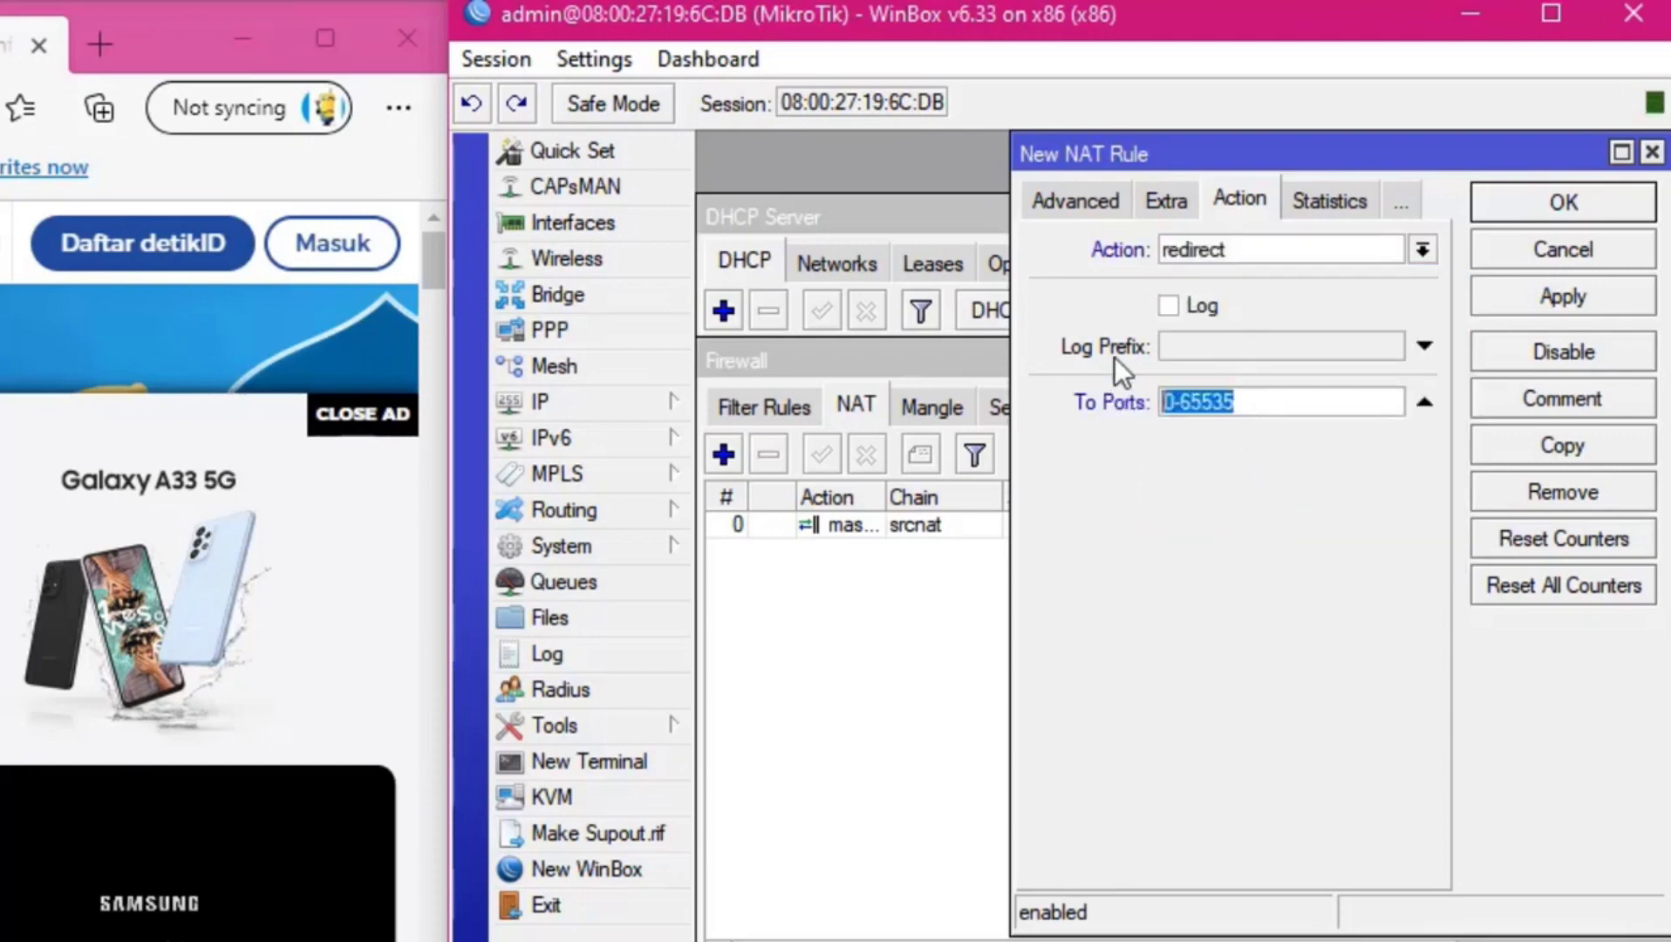
type("8080")
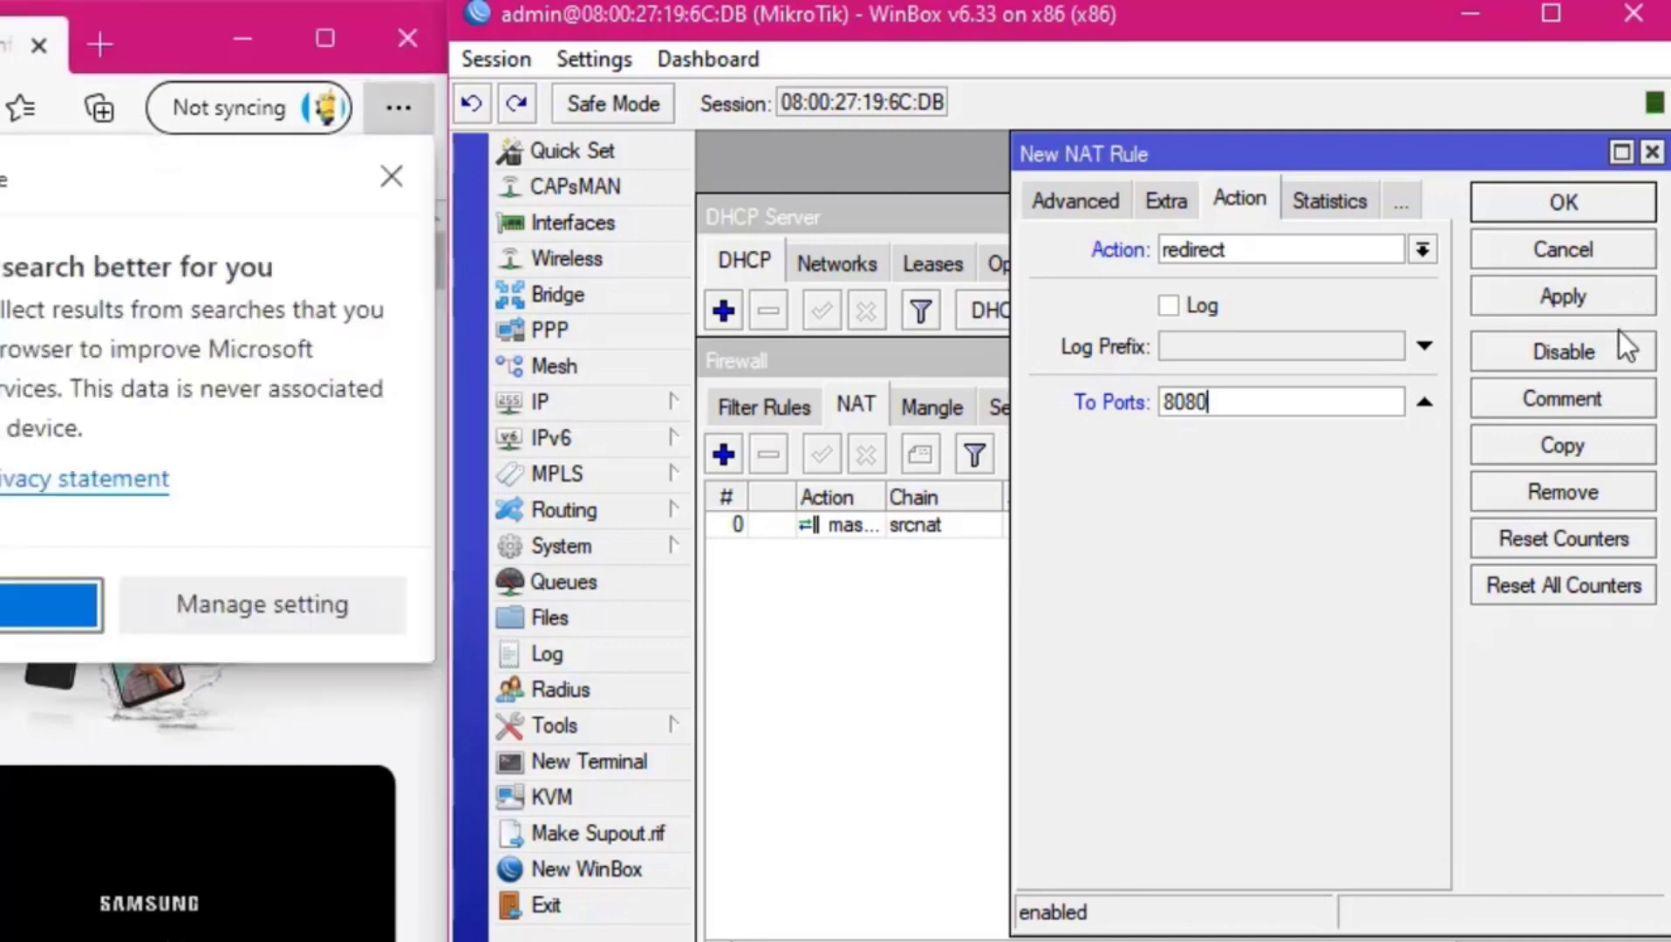
left_click(1561, 292)
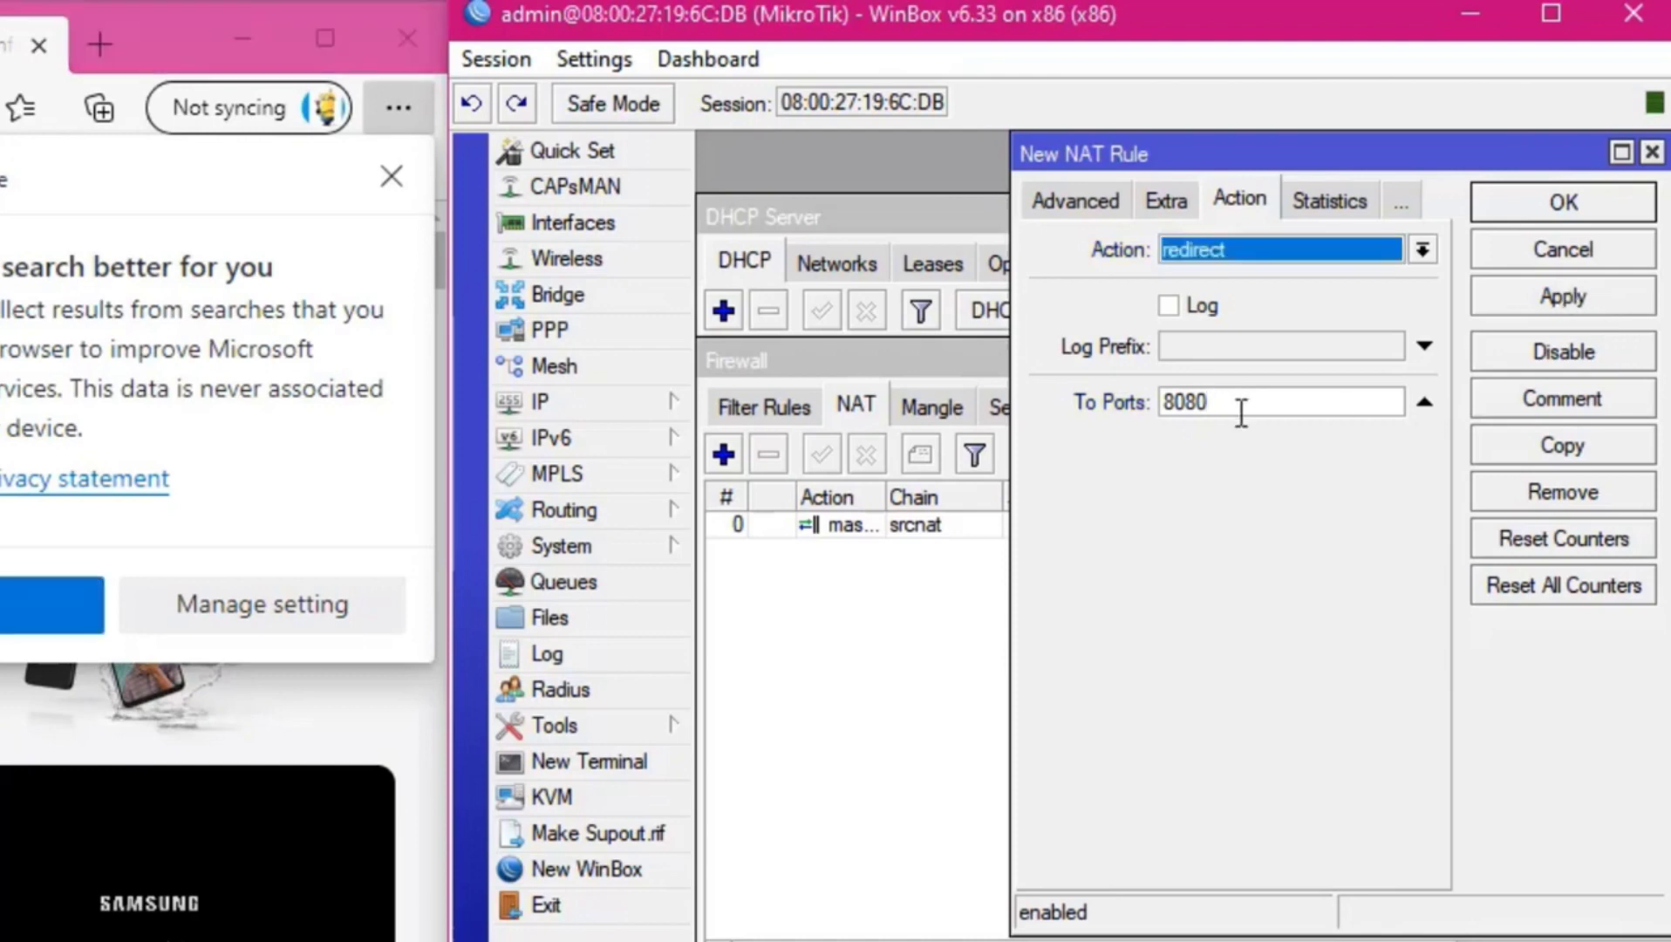
left_click(1578, 295)
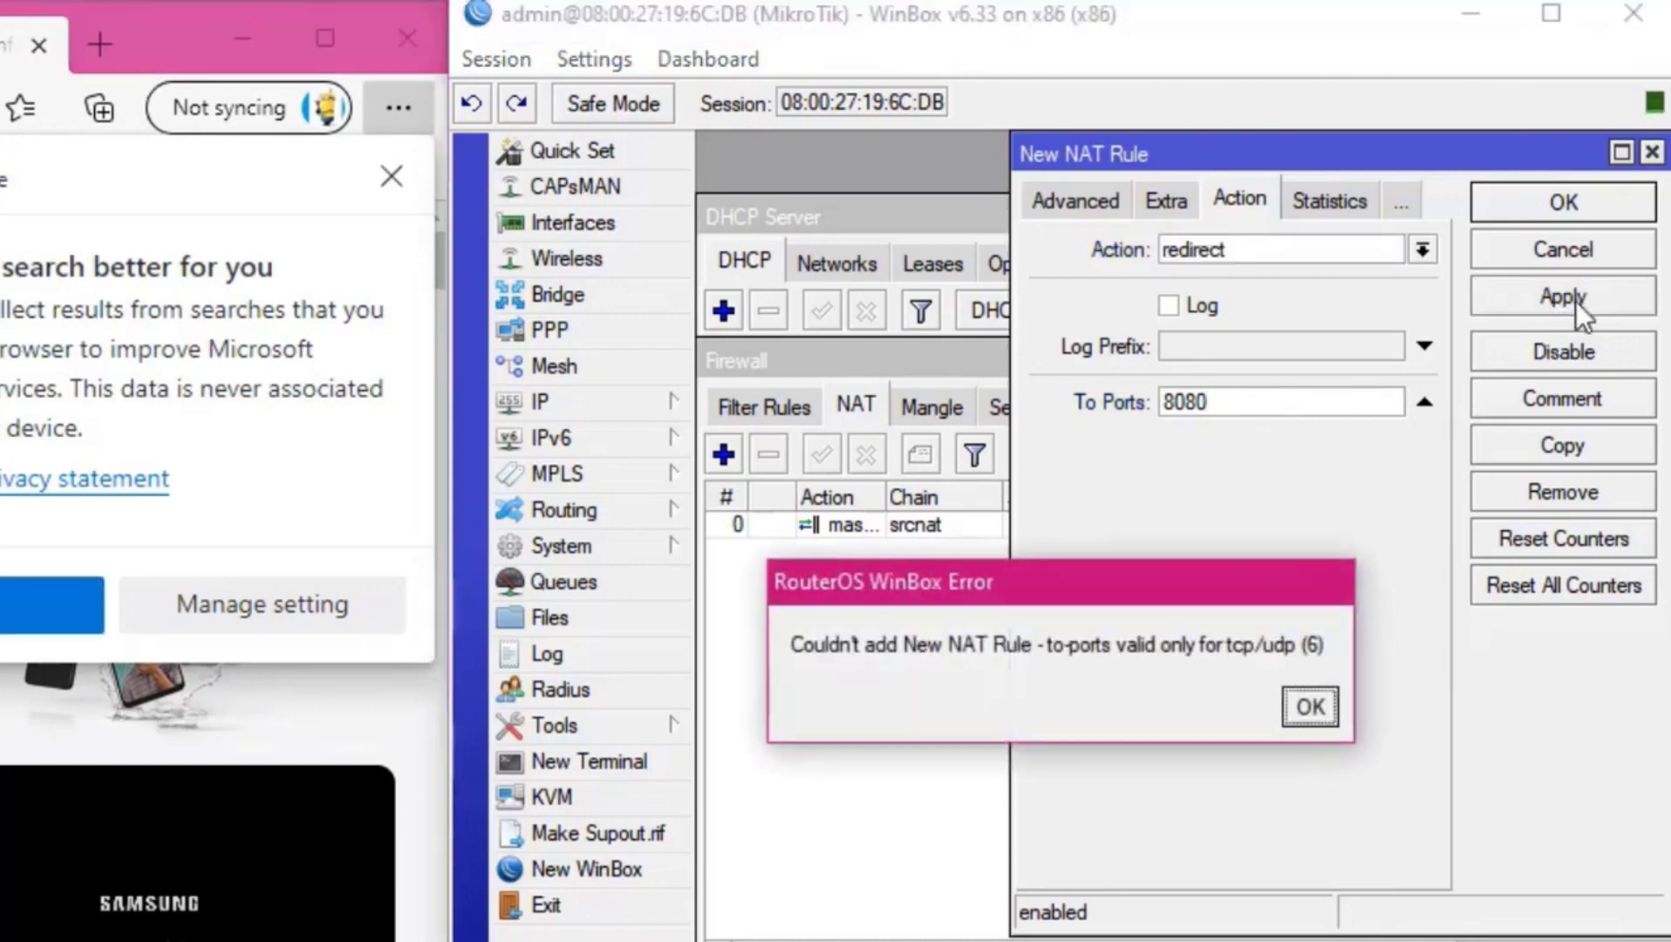
left_click(1311, 706)
Set the dstnat rule's protocol to tcp and save the rule.
left_click(1078, 200)
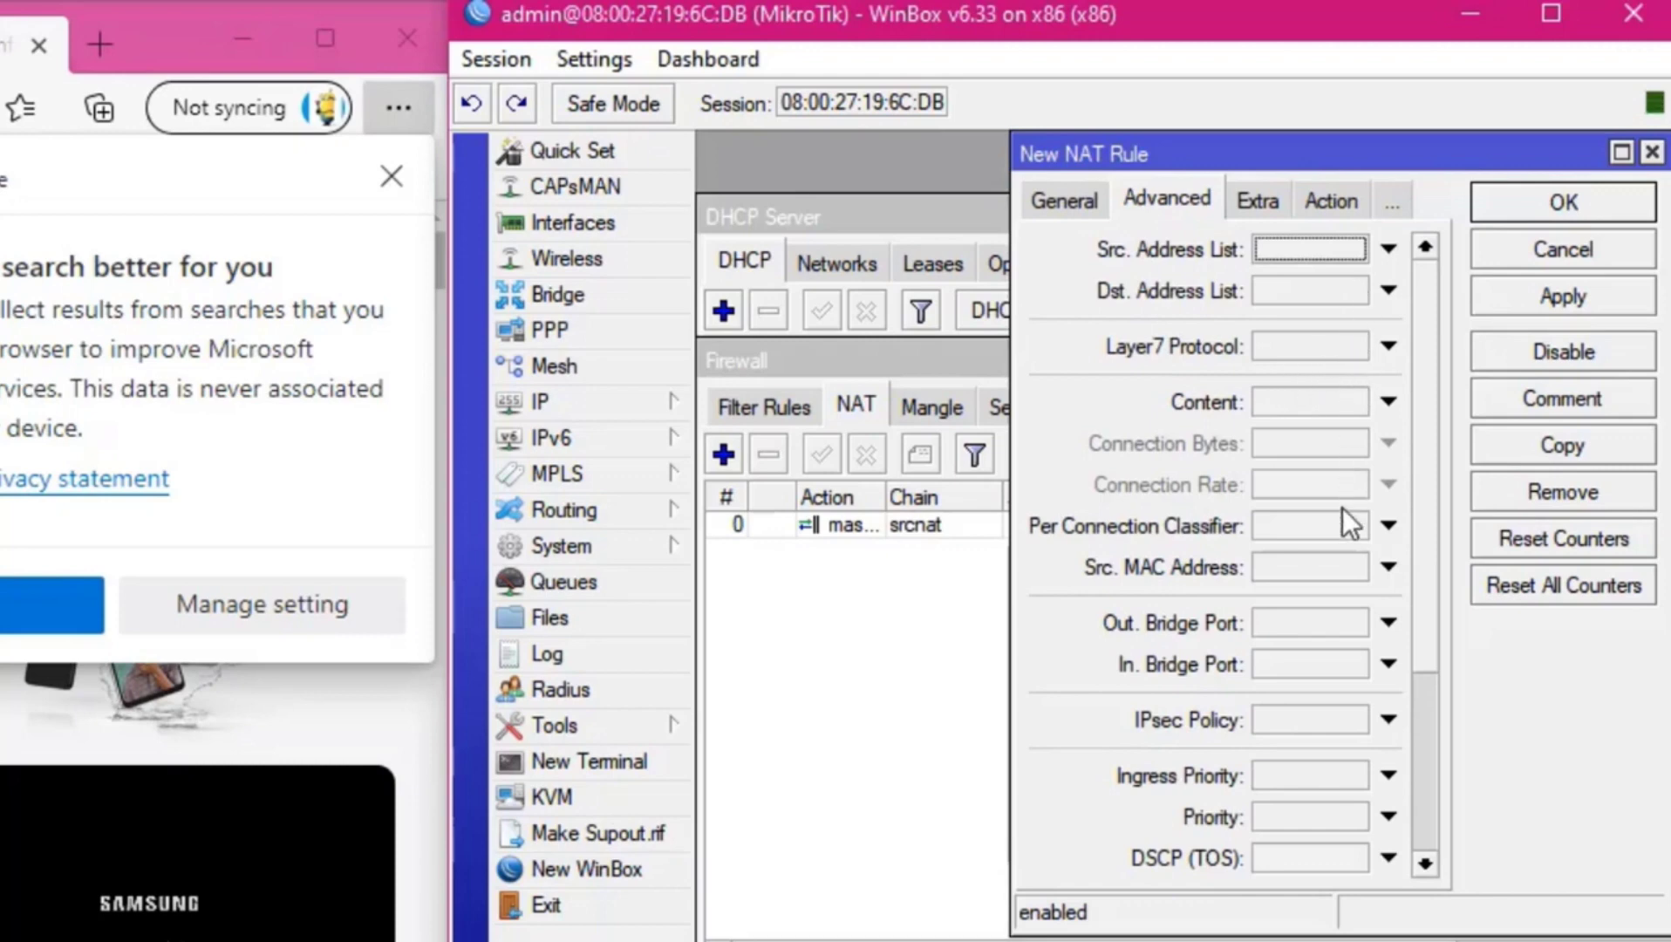
left_click(1102, 205)
left_click(1331, 383)
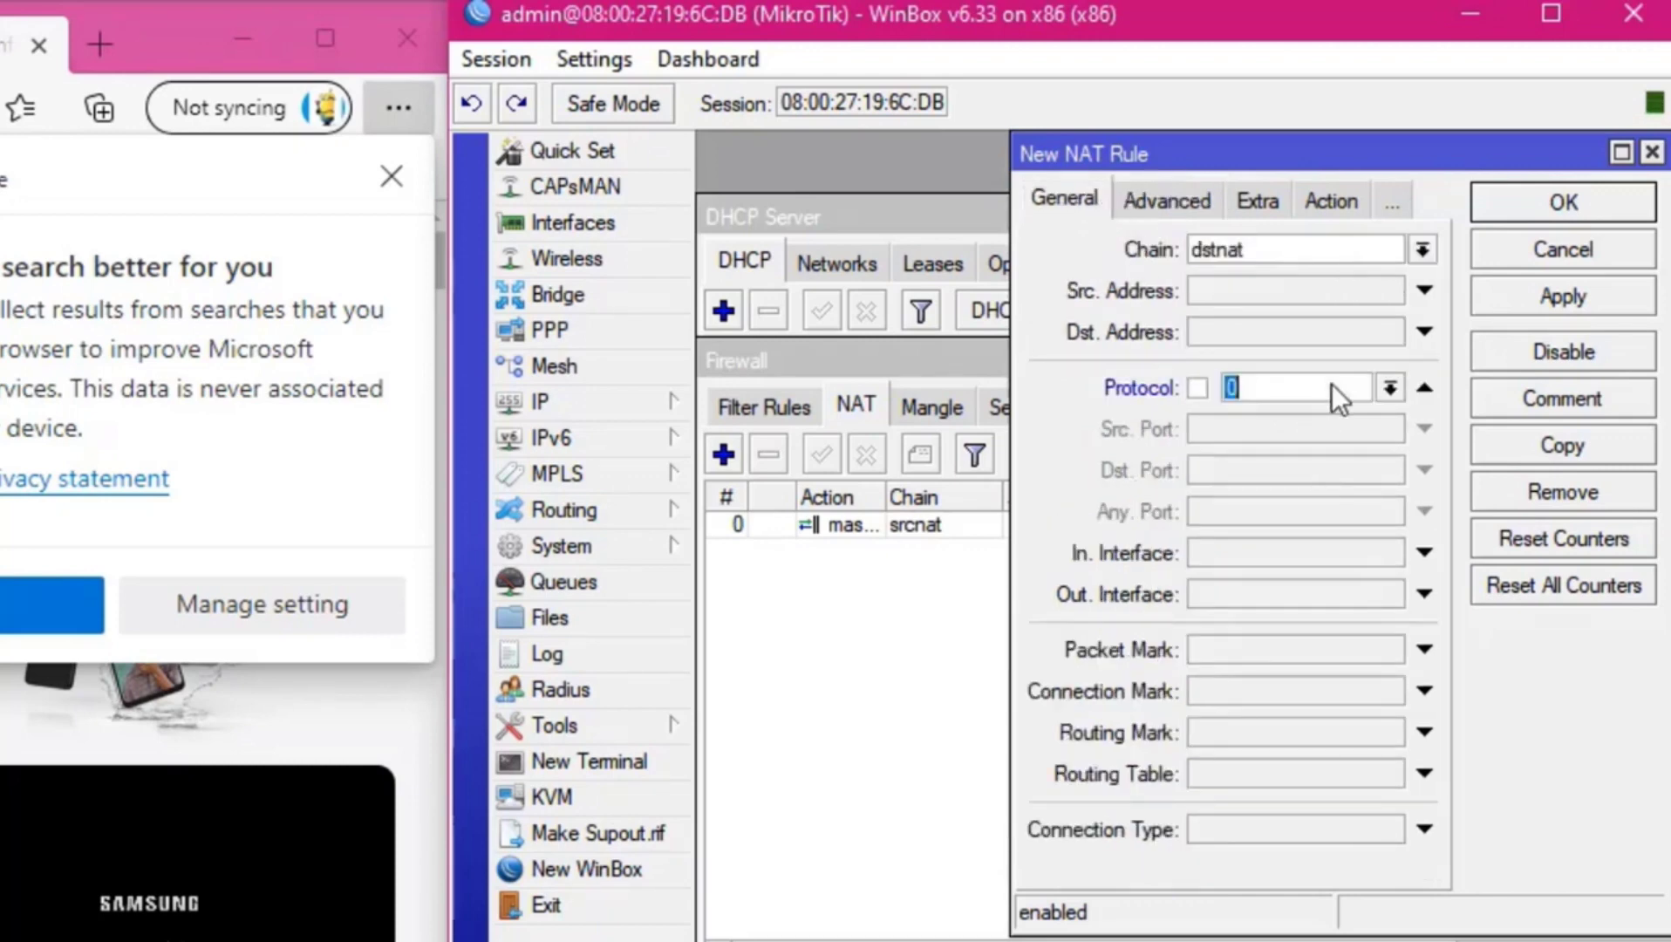
left_click(1399, 387)
left_click(1250, 532)
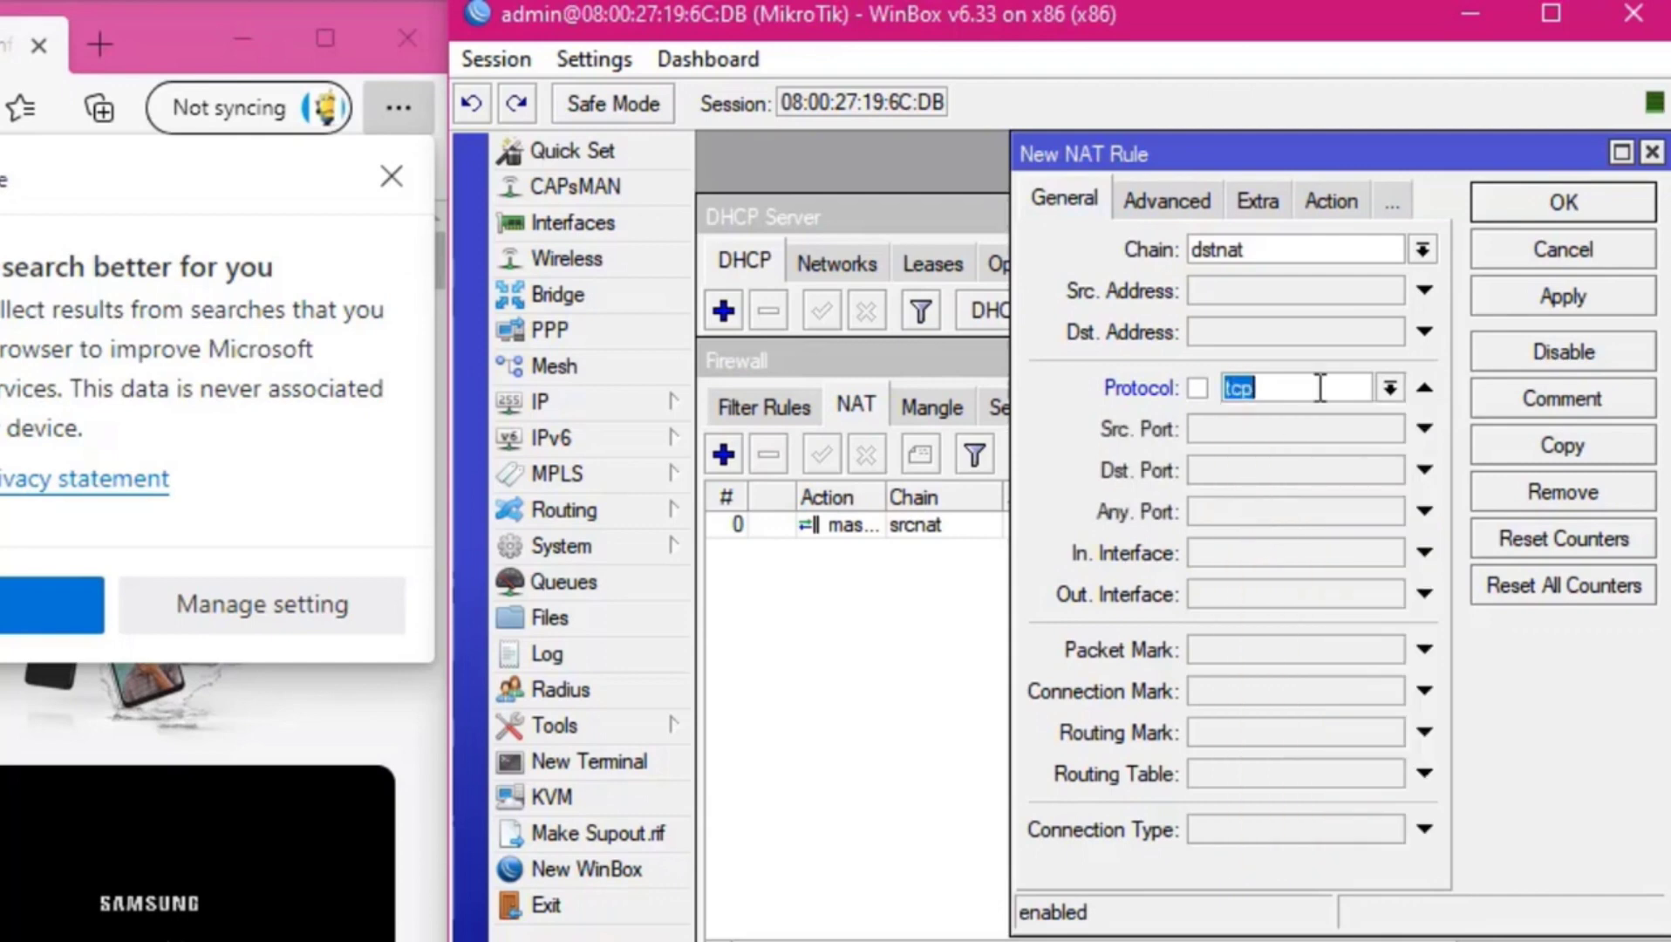
left_click(1569, 296)
left_click(1587, 200)
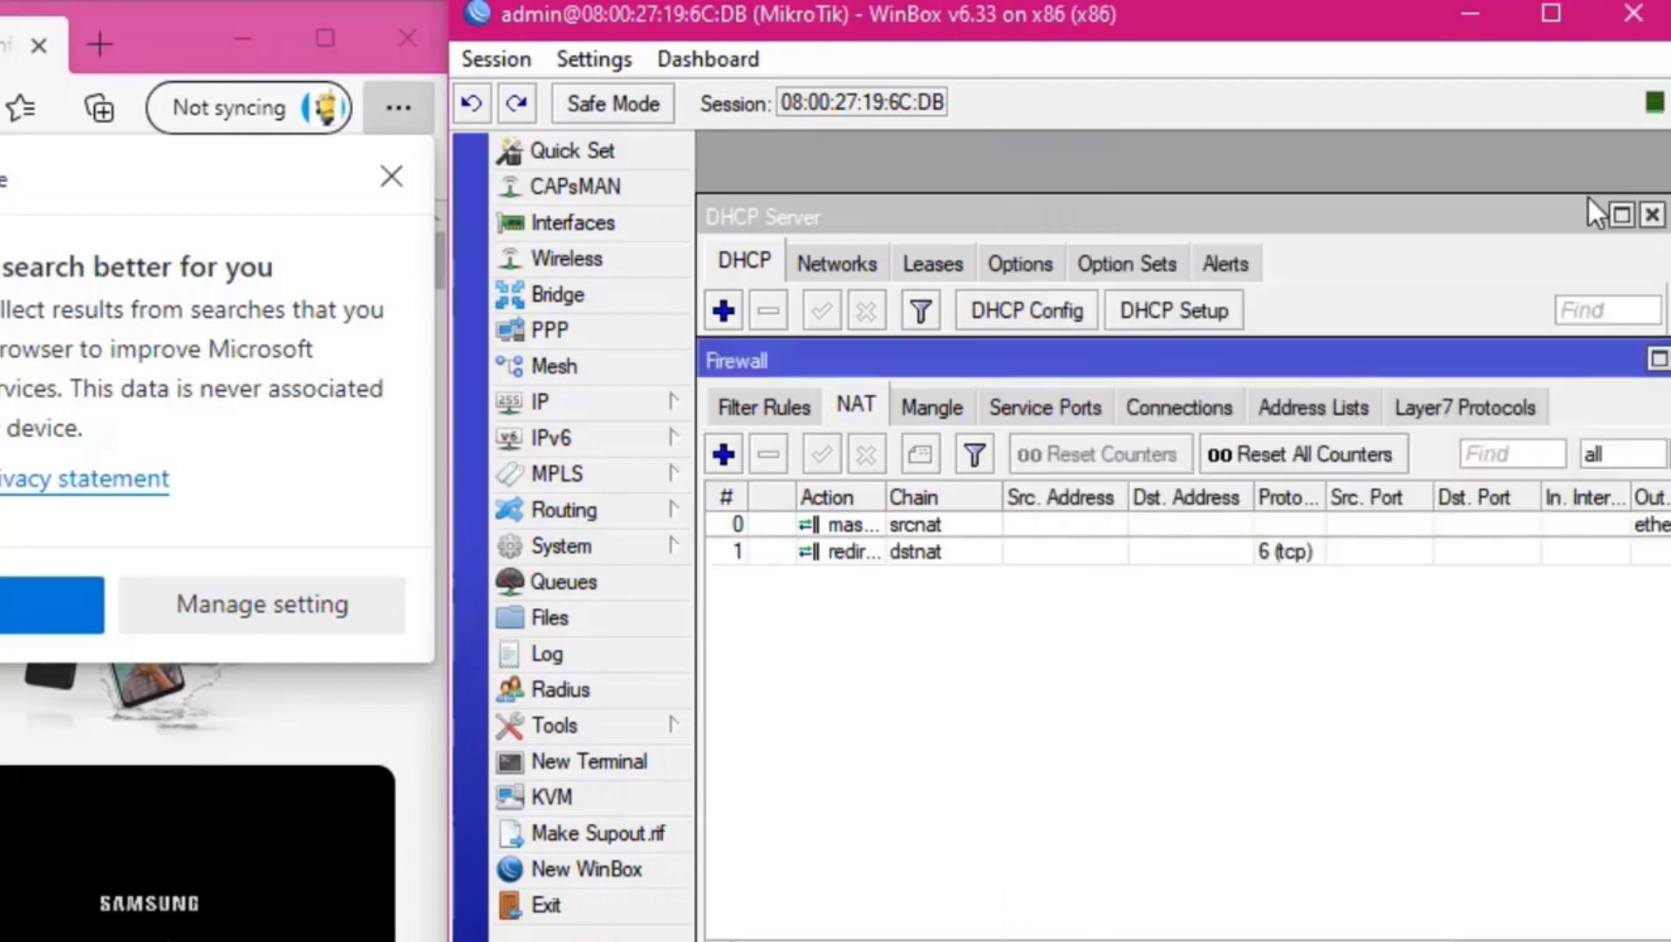
Reopen the dstnat rule to check its protocol, redirect action and target port, then close the firewall window.
double_click(916, 551)
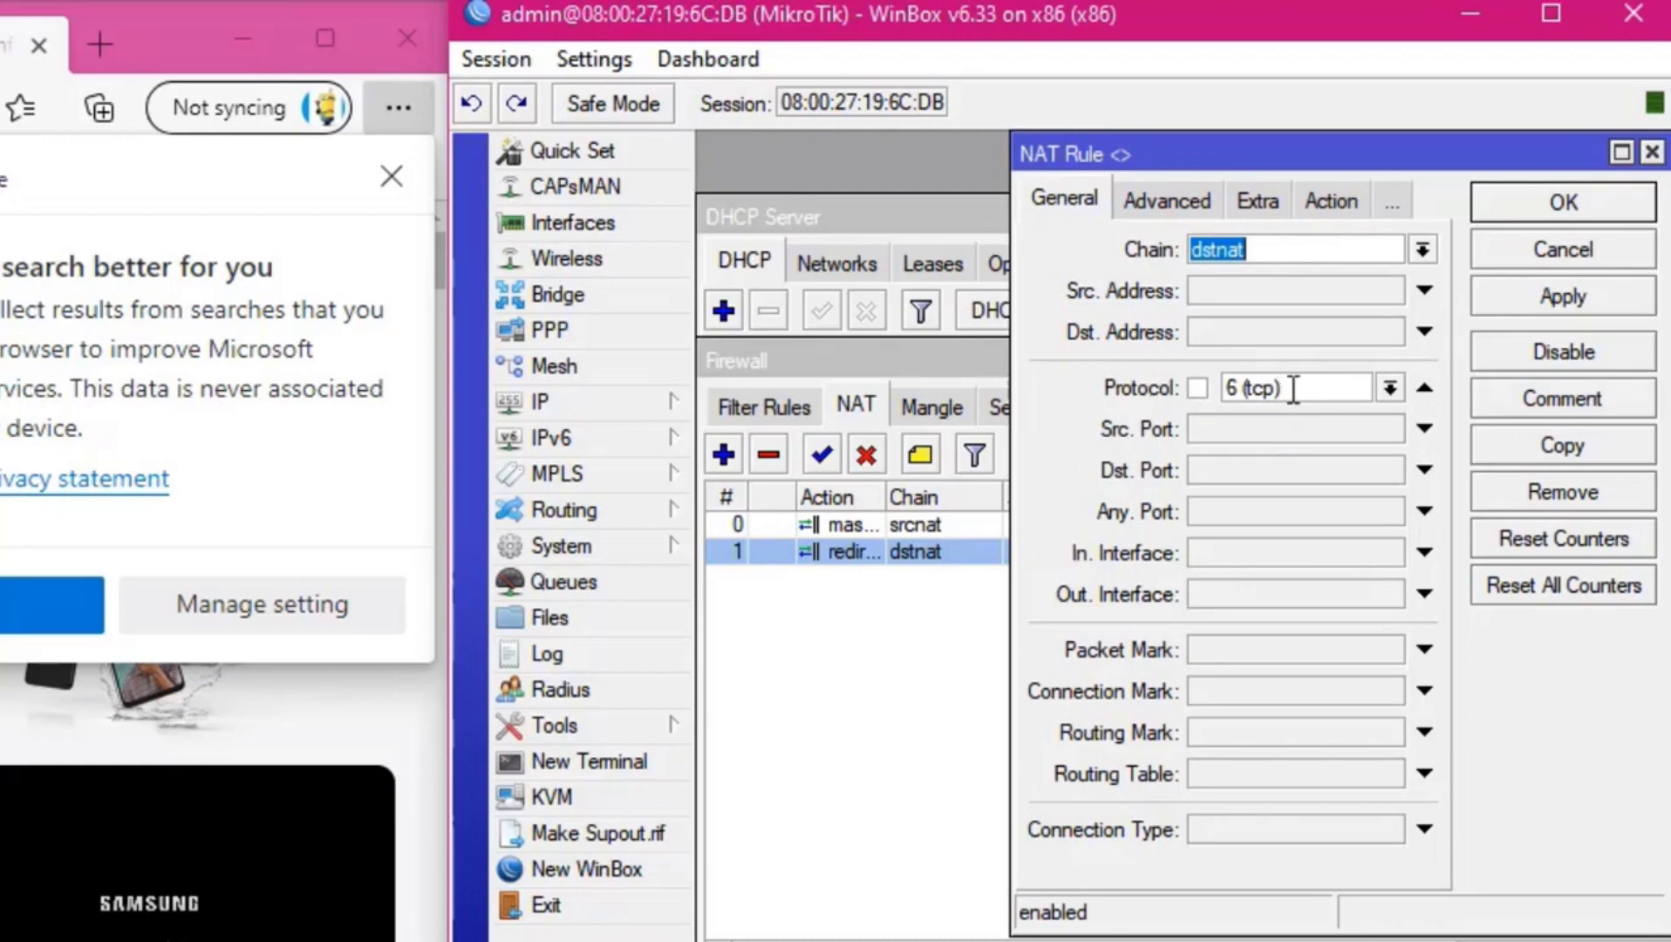
left_click(1166, 199)
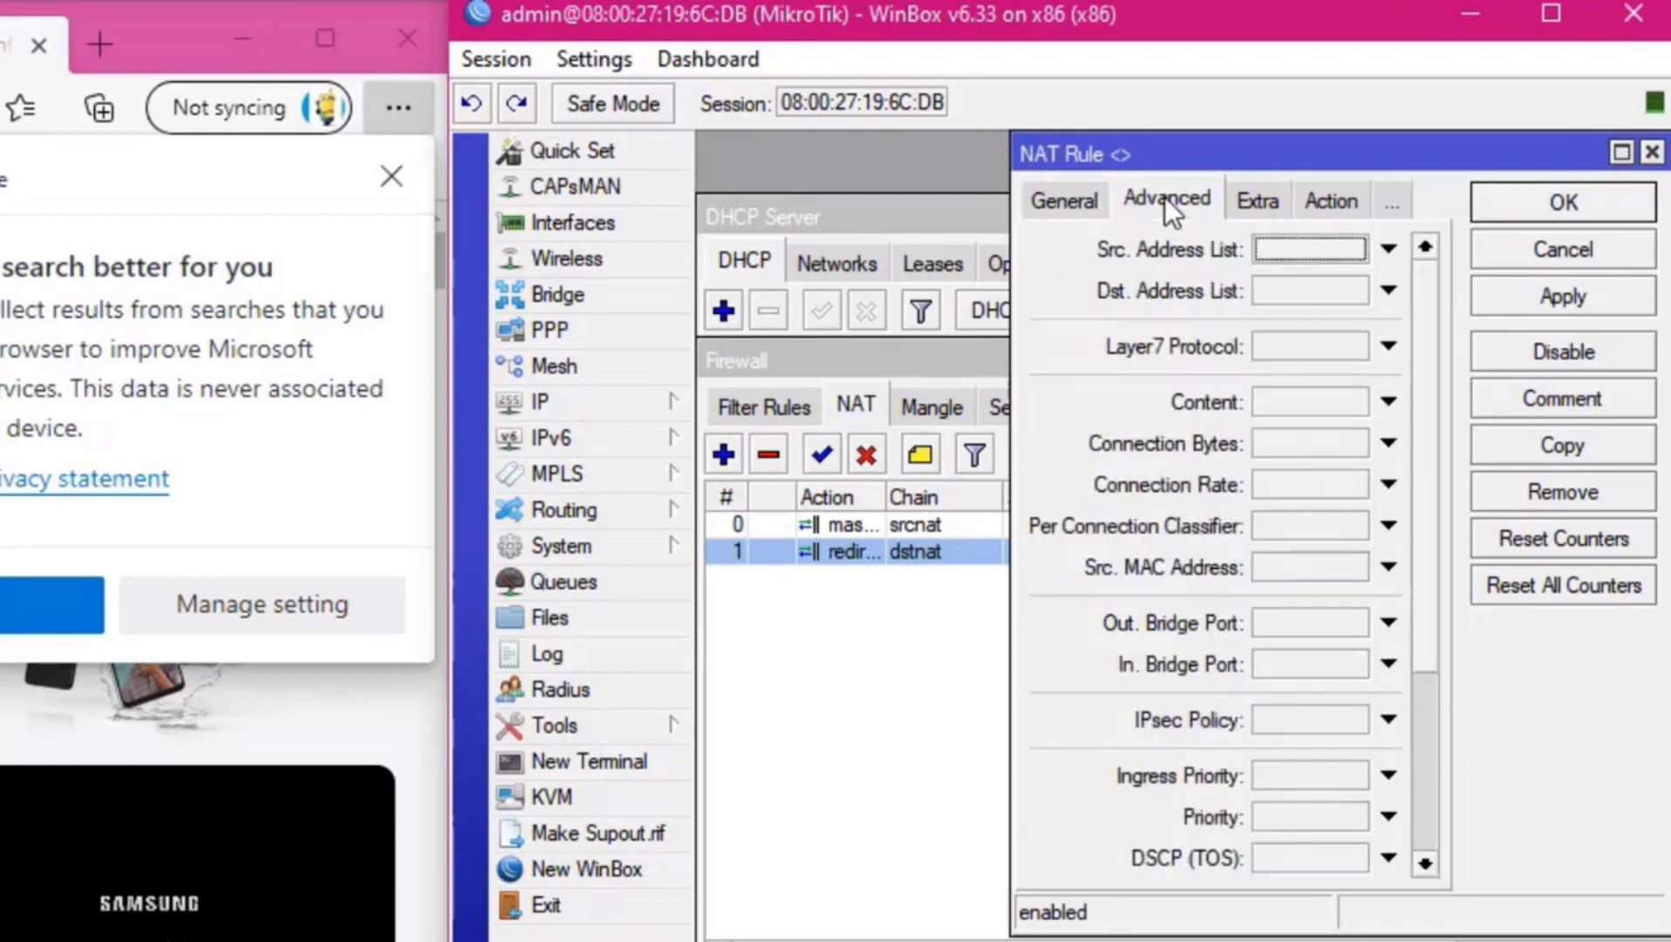
left_click(1261, 206)
left_click(1229, 199)
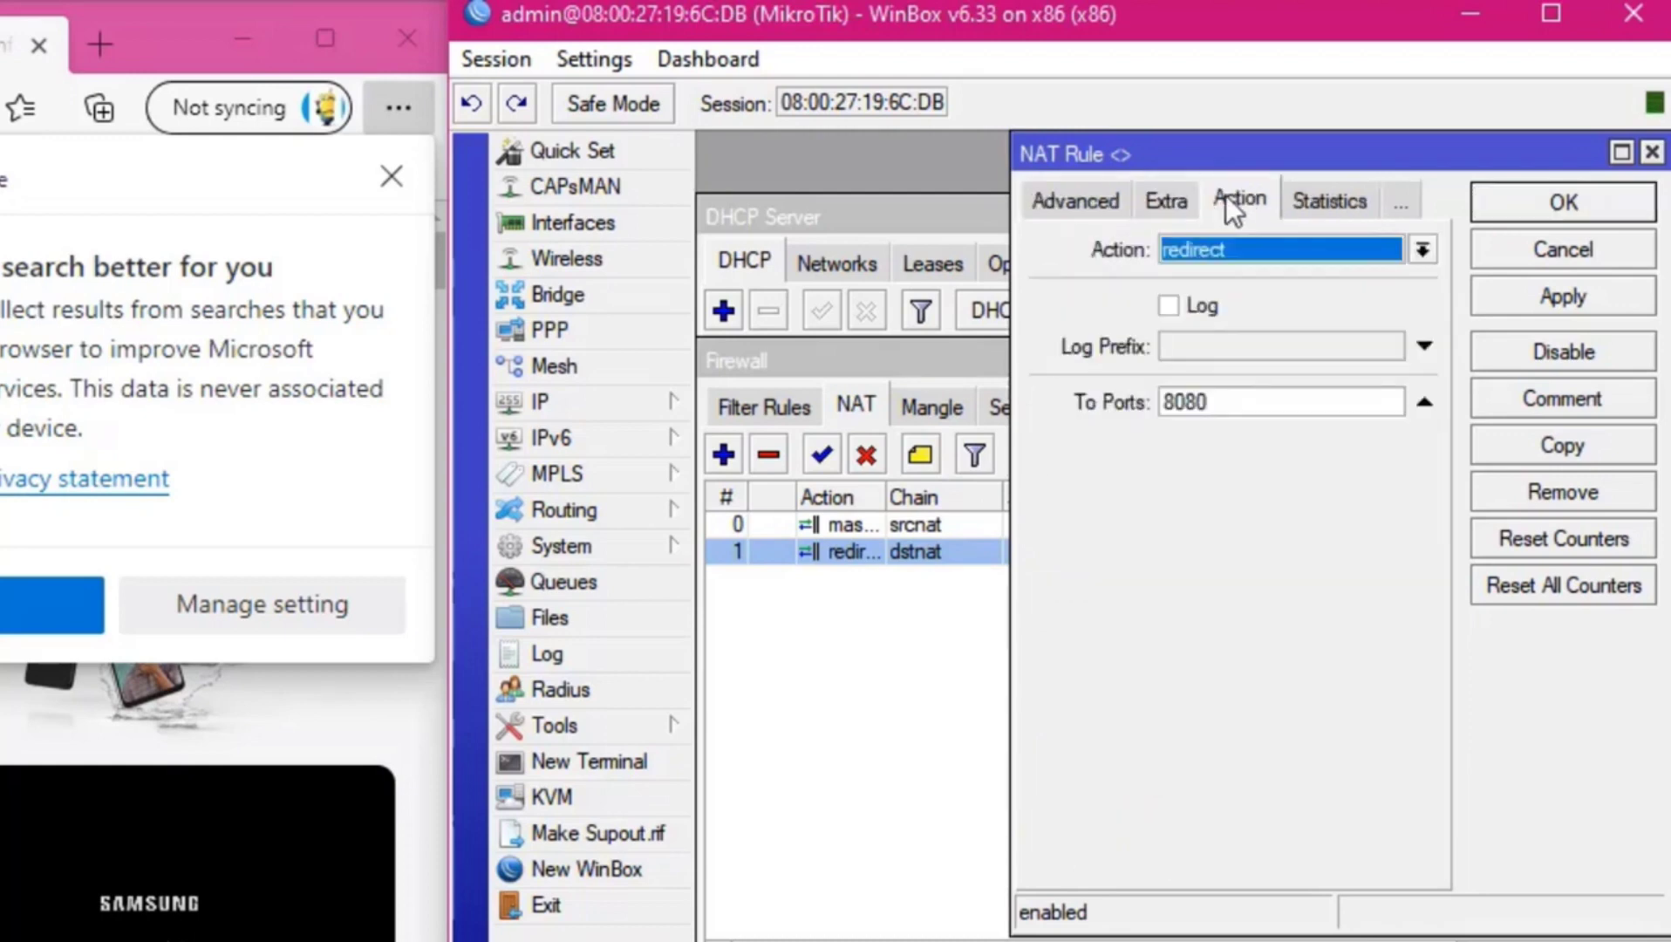
left_click(1275, 249)
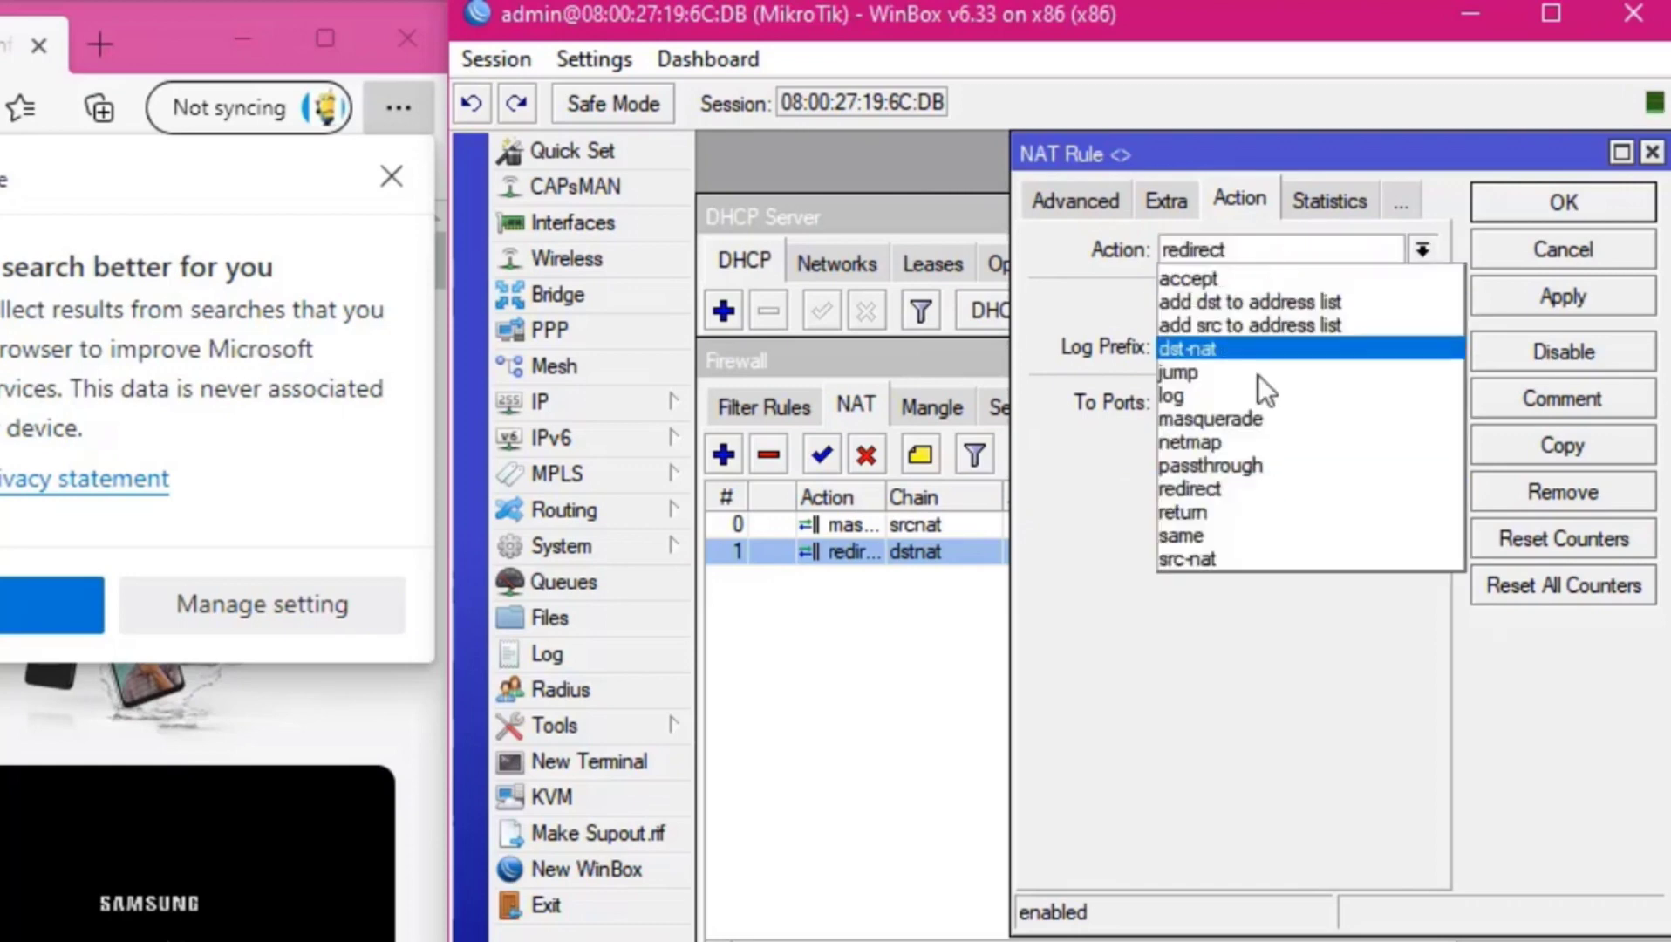
left_click(1242, 488)
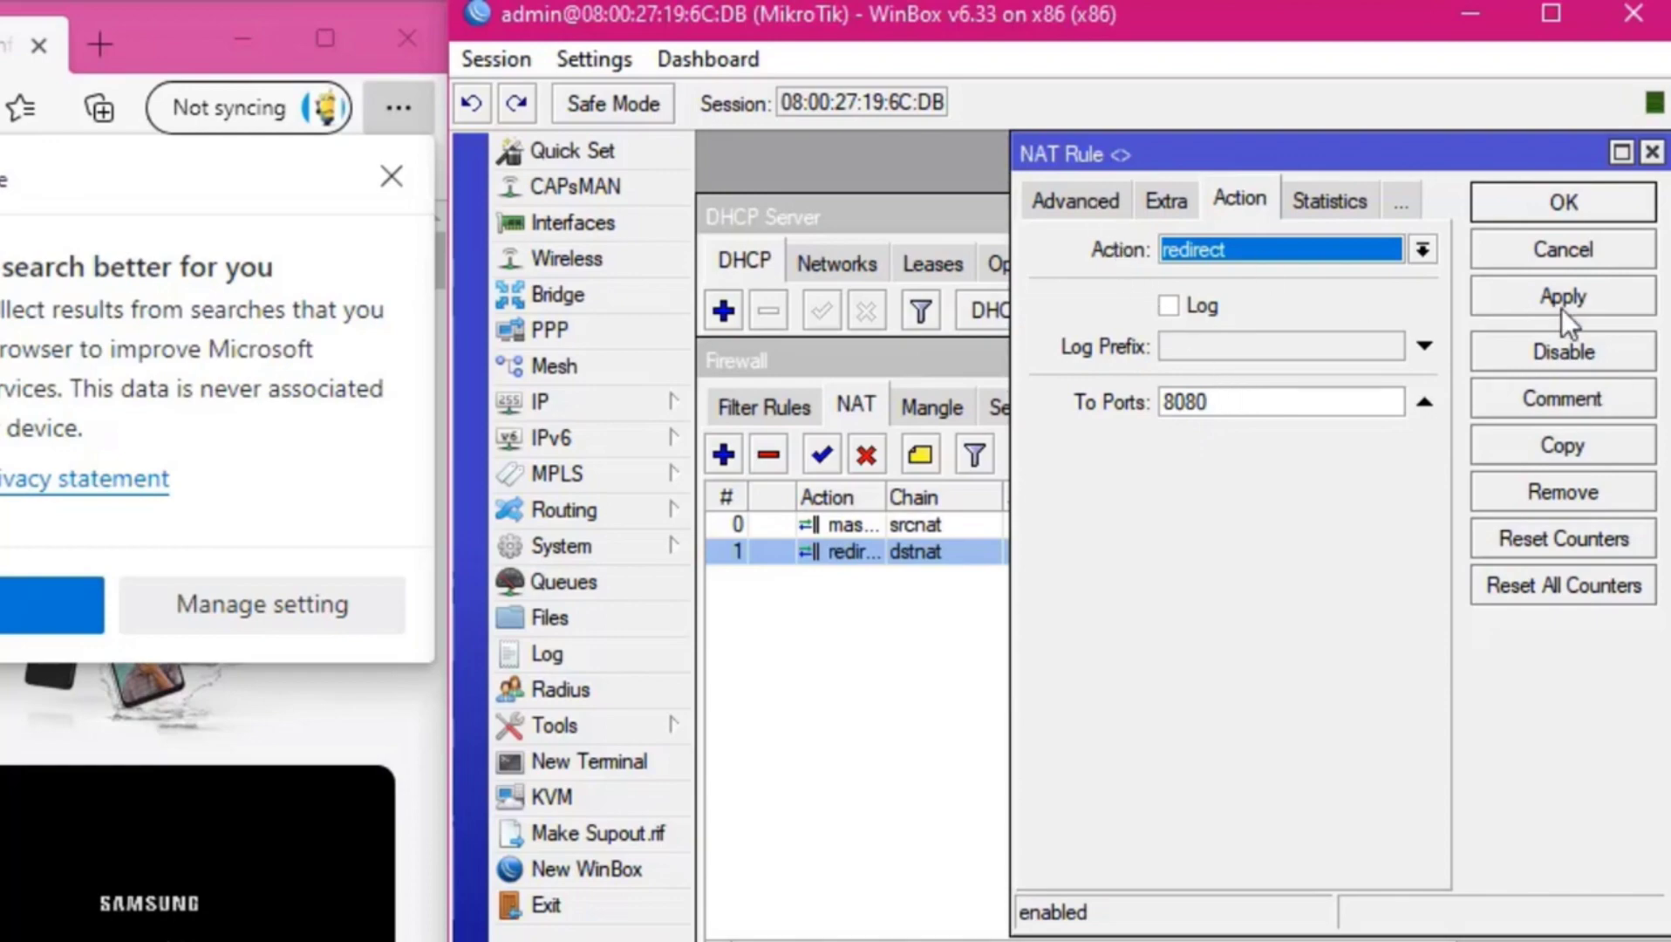
left_click(1522, 199)
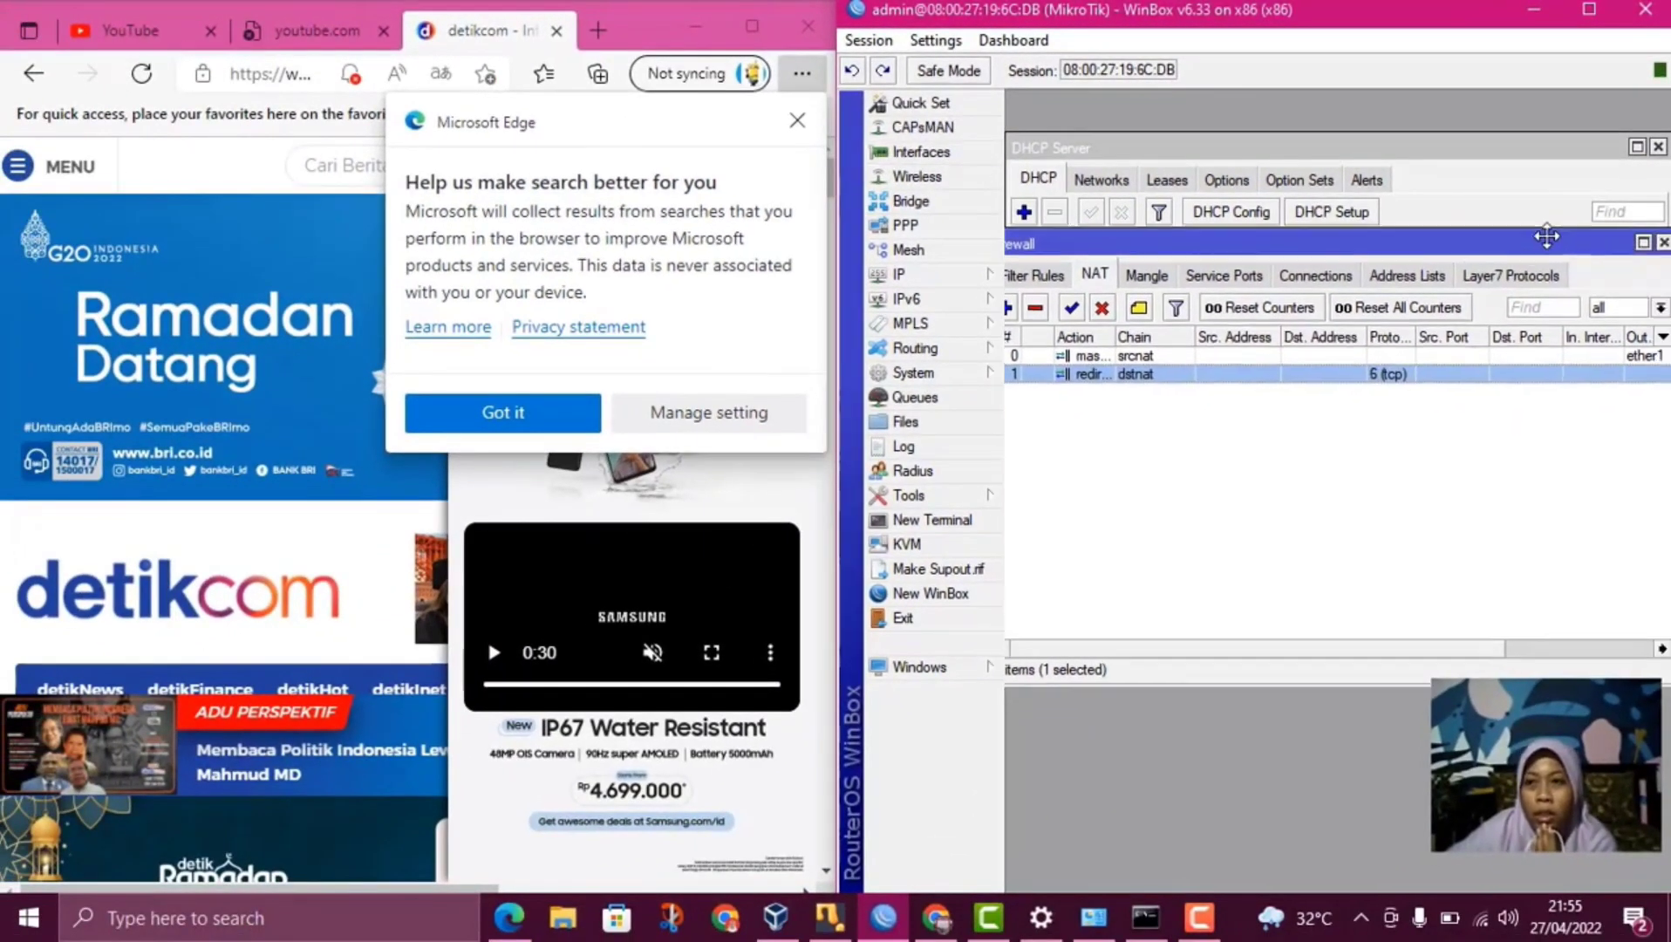
left_click(1660, 246)
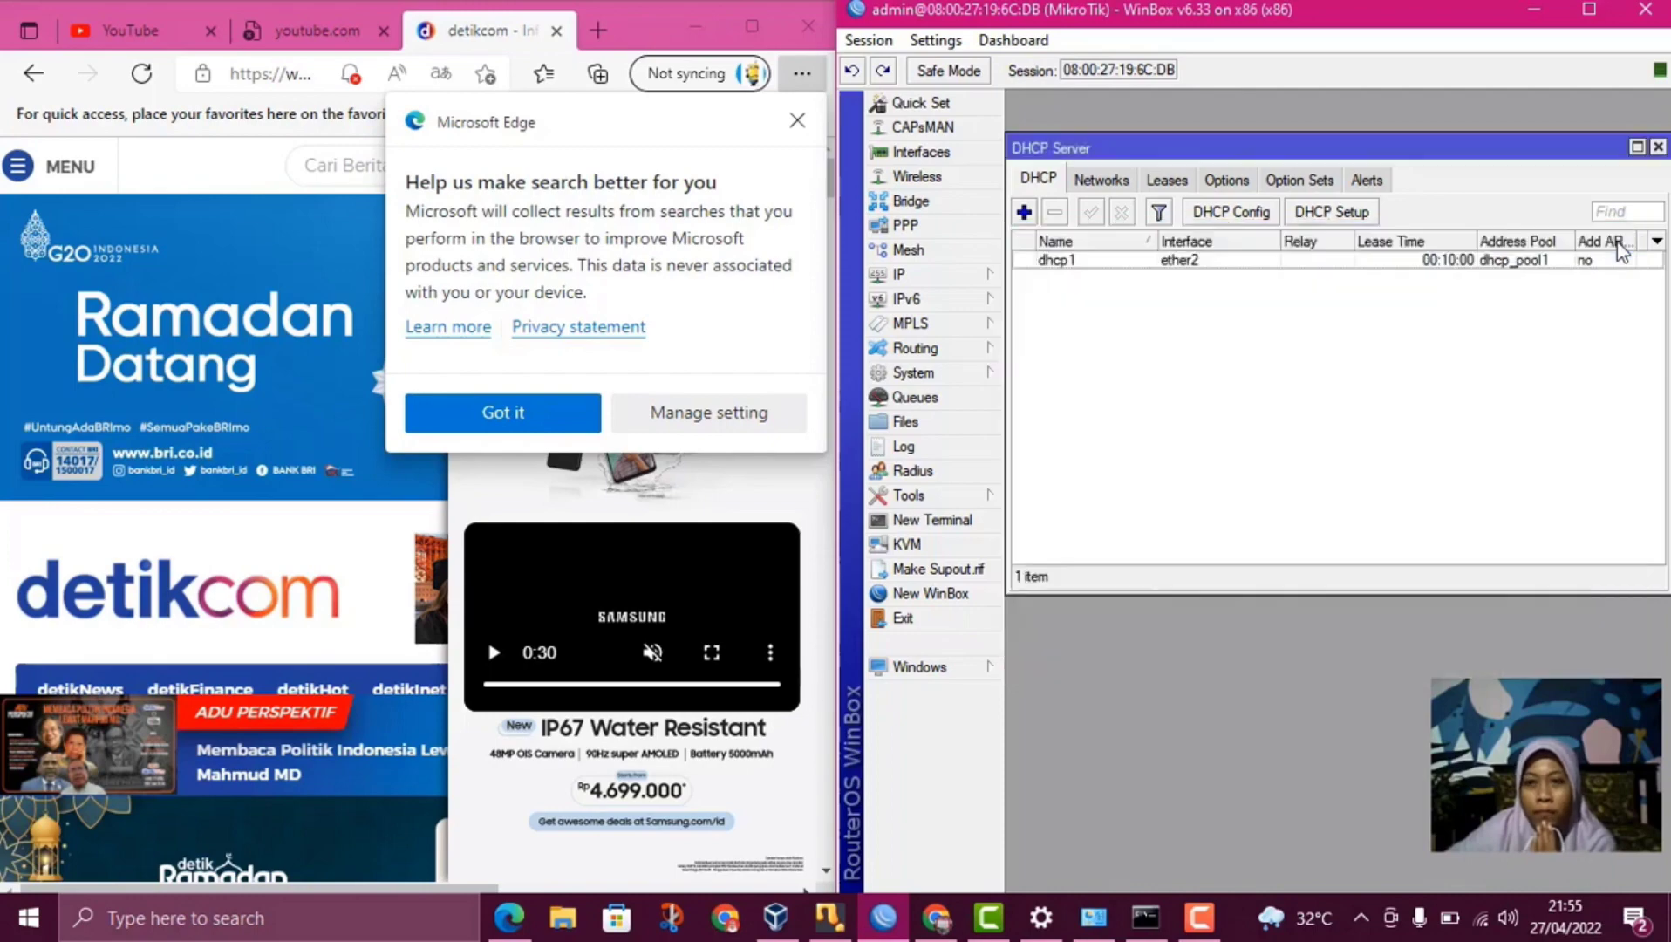
Switch to Microsoft Edge, clear the last 24 hours of browsing data including history, cookies and cache, and dismiss the search notice.
left_click(977, 278)
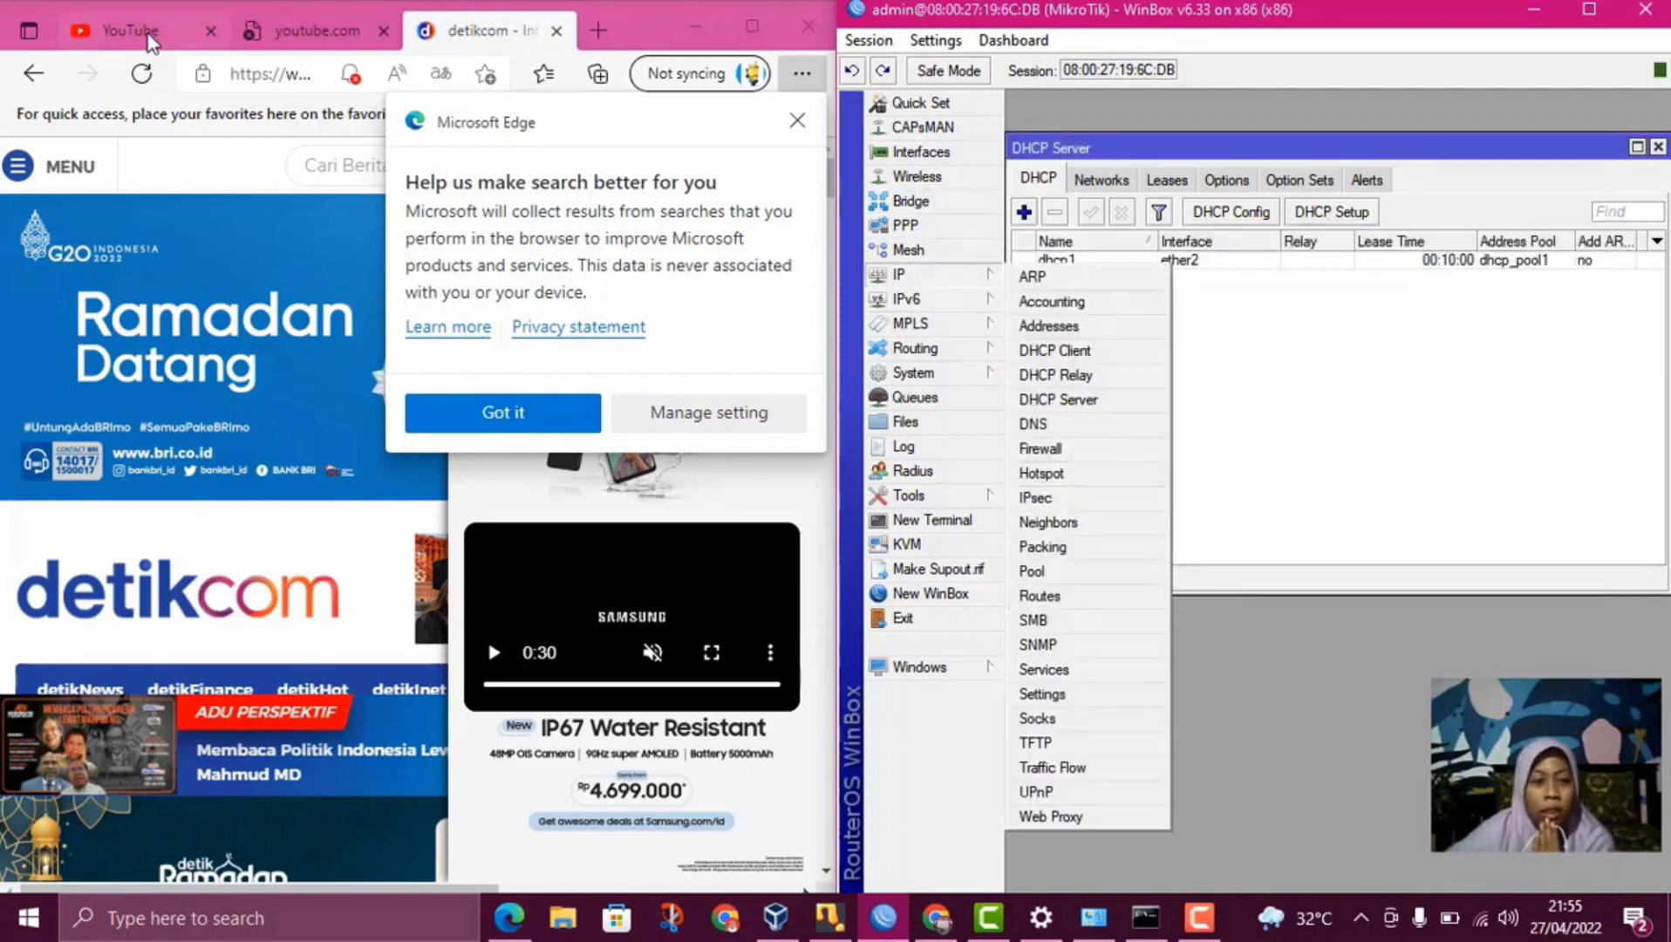
left_click(316, 29)
left_click(802, 73)
left_click(589, 298)
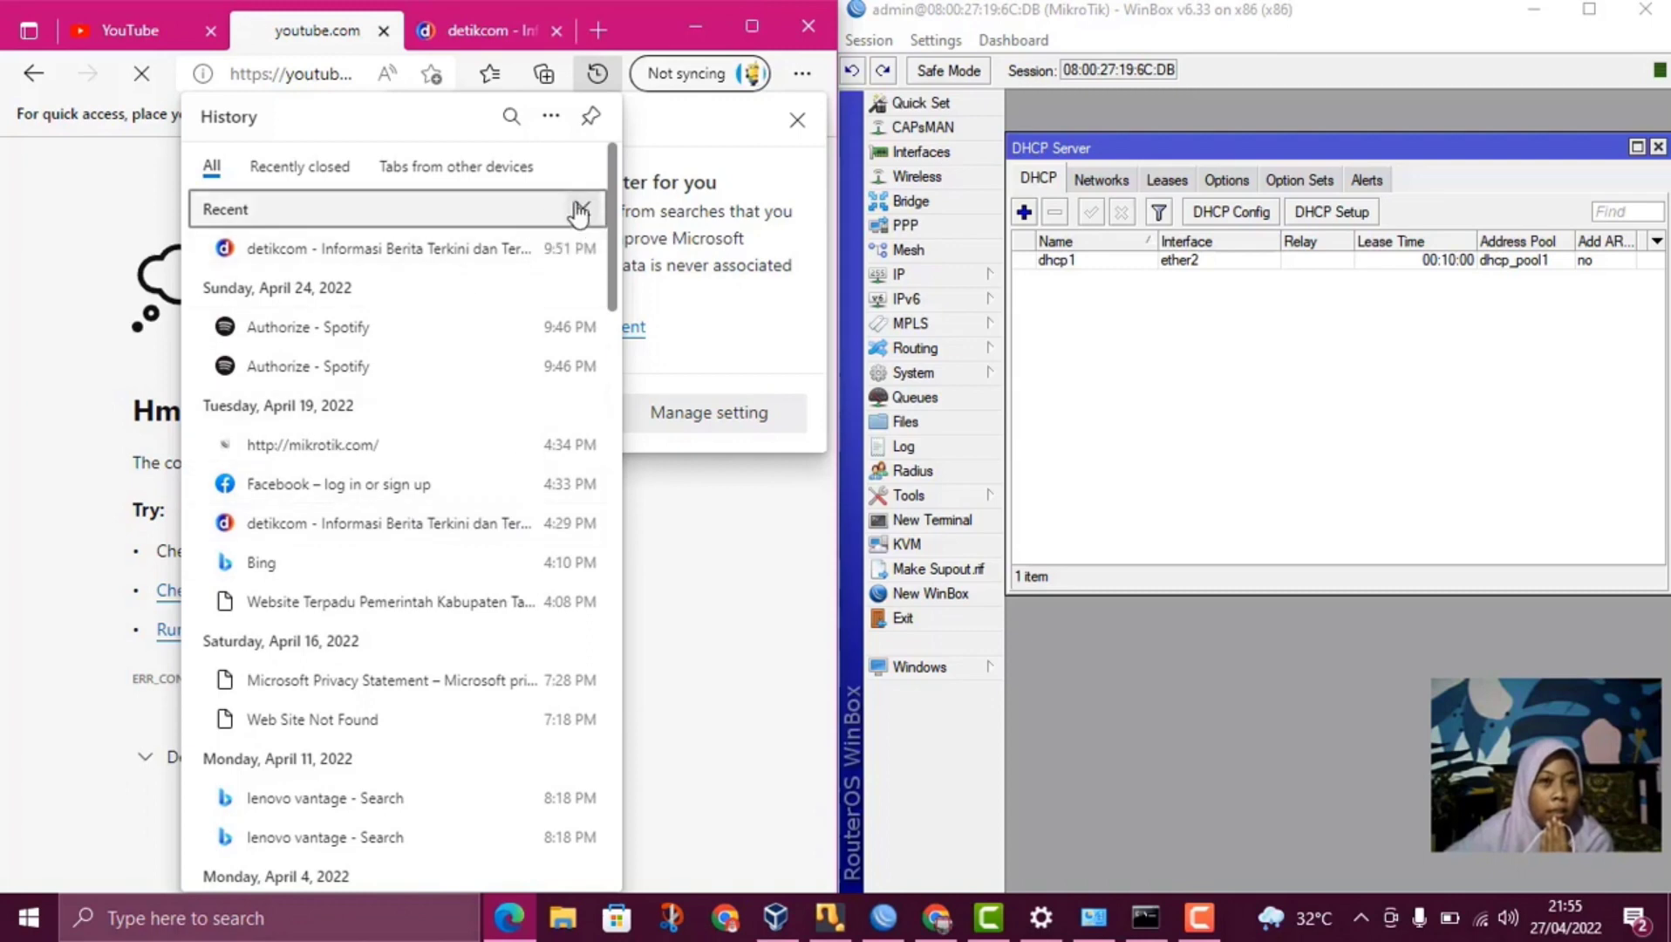
left_click(550, 117)
left_click(533, 196)
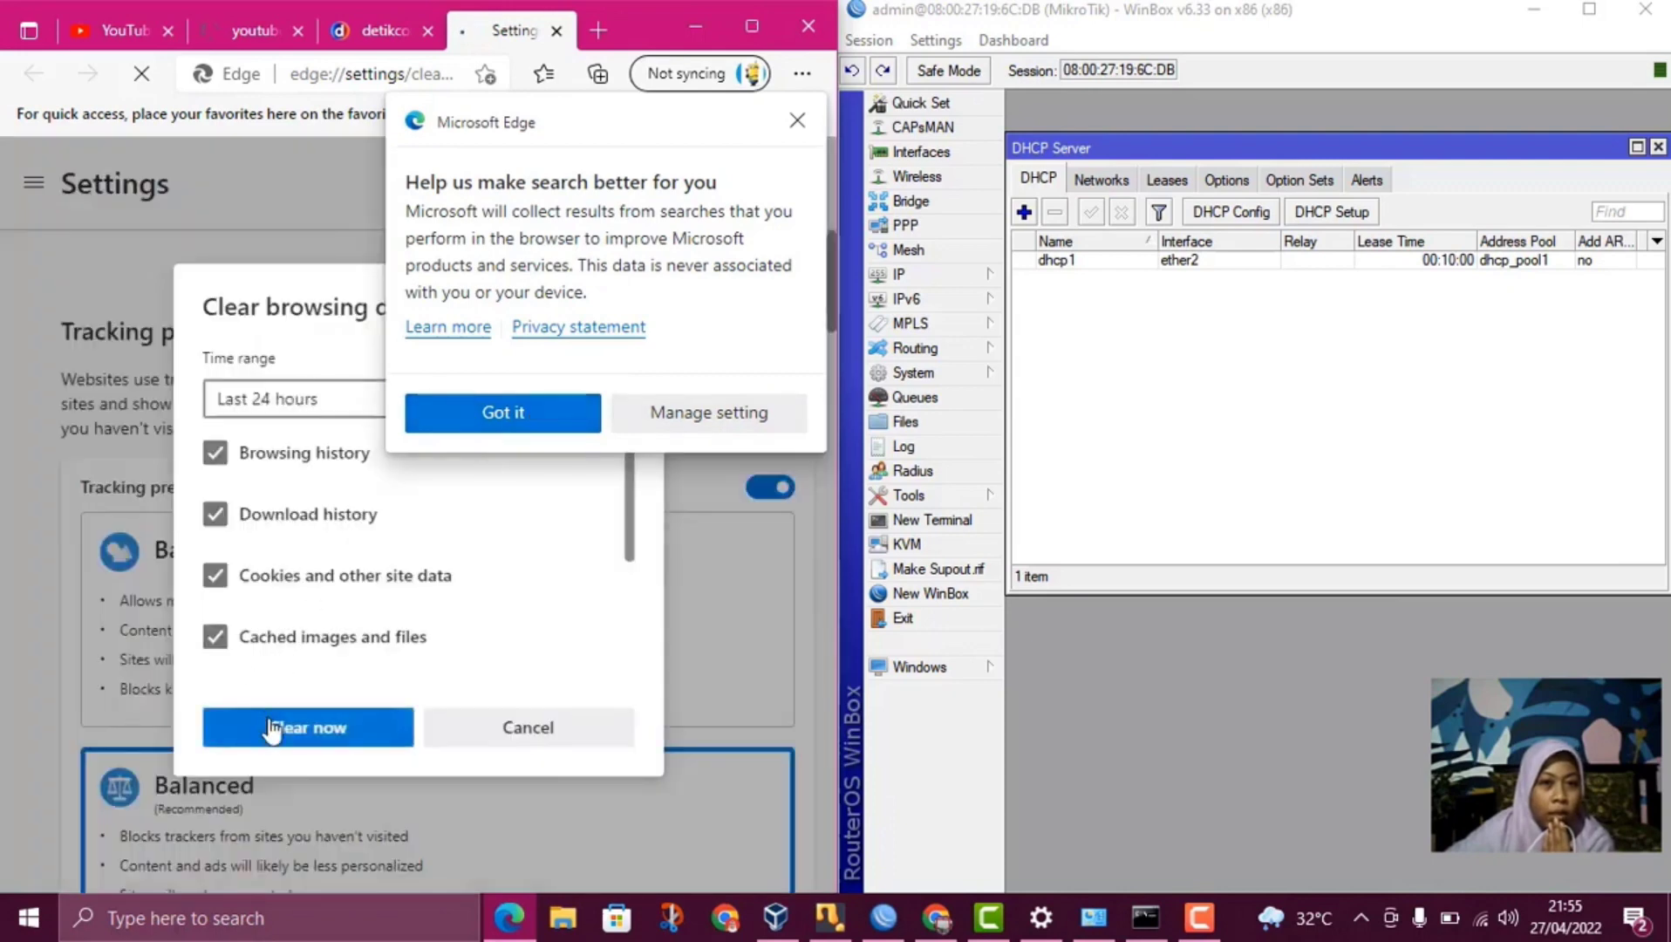
left_click(272, 724)
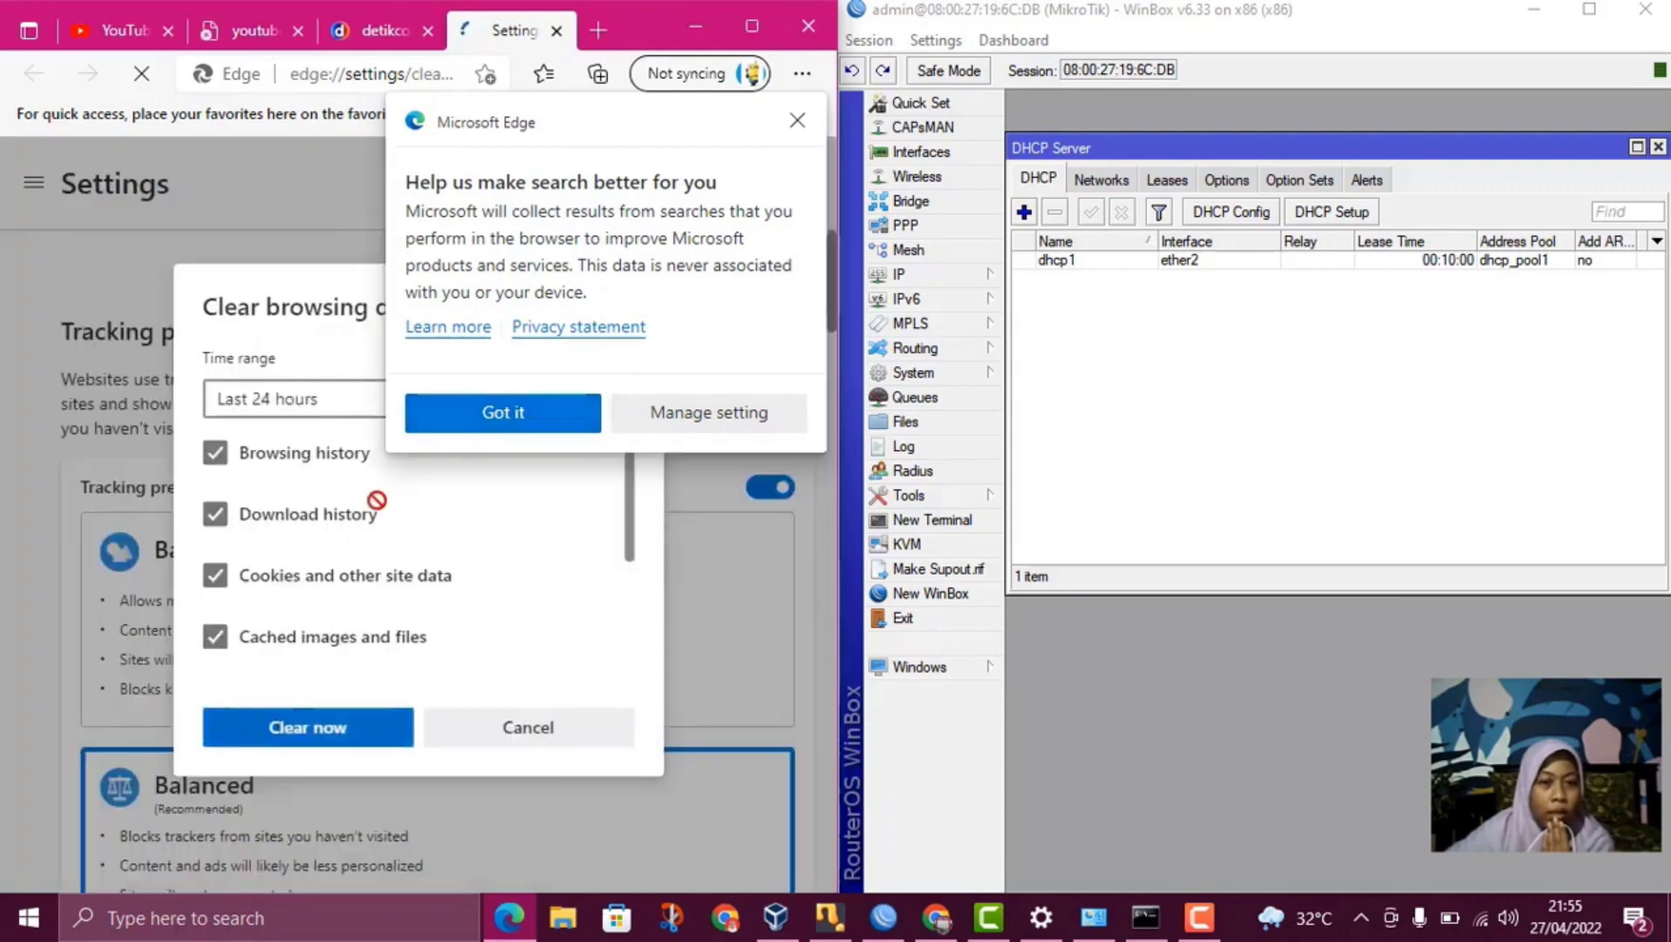
left_click(797, 122)
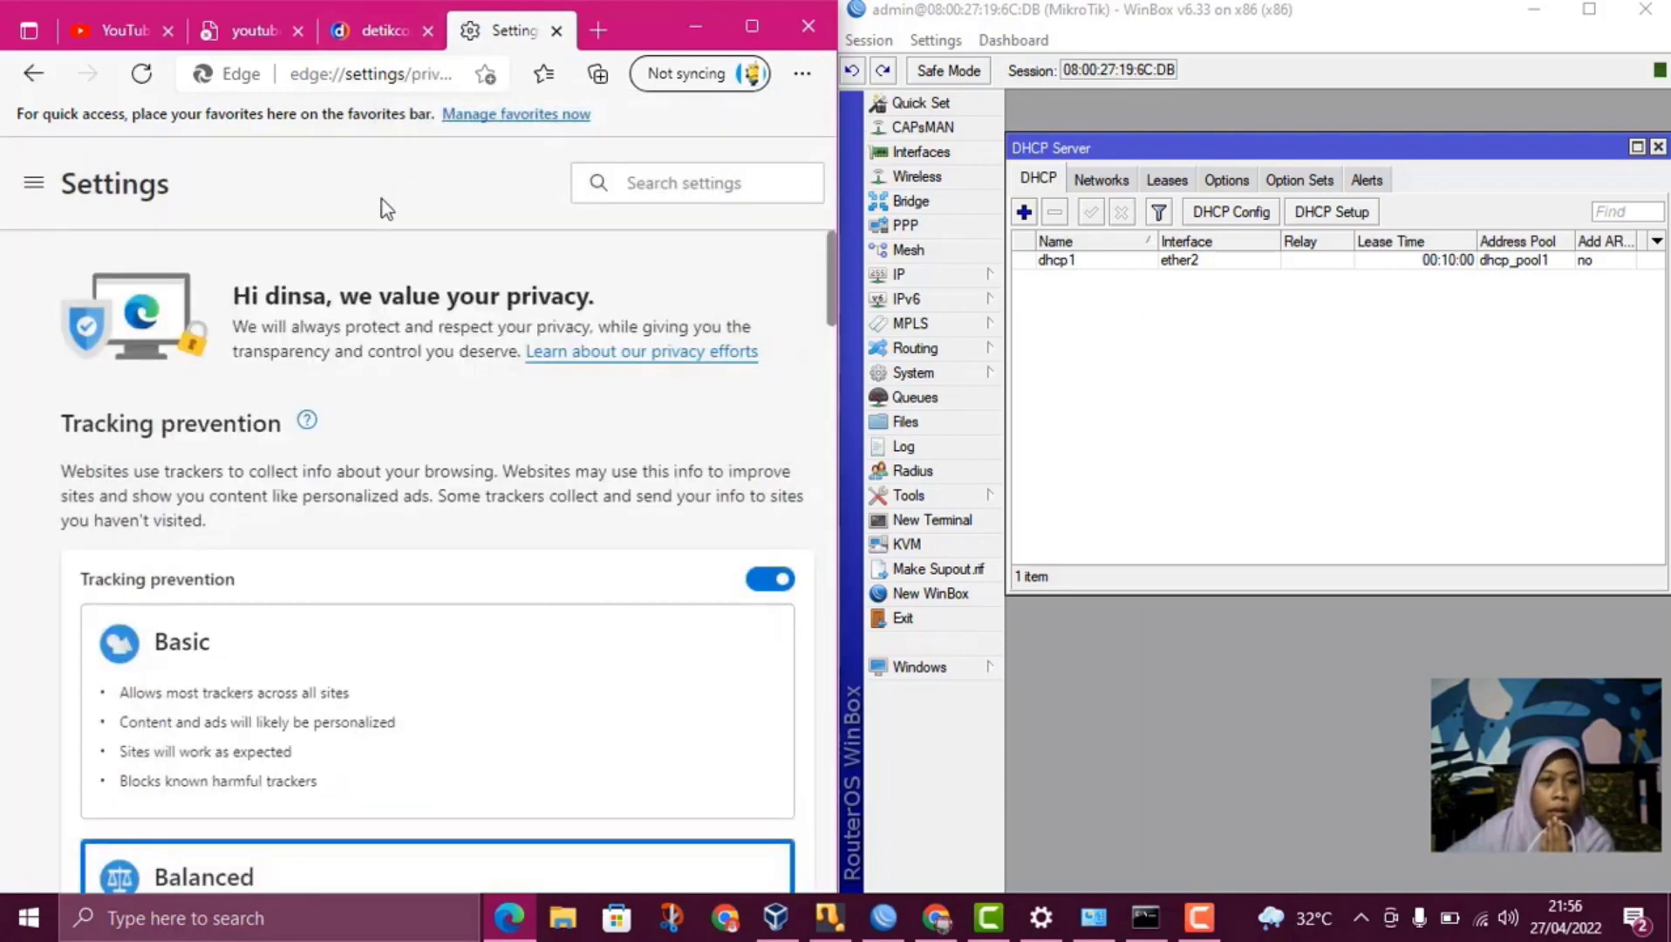
left_click(386, 35)
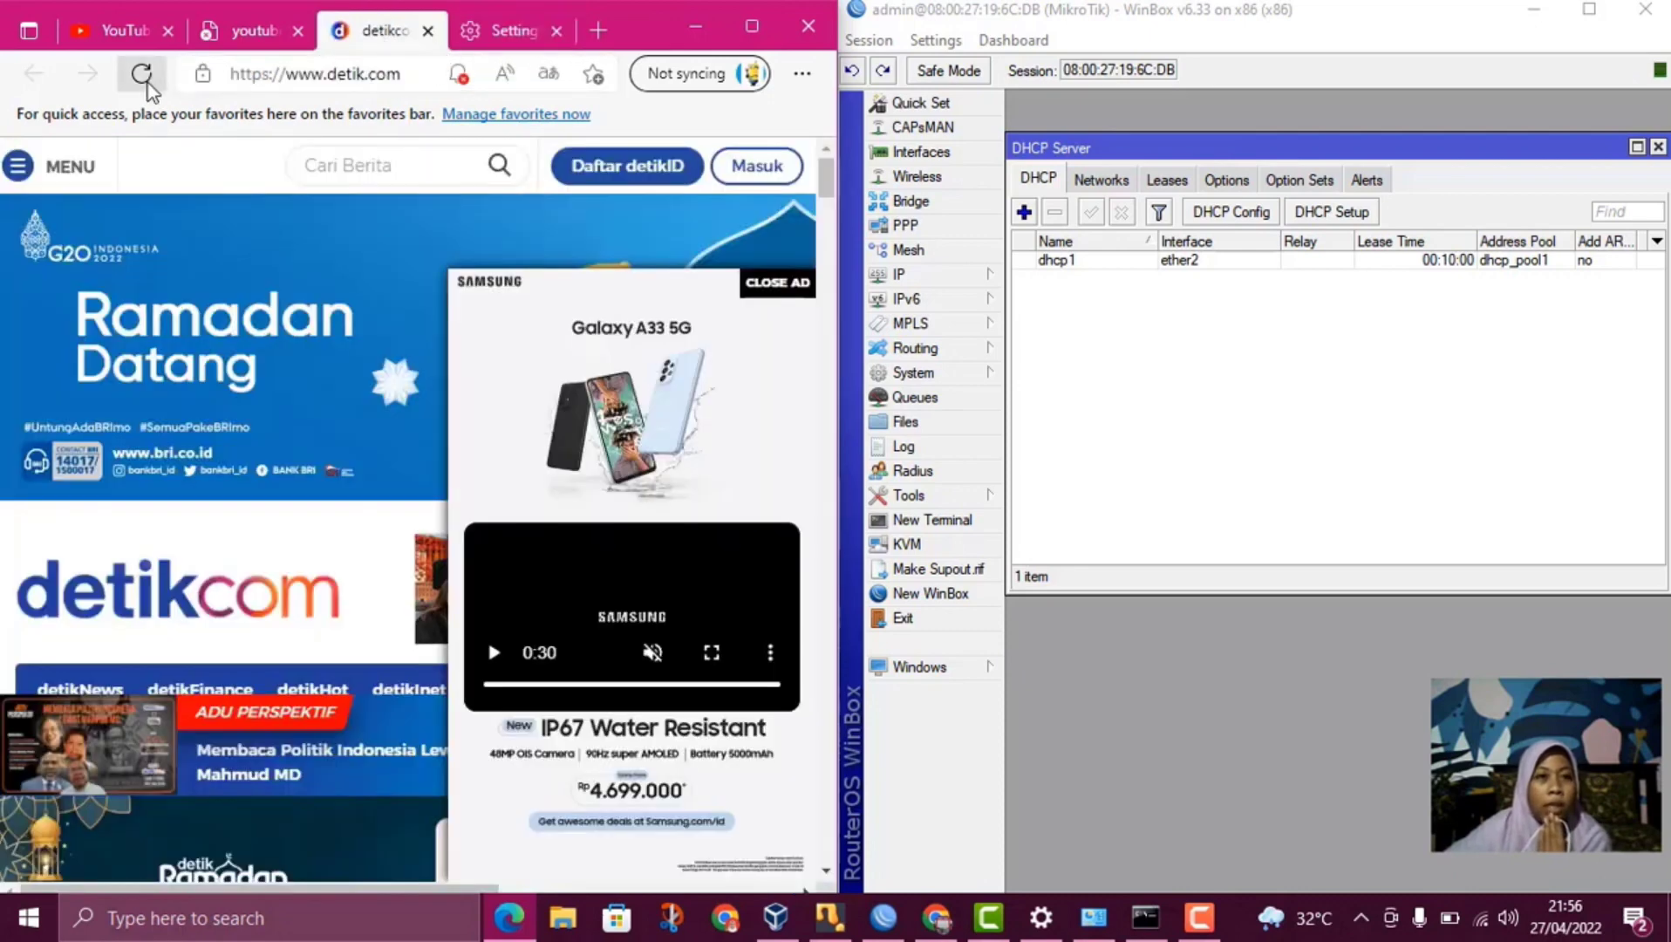
left_click(146, 81)
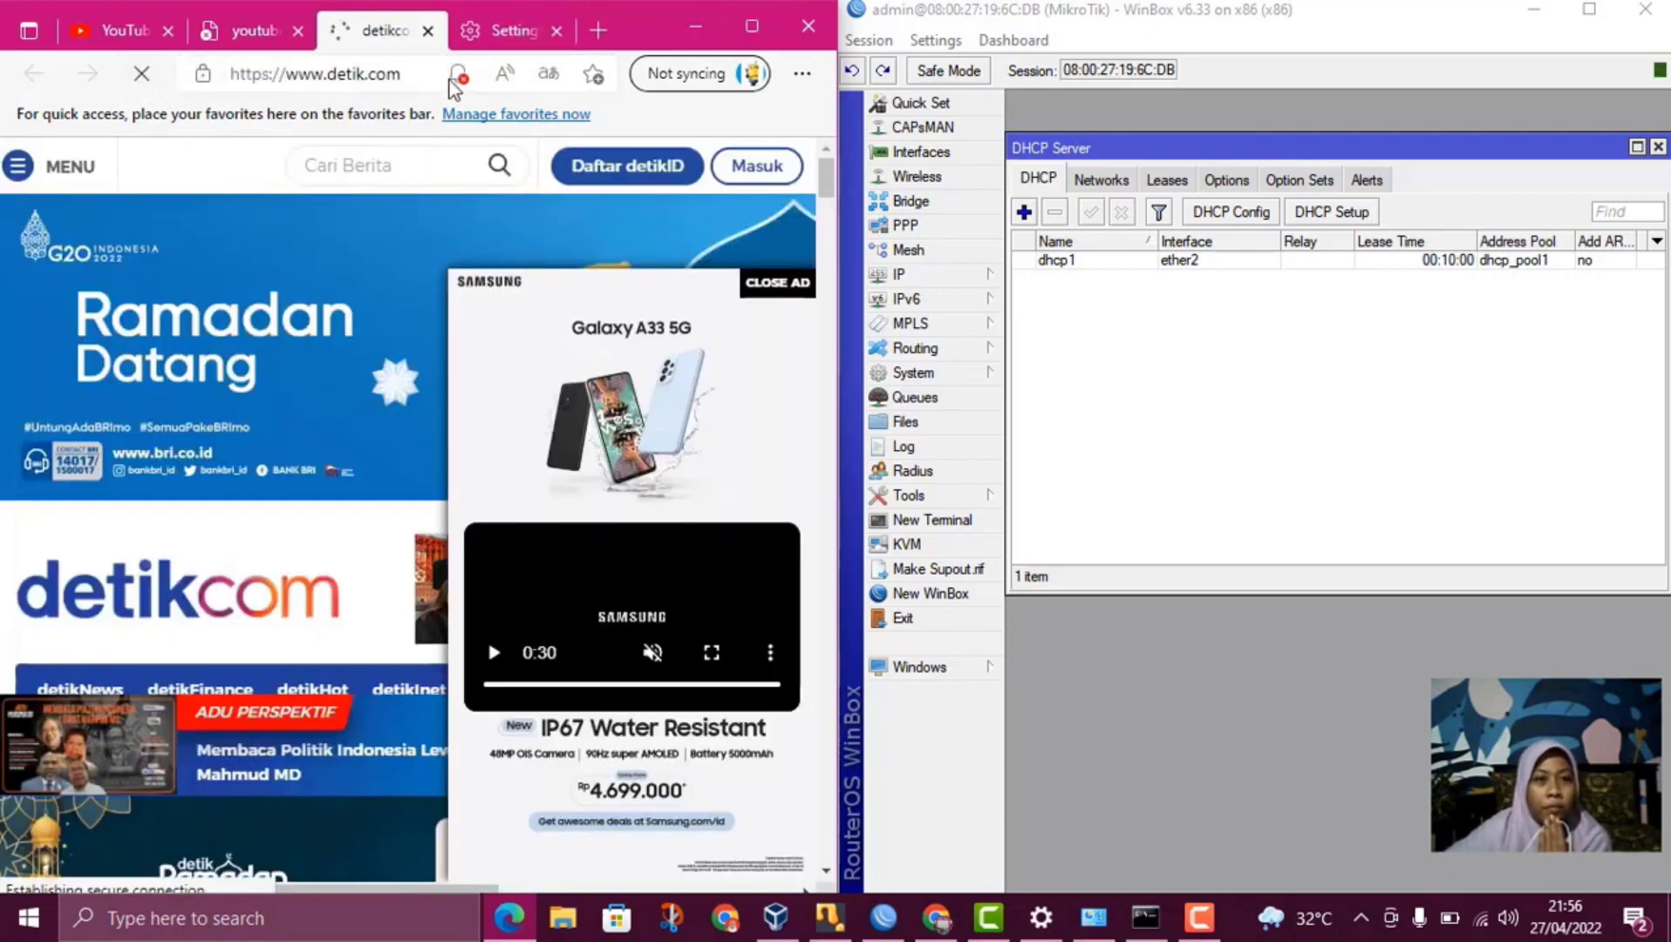
left_click(557, 33)
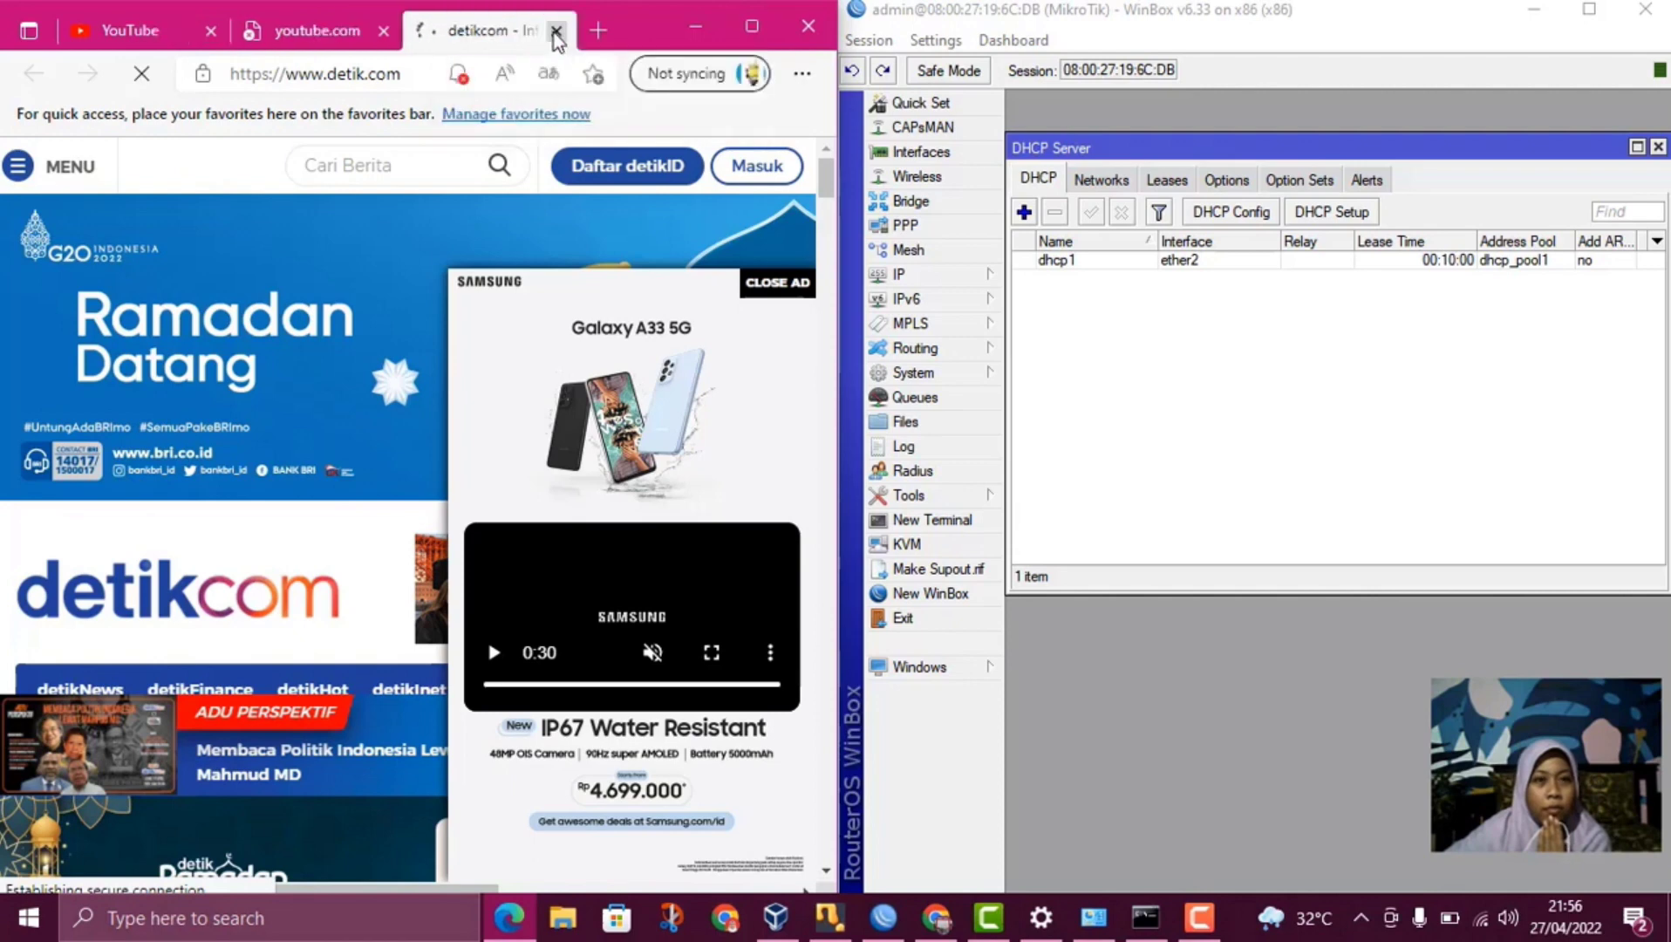
left_click(310, 31)
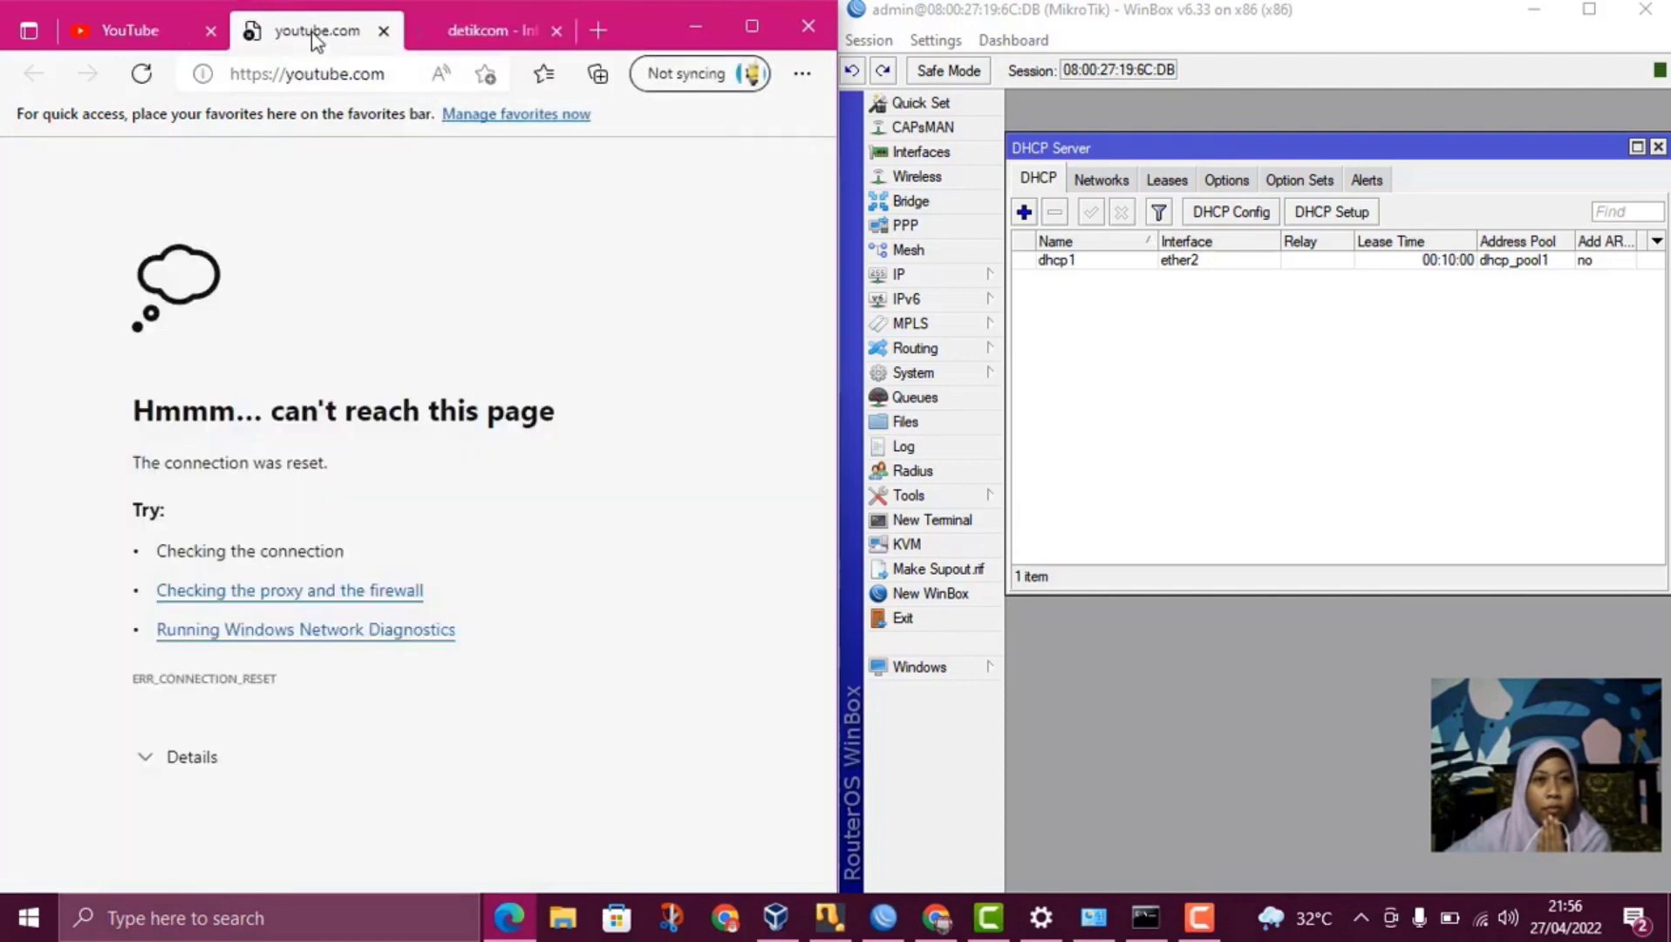
left_click(418, 43)
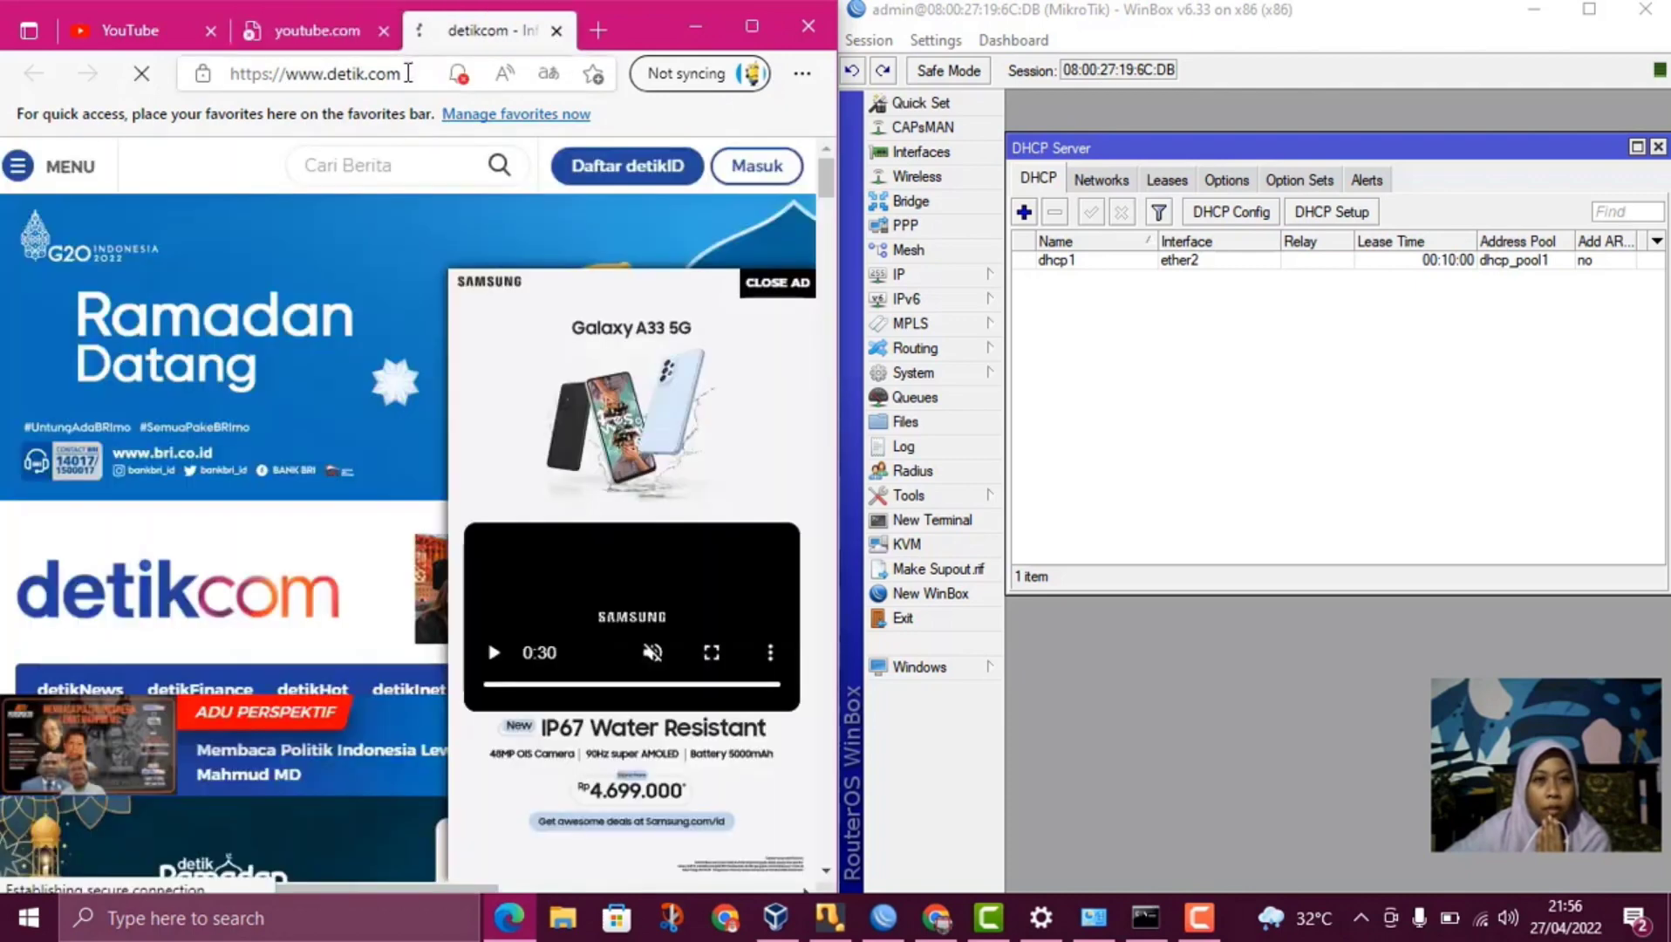
left_click(407, 73)
left_click(598, 30)
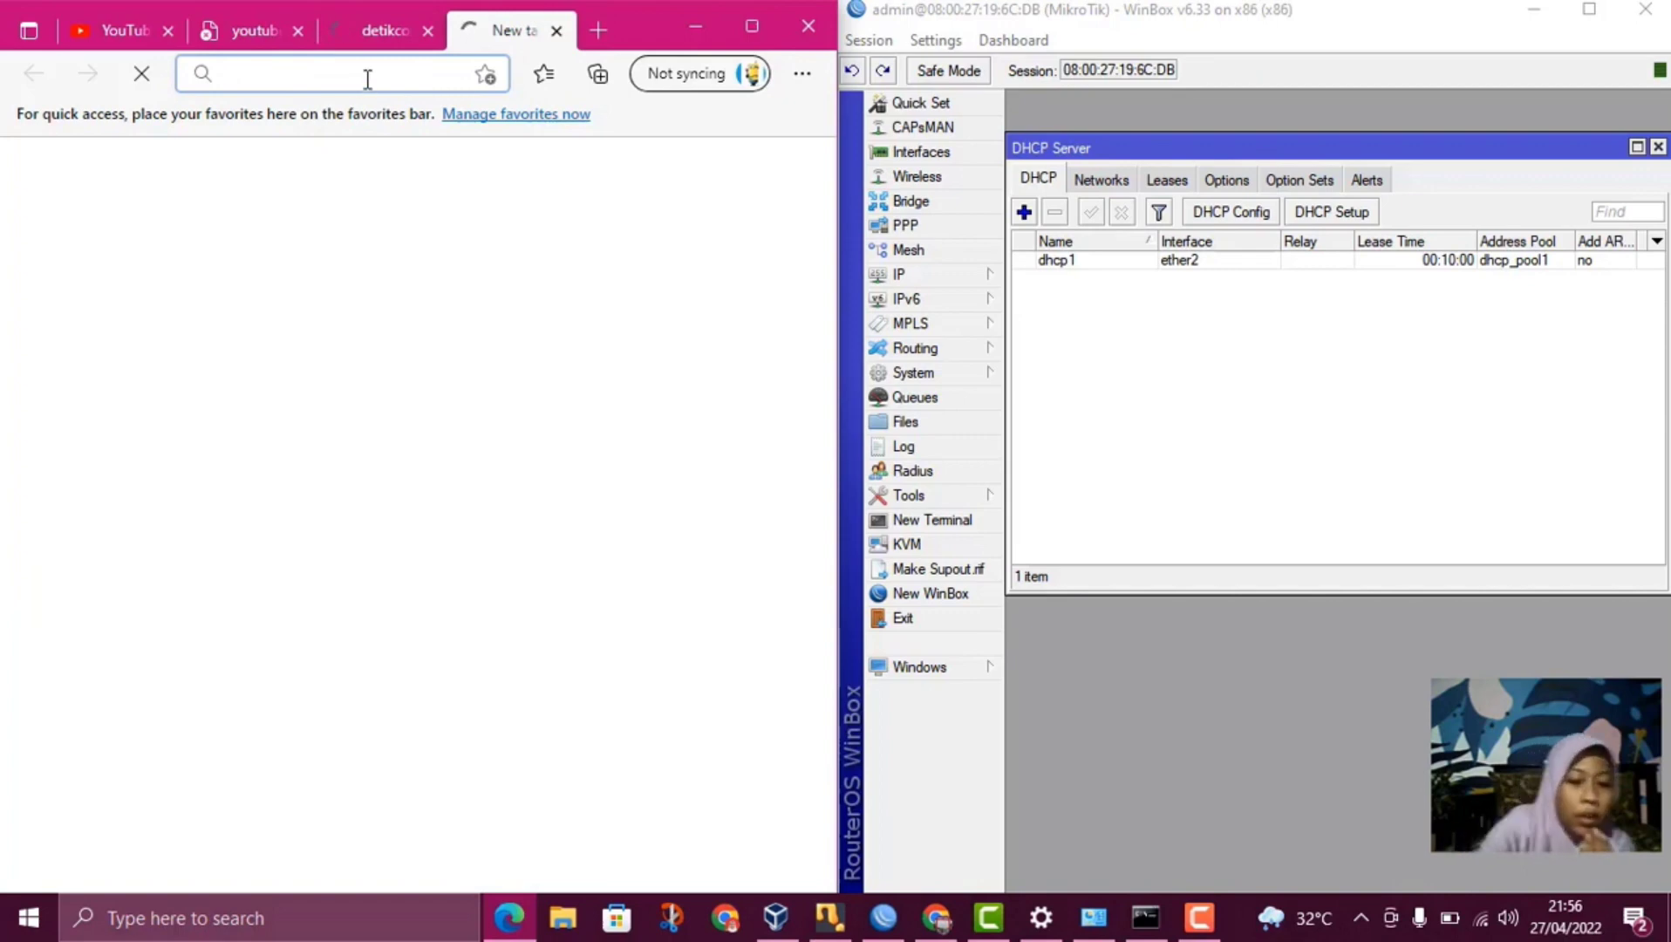
type("de")
key("Return")
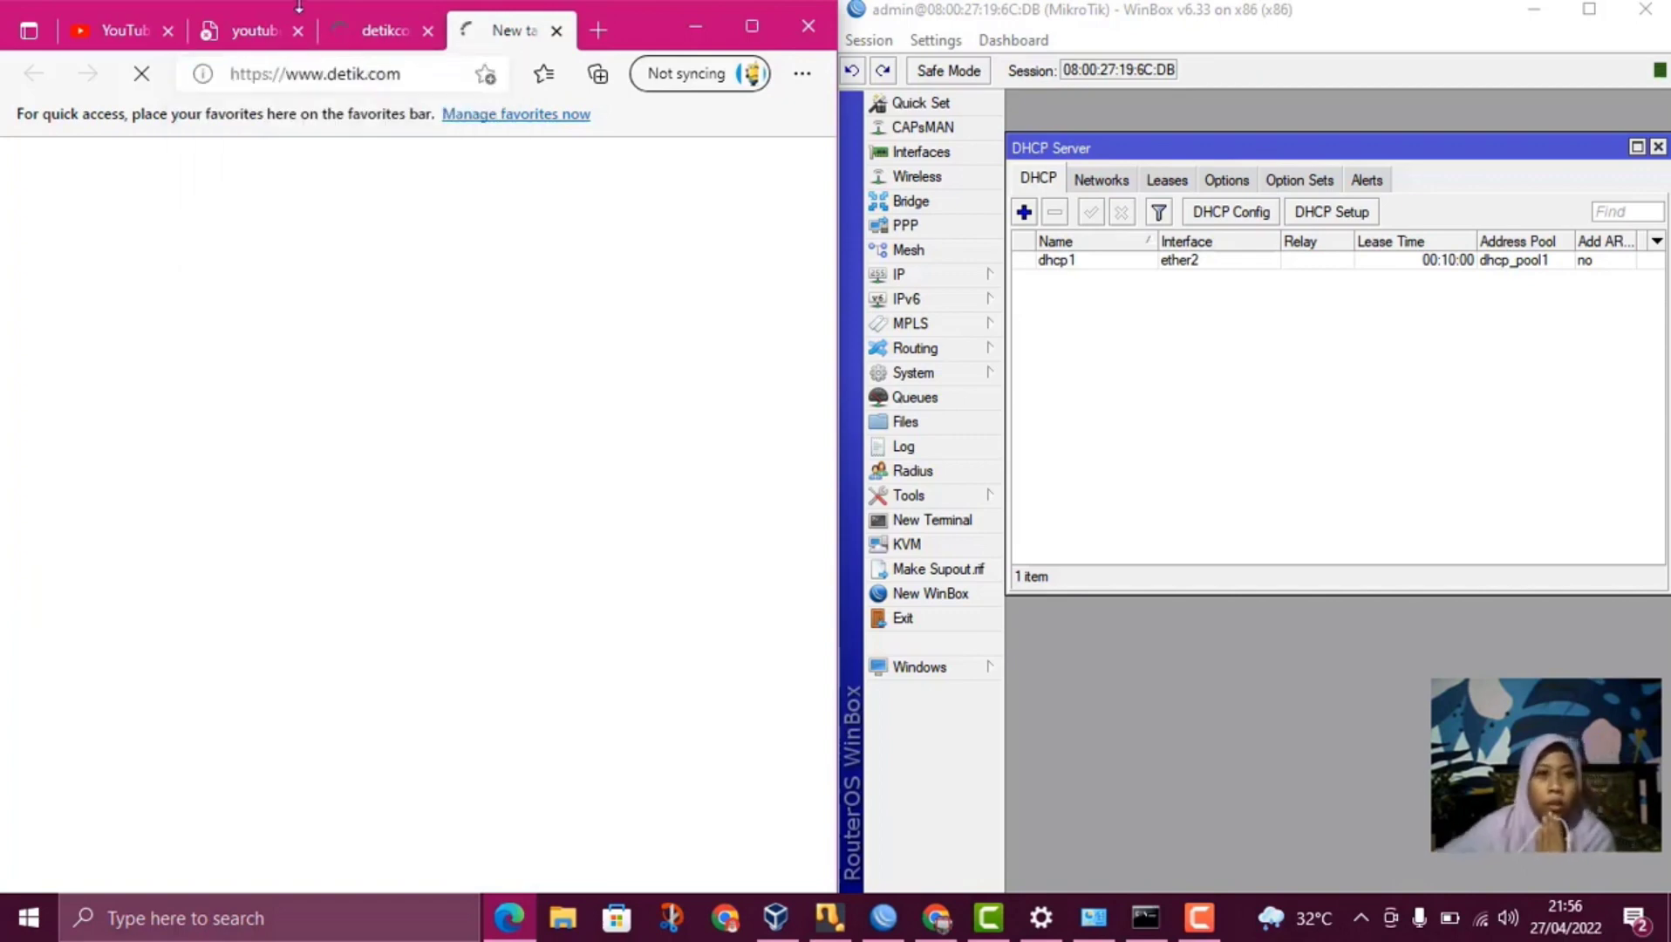
left_click(391, 27)
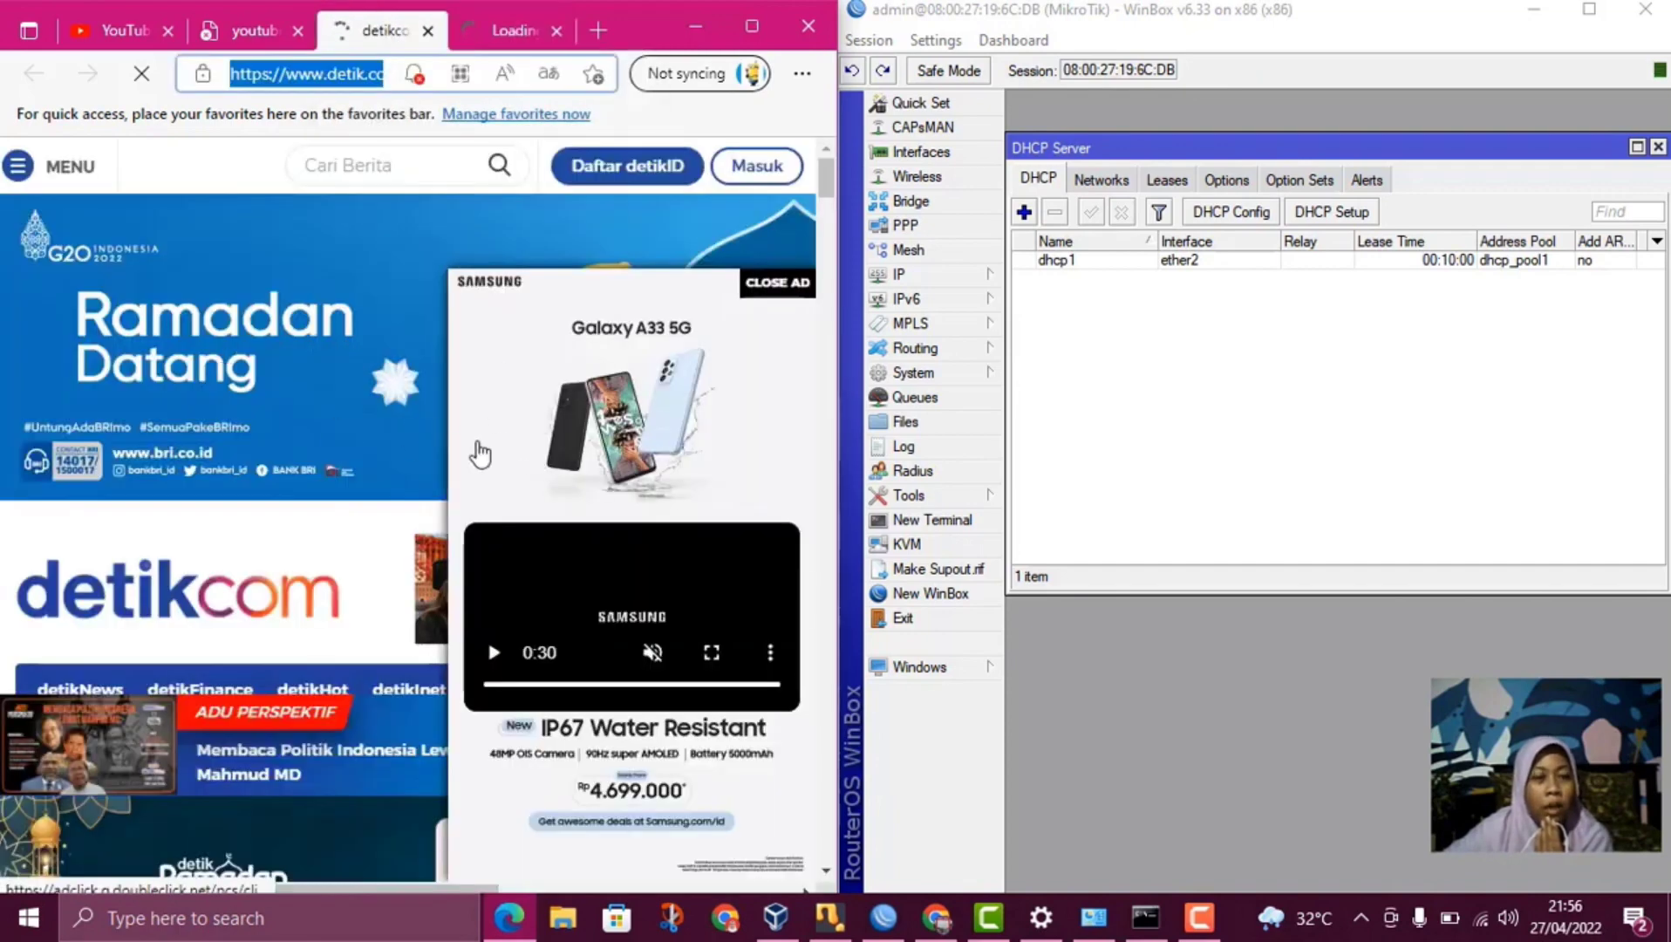
left_click(475, 32)
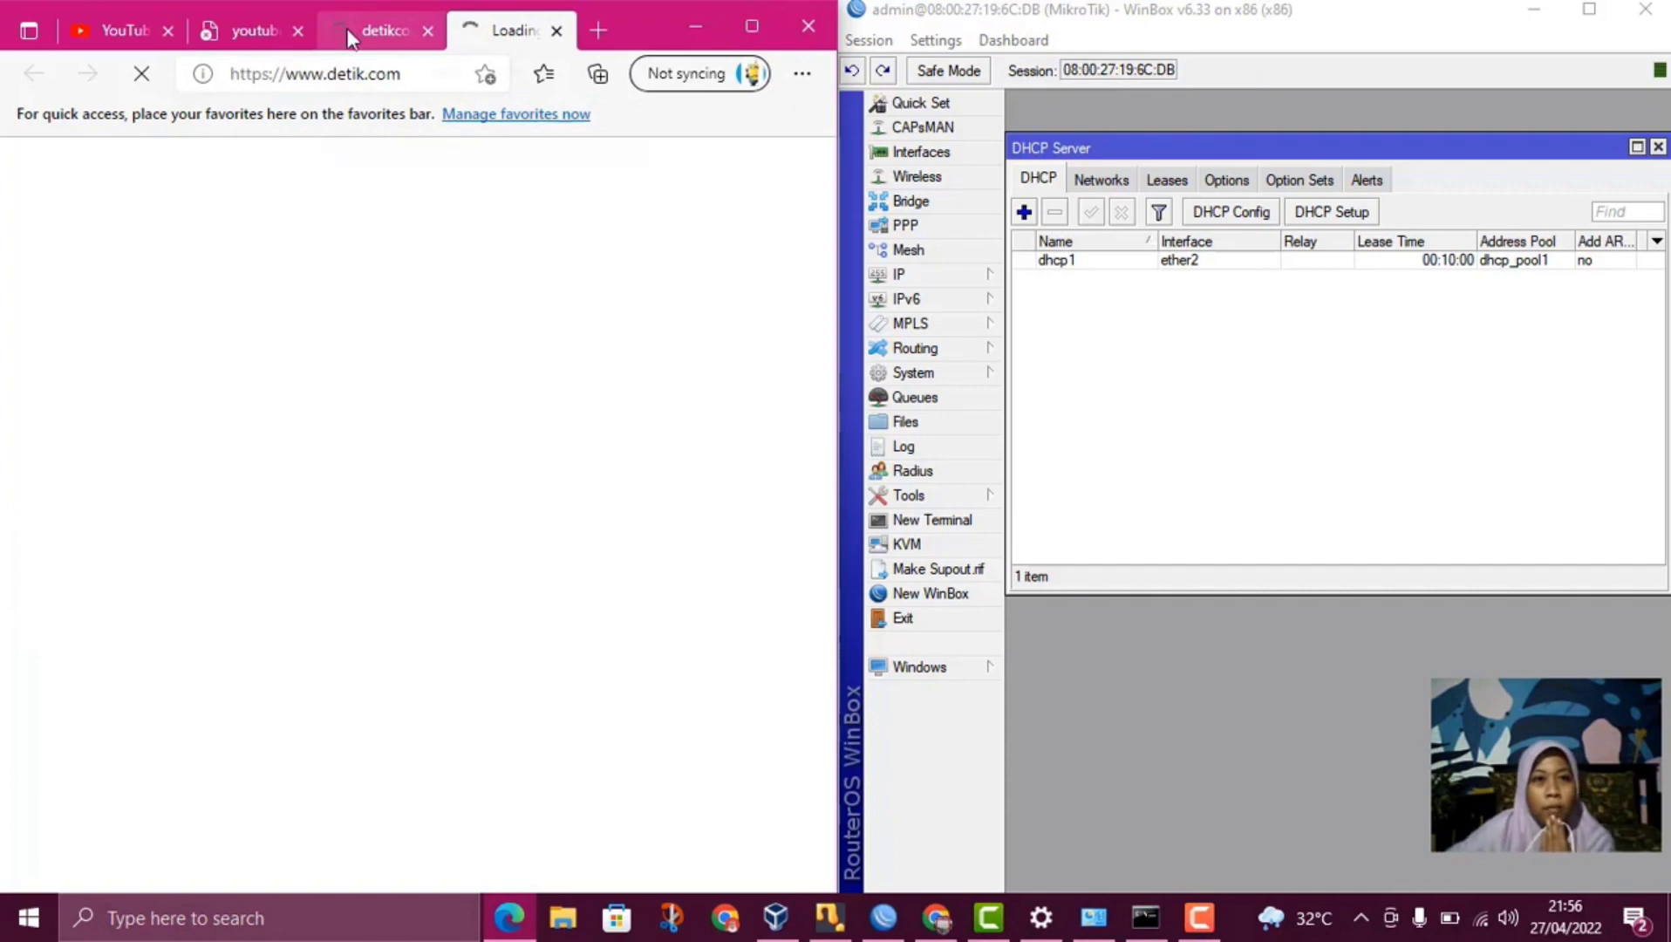
left_click(351, 38)
left_click(463, 24)
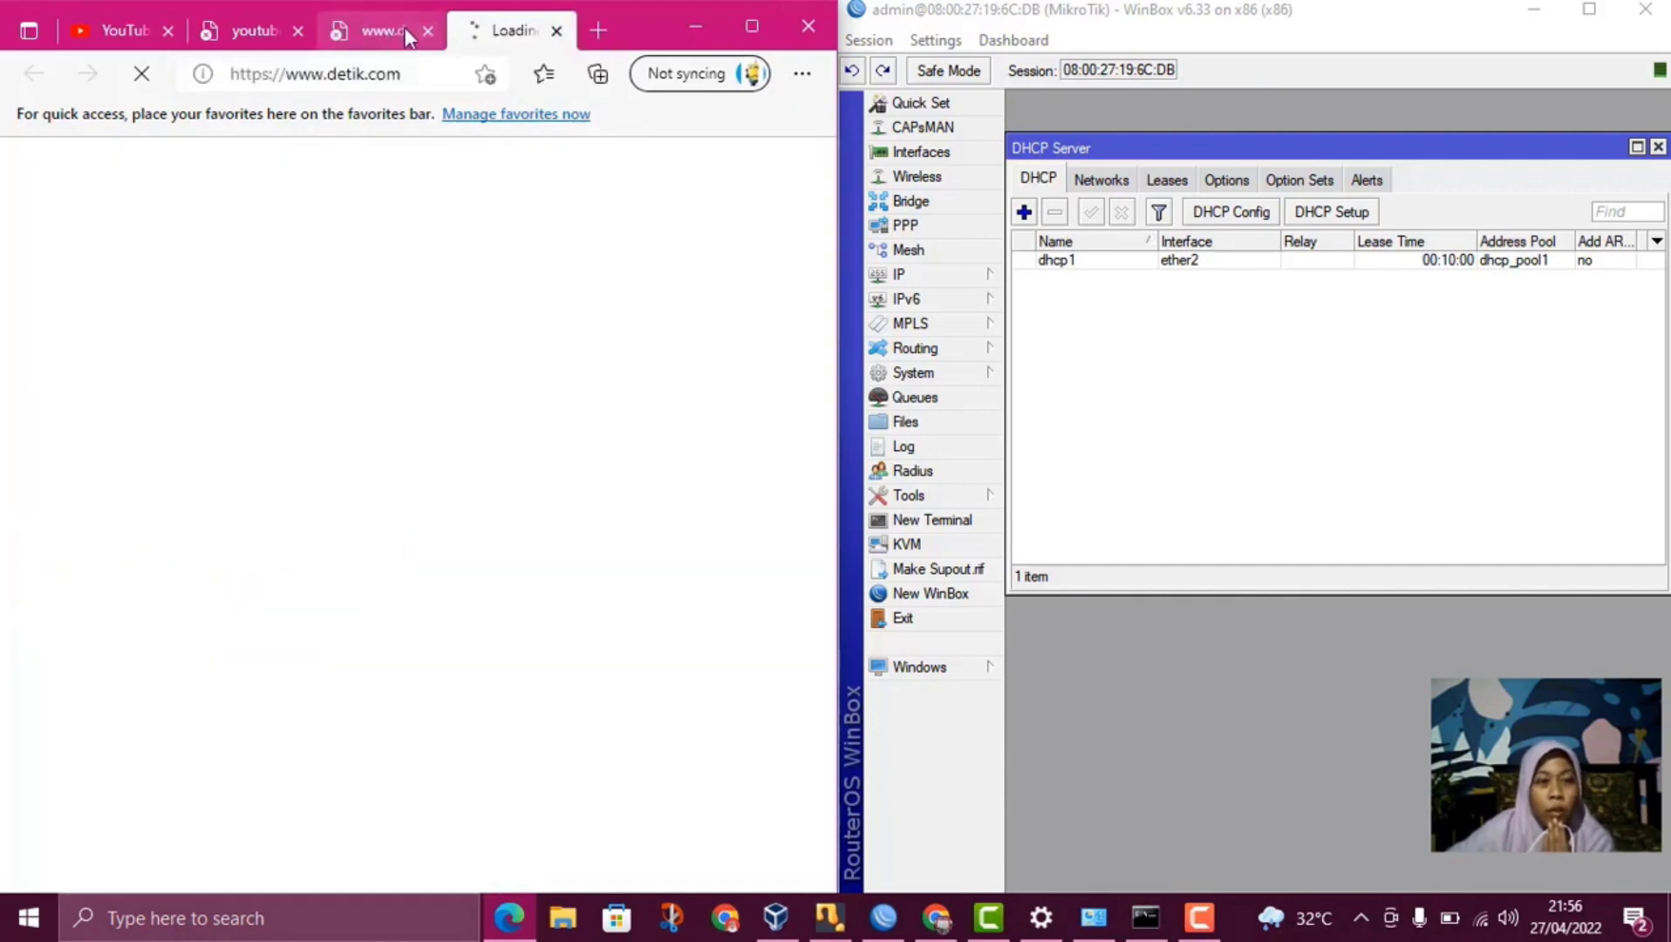
left_click(405, 35)
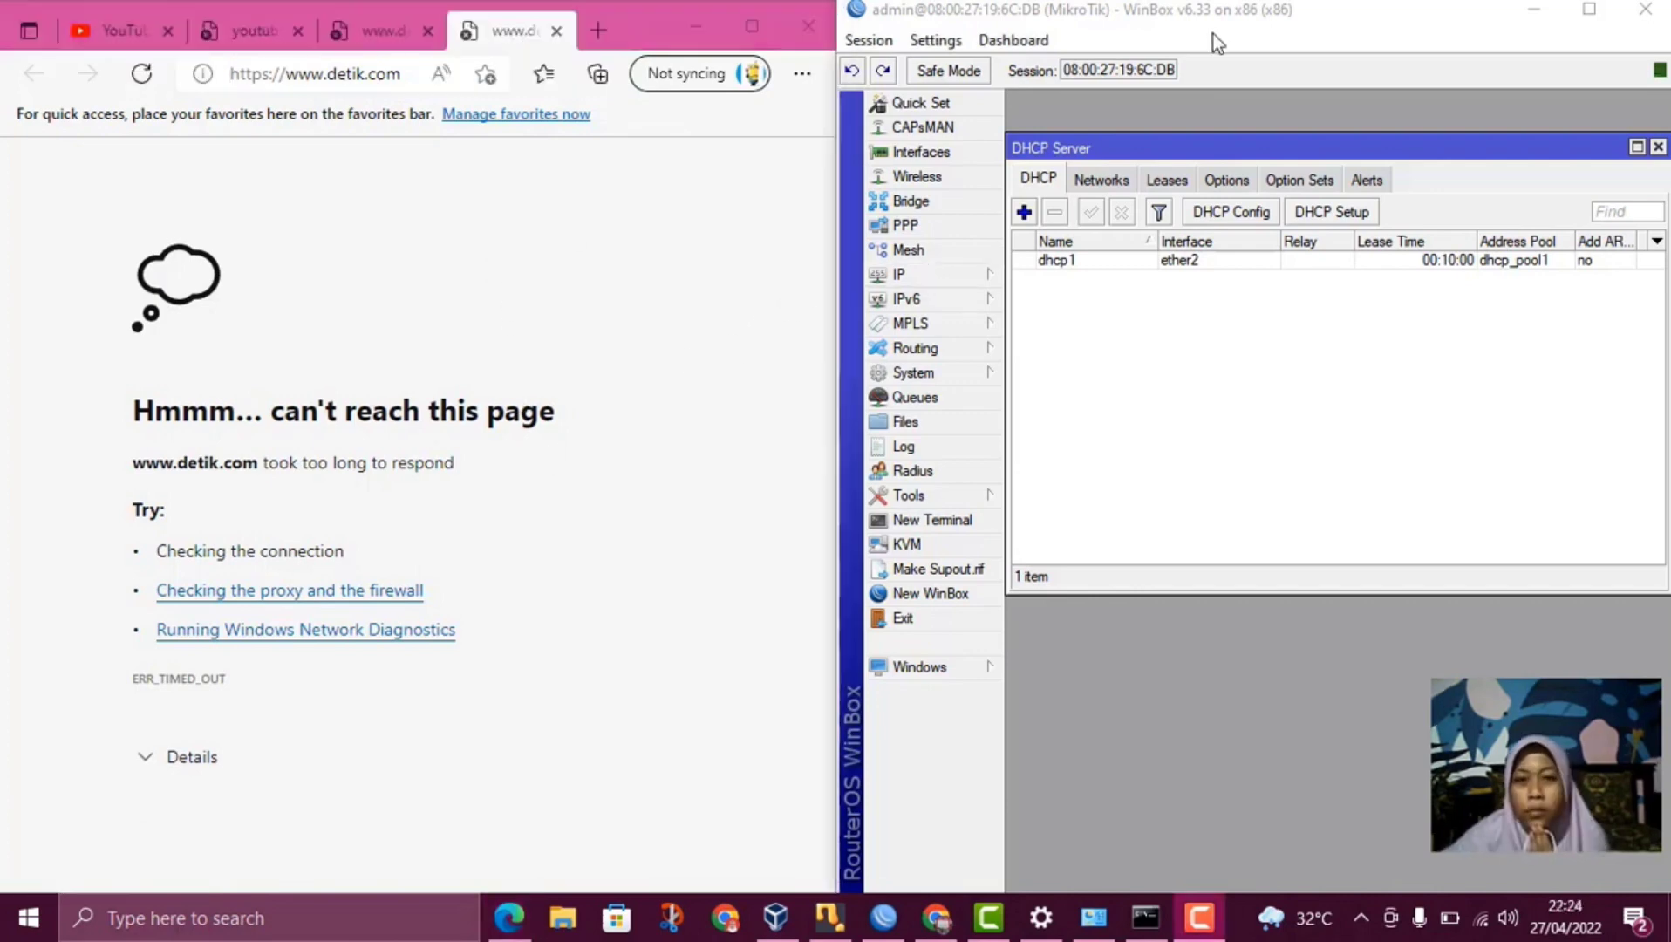
Switch to WinBox, maximize its window, and show the firewall's Layer7 protocol list.
left_click(1212, 34)
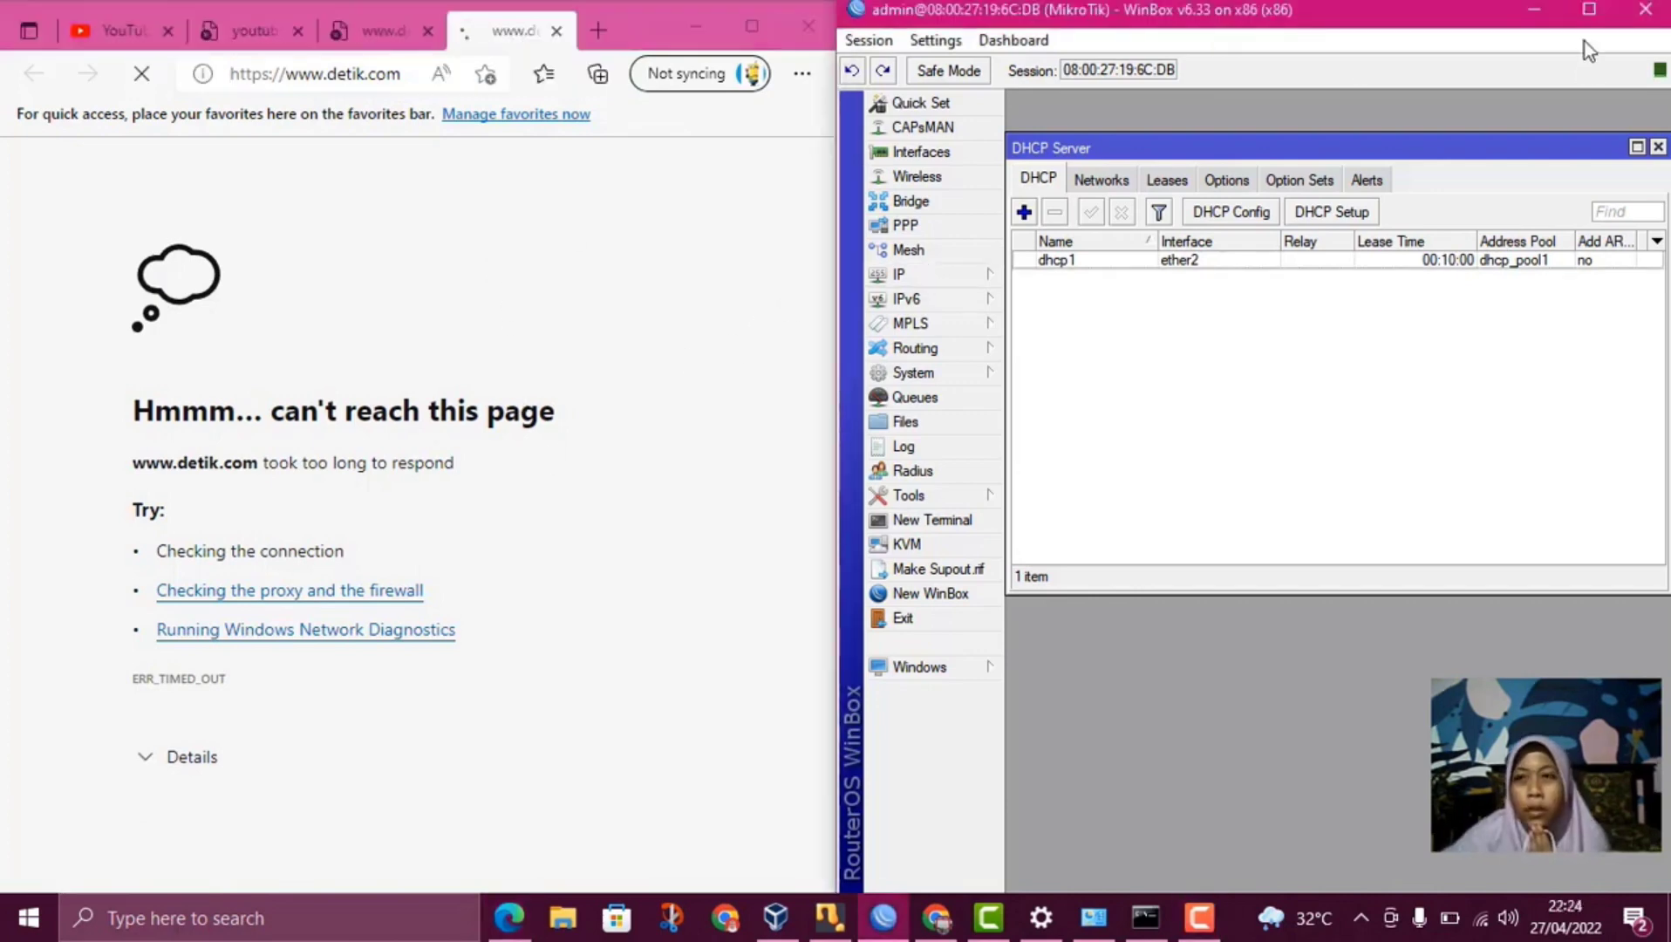
left_click(1589, 11)
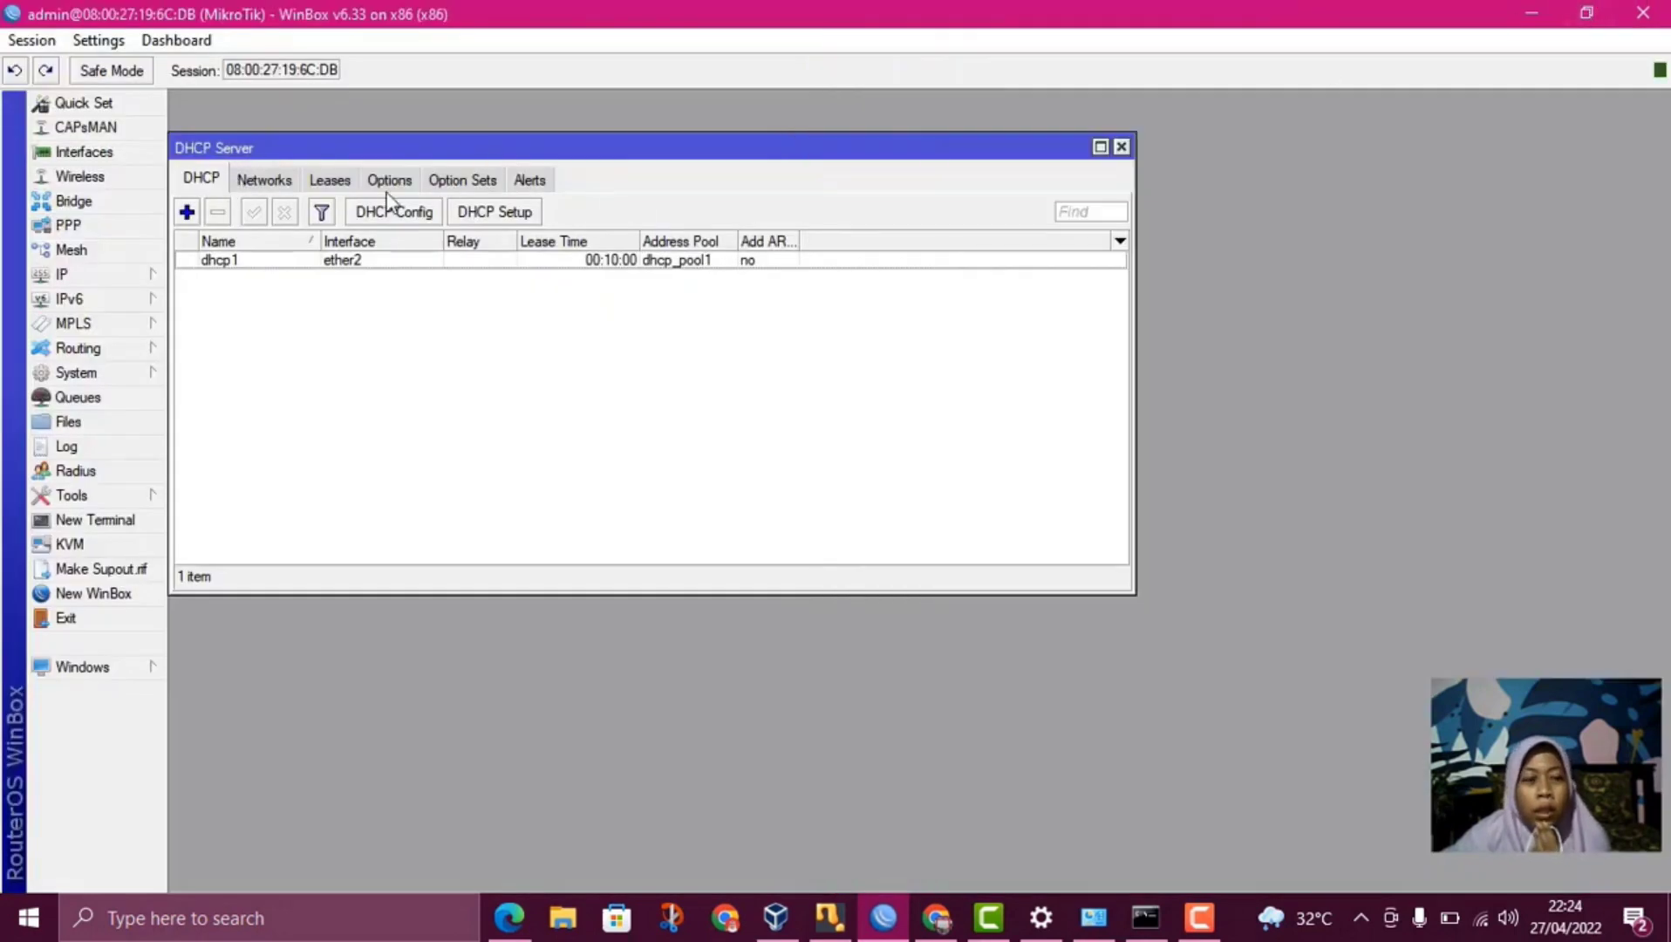
left_click(140, 274)
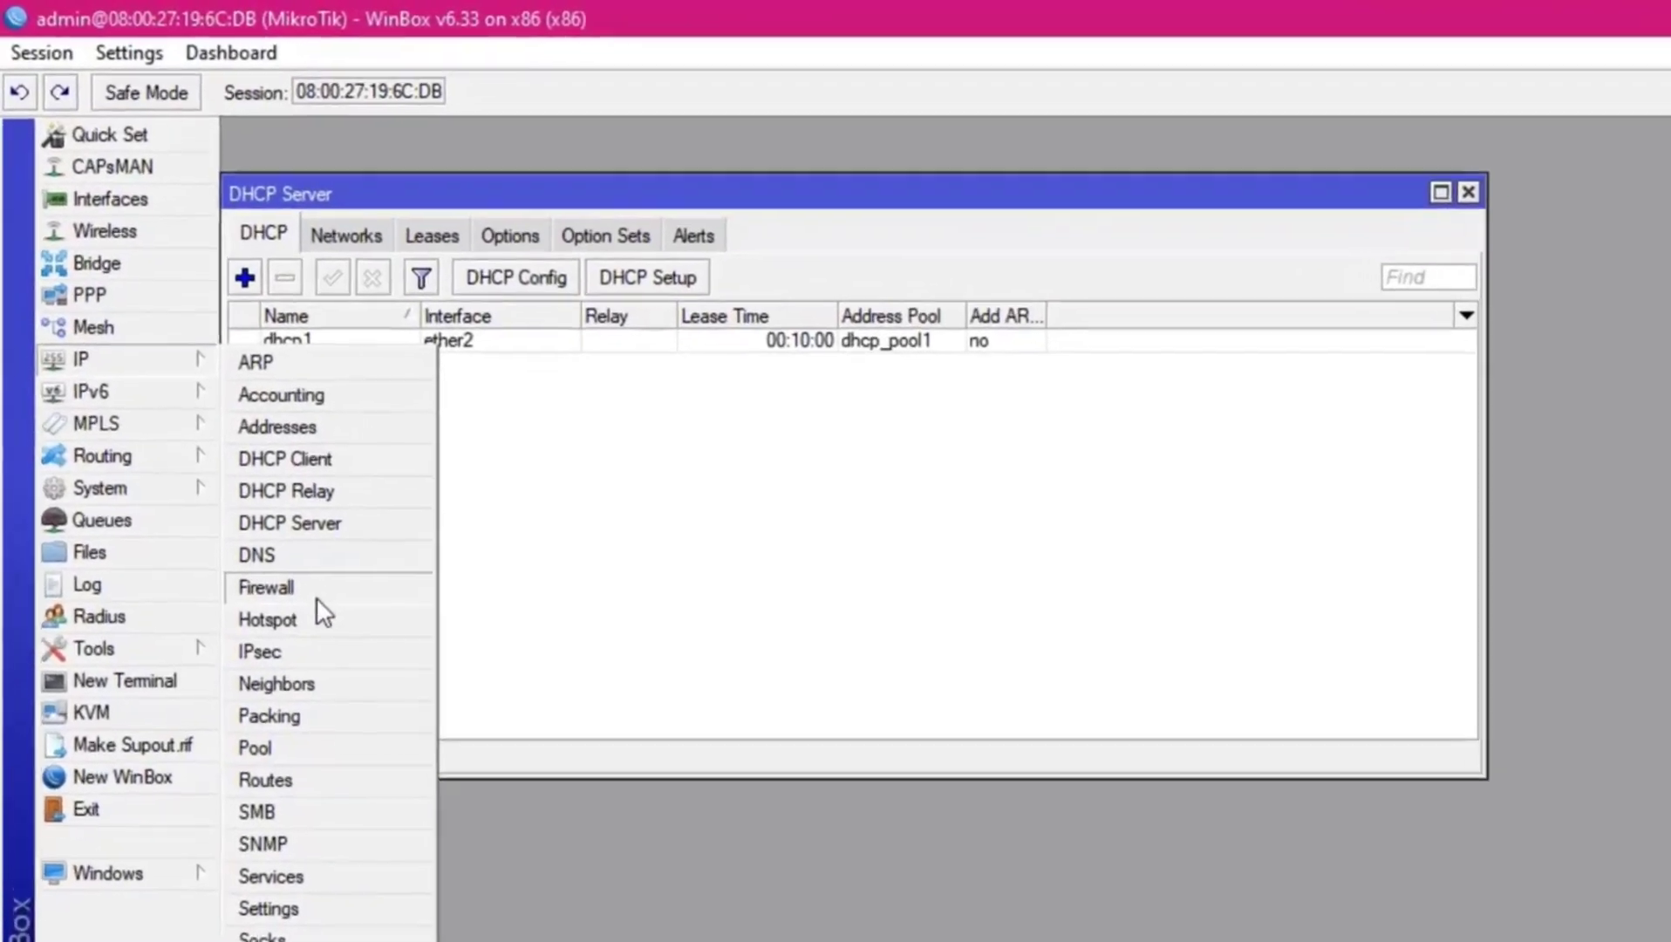
left_click(255, 458)
left_click(457, 386)
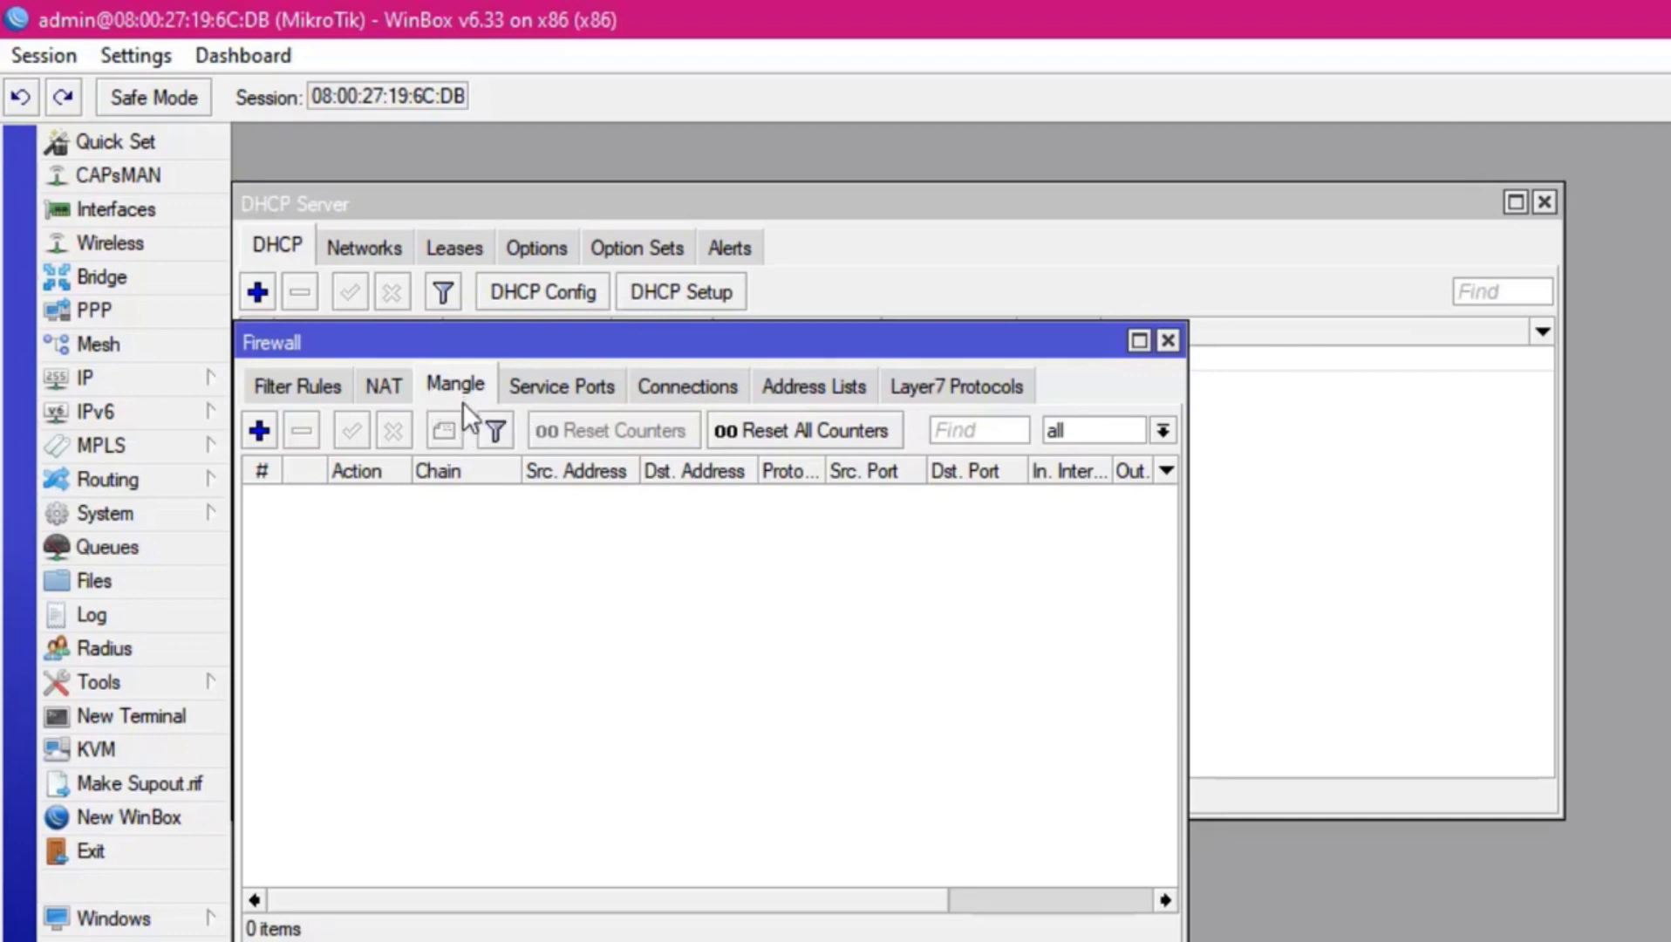
left_click(945, 391)
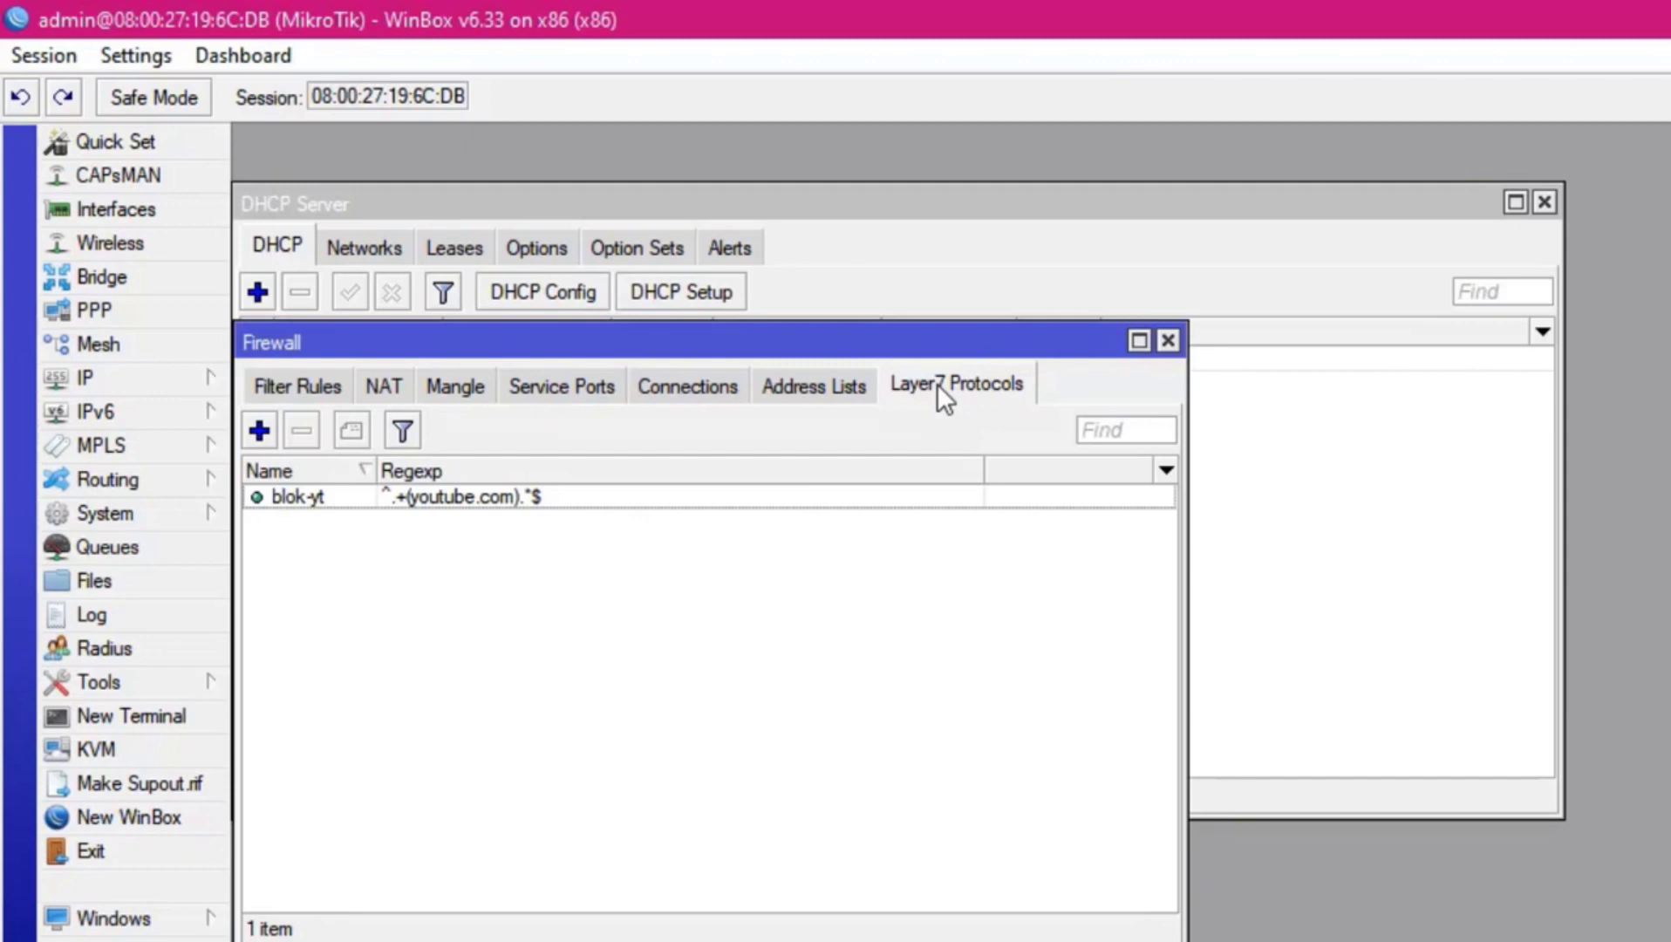